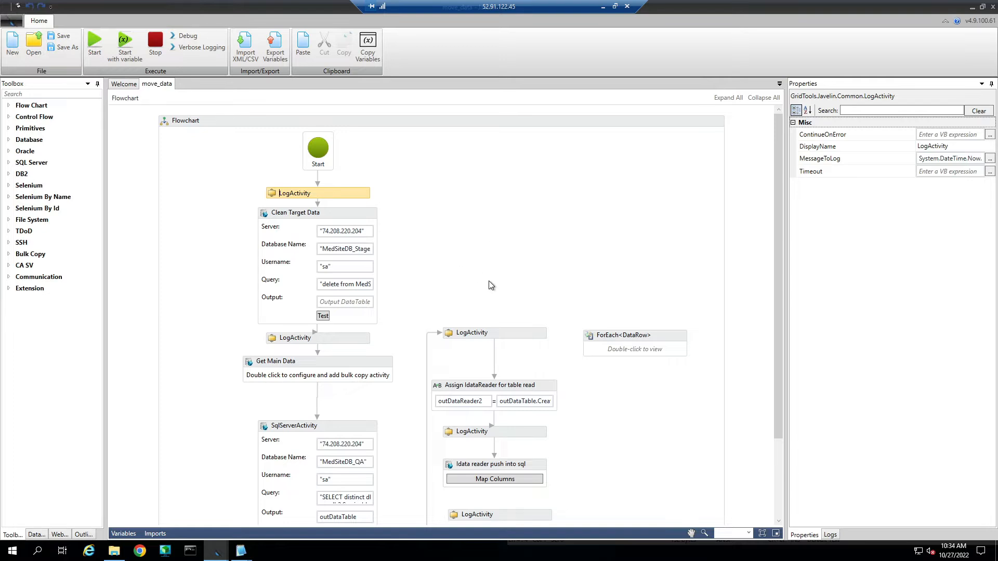
Examine the database name and delete query of the Clean Target Data activity in the move_data flowchart.
click(333, 217)
click(355, 249)
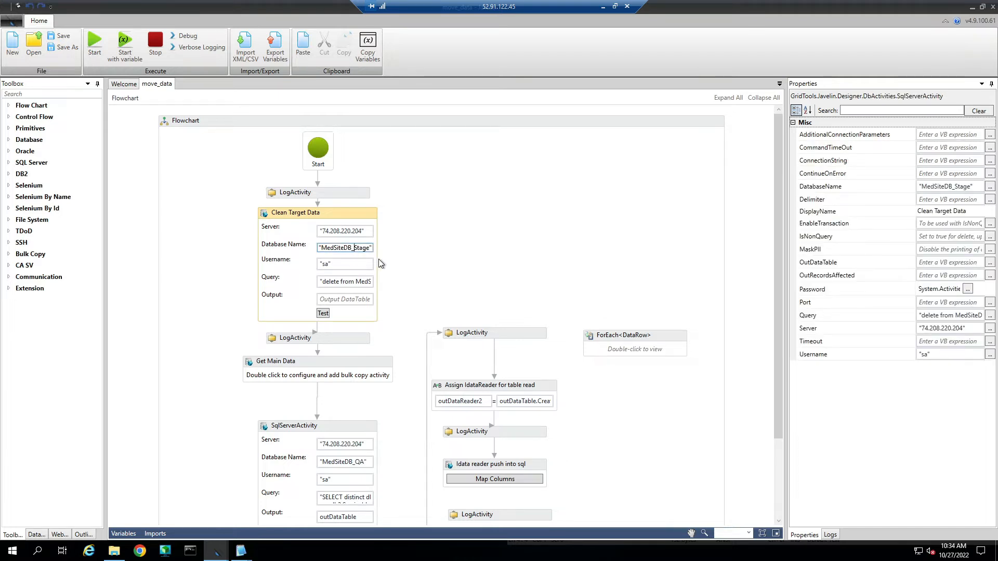
double_click(349, 285)
double_click(335, 283)
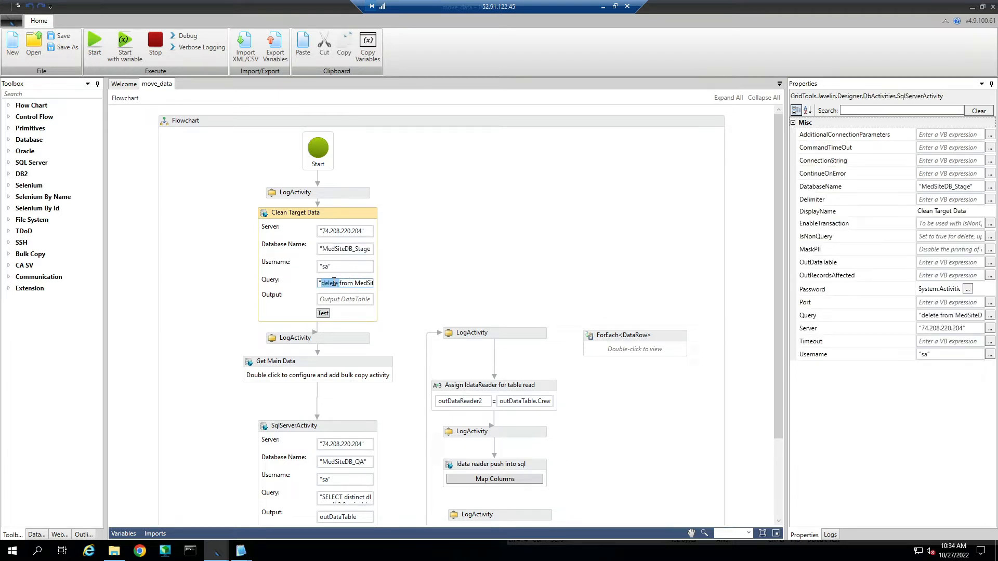
Switch to DataGrip and open the data of the Adjuster table in the MedSiteDB_Stage database.
click(603, 7)
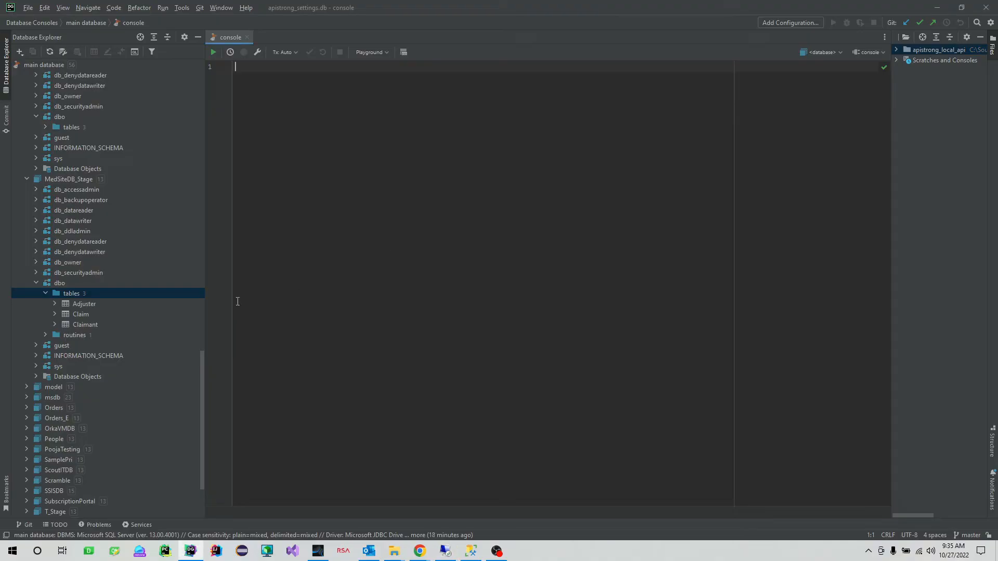
click(85, 183)
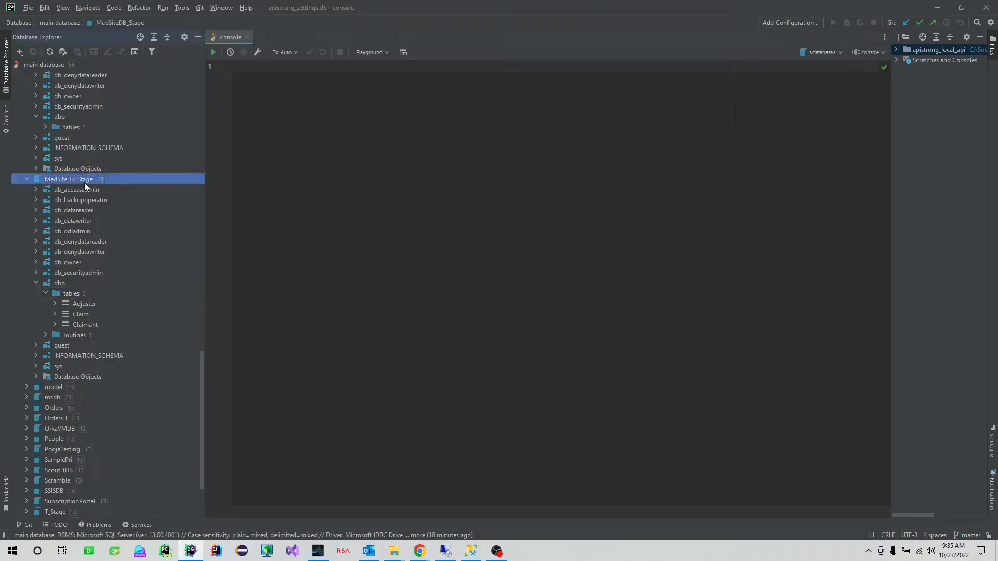
click(83, 315)
click(83, 323)
click(89, 305)
right_click(89, 306)
click(132, 367)
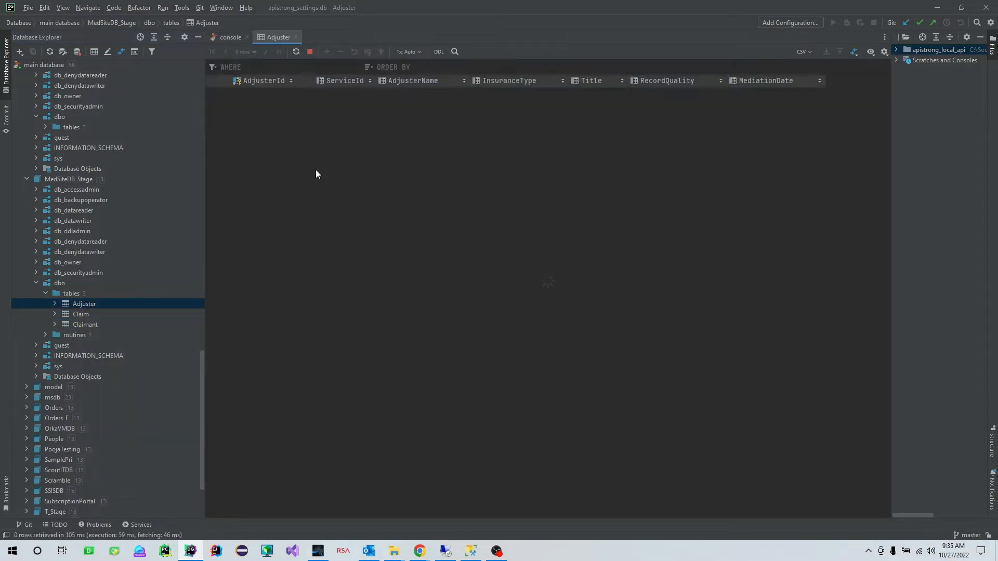
Locate the MedSiteDB database in the database tree and open the data of its Adjuster table.
scroll(52, 236, up, 3)
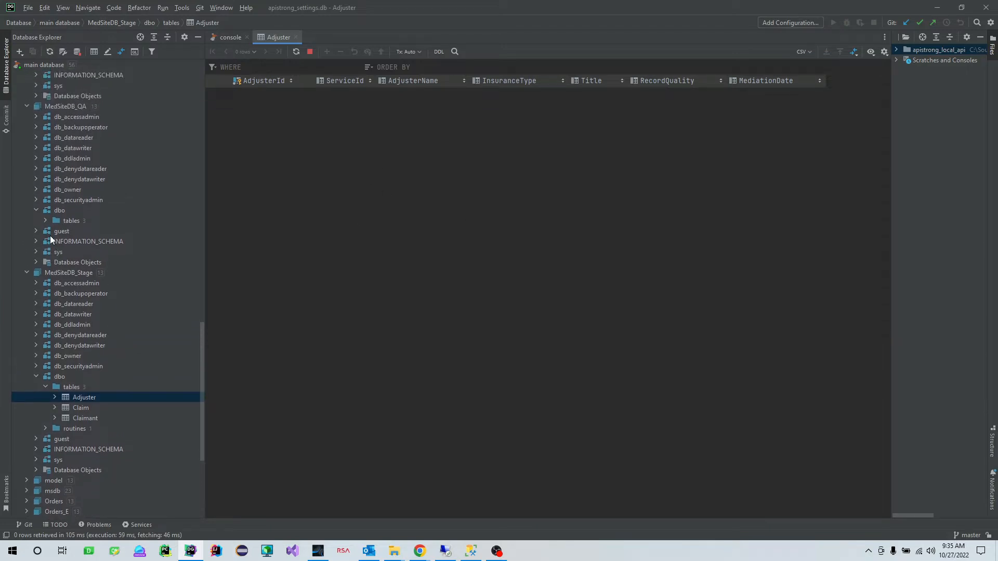
click(75, 106)
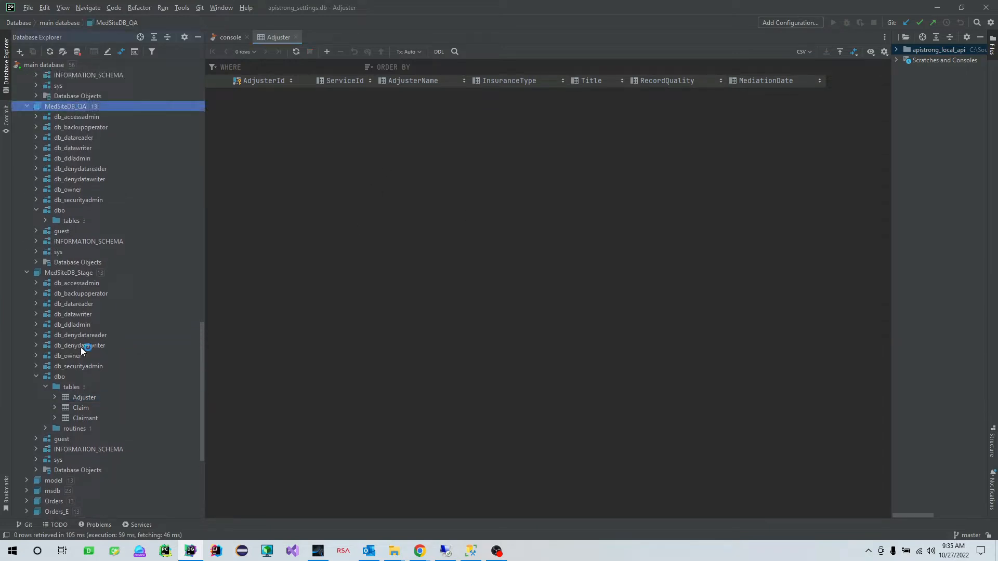
scroll(98, 354, up, 8)
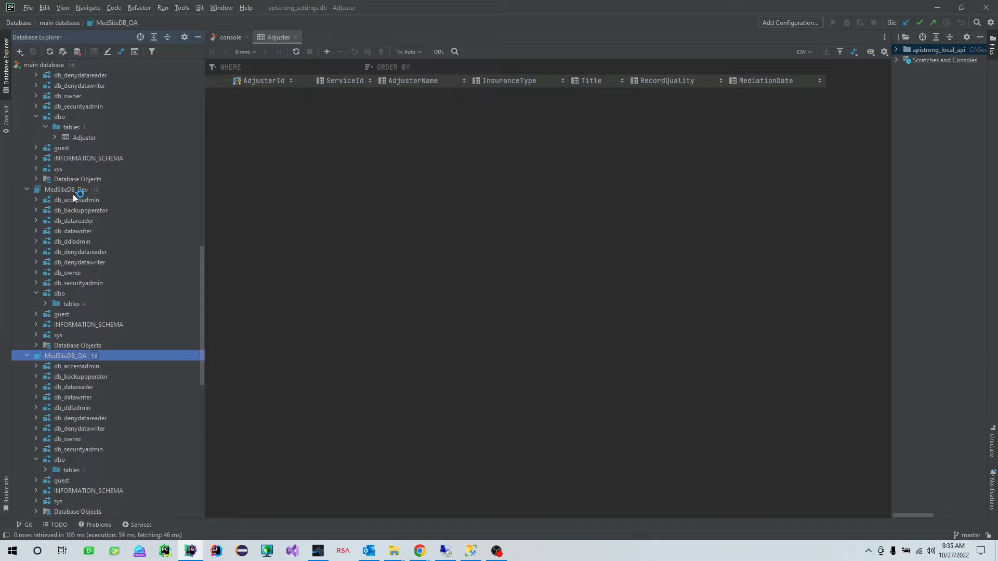
click(72, 191)
scroll(78, 198, up, 6)
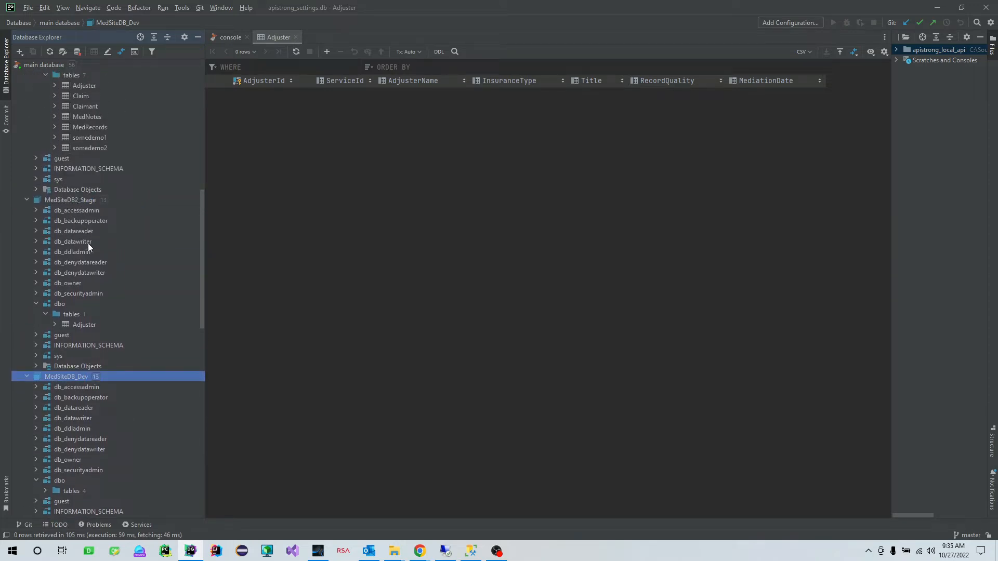
scroll(83, 273, up, 6)
click(70, 148)
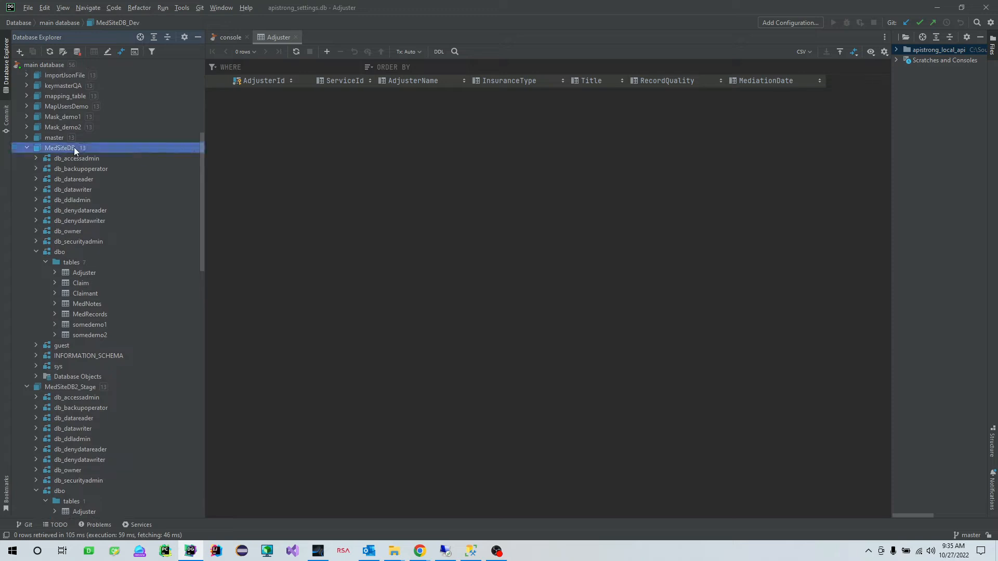
click(96, 286)
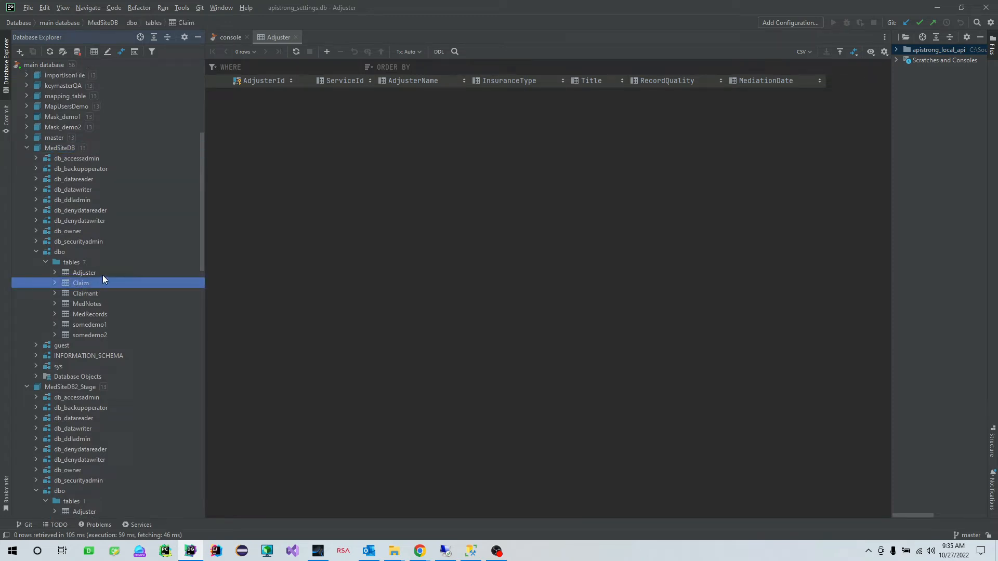
right_click(104, 273)
click(186, 334)
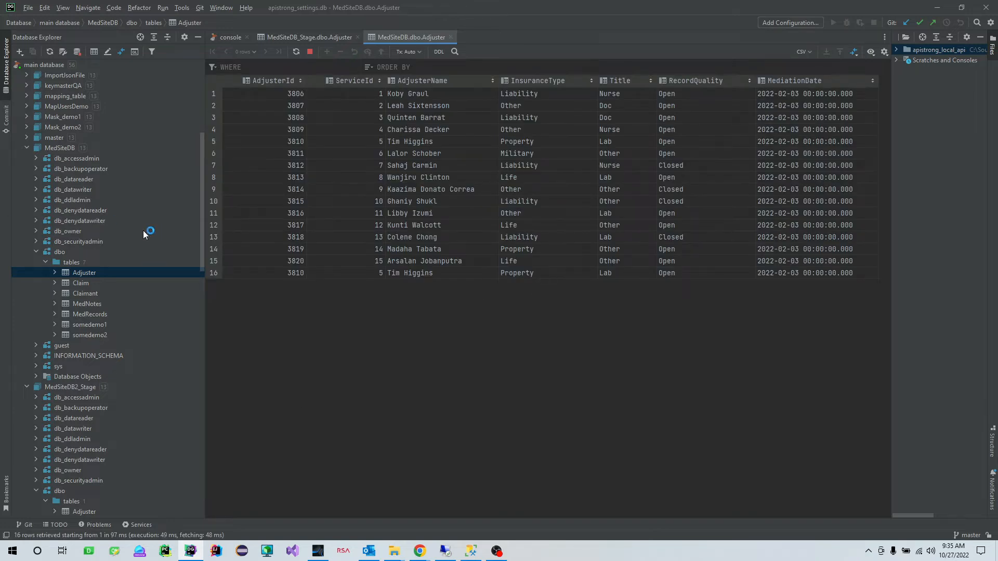
Expand the list of tables in the dbo schema of the MedSiteDB_QA database.
scroll(140, 234, down, 6)
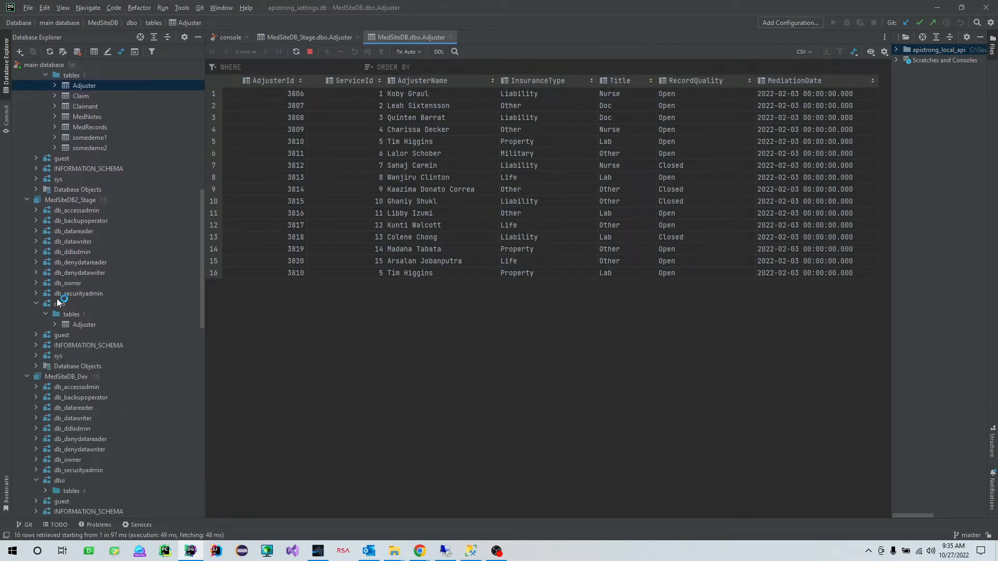
scroll(92, 336, down, 4)
scroll(128, 395, down, 6)
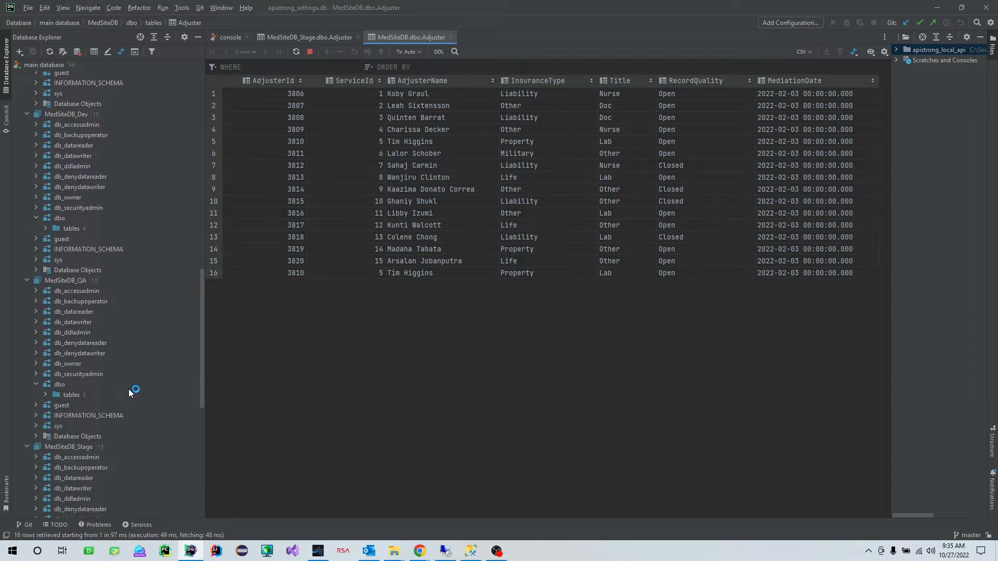
double_click(74, 344)
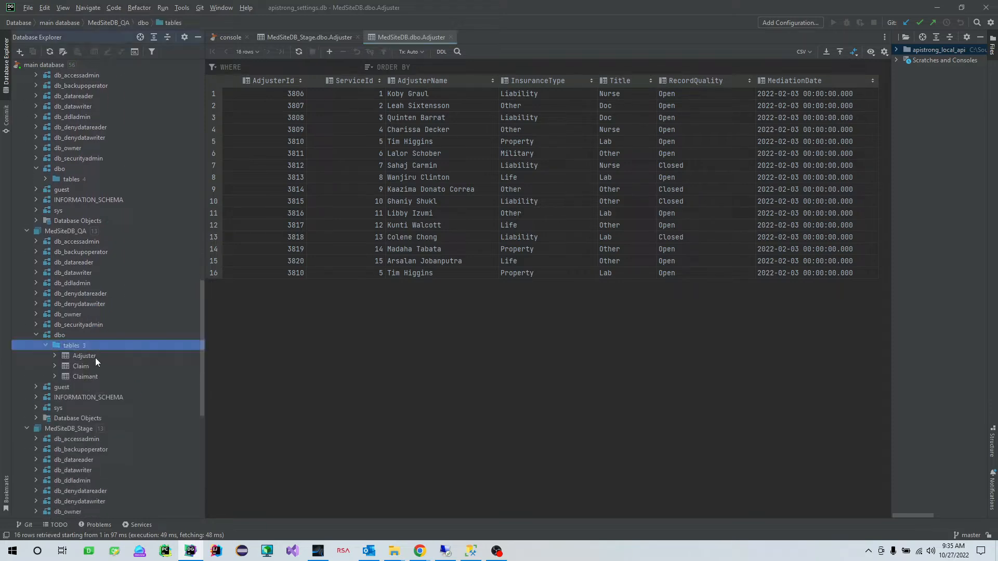
right_click(95, 357)
click(147, 377)
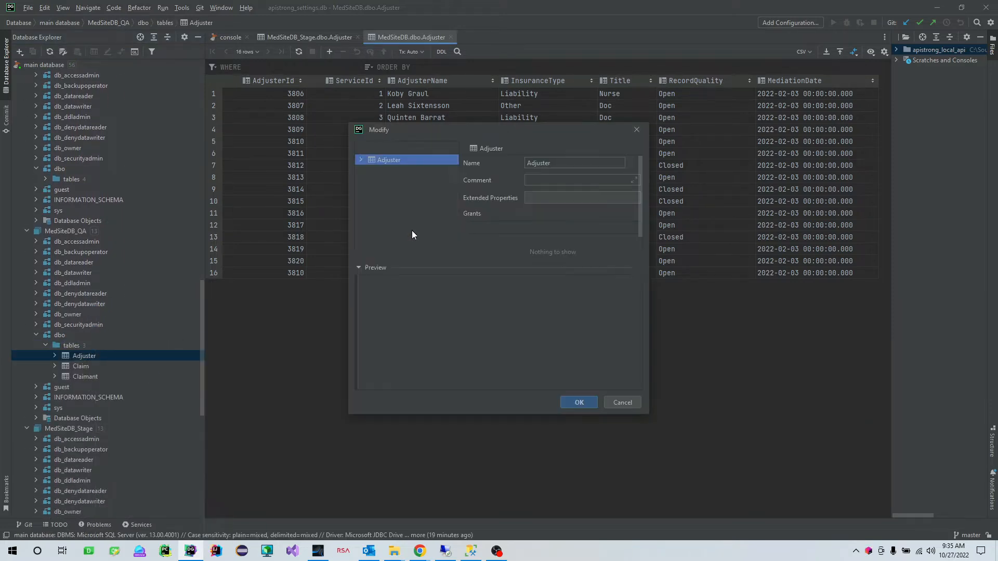
click(632, 403)
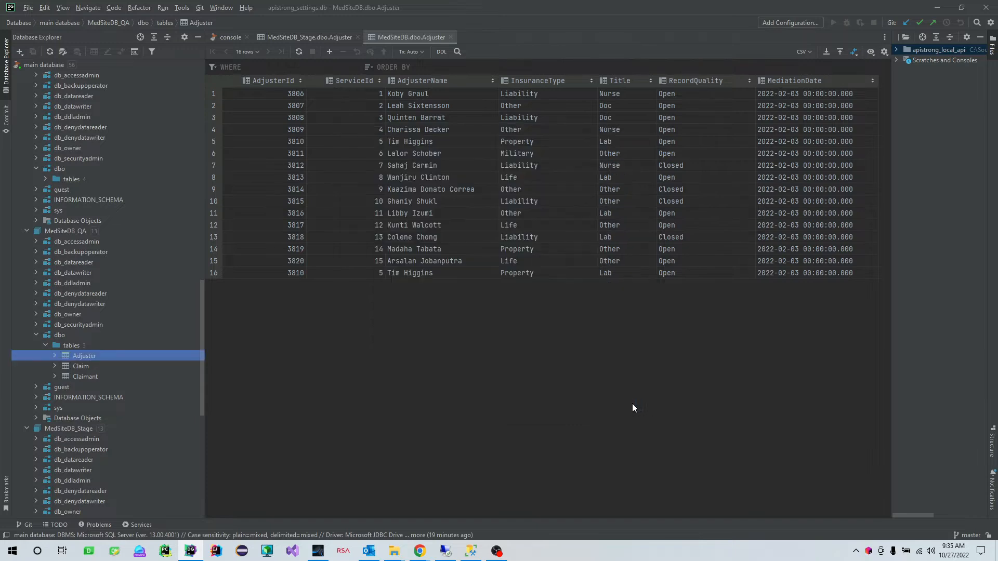
Open the data of the Adjuster table in the MedSiteDB_QA database.
right_click(96, 349)
right_click(89, 352)
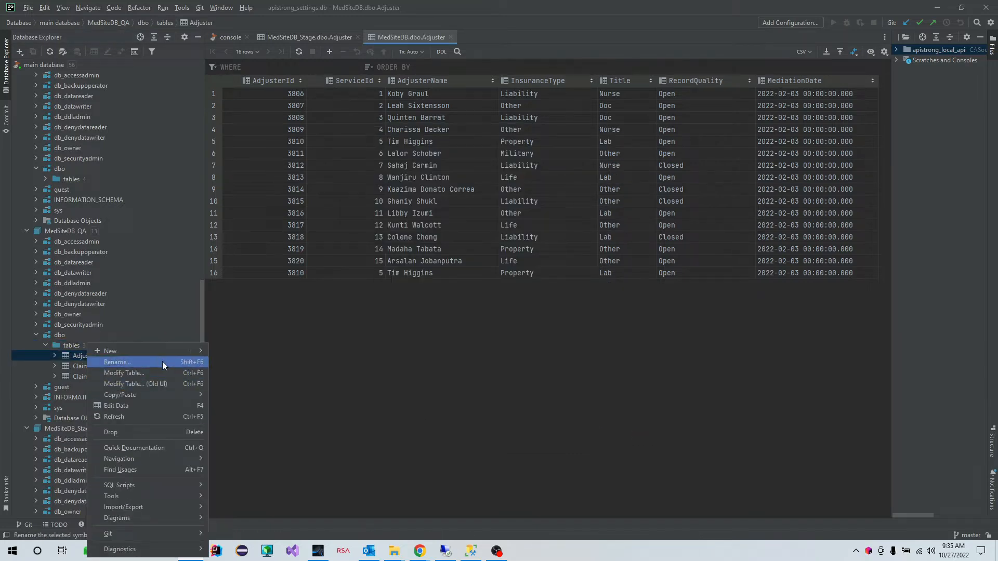
click(146, 405)
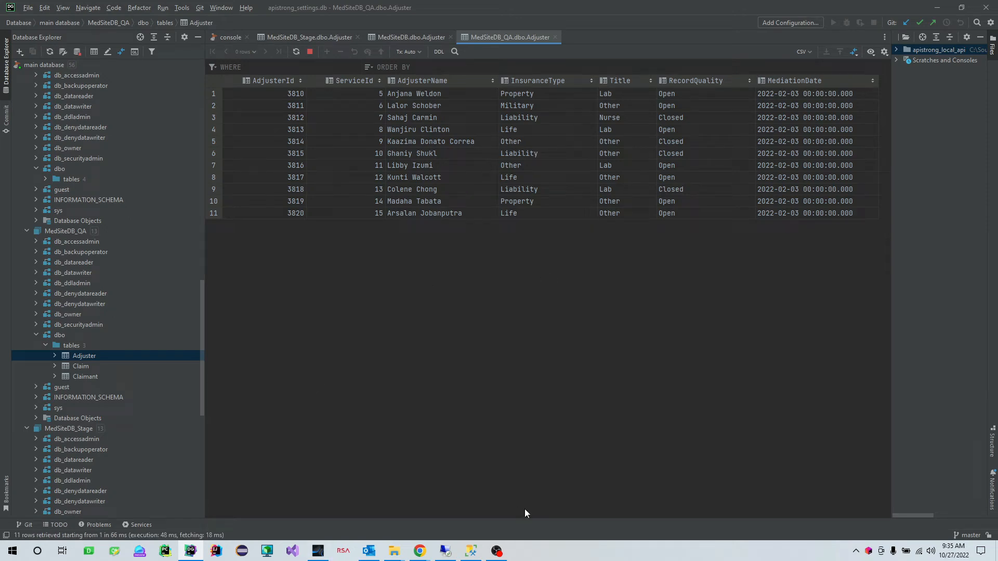
Switch back to Javelin in the remote session and review the first LogActivity's full MessageToLog expression without changing it.
click(446, 551)
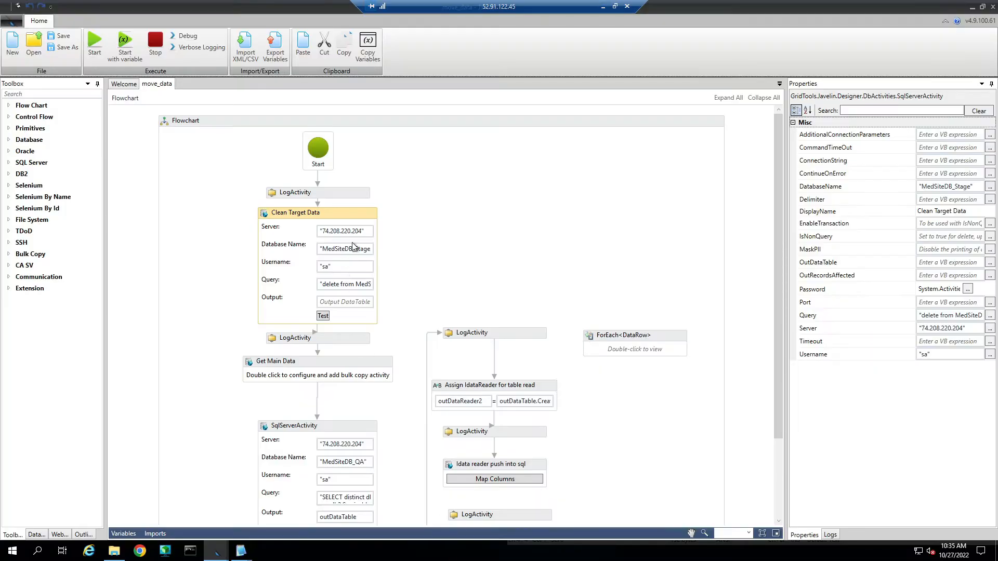
click(294, 192)
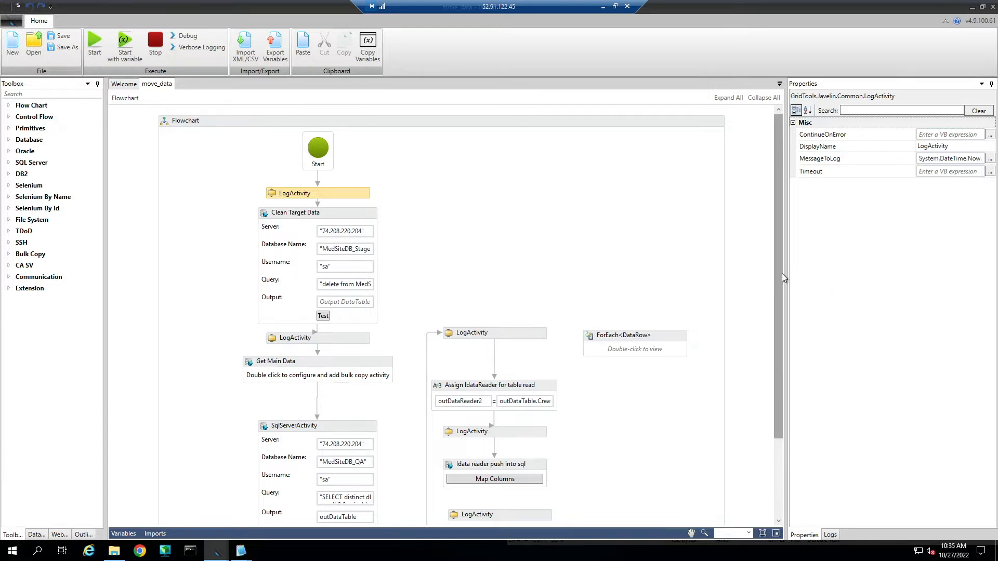
drag(784, 269, 735, 271)
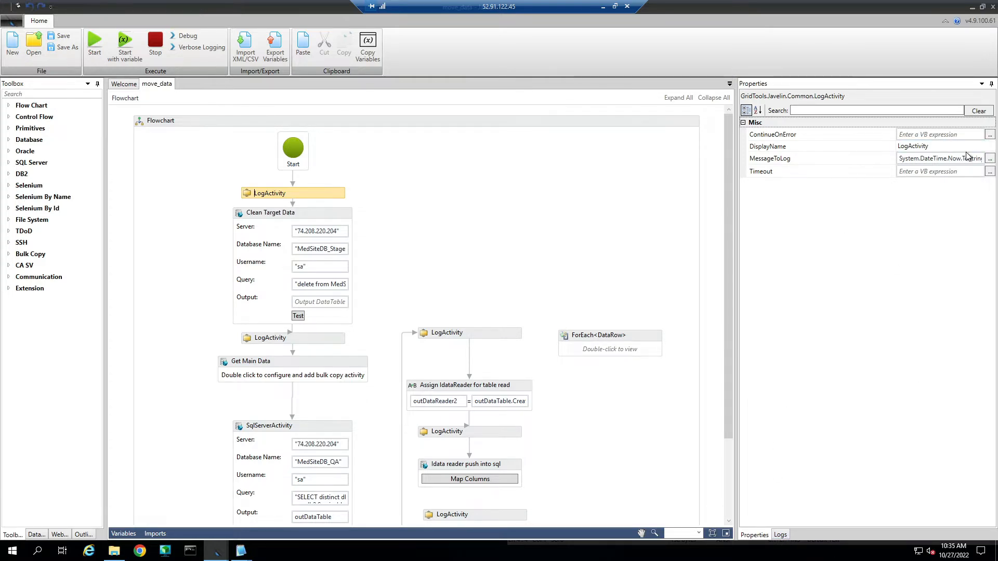
click(989, 158)
click(495, 260)
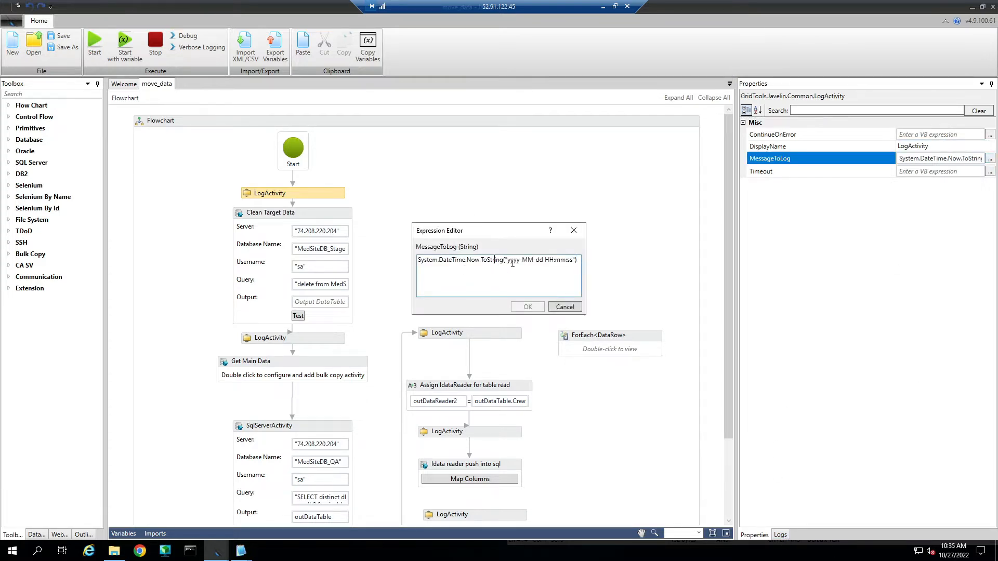
drag(581, 259, 391, 274)
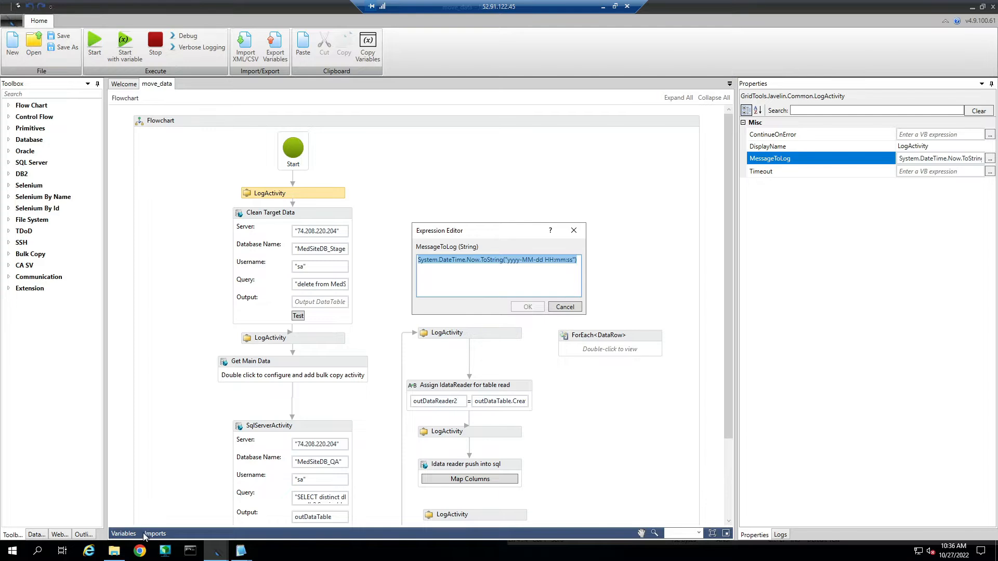
click(565, 308)
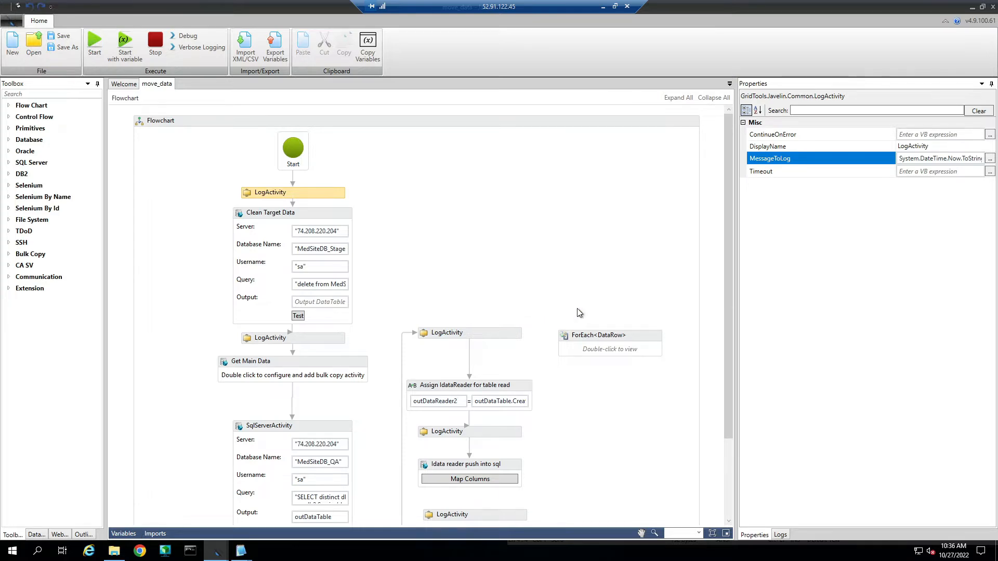
Place a SQL Server Execute Query activity on the flowchart's empty area and delete it again.
click(252, 214)
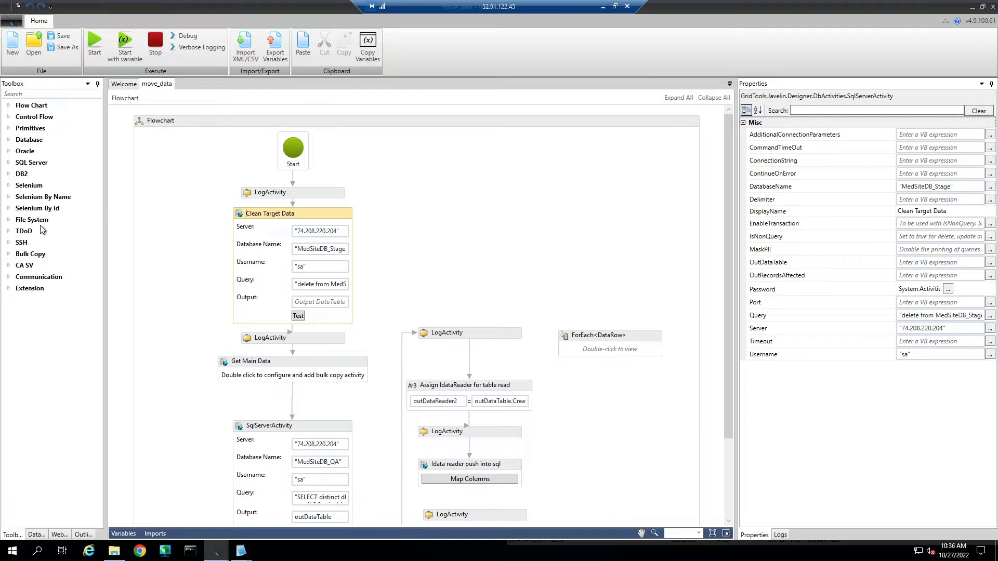
double_click(26, 164)
drag(55, 174, 498, 209)
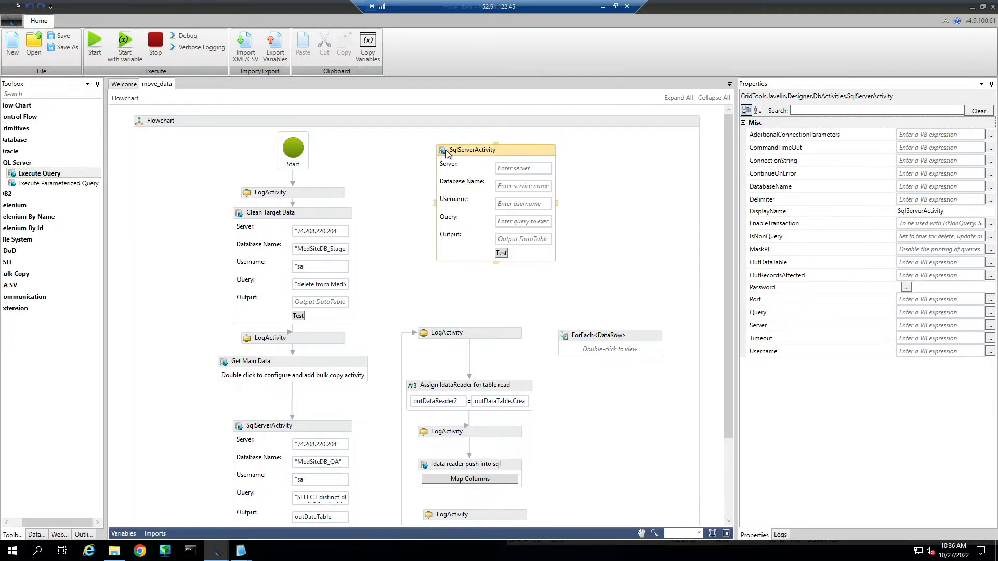
key(Delete)
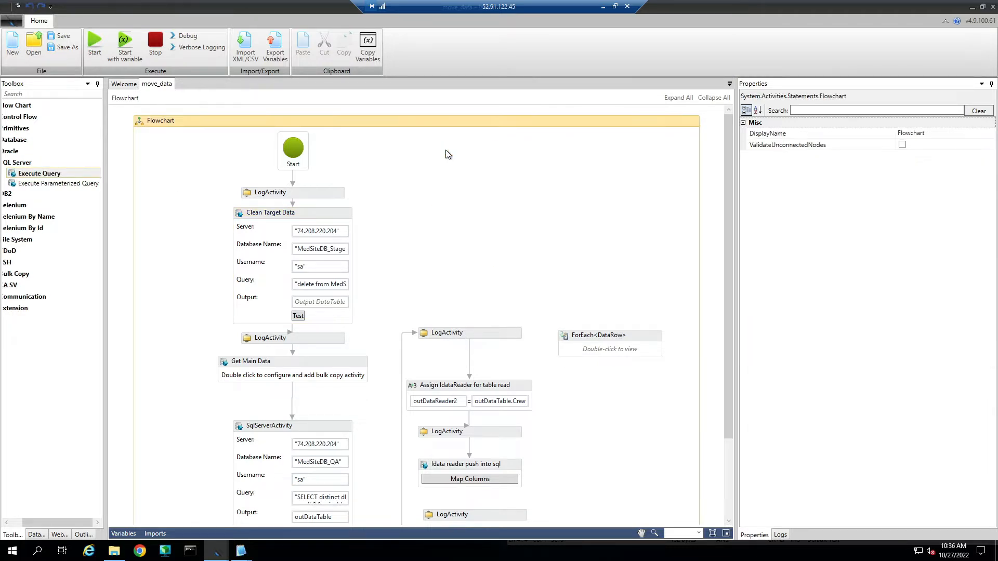
Review the Clean Target Data activity's server, database name, username and password settings without changing them.
click(277, 220)
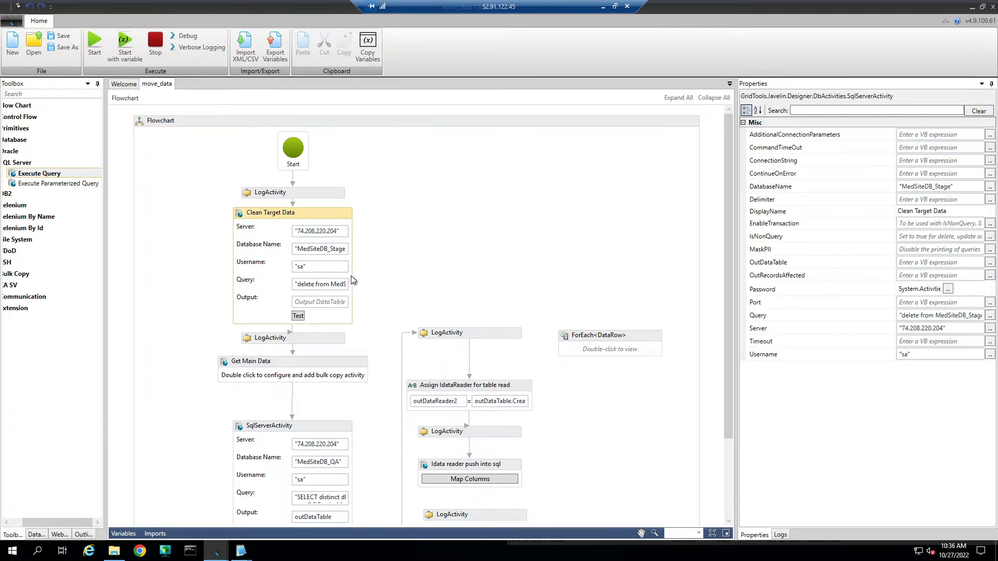
click(328, 247)
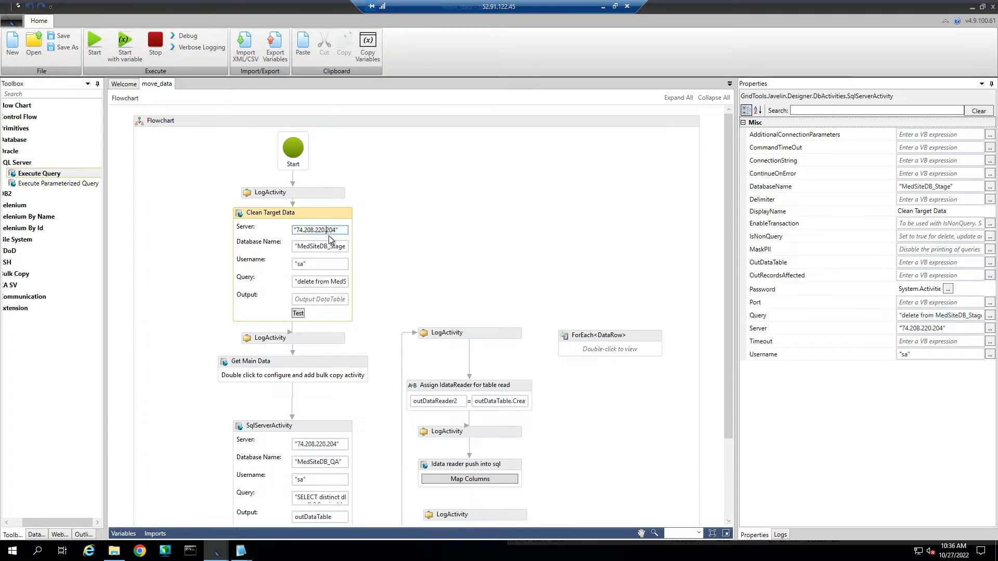
drag(329, 247, 344, 248)
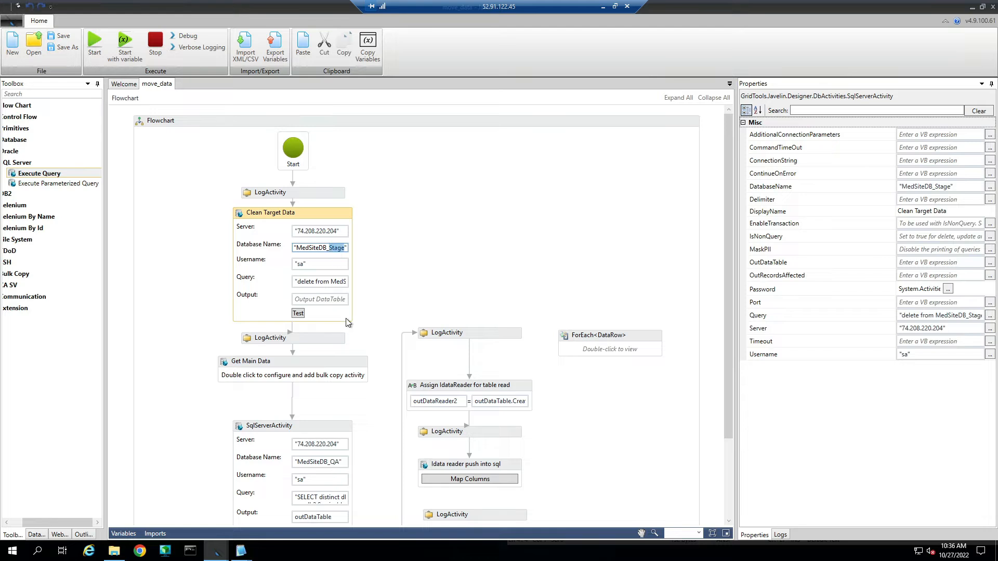
click(325, 265)
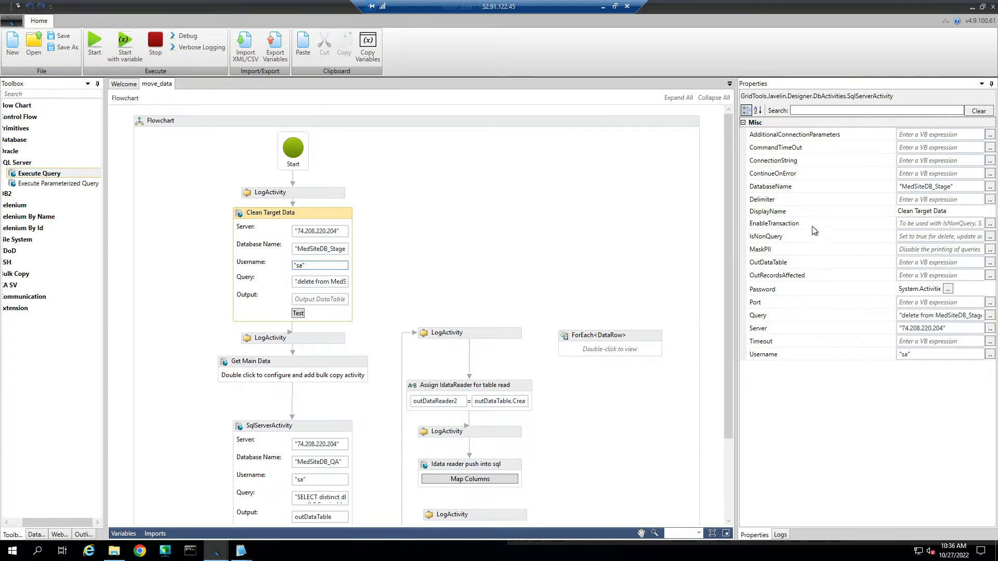
click(251, 219)
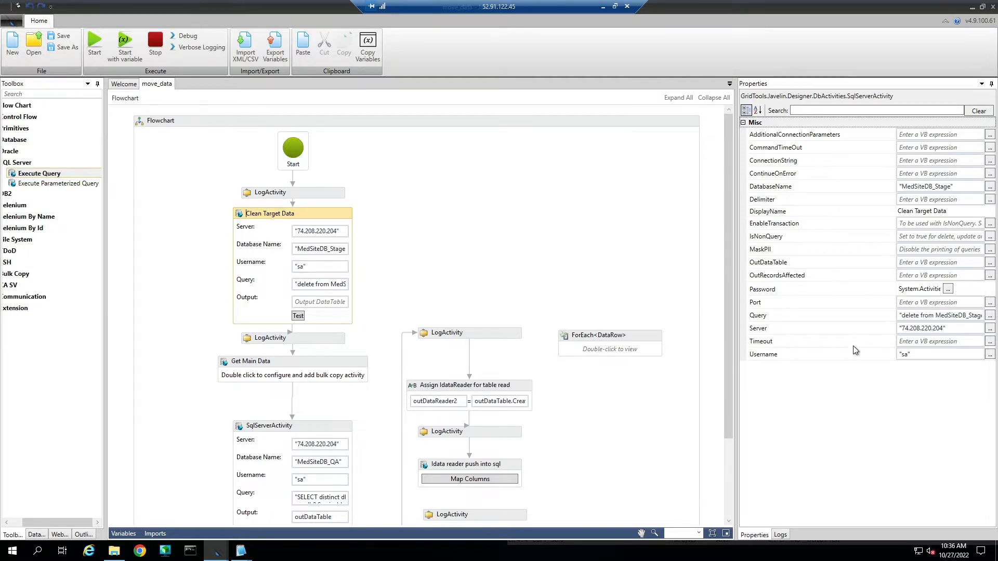
click(949, 289)
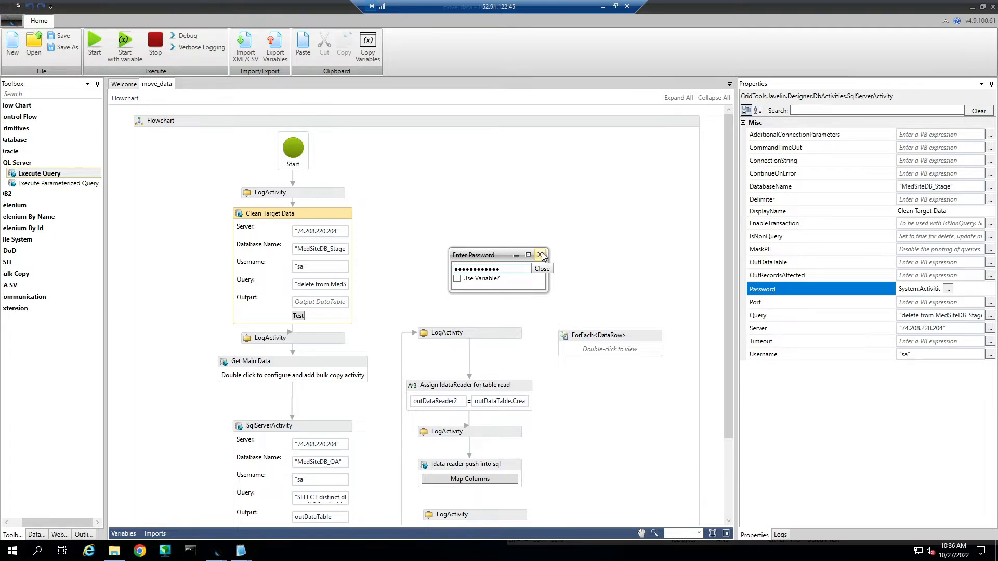
click(540, 255)
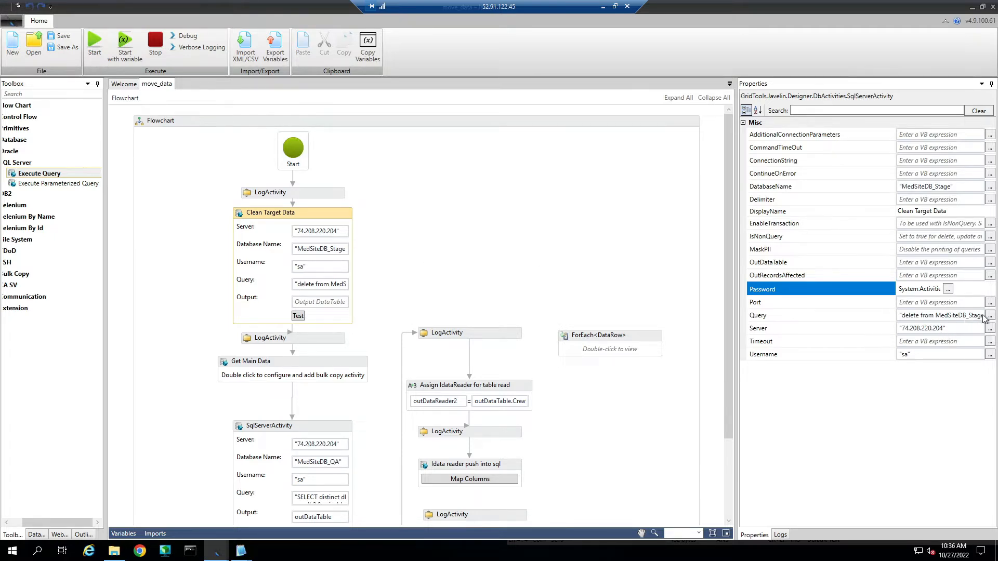
Examine the Clean Target Data activity's full Query expression, including its table and schema names, without changing it.
click(990, 315)
drag(570, 265, 411, 261)
double_click(532, 261)
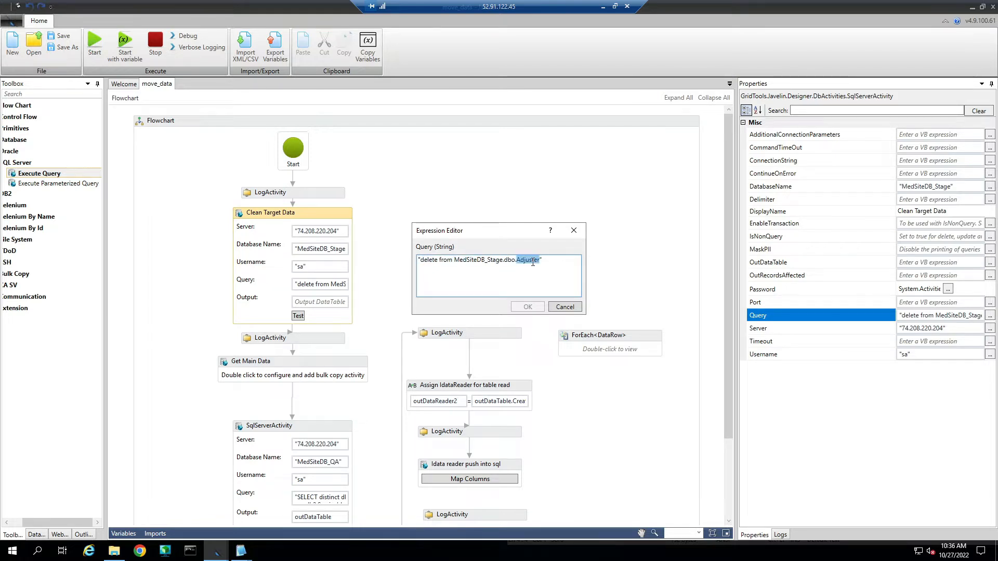
double_click(506, 271)
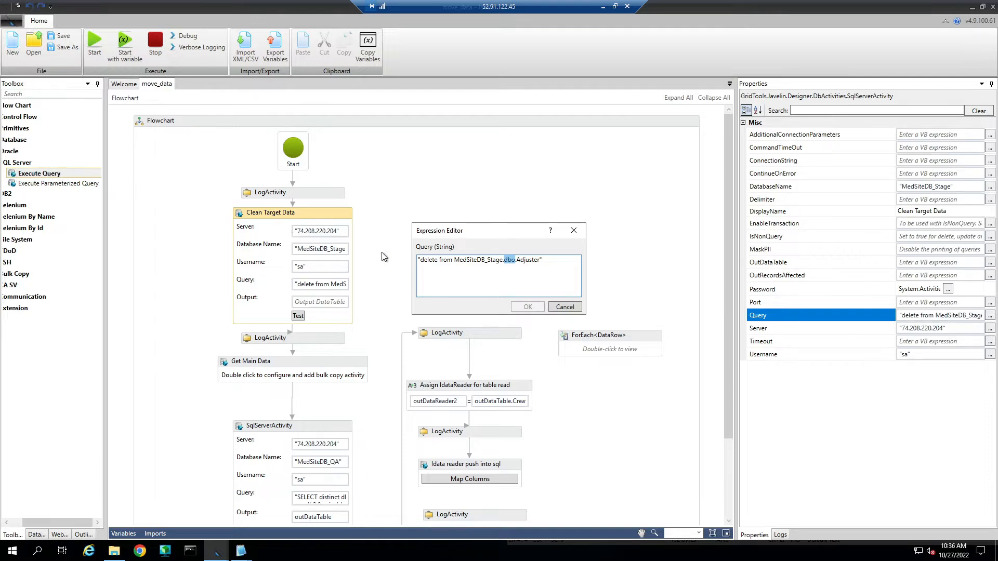
click(500, 277)
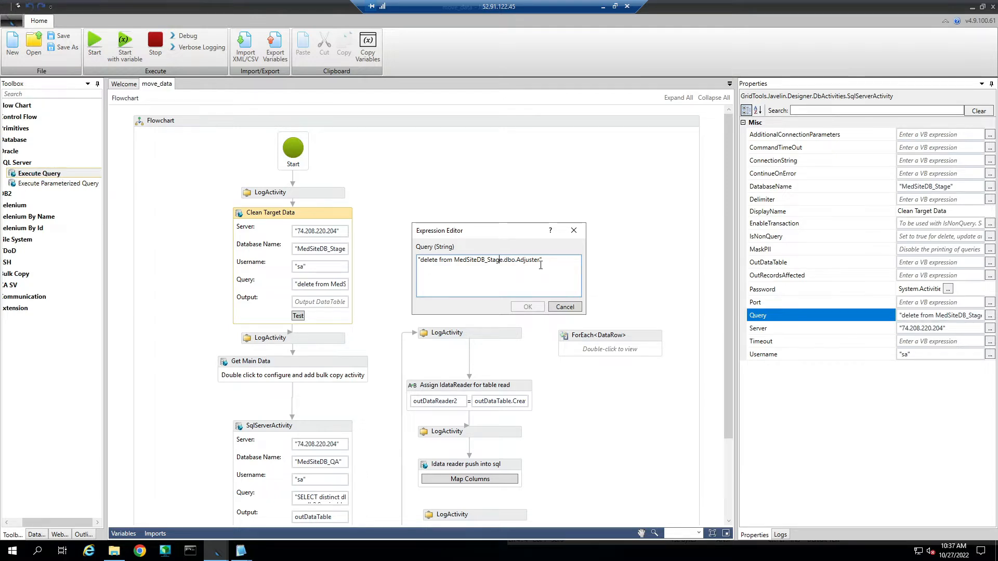
click(563, 307)
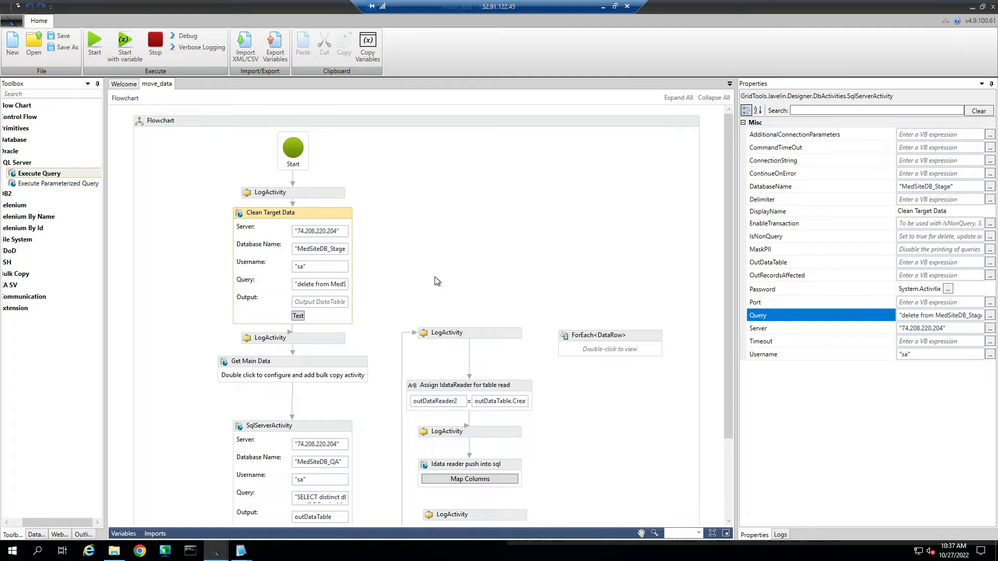
Review the MessageToLog expression of the LogActivity below Clean Target Data and leave it as is.
click(298, 339)
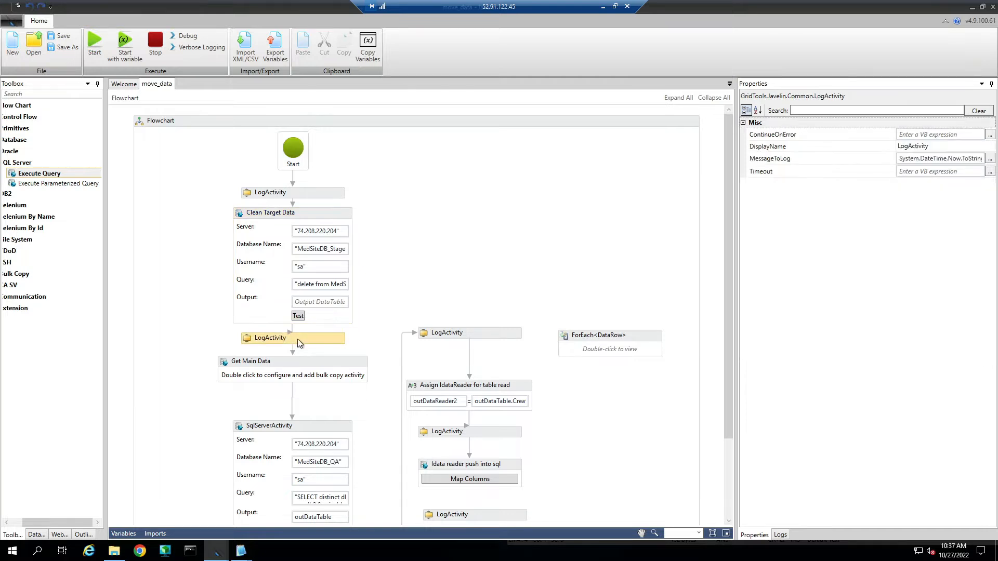
click(989, 159)
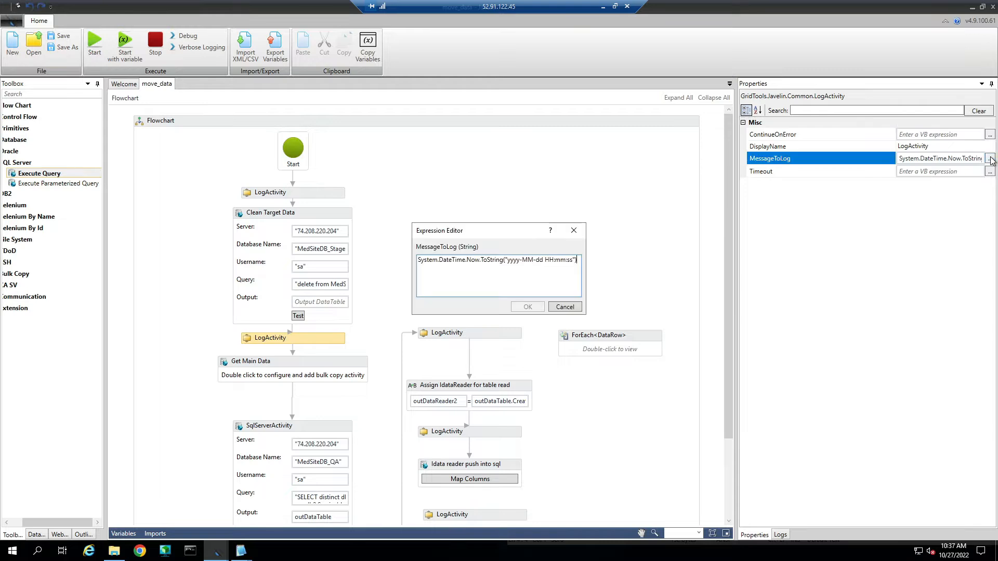
click(569, 307)
Select the Get Main Data activity and look through the Database and Oracle activity groups in the toolbox.
click(316, 362)
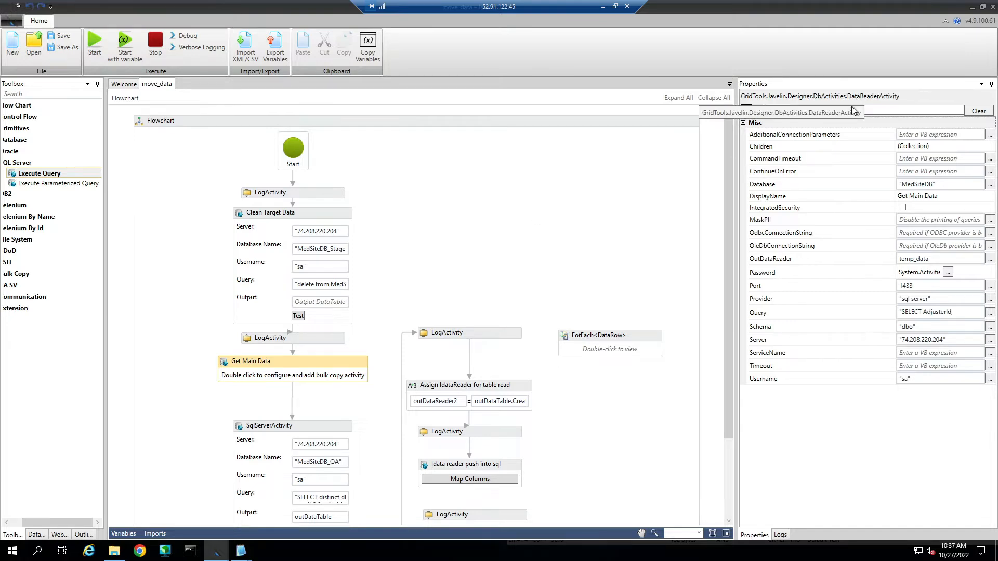
drag(59, 524, 9, 521)
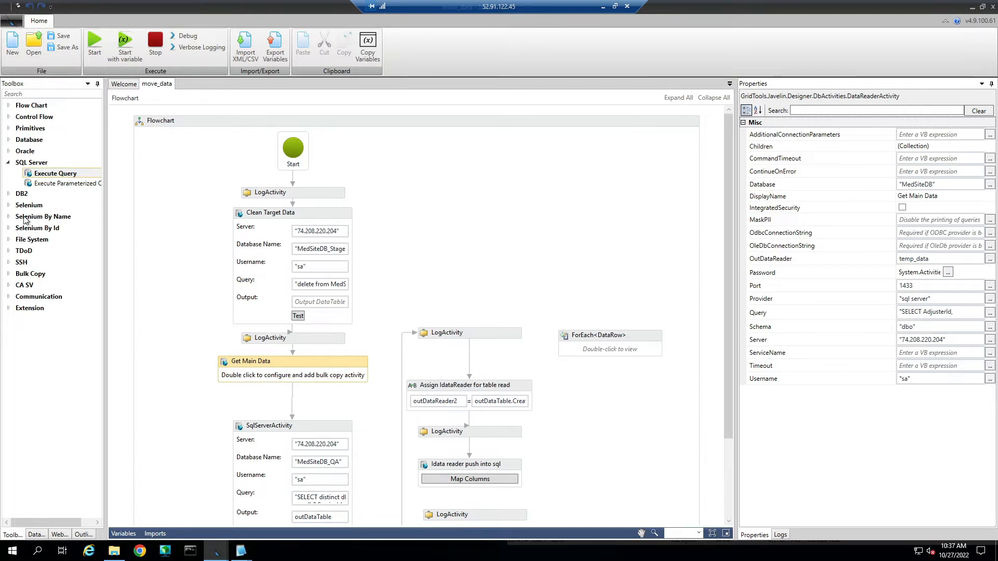
click(8, 141)
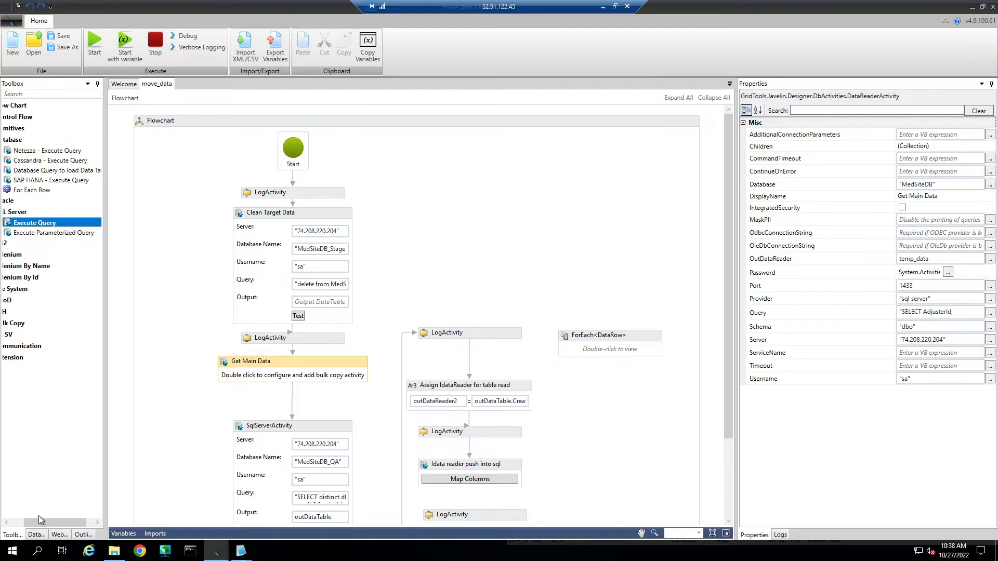
drag(45, 523, 33, 522)
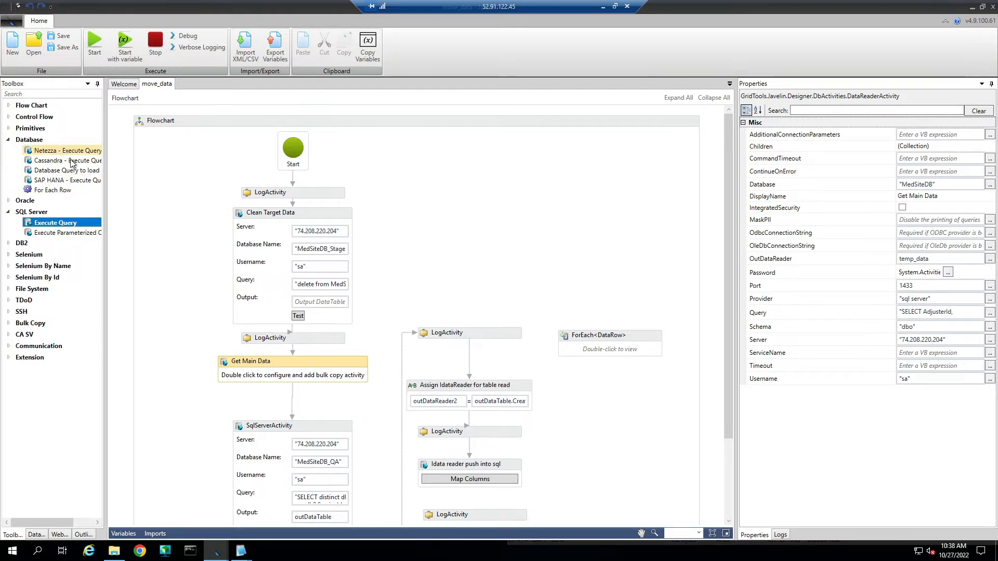
click(9, 201)
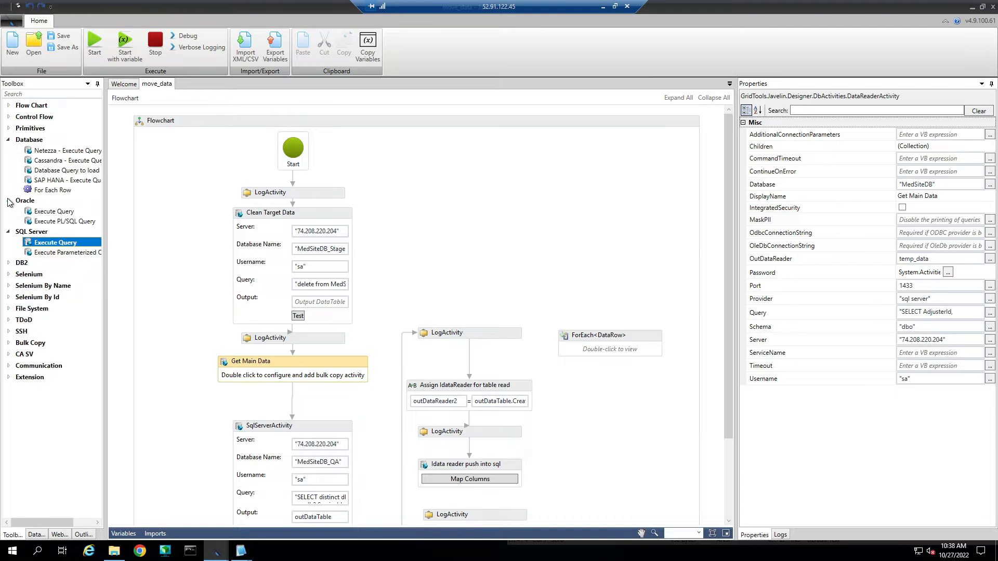
Search the toolbox for "reader", expand its groups to find the Bulk Copy data readers, and widen the toolbox to read their names.
click(52, 94)
text(reader)
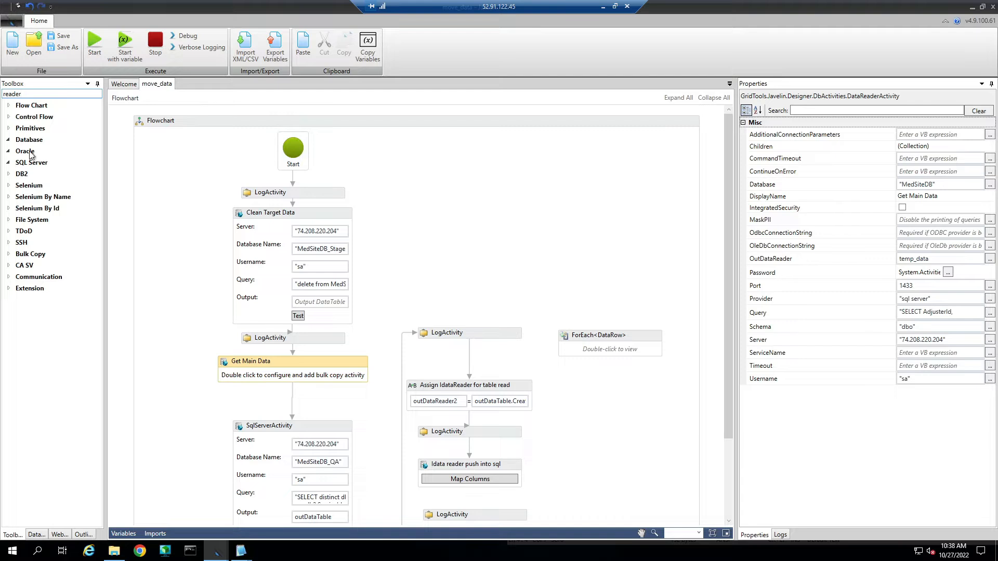
click(8, 128)
click(8, 116)
click(8, 105)
click(8, 288)
click(7, 277)
click(8, 265)
click(9, 253)
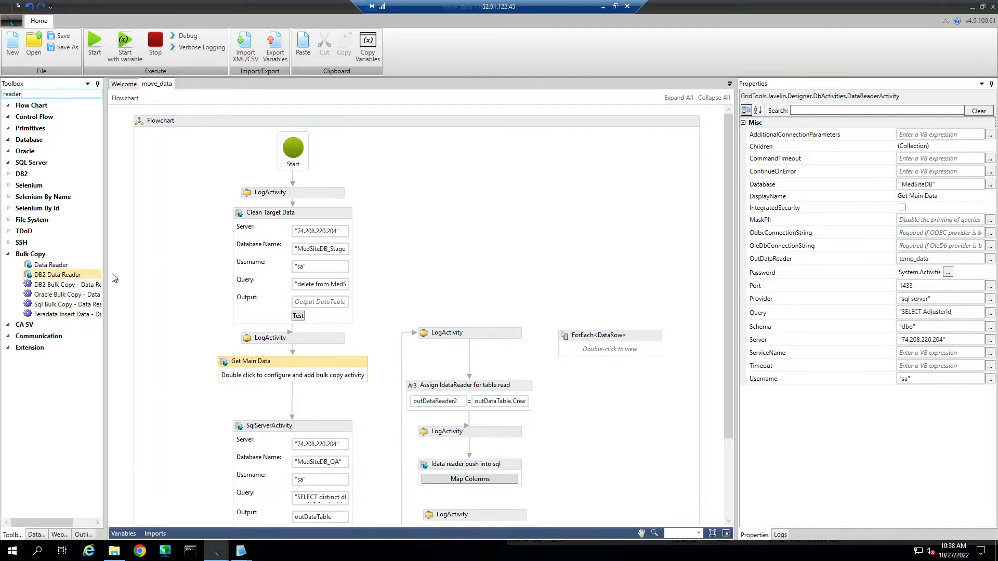
drag(105, 274, 127, 275)
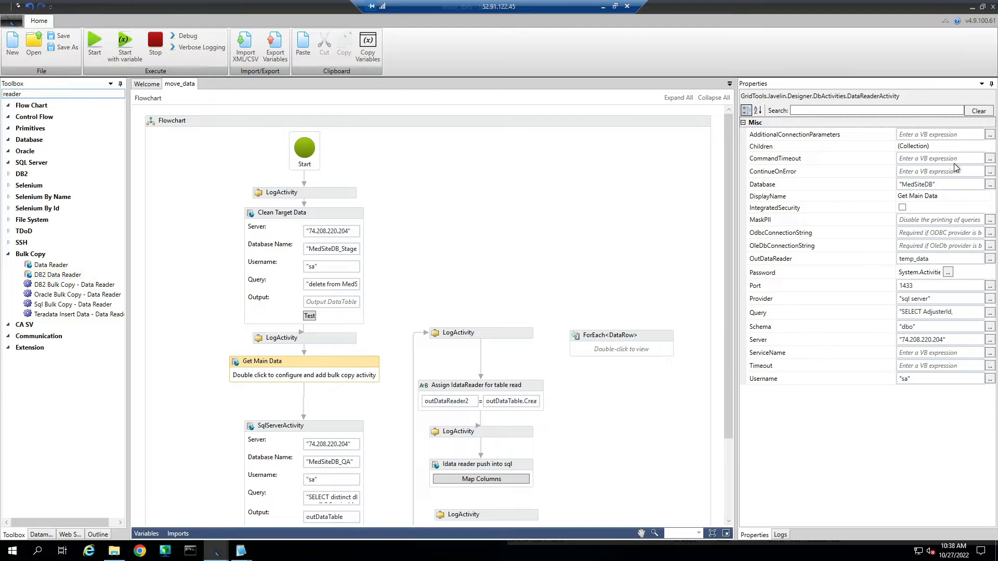
Review the Get Main Data activity's Database, OutDataReader, Provider and Port properties without changing them.
click(892, 185)
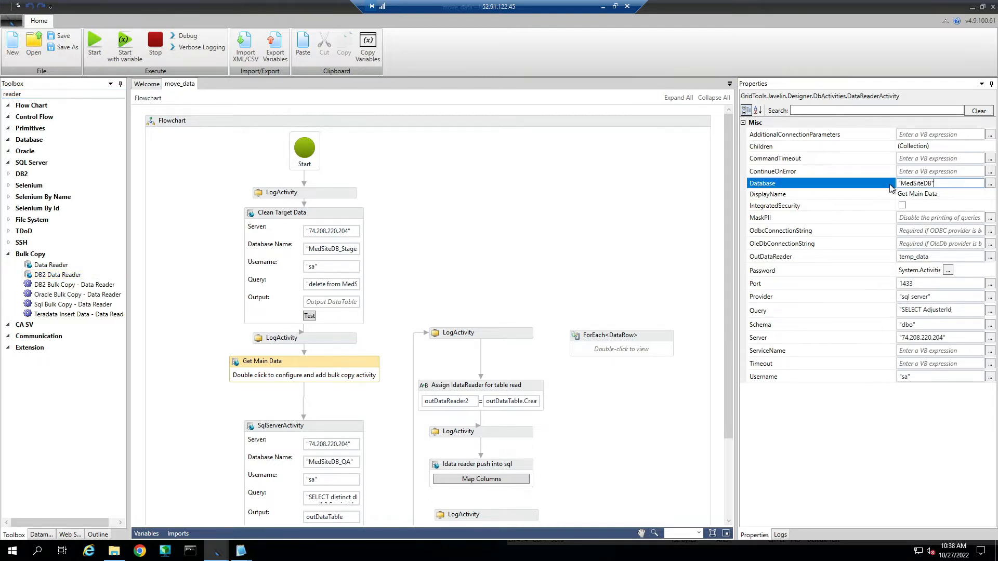
click(951, 257)
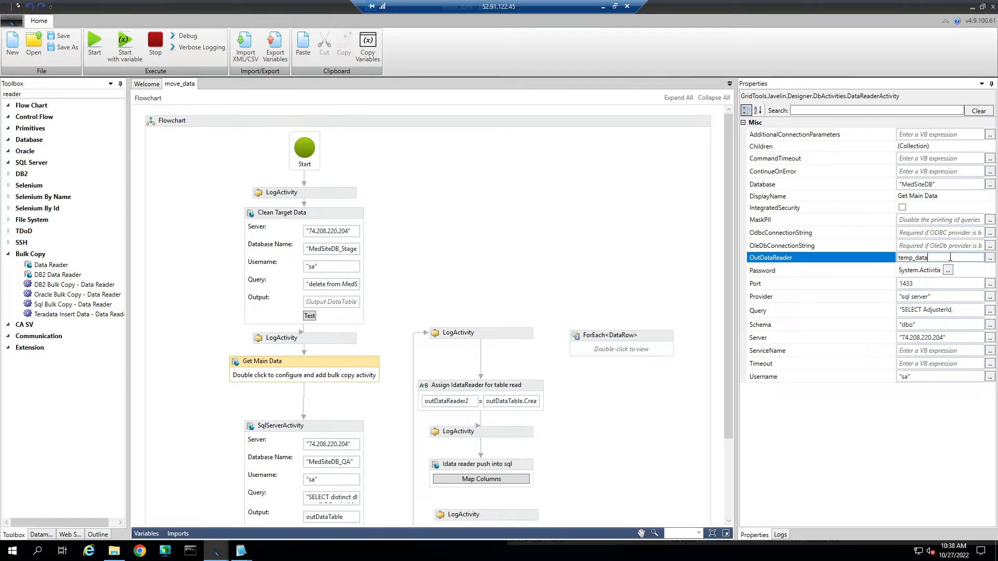
click(803, 298)
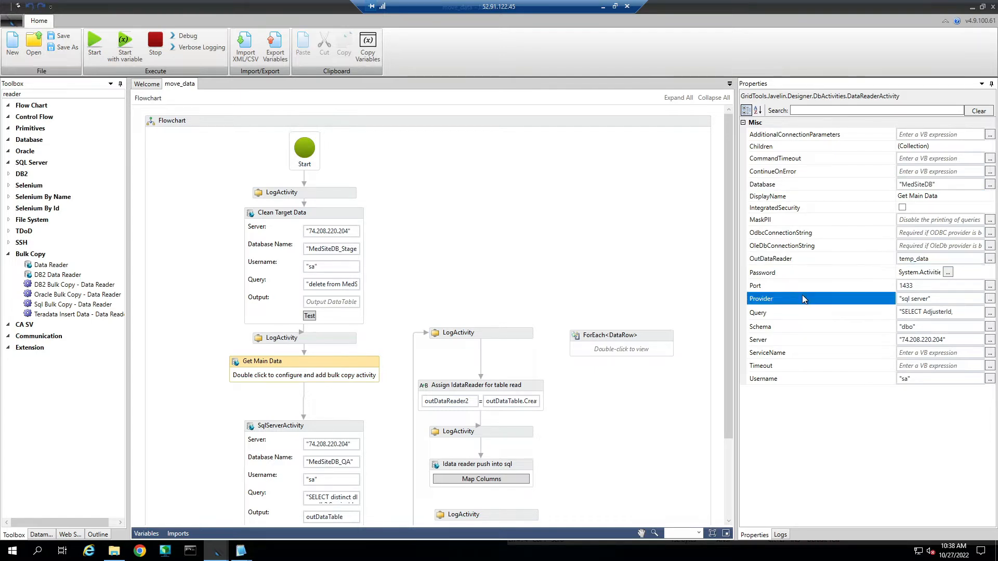
click(806, 286)
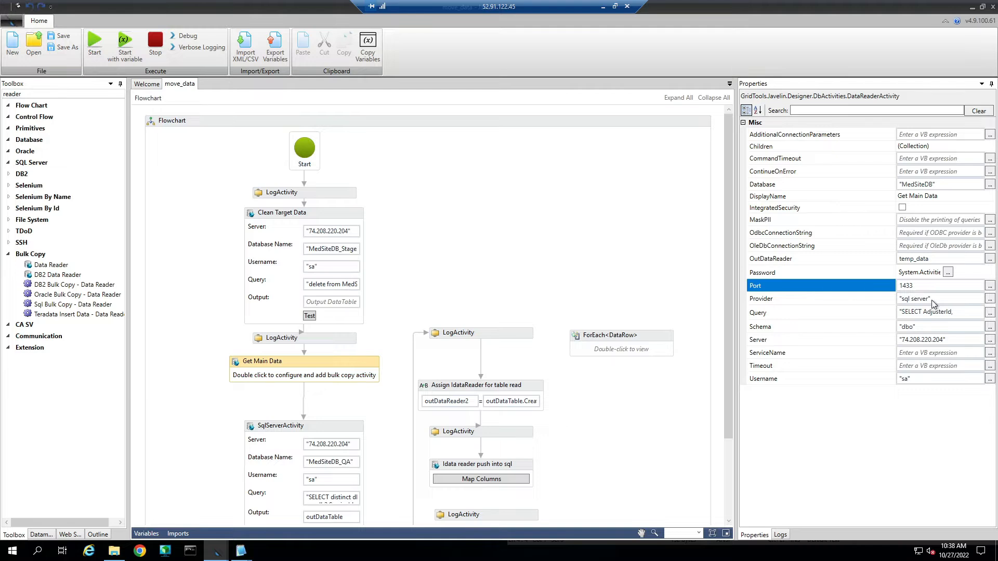
Read Get Main Data's full Query expression in an enlarged Expression Editor and close it without changes.
click(990, 313)
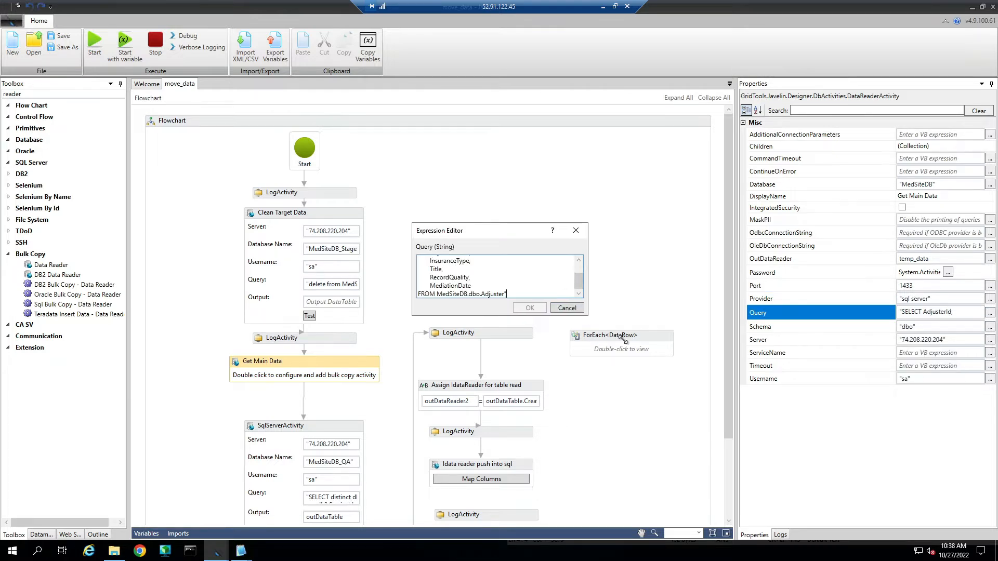
drag(585, 318, 757, 406)
drag(528, 322, 399, 251)
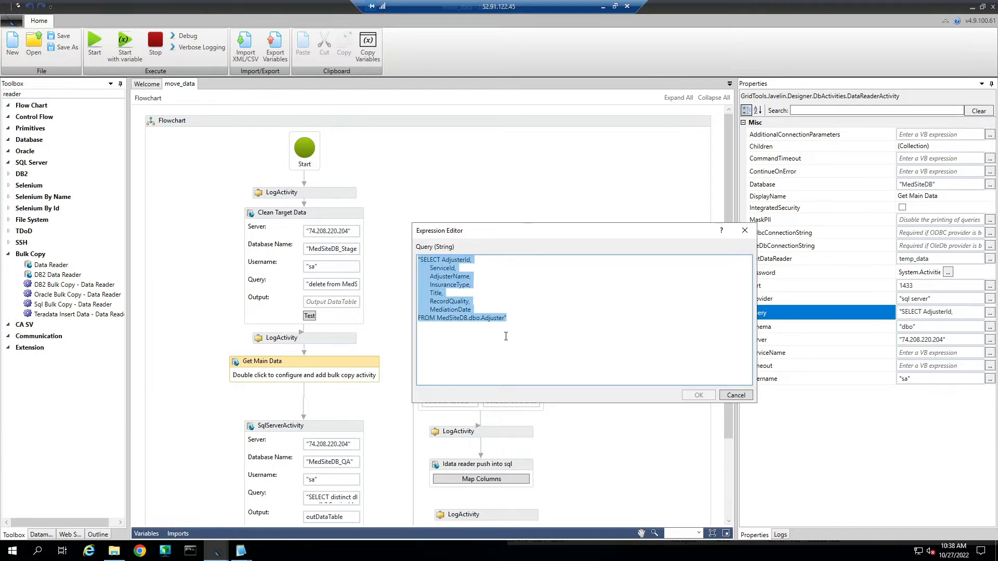
click(749, 397)
Review the Get Main Data activity's Schema, Server, Username and Password properties without changing them.
click(861, 329)
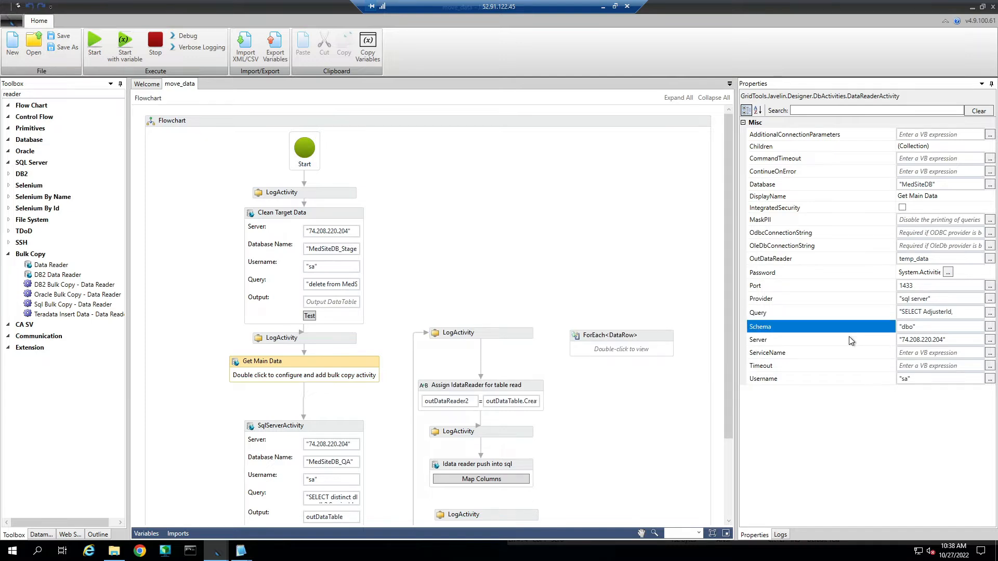
click(851, 341)
click(809, 376)
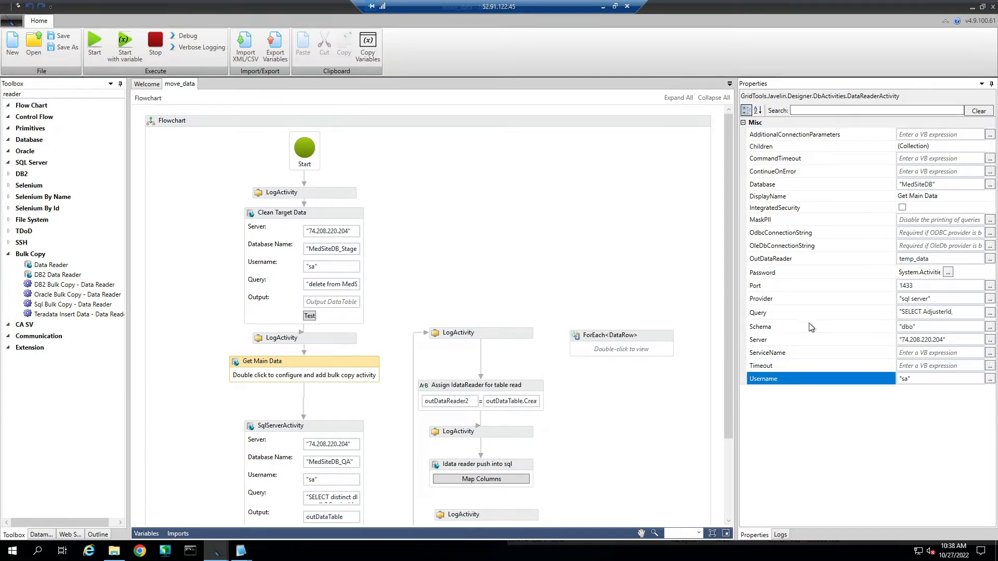
click(826, 275)
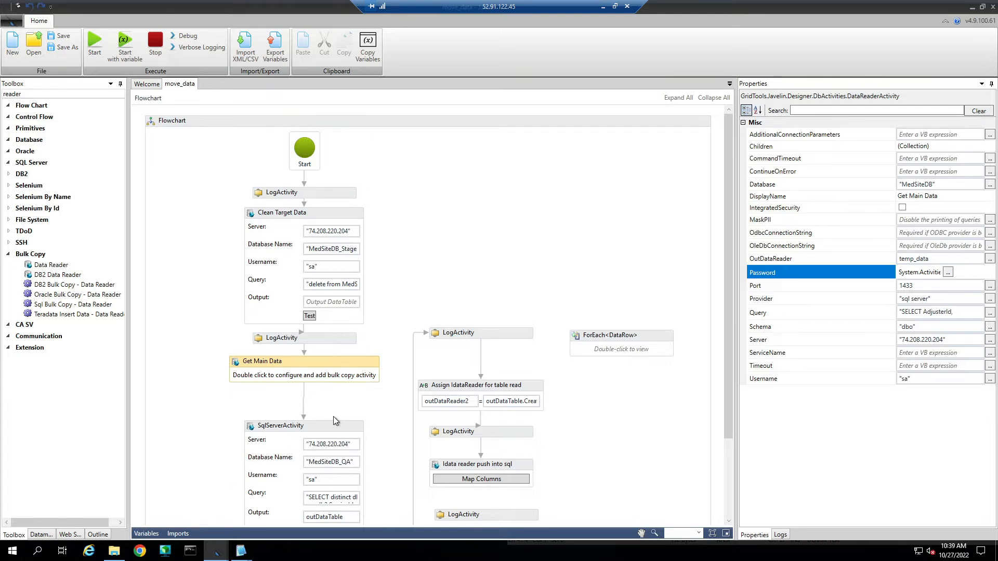
Show the flowchart's variables and check the variable type of temp_data.
click(489, 255)
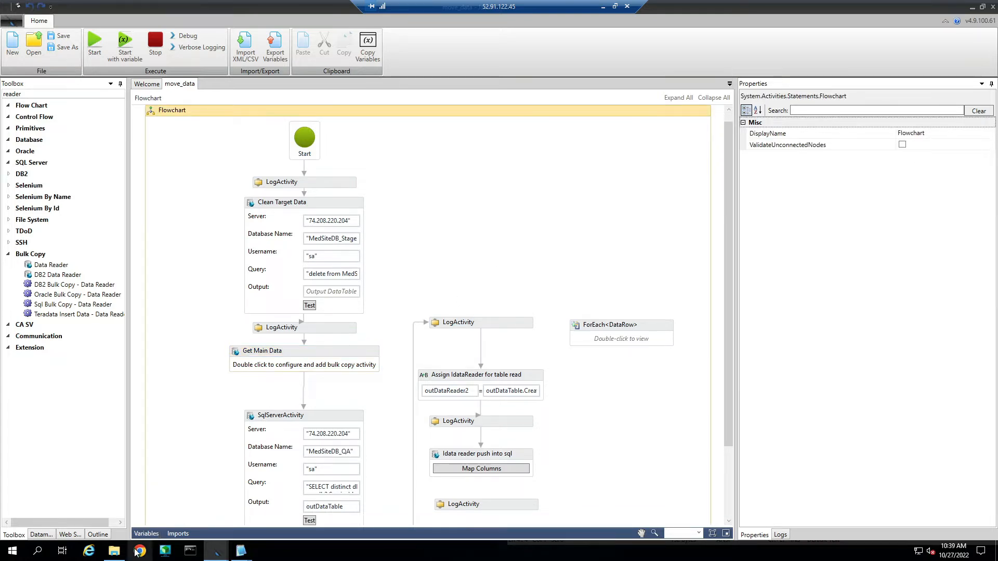
click(145, 534)
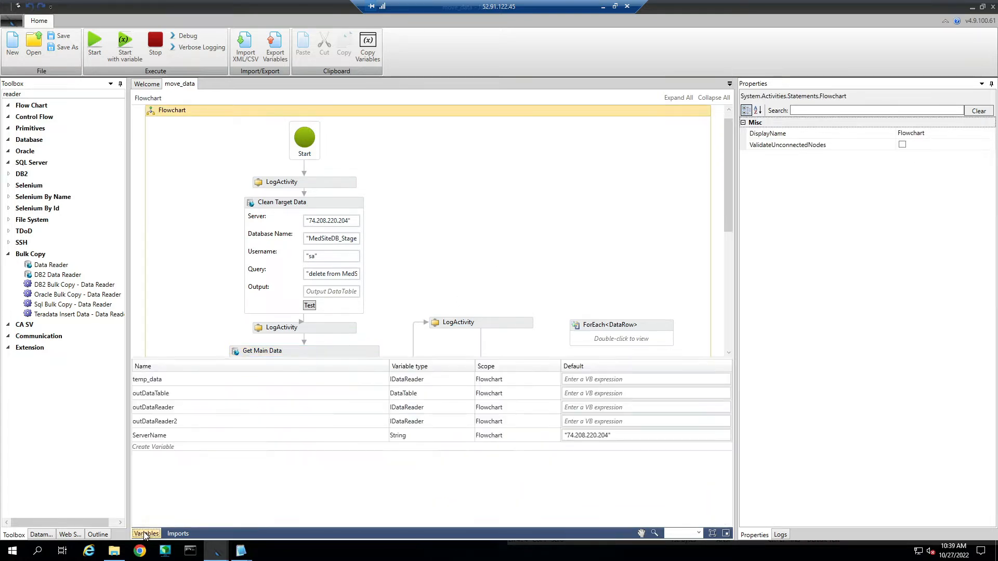
click(146, 379)
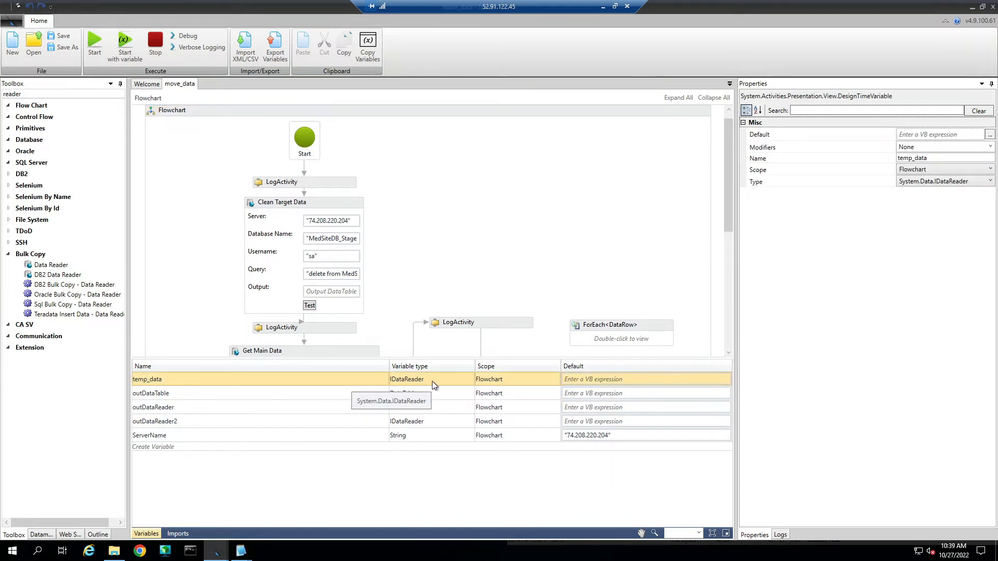
Open the Get Main Data activity and inspect its Out DataReader field and the nested SqlBulkCopyActivity.
click(451, 256)
scroll(440, 279, down, 4)
double_click(322, 260)
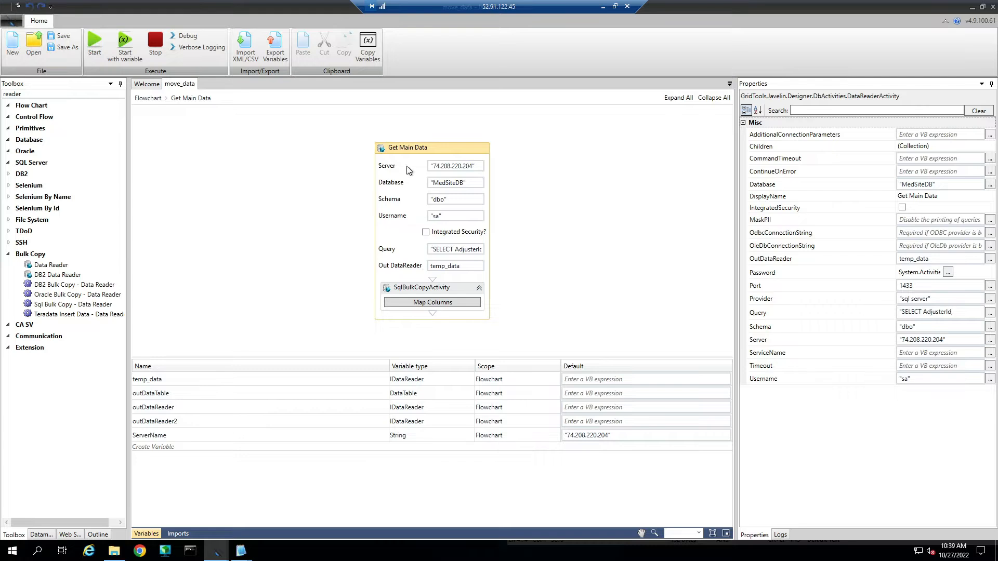
click(416, 149)
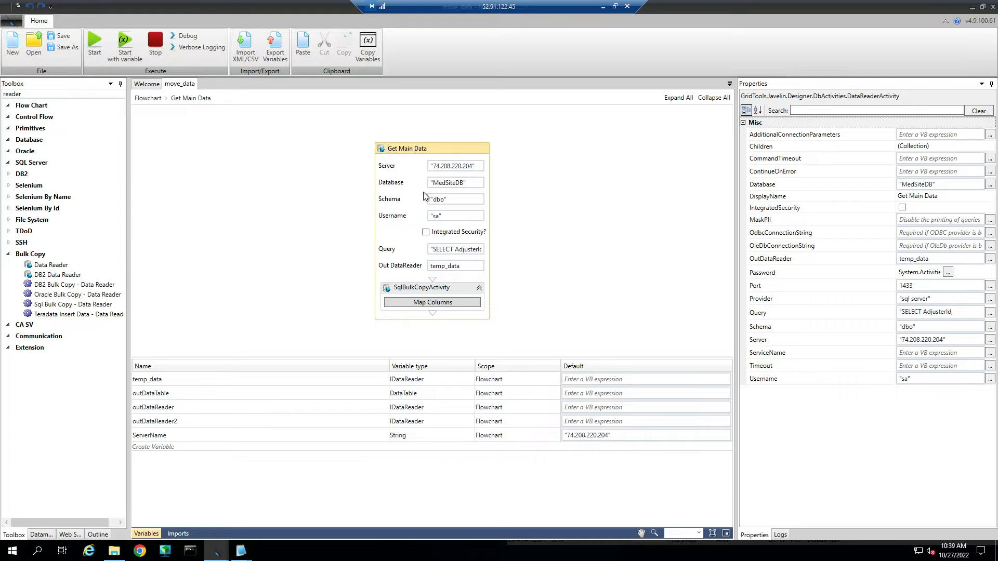
click(454, 267)
click(446, 289)
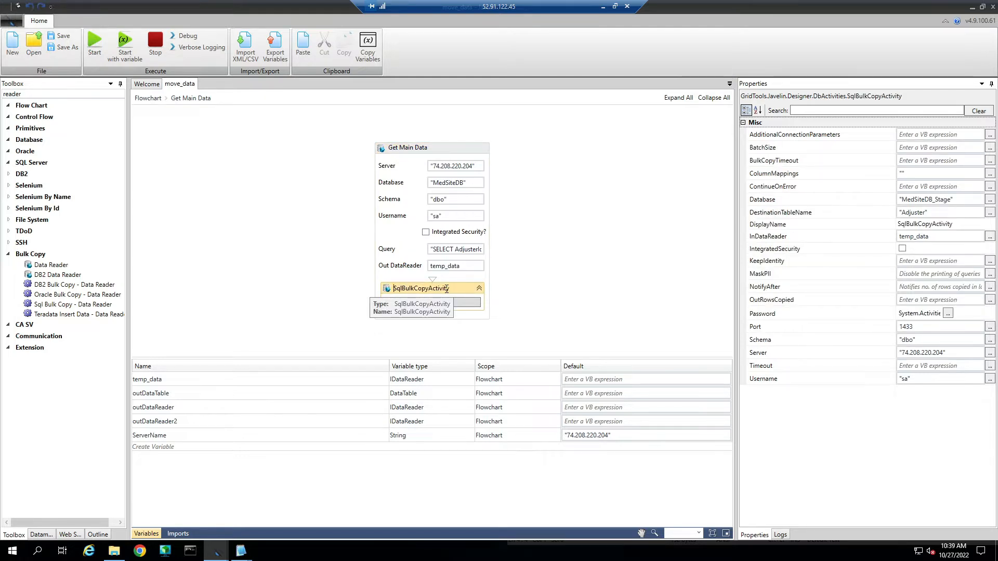
Return to the flowchart, reopen Get Main Data, and review the nested SqlBulkCopyActivity's DestinationTableName, Database and InDataReader properties.
click(142, 98)
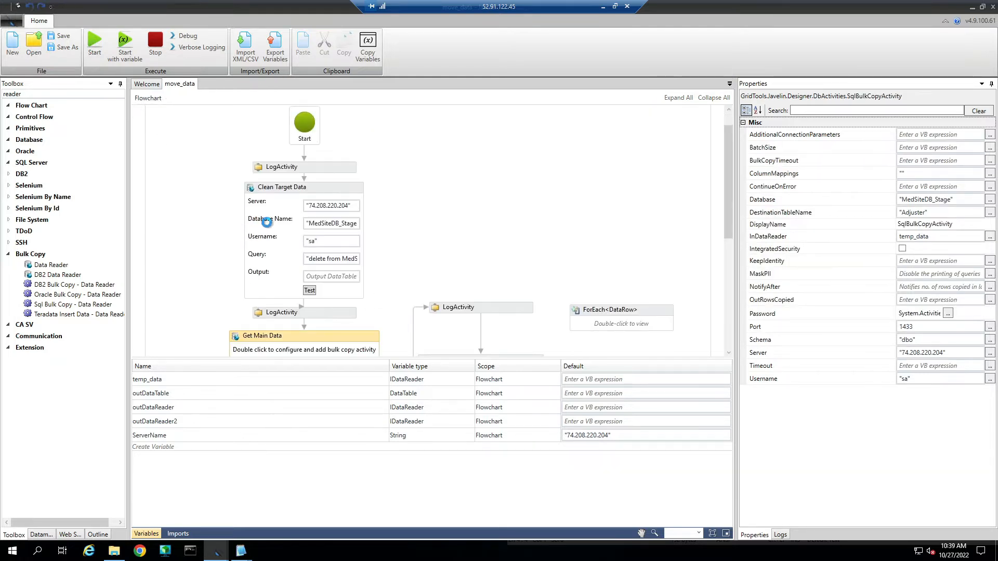
double_click(267, 338)
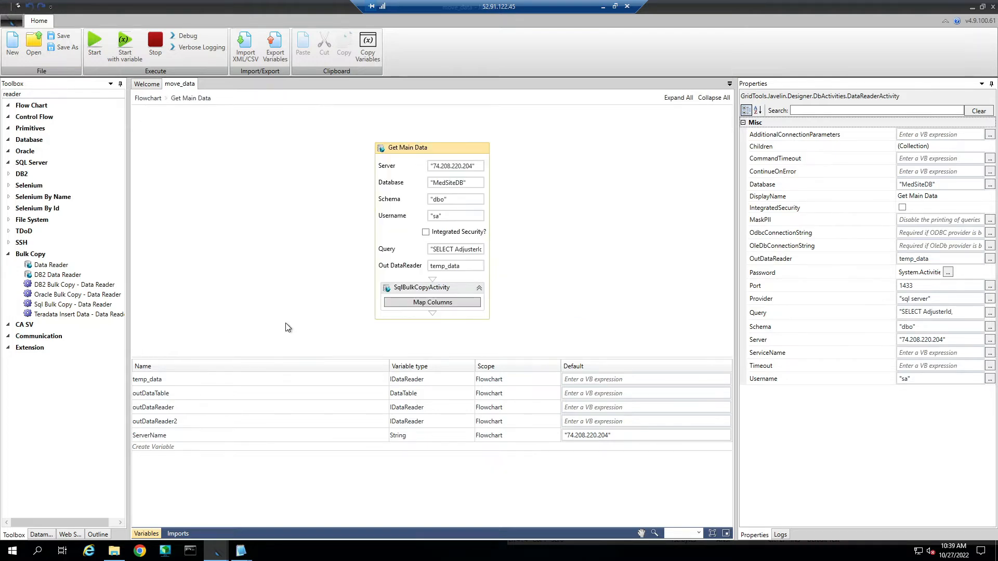
click(423, 292)
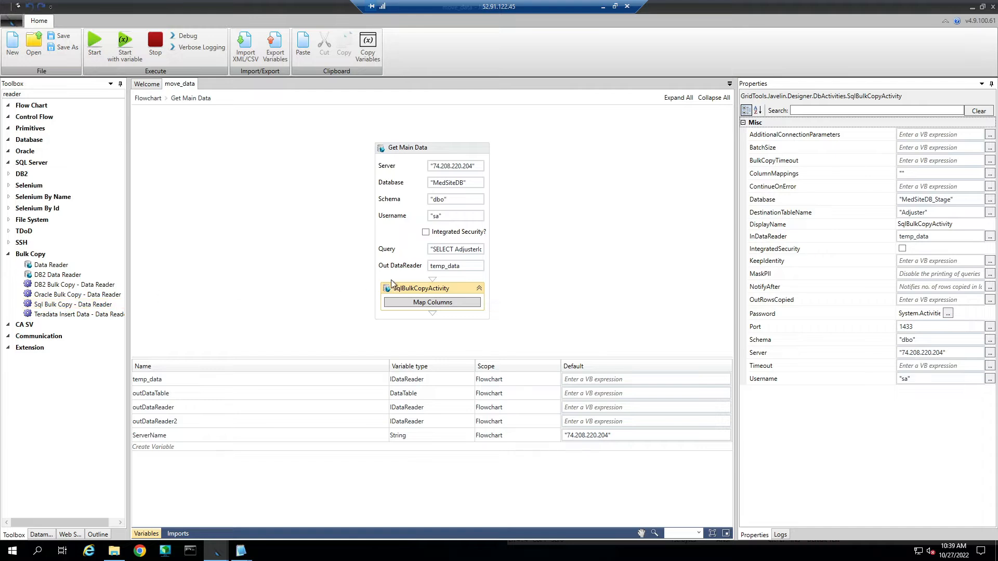
double_click(912, 212)
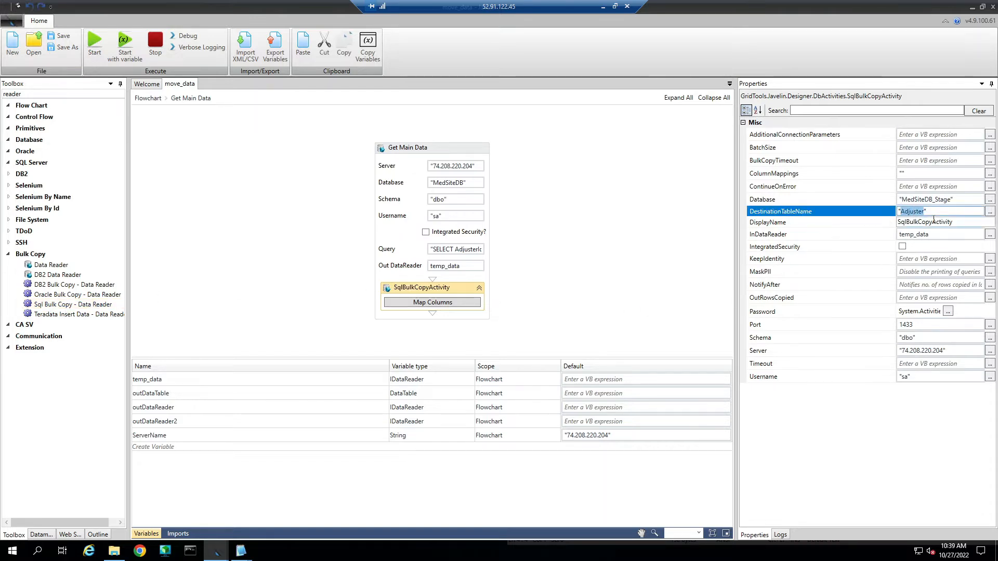
double_click(944, 200)
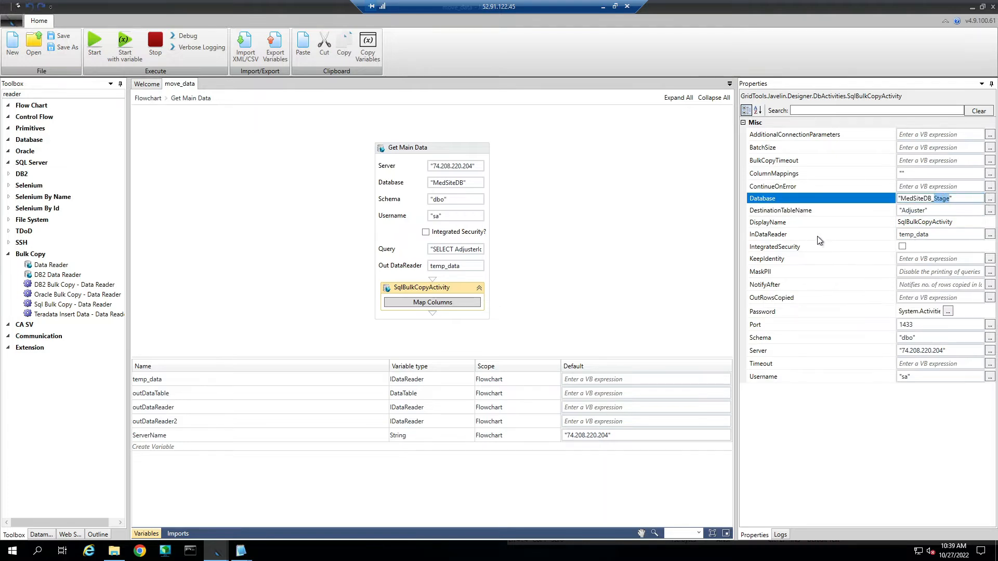
click(945, 239)
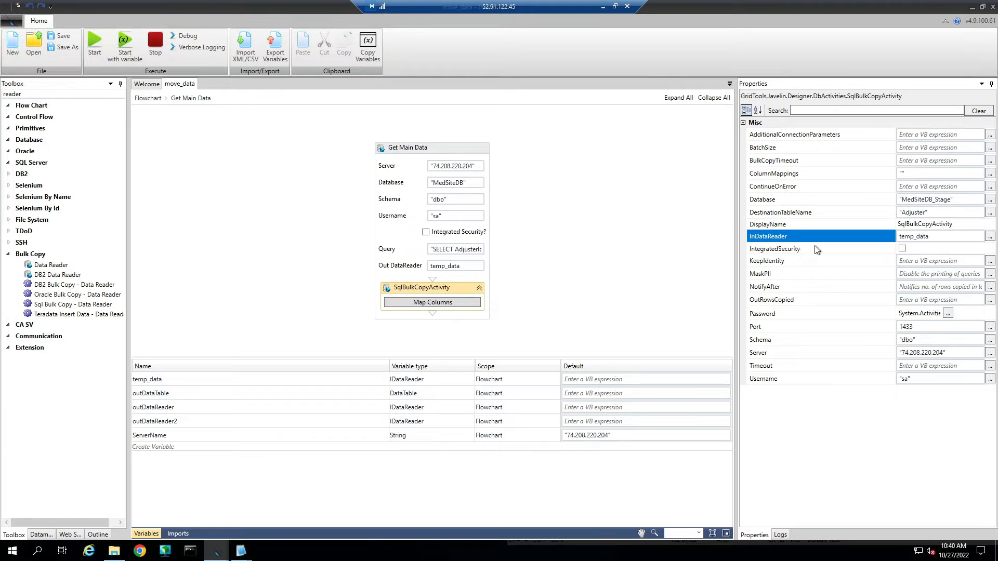
Review the SqlBulkCopyActivity's Port, Server, Timeout, Username and KeepIdentity properties without changing them.
click(813, 324)
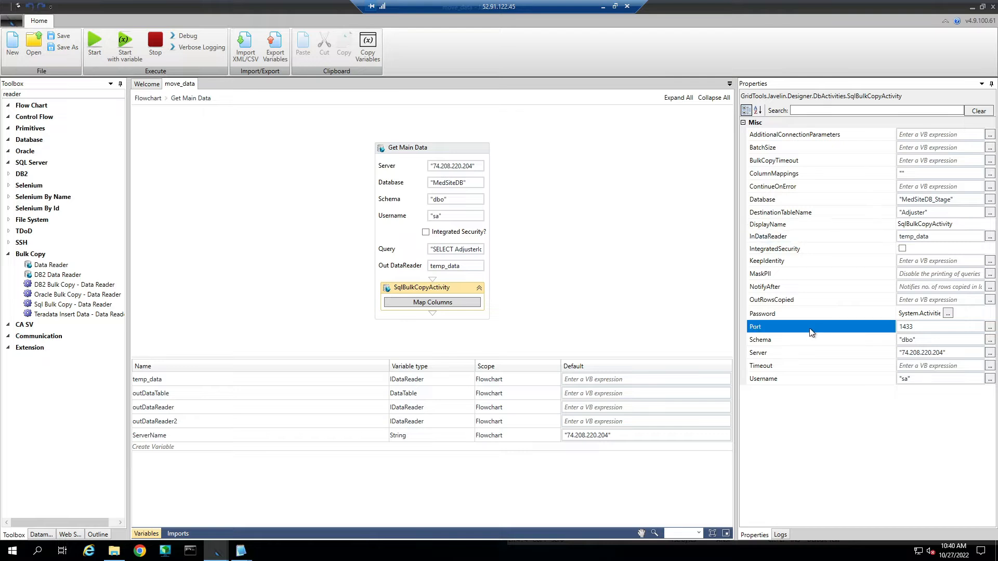
click(806, 349)
click(805, 367)
click(799, 379)
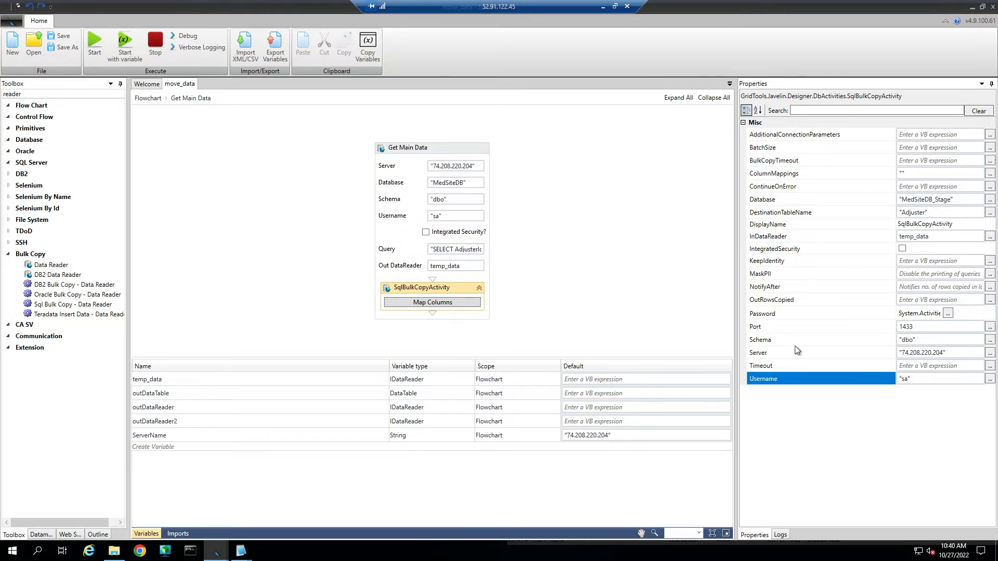
click(792, 261)
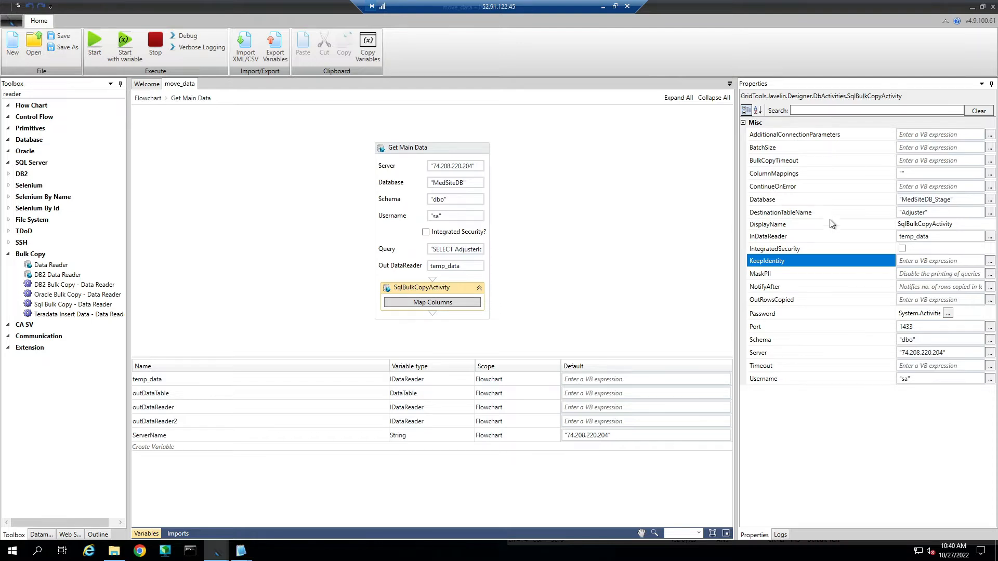
Inspect the SqlBulkCopyActivity's source and destination column mapping, then close it without adding a mapping.
click(440, 303)
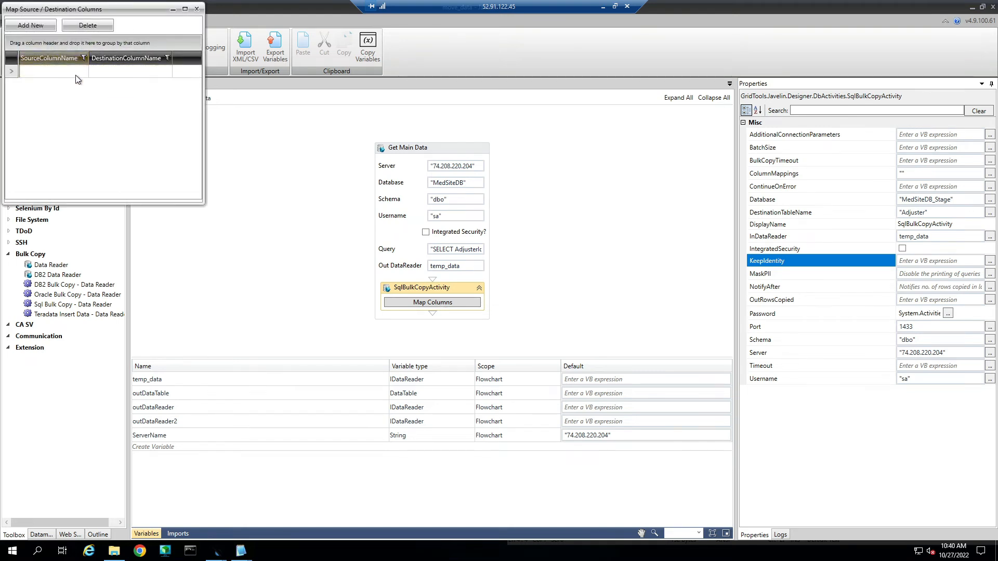
click(104, 71)
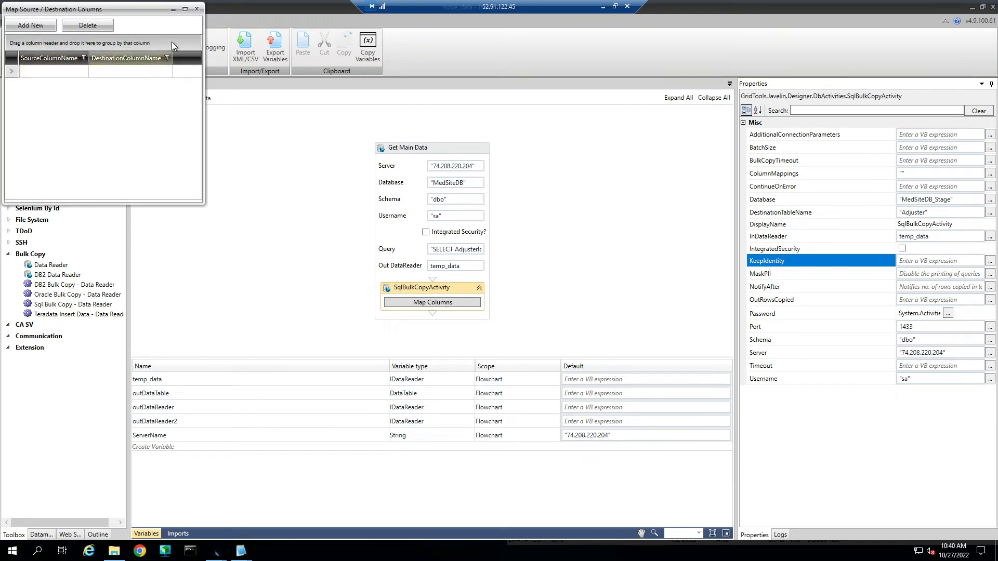
click(197, 9)
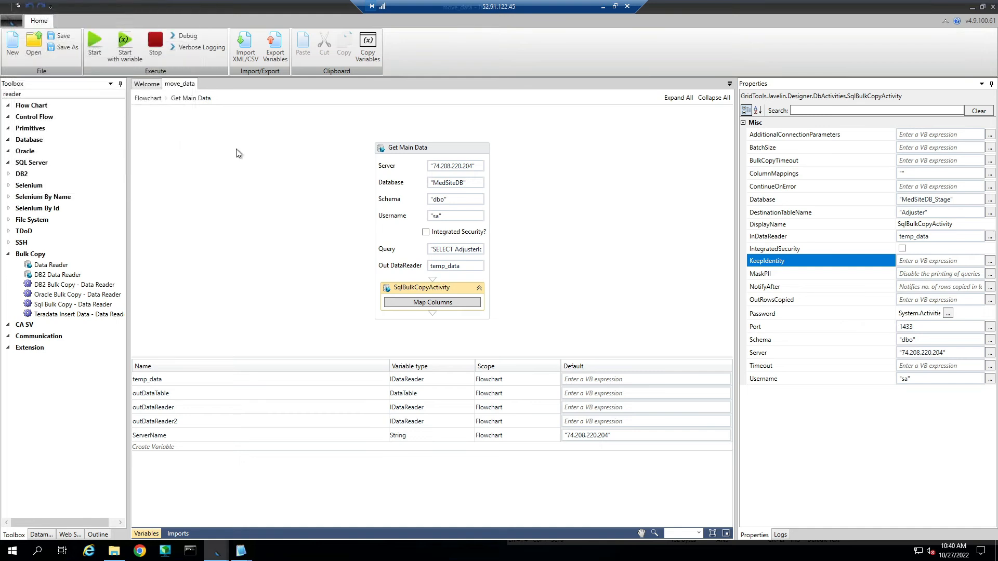
Return to the flowchart and delete the connector from Get Main Data to SqlServerActivity.
click(148, 98)
scroll(343, 292, down, 1)
click(351, 299)
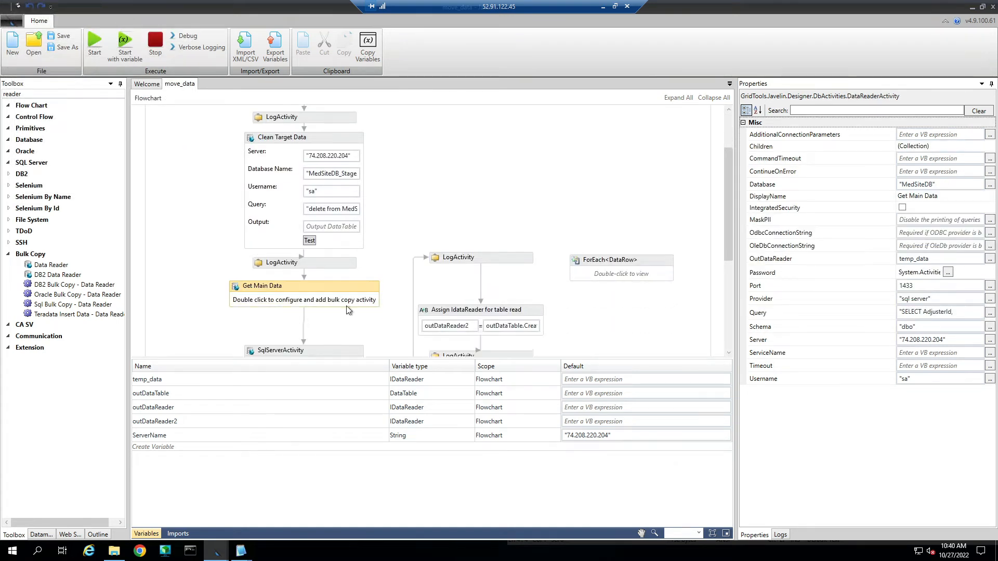
scroll(303, 286, down, 1)
click(301, 279)
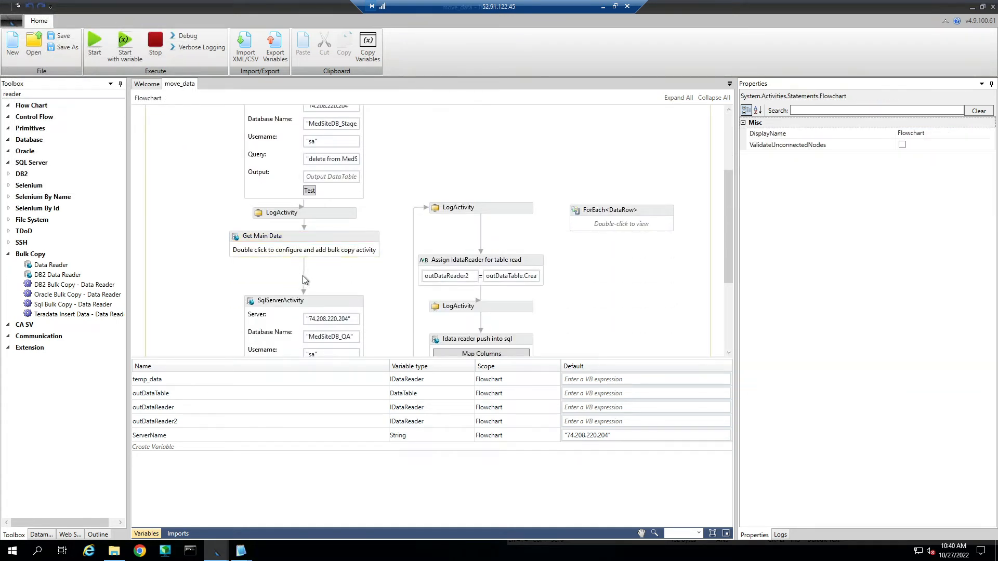
click(304, 280)
key(Delete)
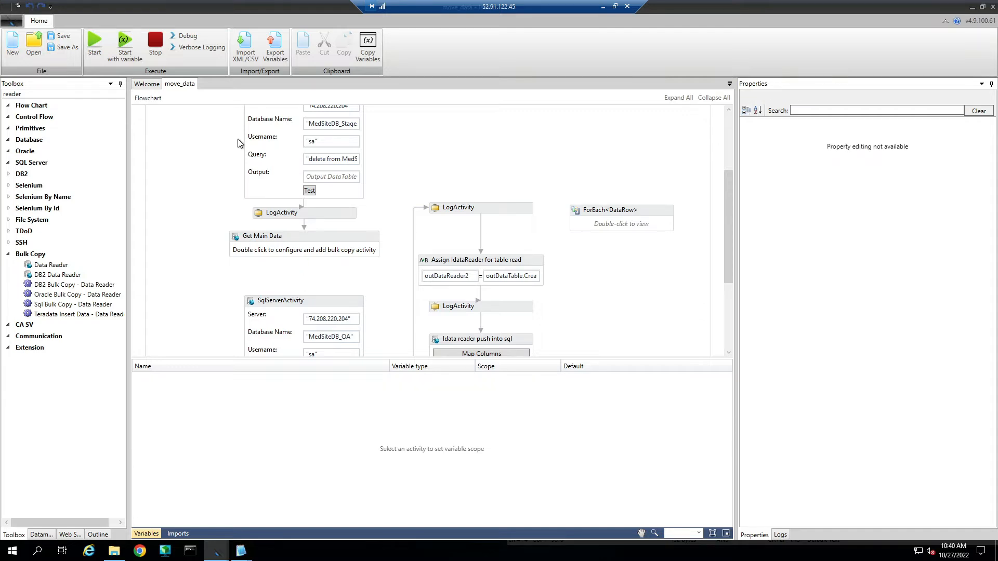
Run the move_data flow, saving its changes first, and dismiss the exception dialog.
click(89, 46)
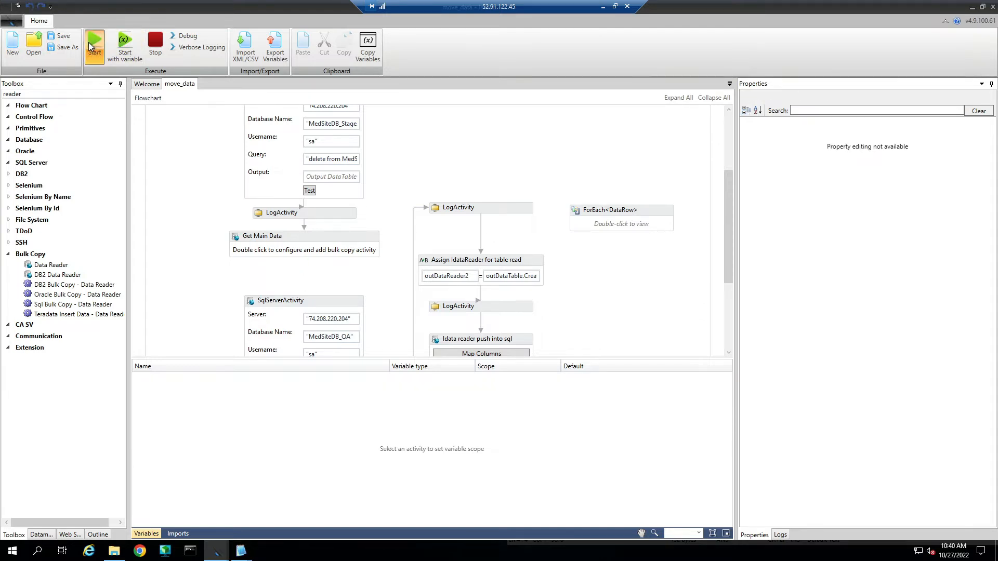
click(508, 287)
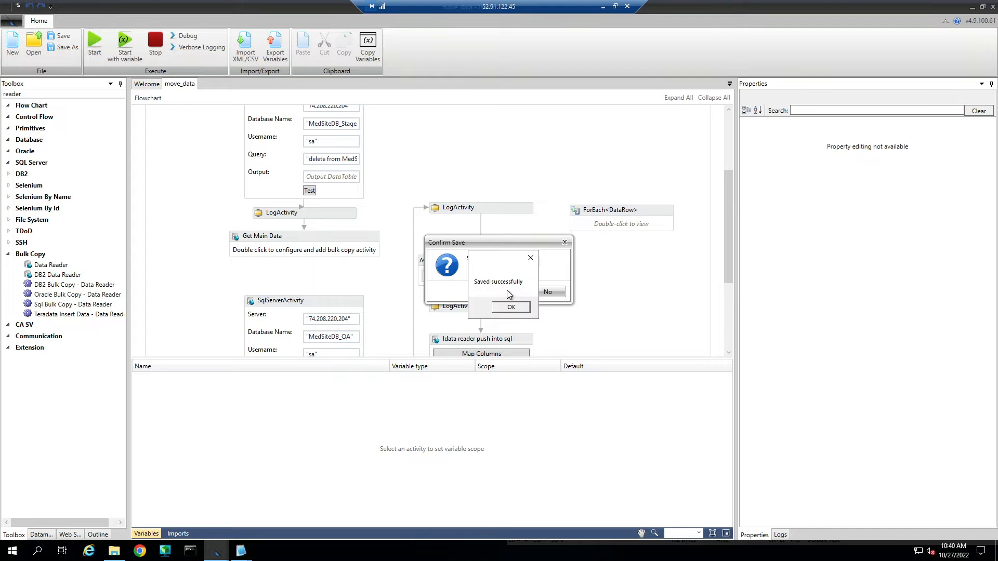
click(512, 303)
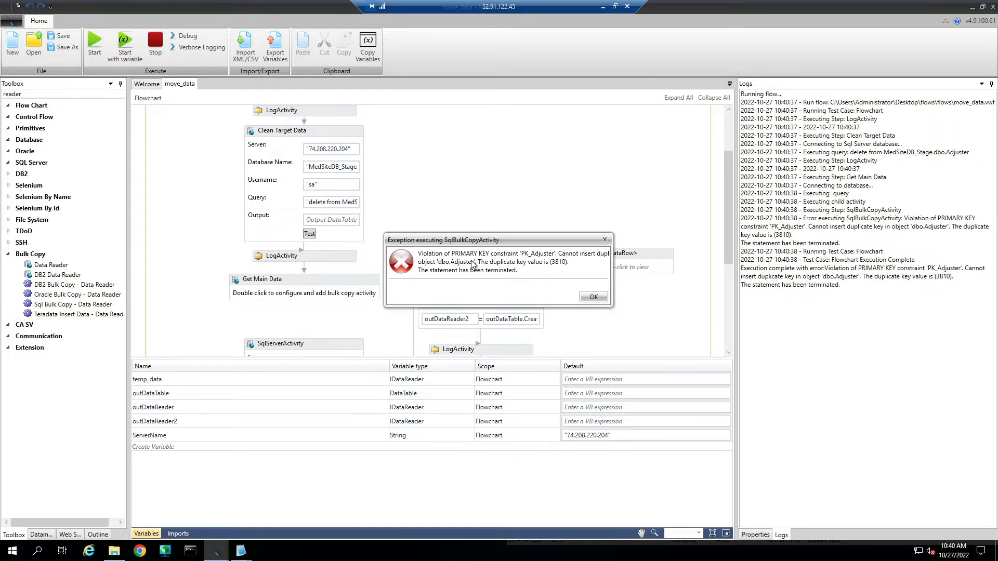
click(587, 299)
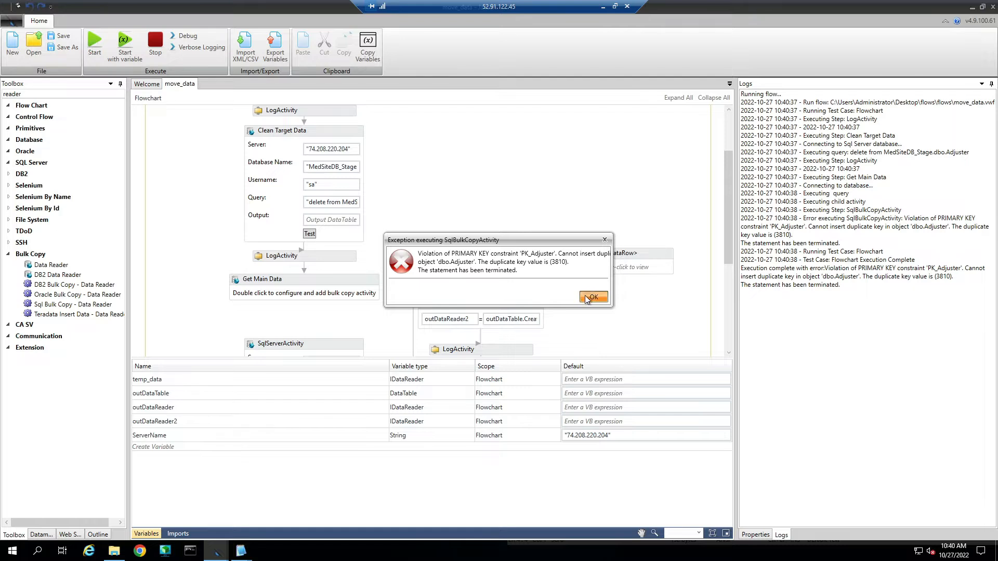
Reopen Get Main Data and check its query and the nested SqlBulkCopyActivity's properties.
double_click(278, 291)
click(457, 251)
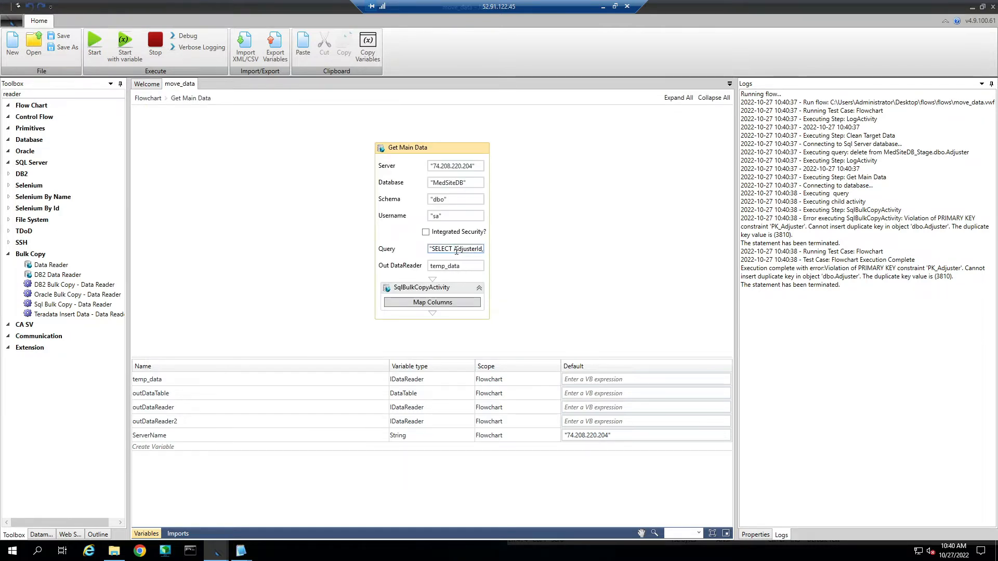
double_click(457, 251)
click(447, 289)
click(762, 535)
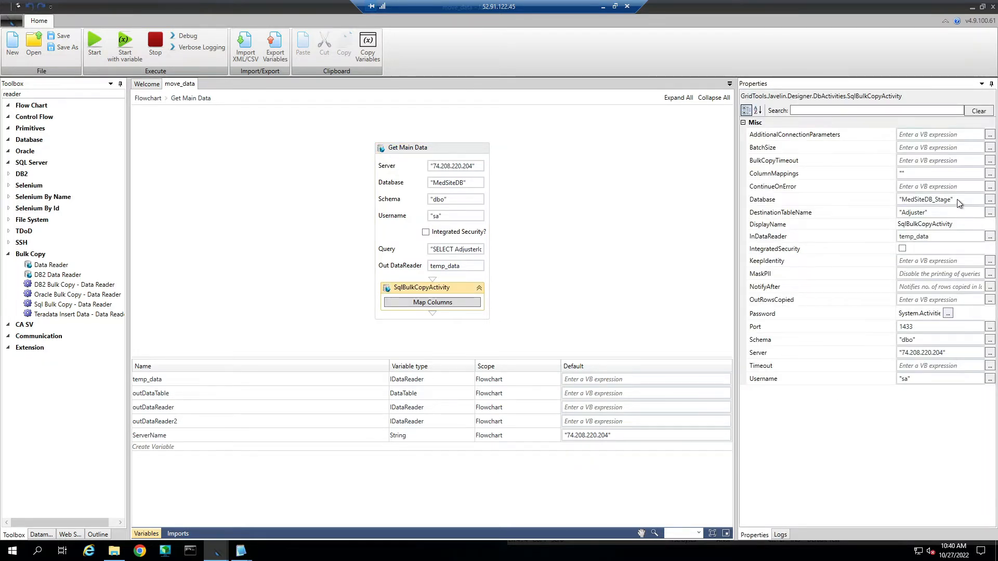
Switch to DataGrip and open the data of the Adjuster table in MedSiteDB_Stage's dbo schema.
click(603, 7)
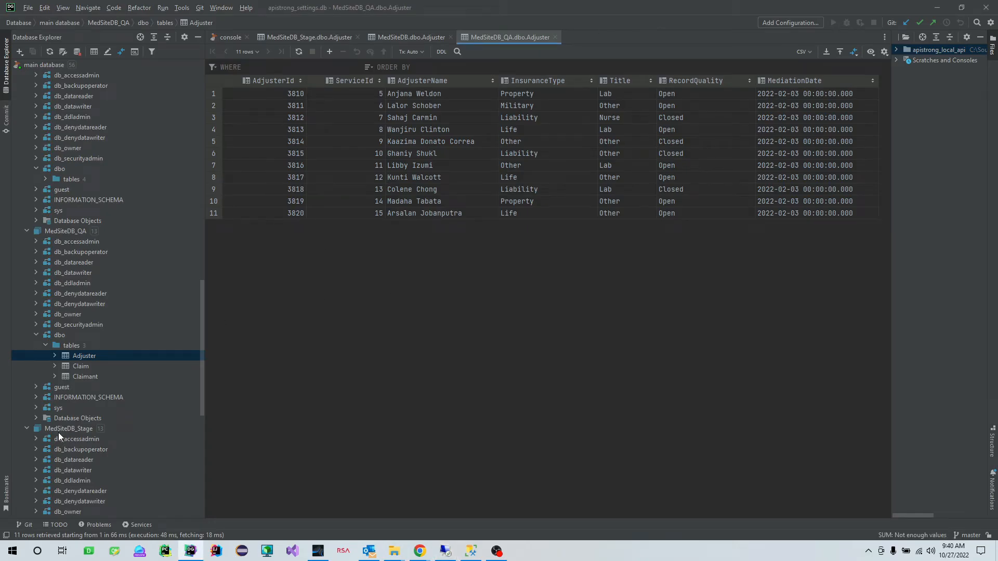
scroll(92, 428, down, 4)
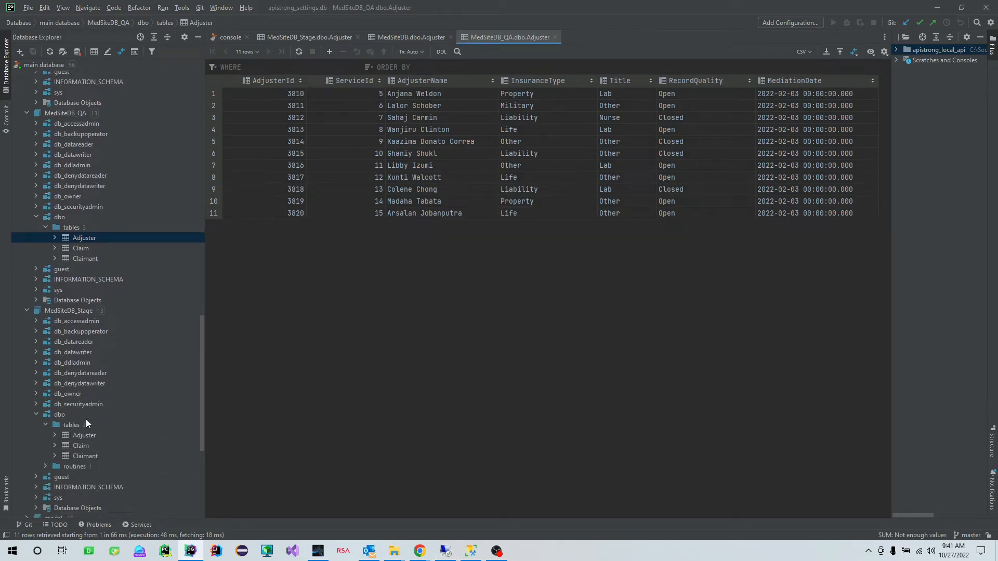
right_click(82, 428)
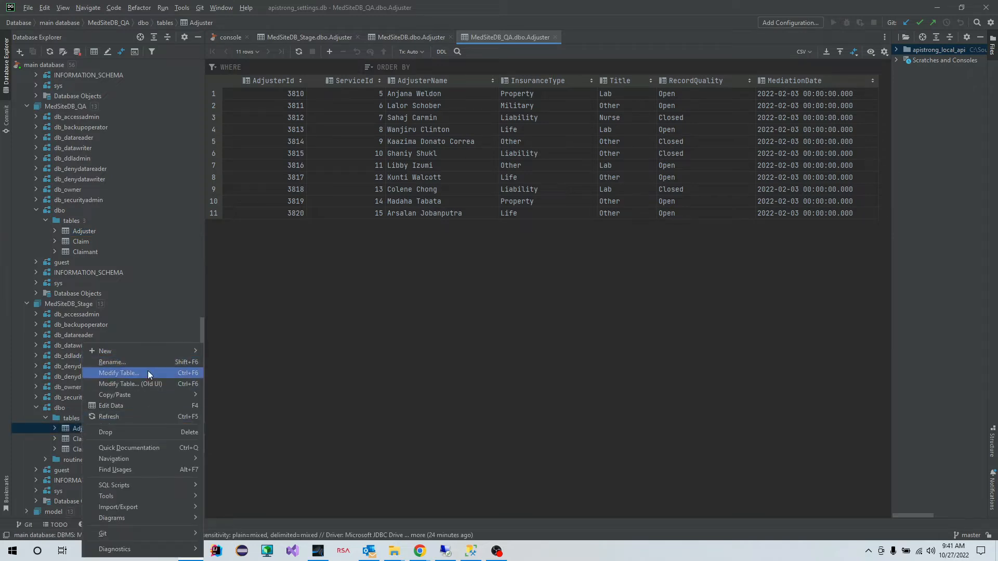
click(140, 404)
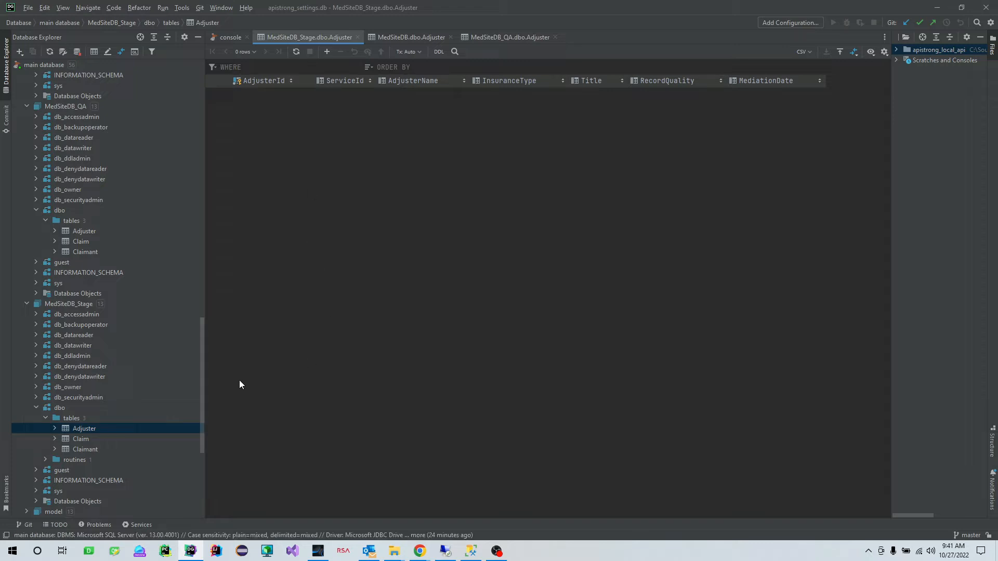
scroll(121, 428, down, 3)
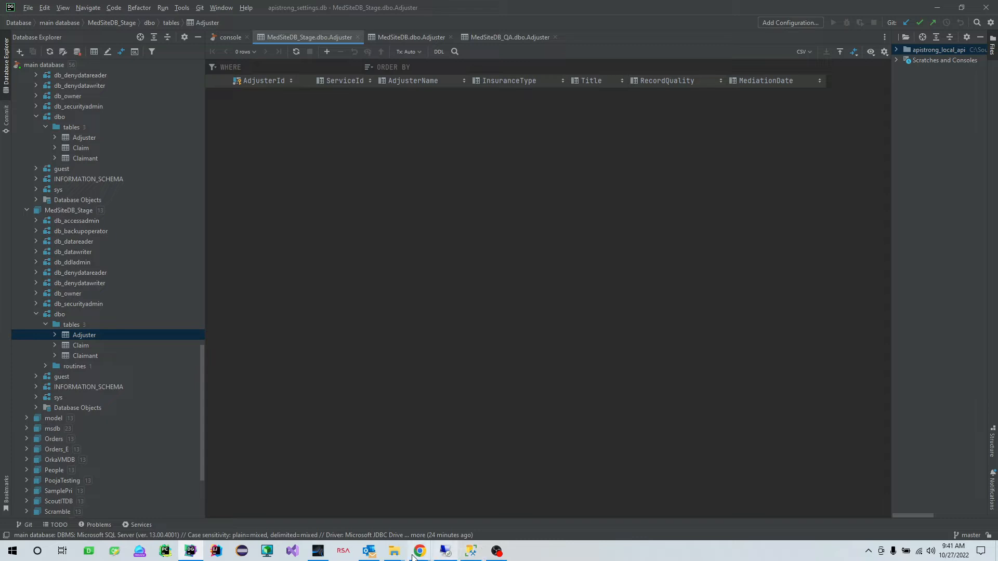
scroll(78, 264, up, 3)
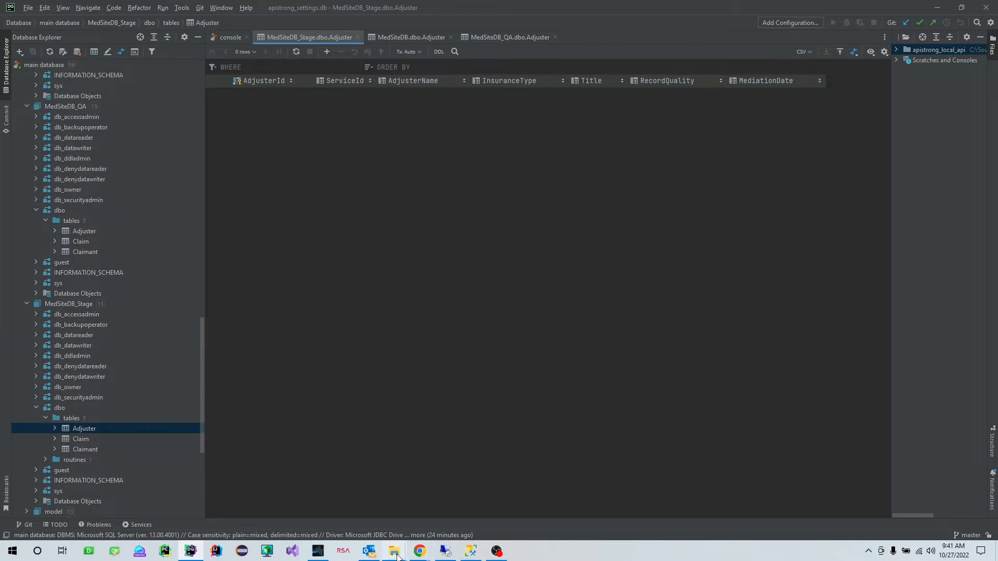
Switch back to the remote Javelin session and copy the full text of the Get Main Data query.
click(446, 551)
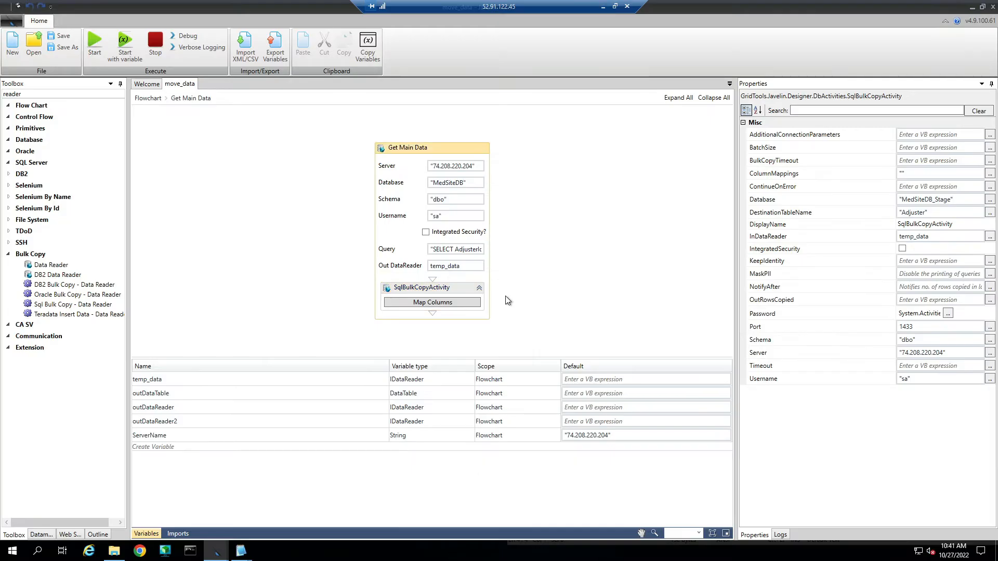
click(471, 250)
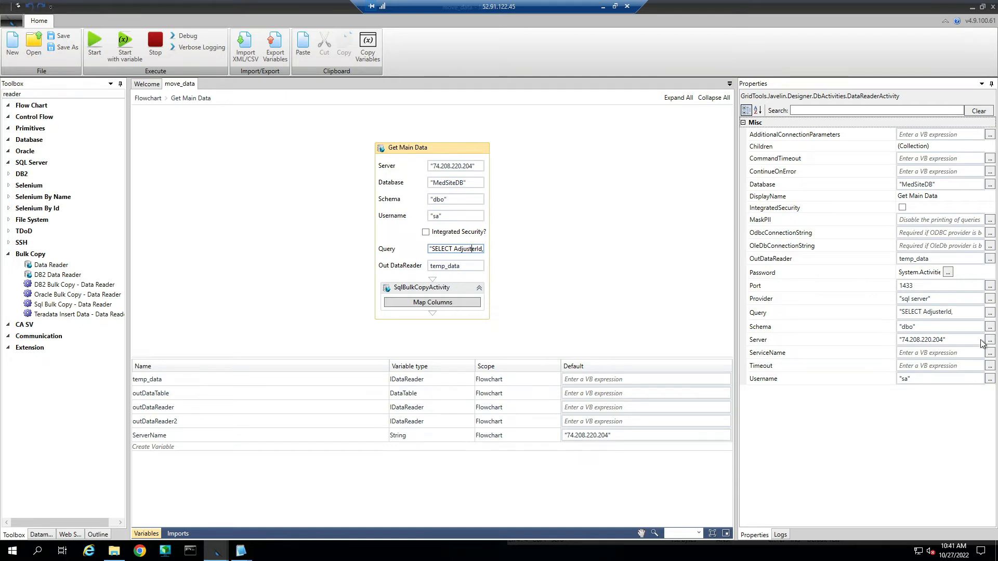
click(989, 313)
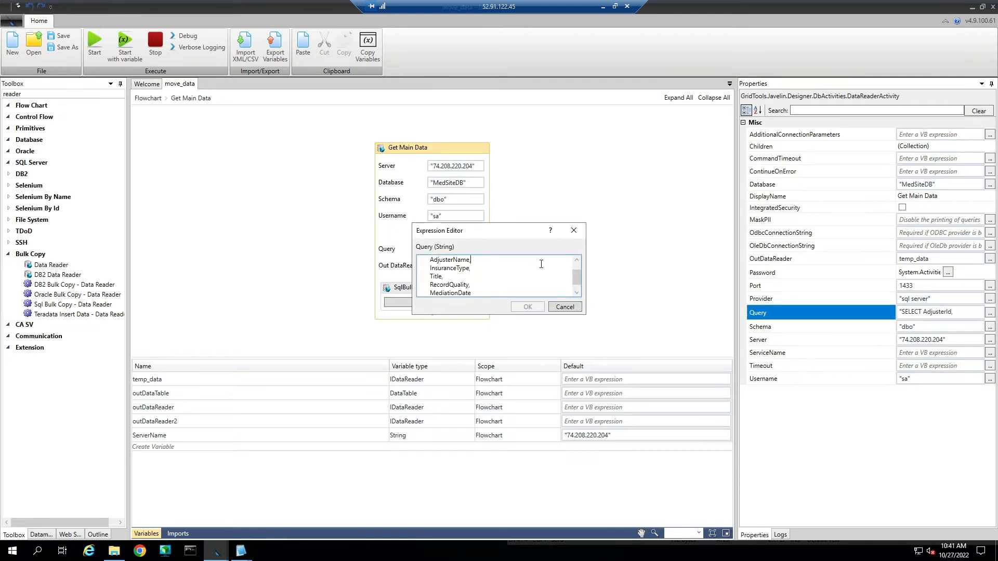
key(ctrl+a)
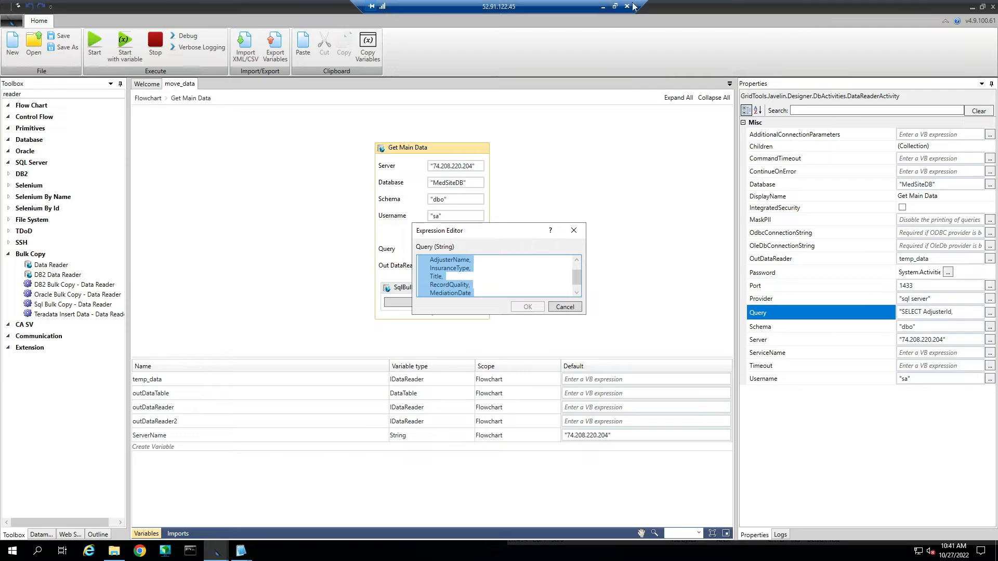
Switch to DataGrip and create a new query console from MedSiteDB_Stage's Adjuster table.
click(603, 6)
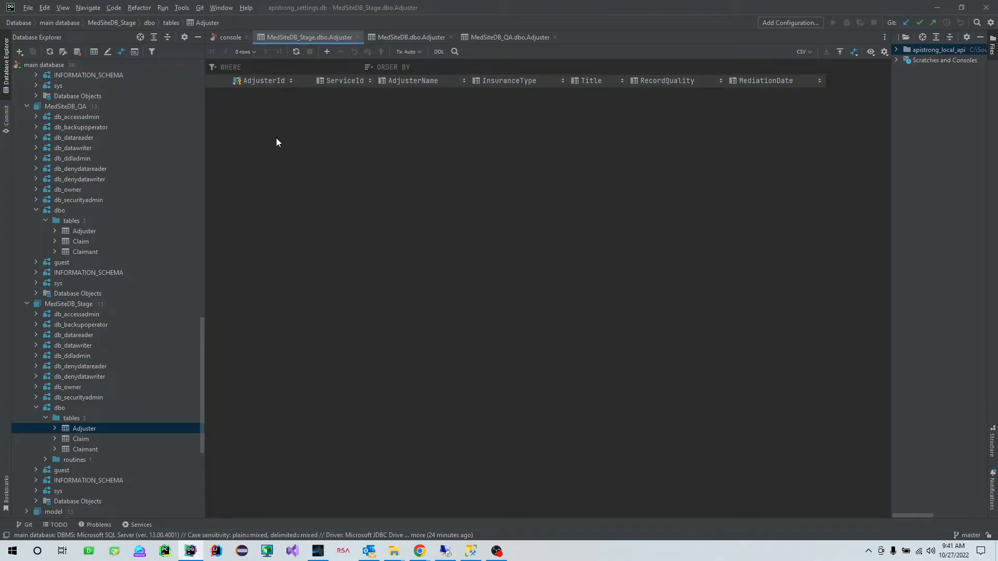
right_click(80, 431)
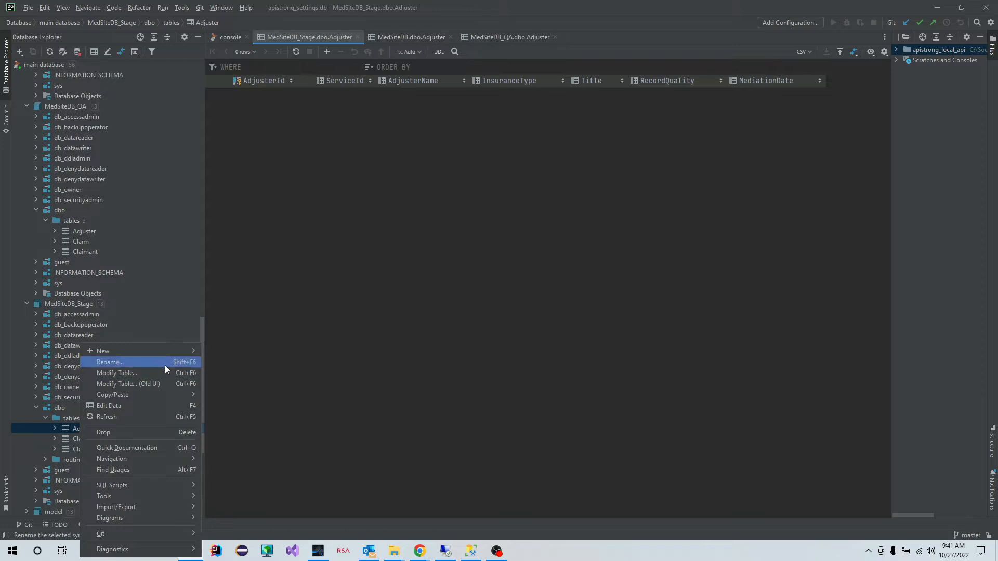
mouse_move(172, 352)
click(276, 96)
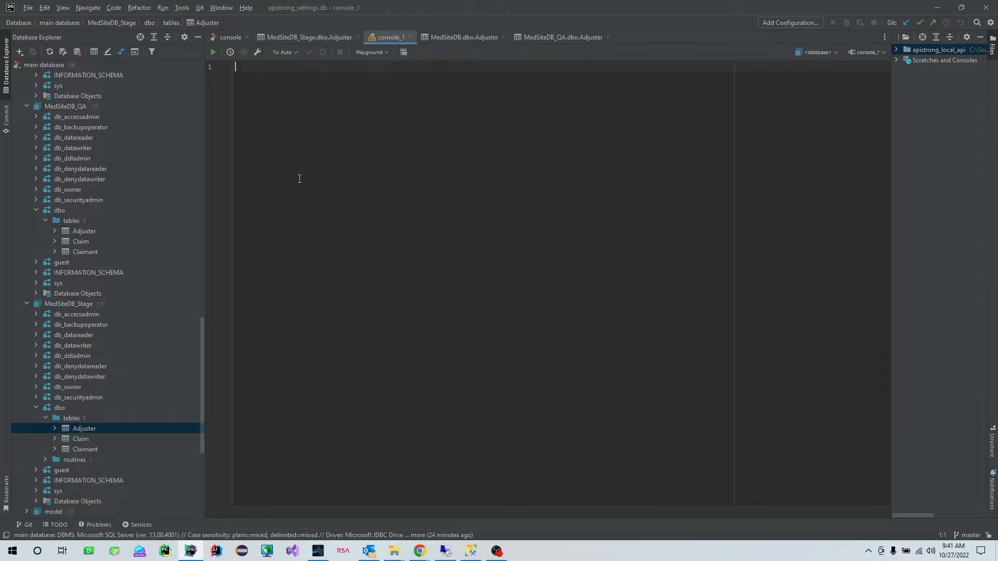
Paste the SELECT query on MedSiteDB.dbo.Adjuster into the new console and remove its surrounding quotation marks.
text("SELECT AdjusterId,        ServiceId,        AdjusterName,        InsuranceType,        Title,        RecordQuality,        MediationDate FROM MedSiteDB.dbo.Adjuster")
key(BackSpace)
key(Up)
key(ctrl+Home)
key(Delete)
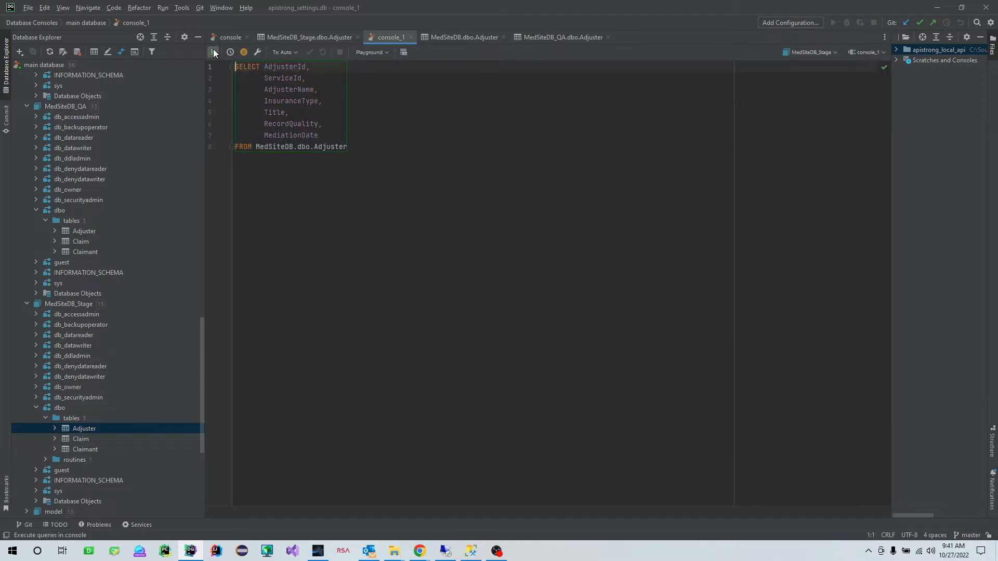
Run the query on MedSiteDB.dbo.Adjuster and examine the returned rows for duplicate AdjusterId values.
click(213, 52)
scroll(406, 457, down, 4)
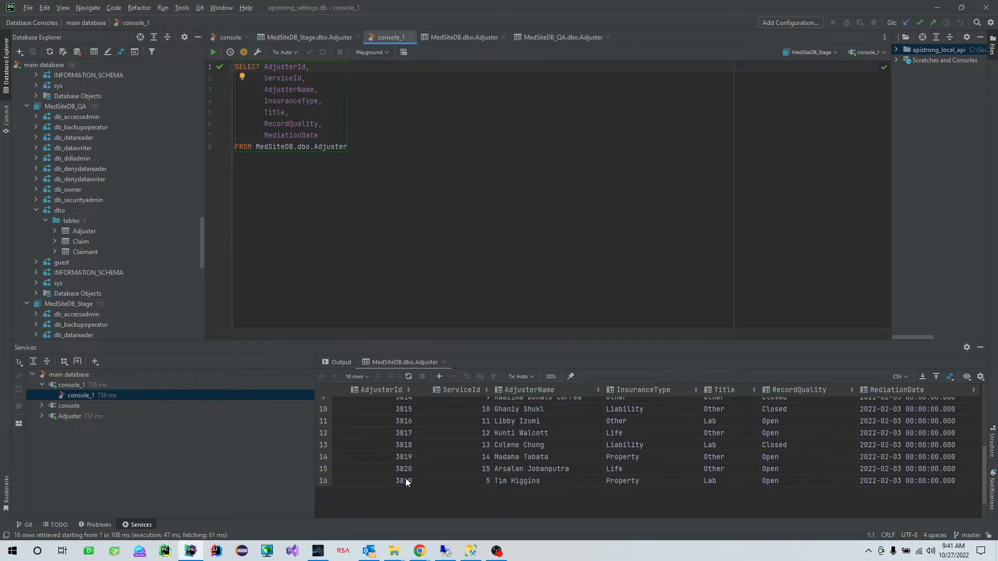
scroll(401, 485, up, 2)
scroll(401, 484, up, 3)
scroll(405, 478, down, 5)
Change the query's source table to MedSiteDB_Stage.dbo.Adjuster and run it.
click(409, 195)
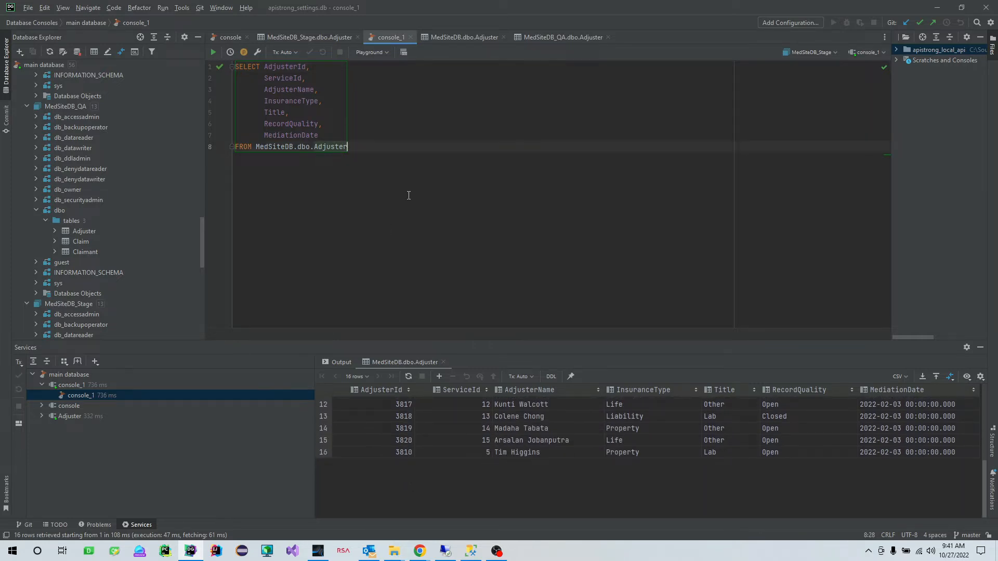
click(347, 147)
key(Right)
key(Left)
key(Left)
key(Left)
key(Left)
key(Left)
text(_Stage)
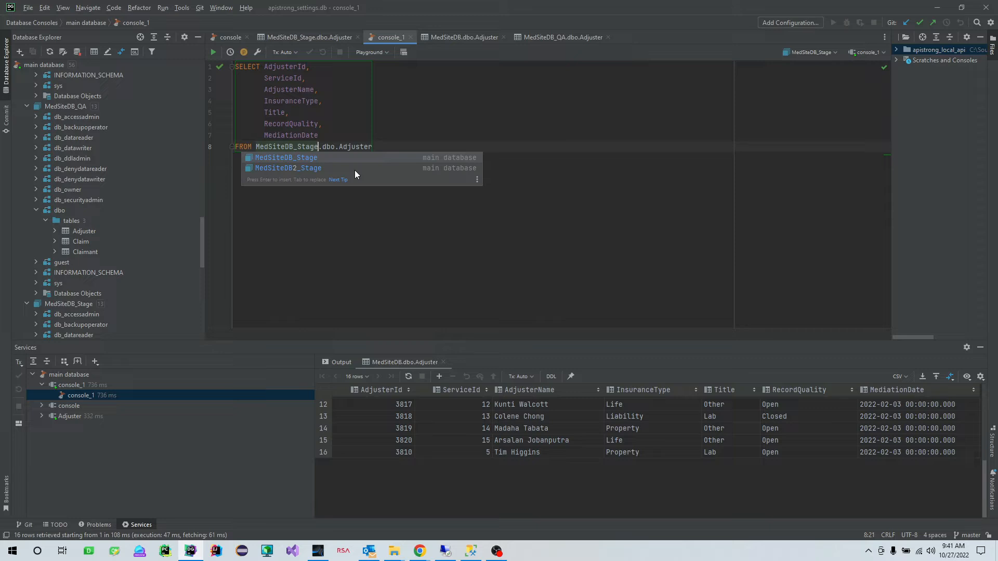
click(399, 124)
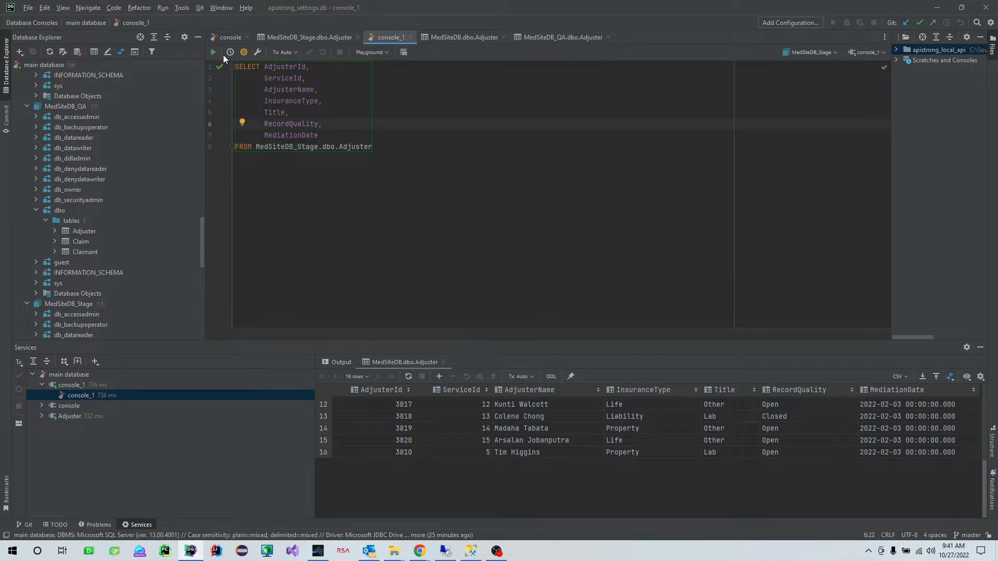
click(214, 52)
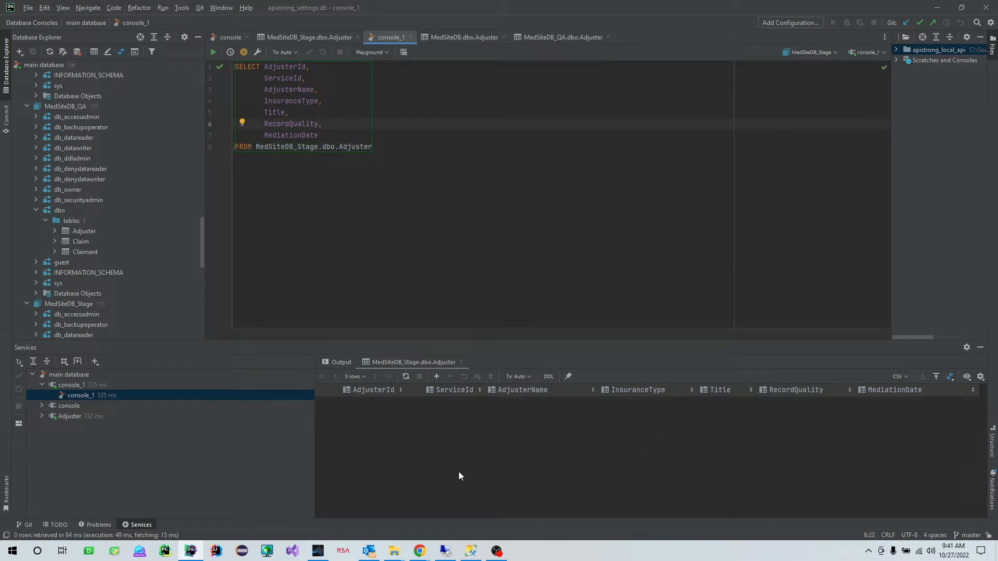
Change the query's source table to MedSiteDB_QA.dbo.Adjuster, run it, and examine the returned rows.
click(303, 147)
double_click(315, 148)
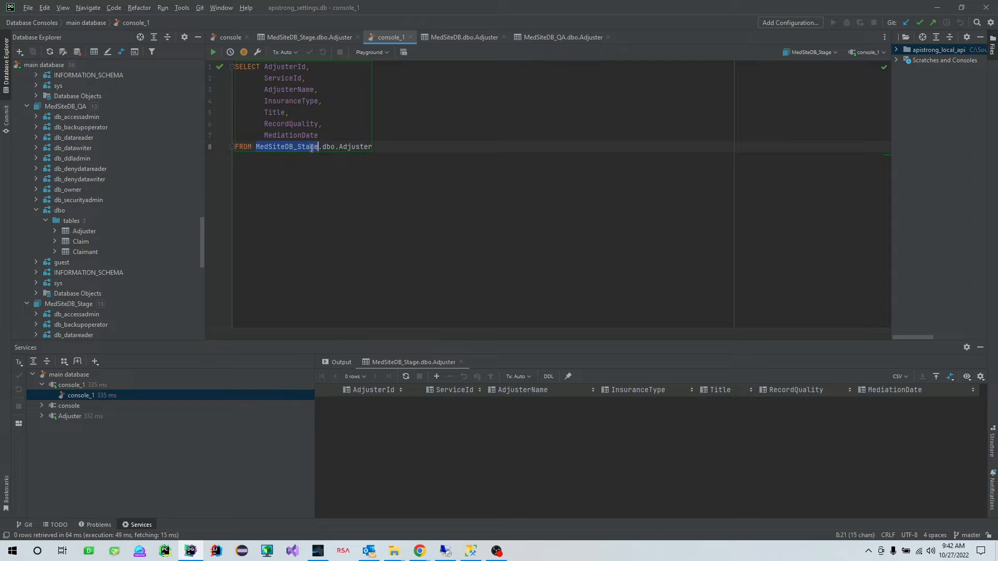
click(310, 148)
key(Right)
key(shift+Left)
key(shift+Left)
key(shift+Left)
key(shift+Left)
key(shift+Left)
text(QA)
click(408, 156)
click(213, 52)
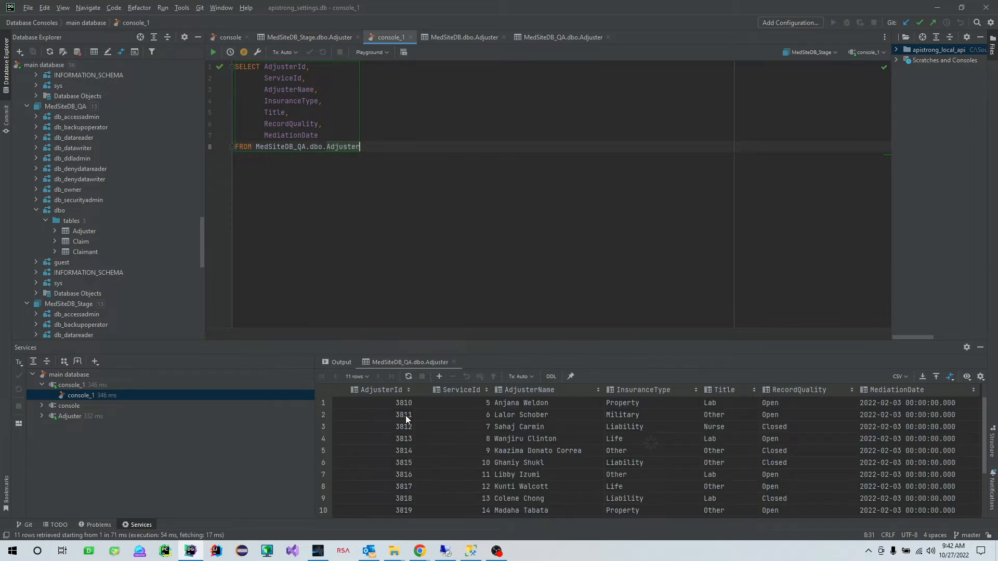
scroll(417, 462, down, 3)
scroll(419, 465, up, 3)
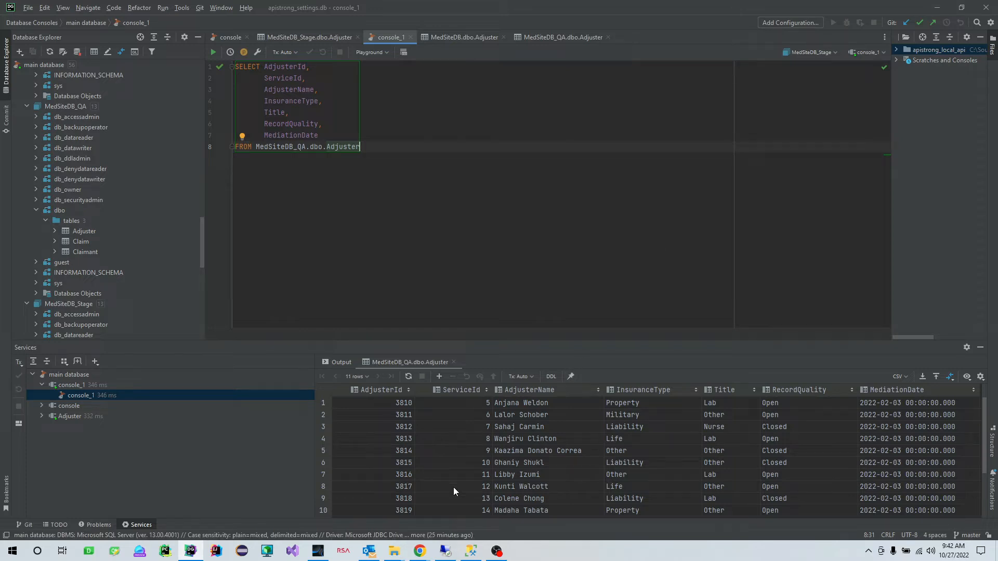
scroll(454, 488, down, 3)
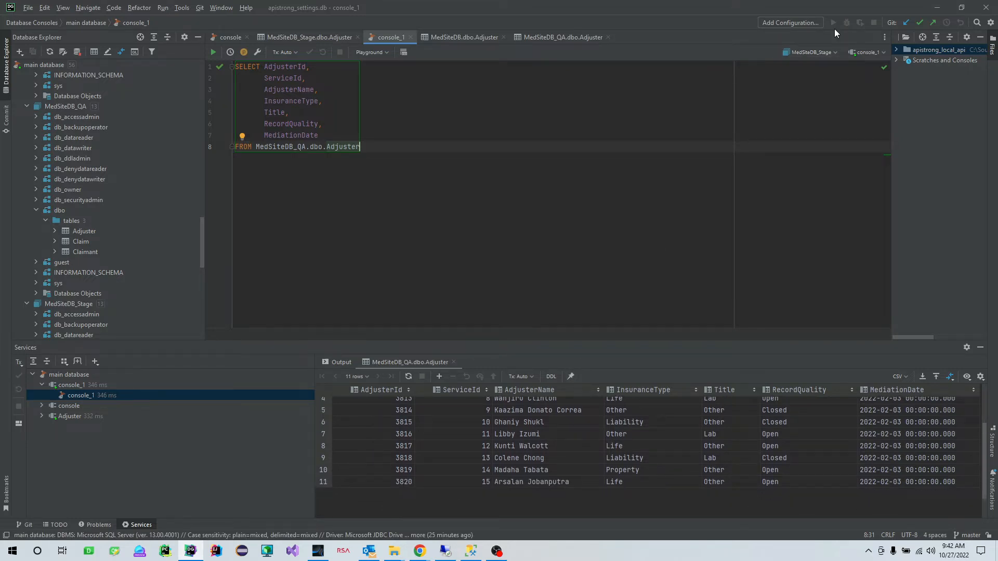
Switch to the remote Javelin session, cancel the Expression Editor, and check Get Main Data's query and SqlBulkCopyActivity's target database.
click(937, 8)
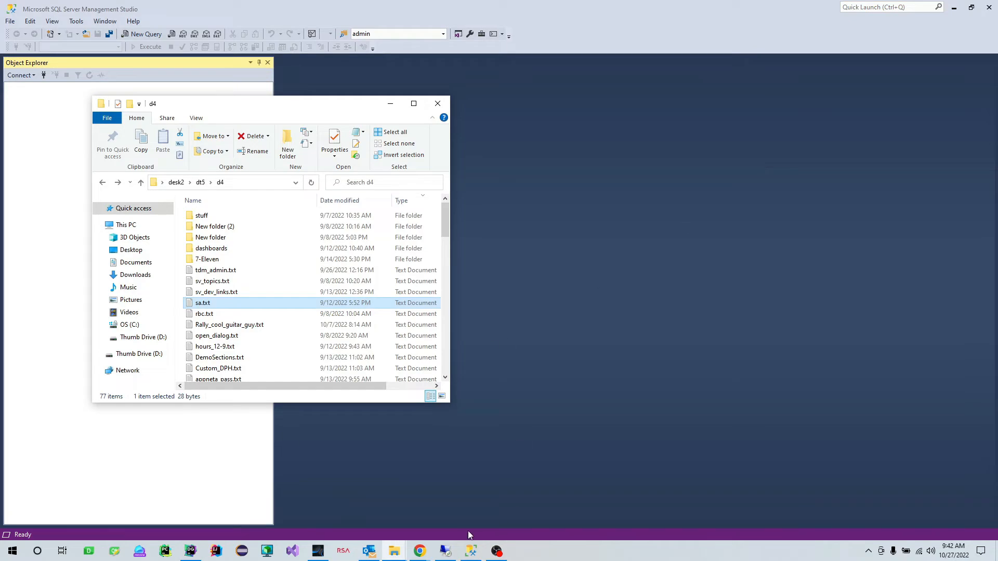
click(445, 551)
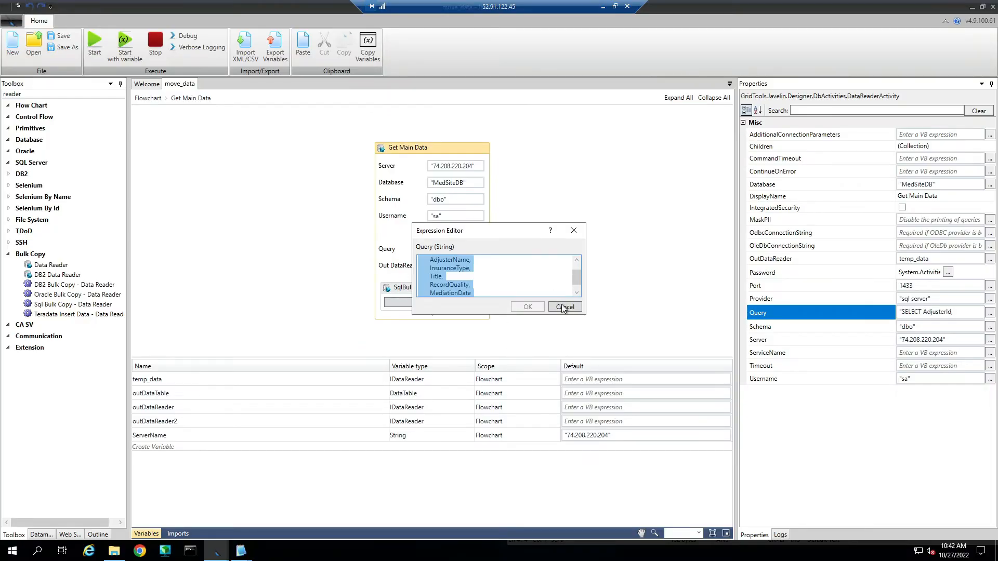
click(564, 307)
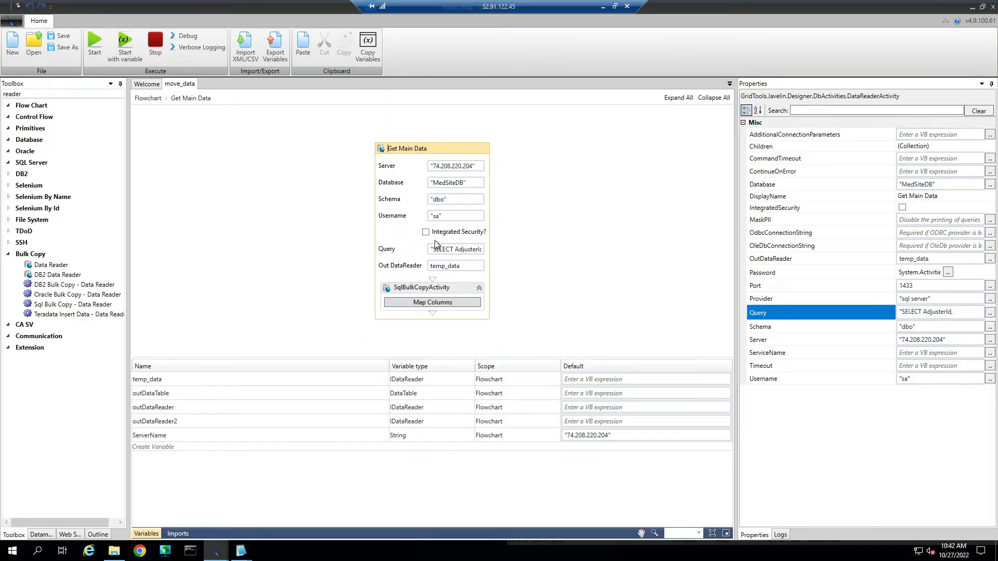
drag(437, 249, 499, 307)
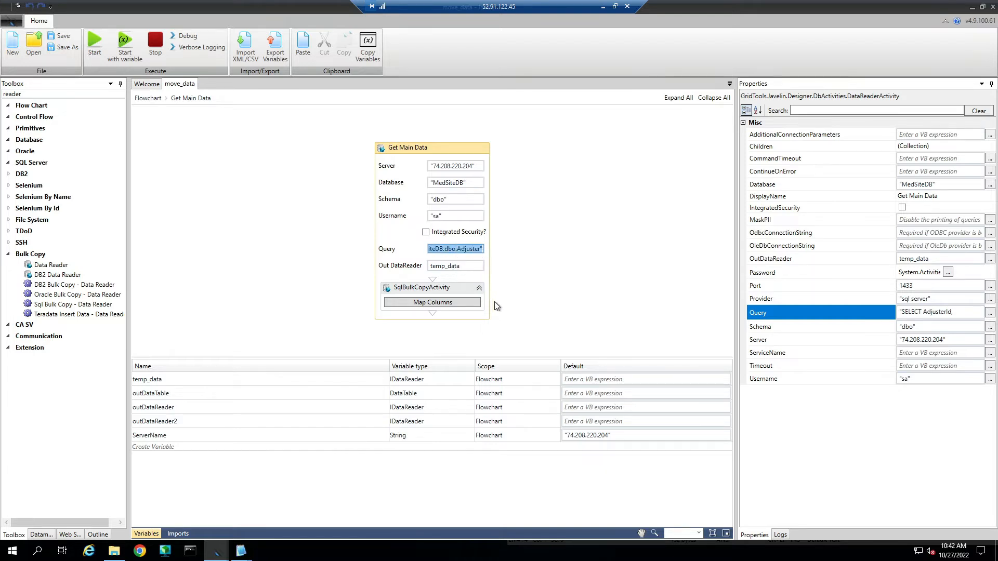
click(459, 249)
click(437, 287)
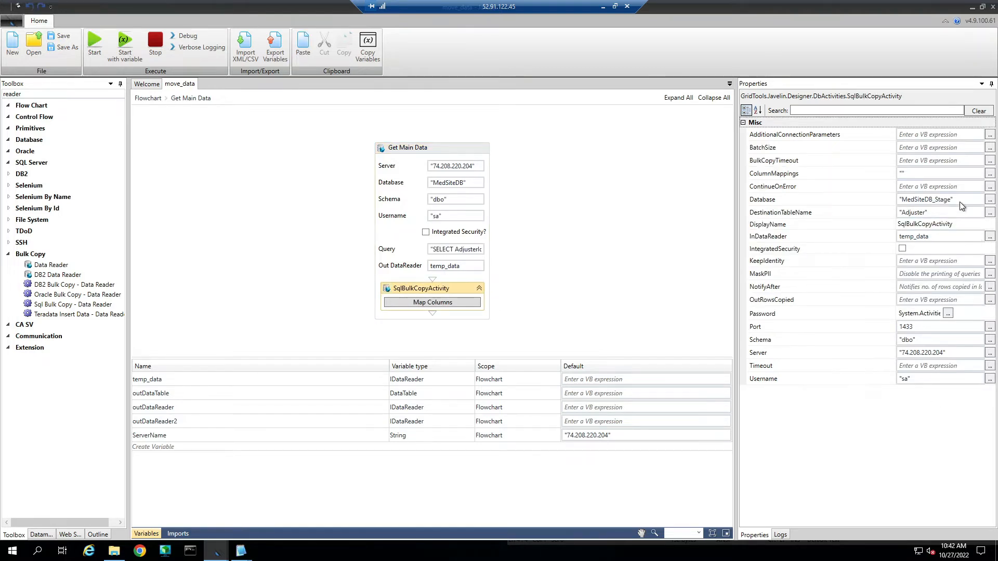
click(948, 203)
double_click(949, 203)
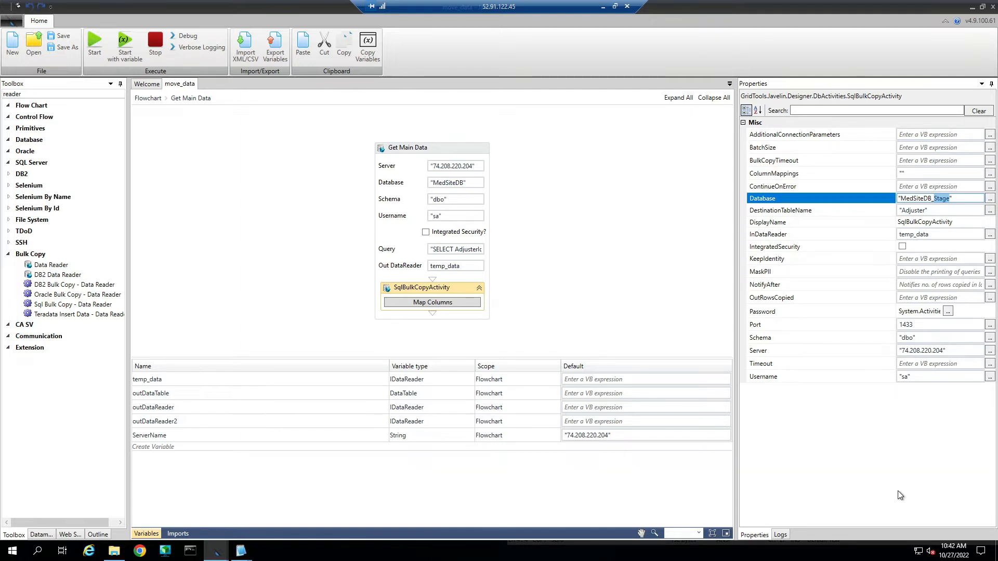
click(444, 249)
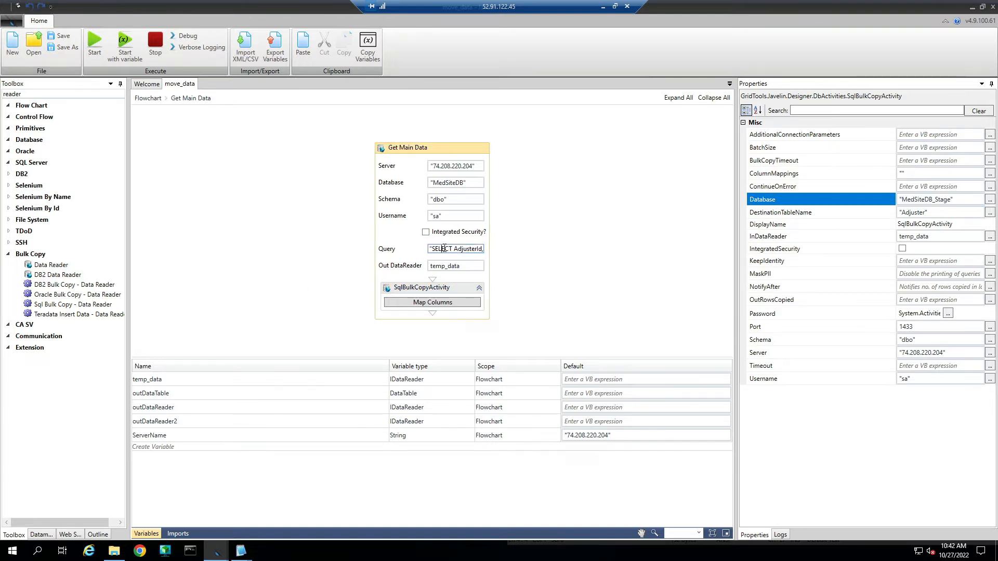
Rerun the move_data flow, dismiss the exception, and check the log for the duplicate key value.
click(102, 45)
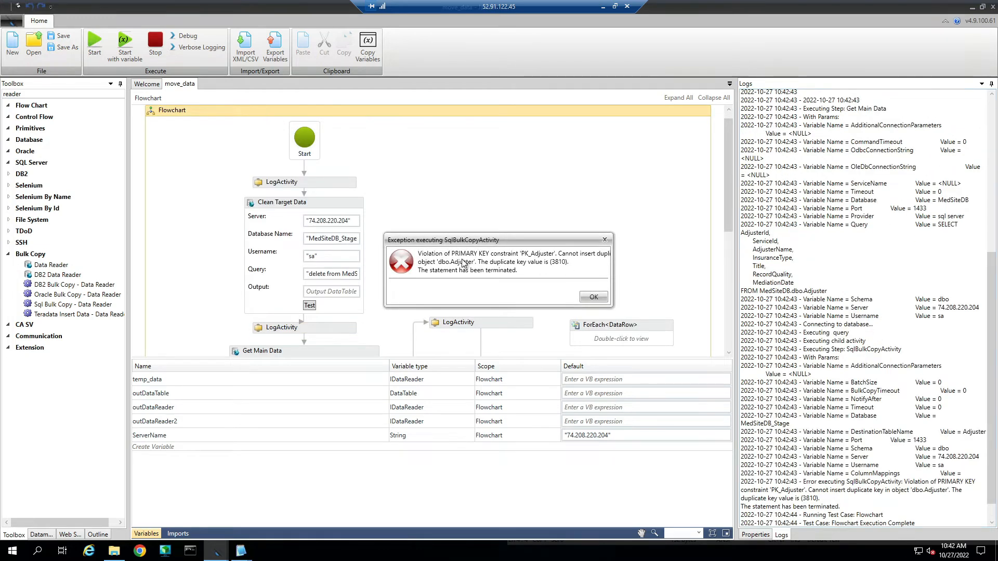
drag(480, 240, 440, 231)
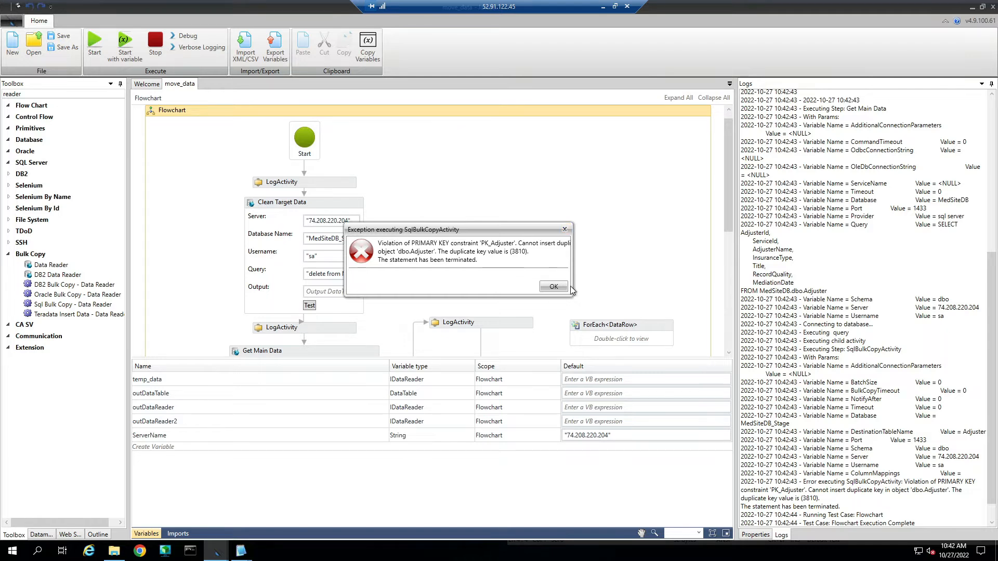
click(553, 287)
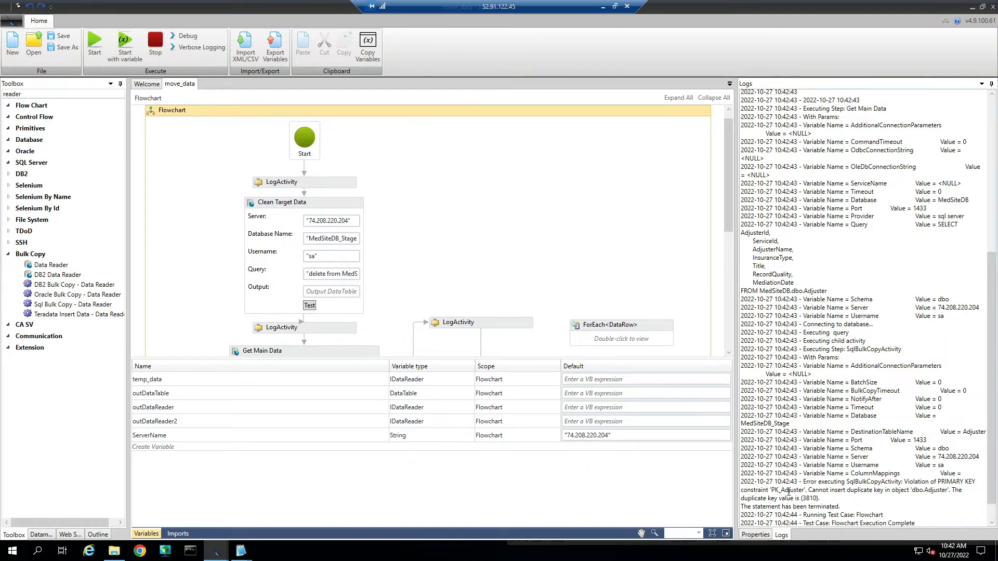
double_click(813, 499)
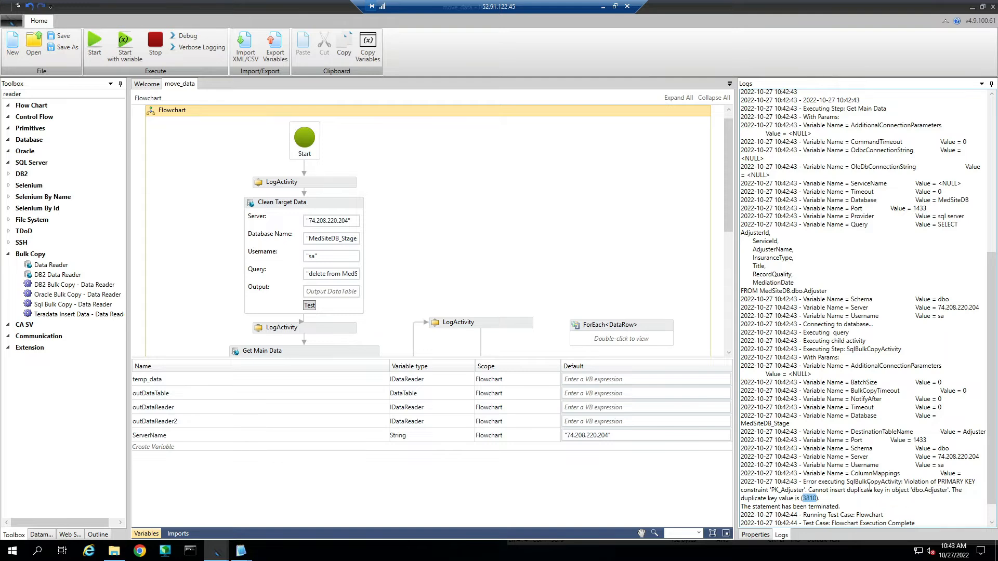
Switch back to DataGrip, restrict the MedSiteDB_QA Adjuster query to AdjusterId =3810, and run it.
click(603, 6)
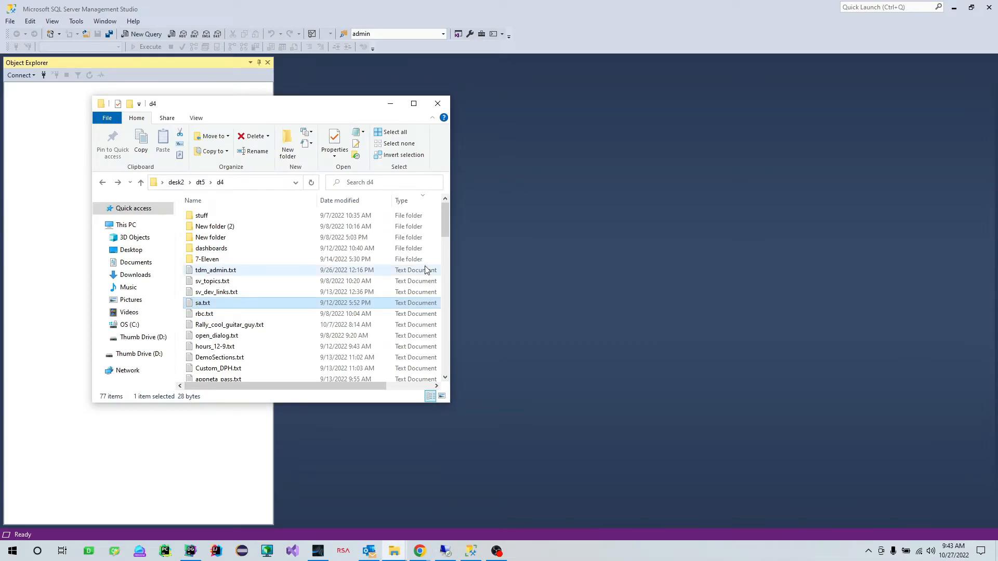
click(559, 256)
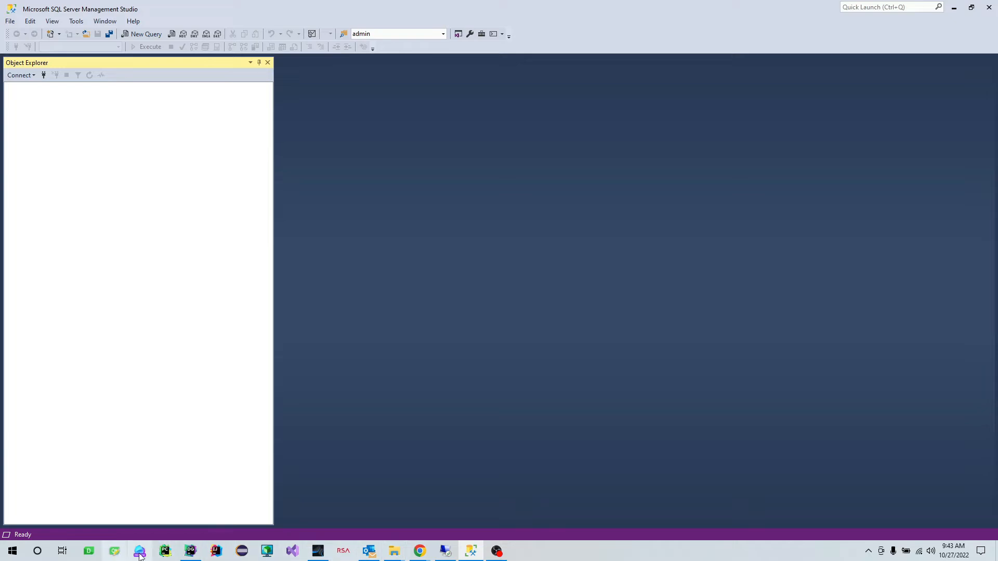
click(191, 552)
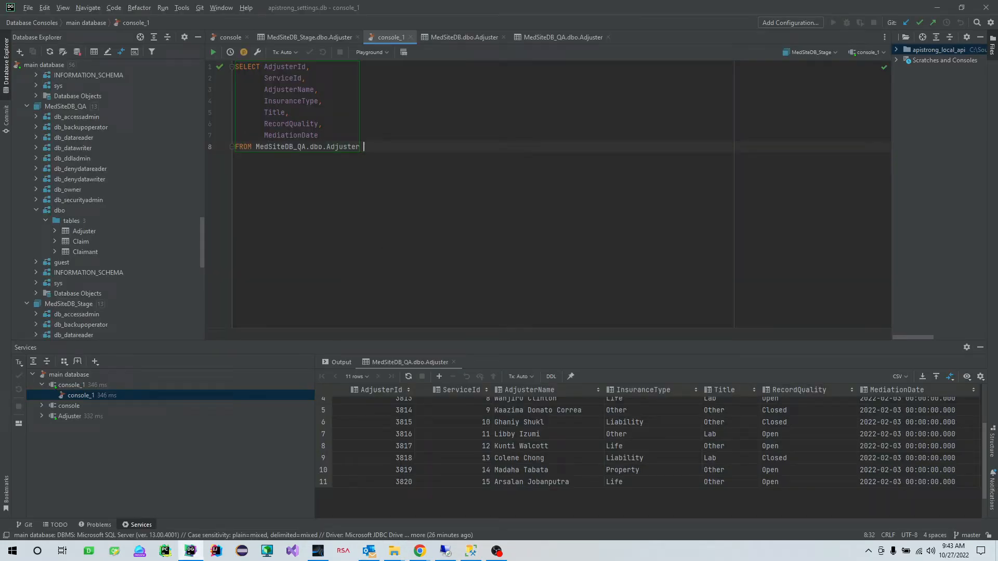
text(where)
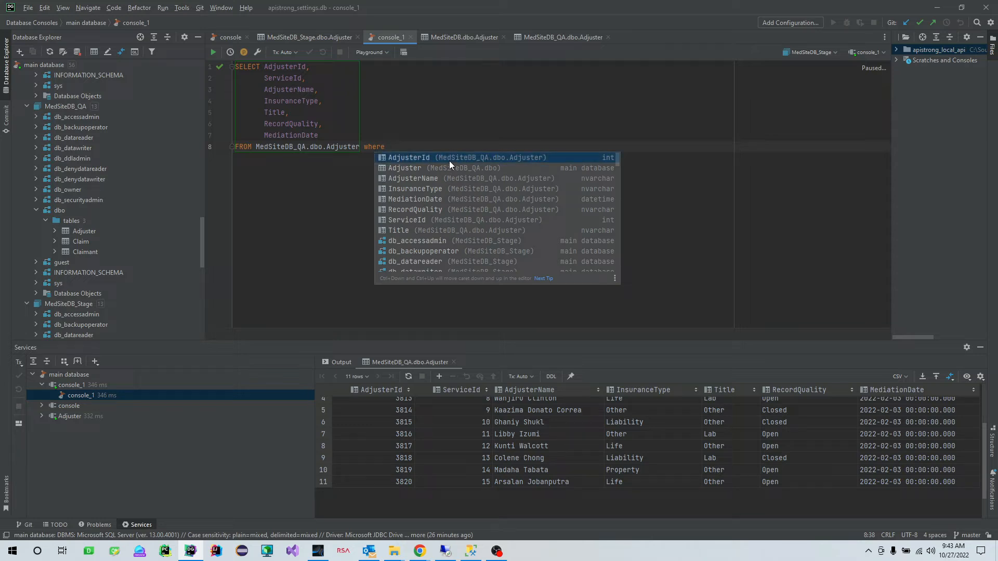
click(449, 159)
text(=3810)
click(406, 146)
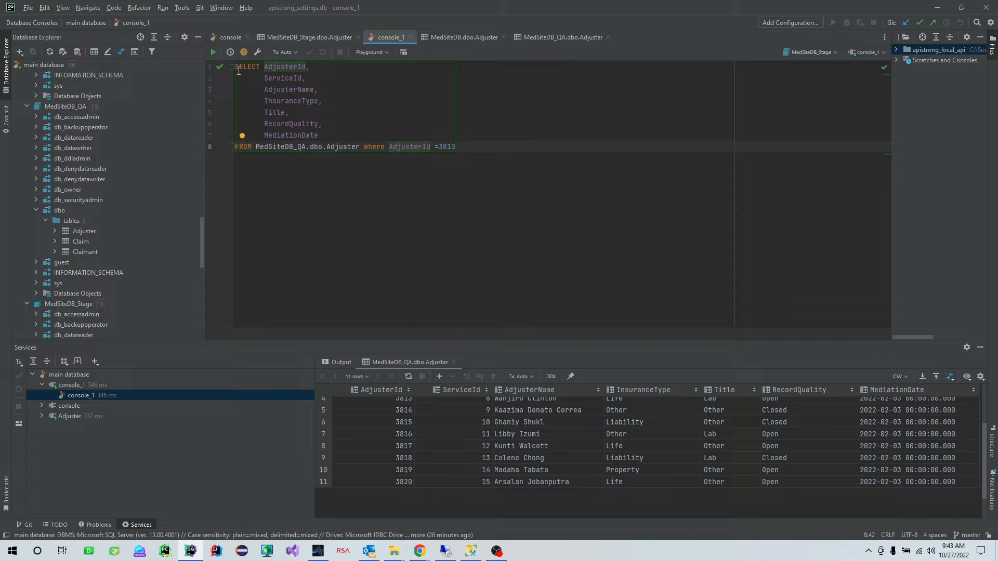
click(213, 52)
Change the filtered query's source table to MedSiteDB.dbo.Adjuster and run it.
click(308, 147)
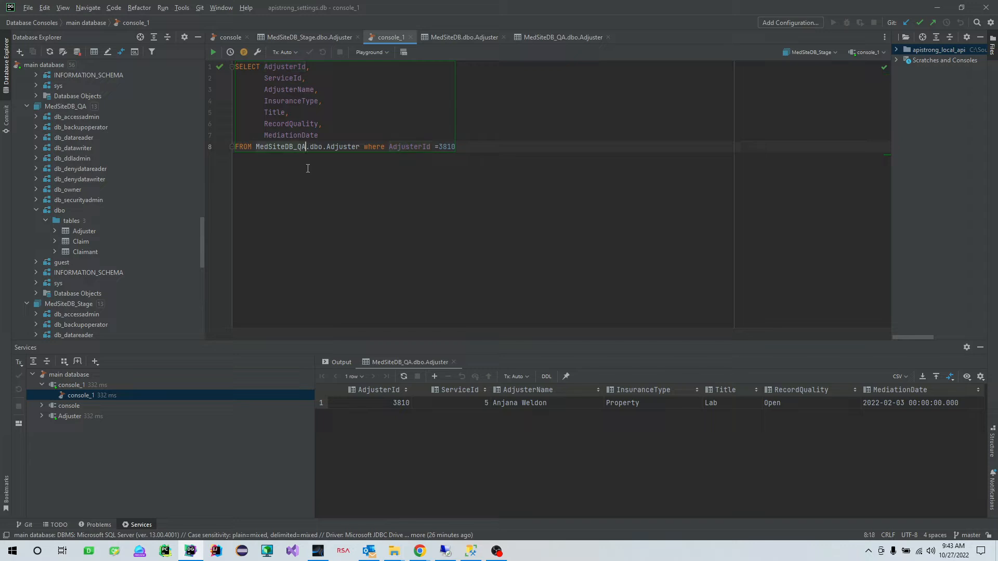
key(BackSpace)
key(BackSpace)
key(BackSpace)
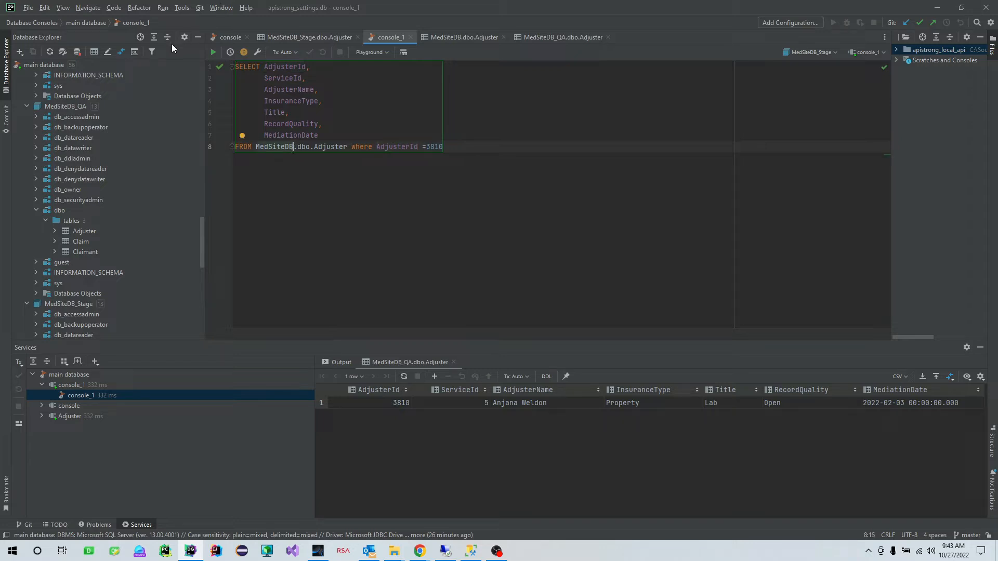
click(212, 52)
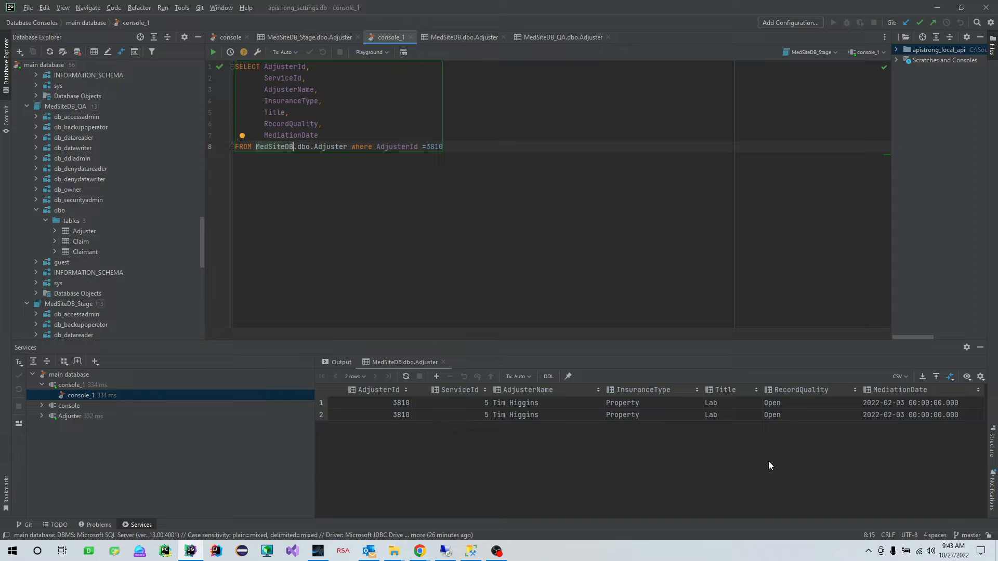
Try to delete the second AdjusterId 3810 row from the result grid, submit the change, and review the output log.
click(386, 419)
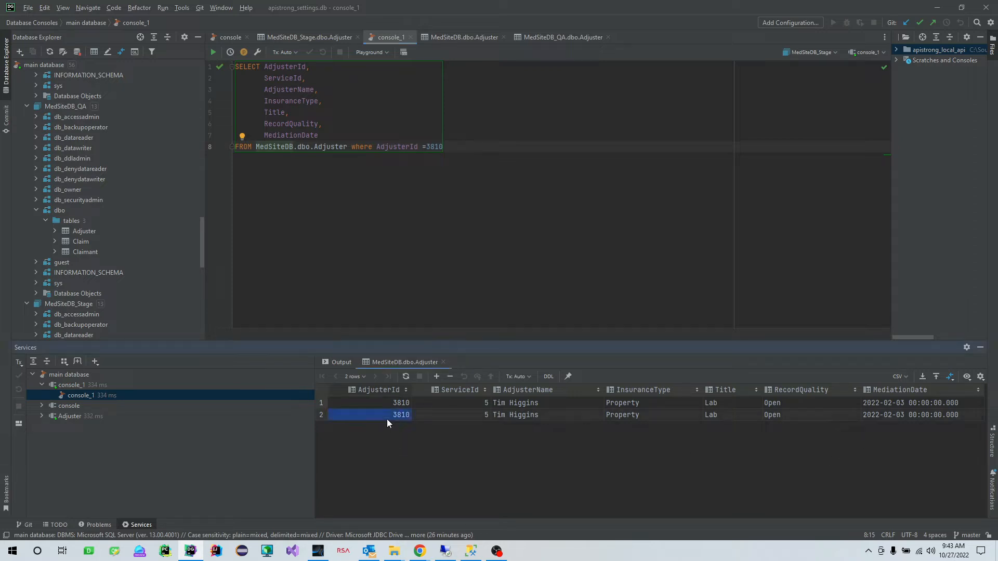
click(322, 415)
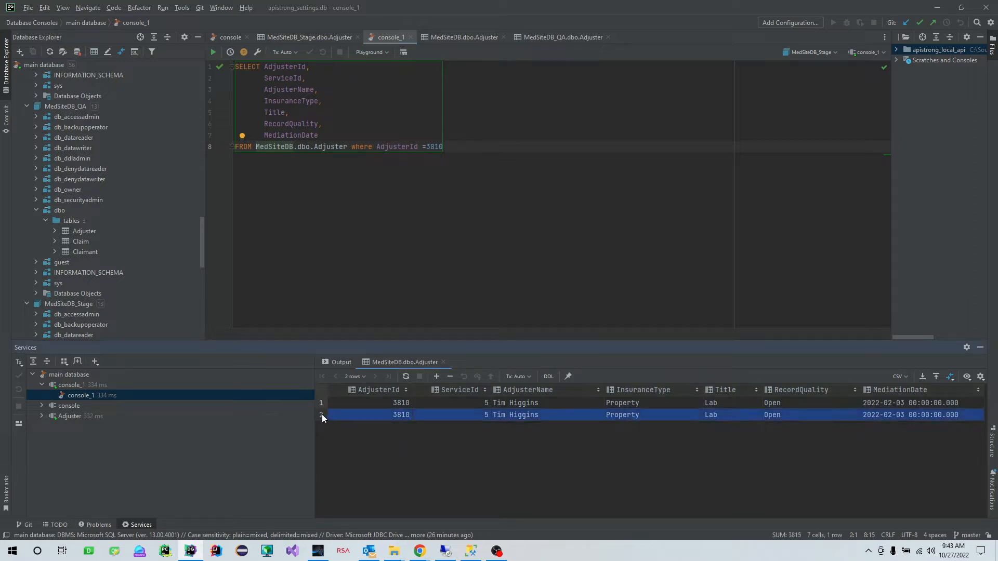
key(Delete)
click(491, 378)
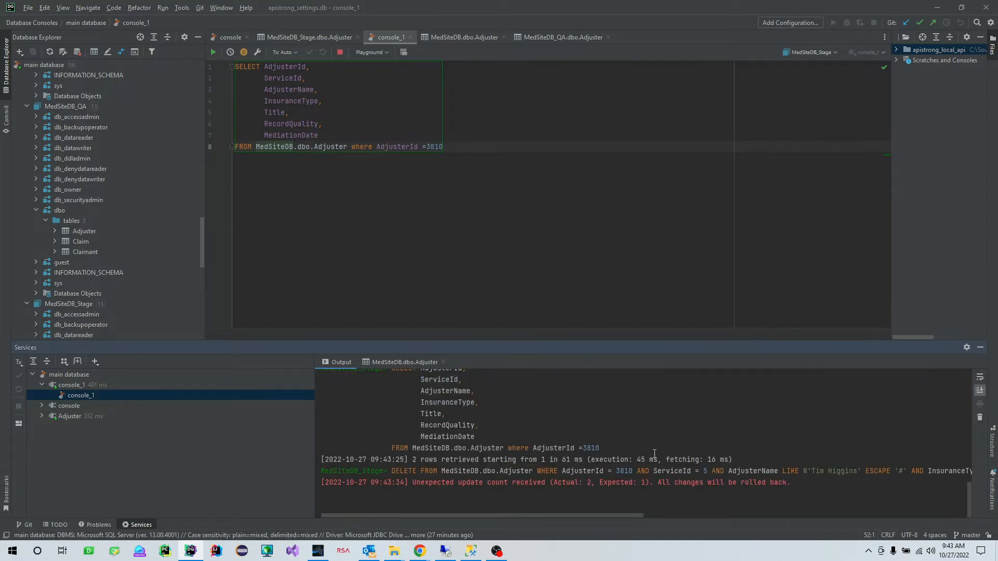
scroll(528, 425, up, 5)
scroll(397, 411, down, 5)
click(405, 362)
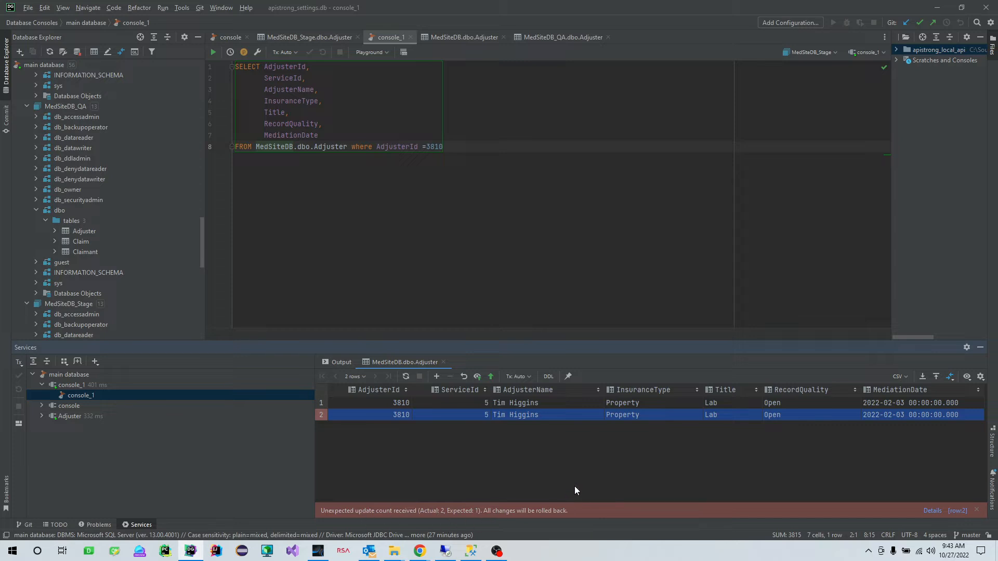
Dismiss the update error and revert the pending deletion of the second result row.
click(377, 205)
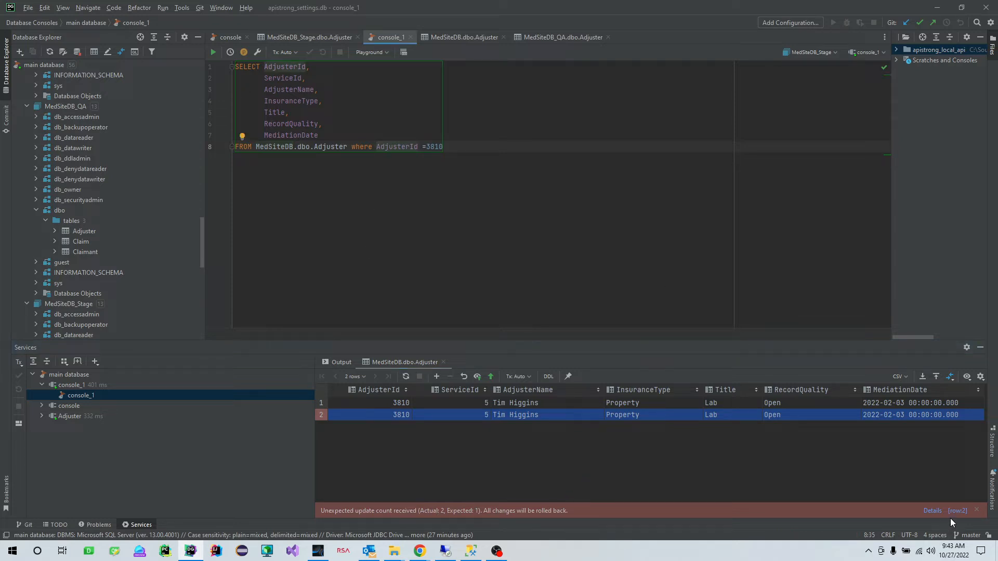
click(554, 251)
drag(422, 183, 418, 181)
click(434, 220)
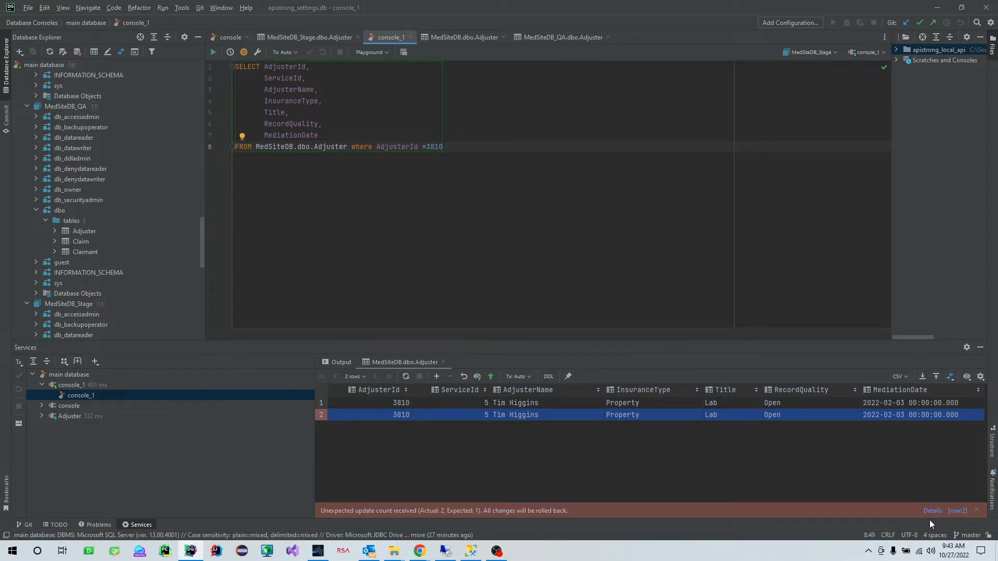
click(978, 511)
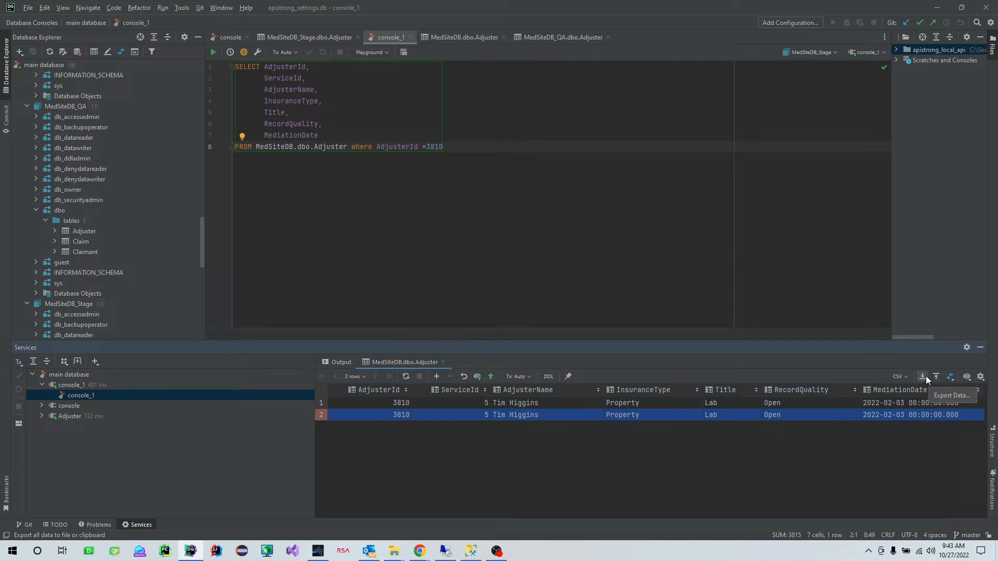
click(464, 376)
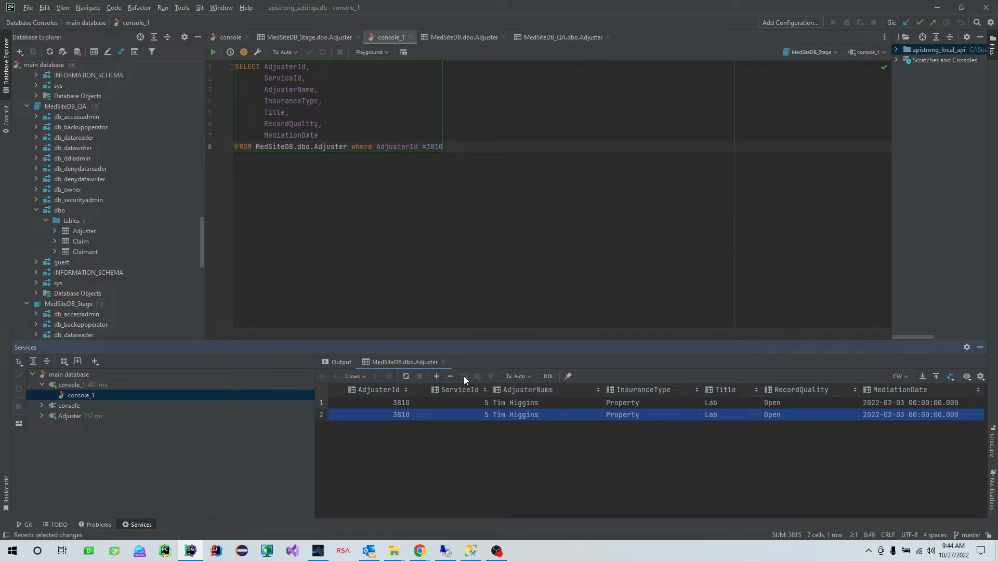
Replace the query's SELECT column list with delete and run the statement for AdjusterId =3810 on MedSiteDB.dbo.Adjuster.
click(474, 149)
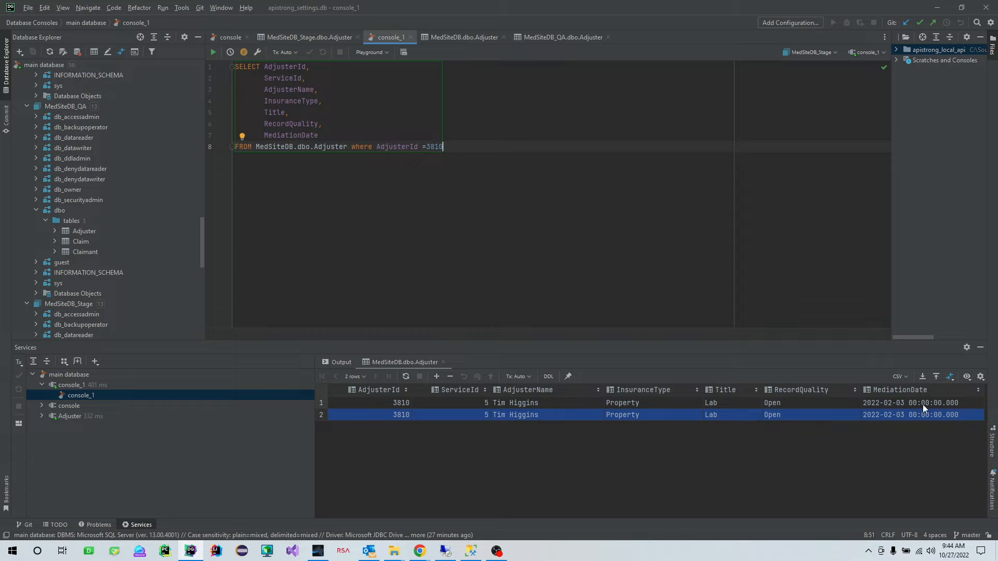
click(384, 147)
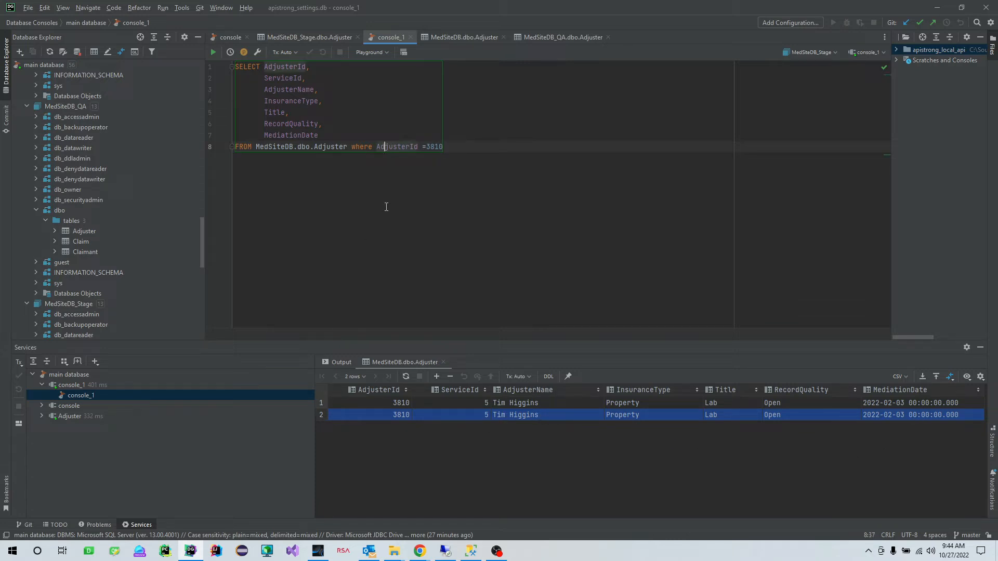
drag(319, 135, 173, 65)
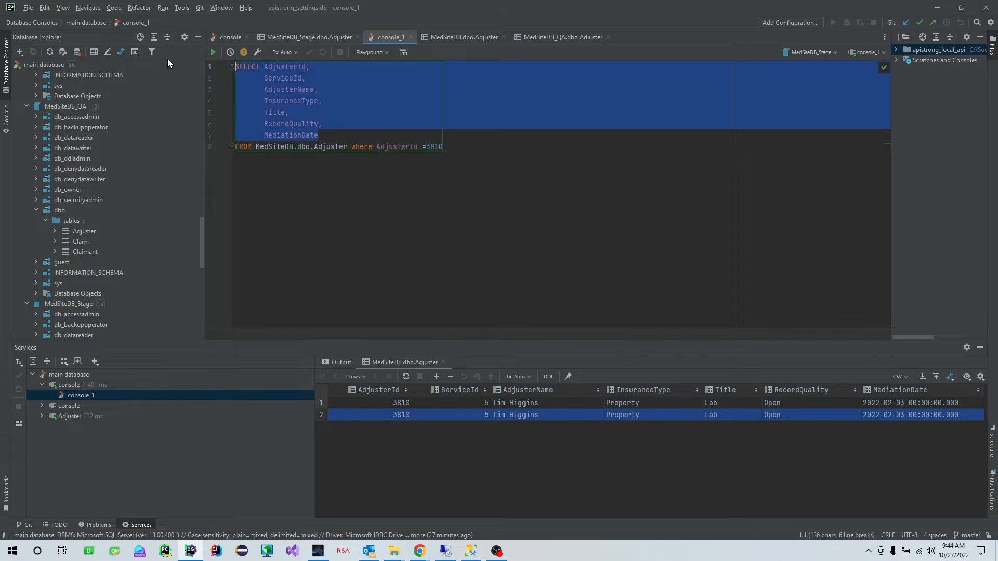
text(delete)
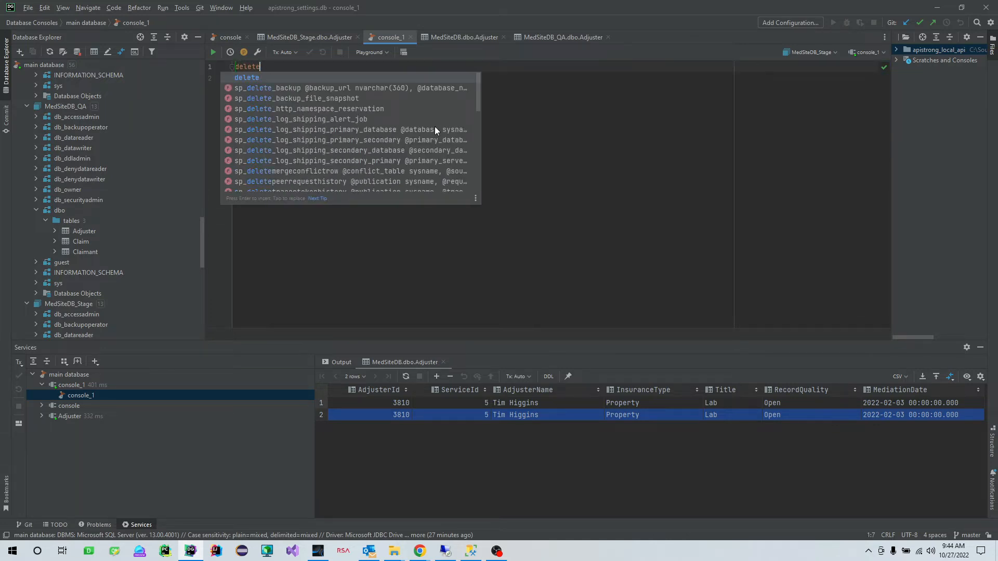
click(744, 209)
click(211, 53)
Undo the statement edit to restore the SELECT column list, and rerun the query for AdjusterId =3810.
click(287, 129)
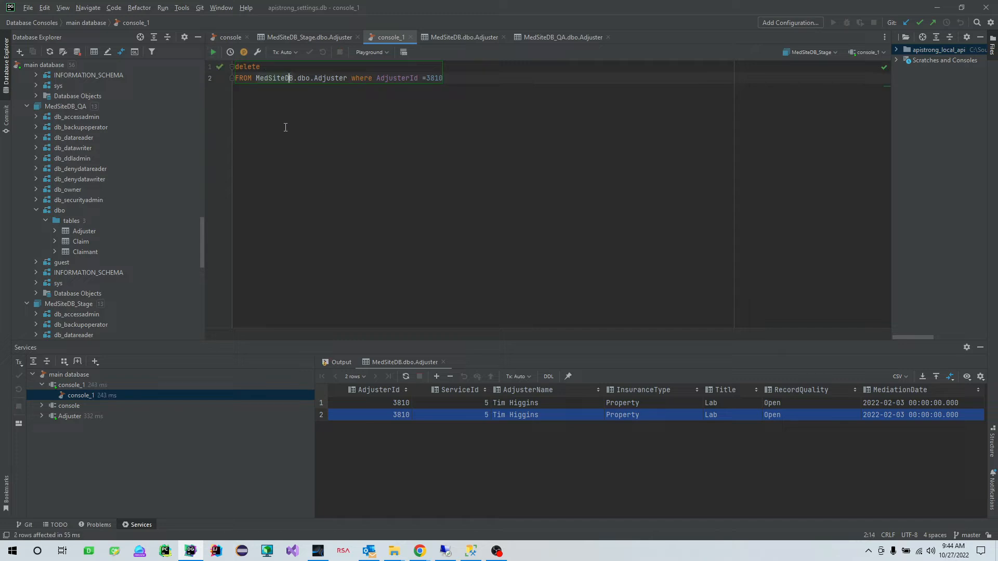
key(ctrl+z)
key(ctrl+z)
key(ctrl+z)
key(ctrl+z)
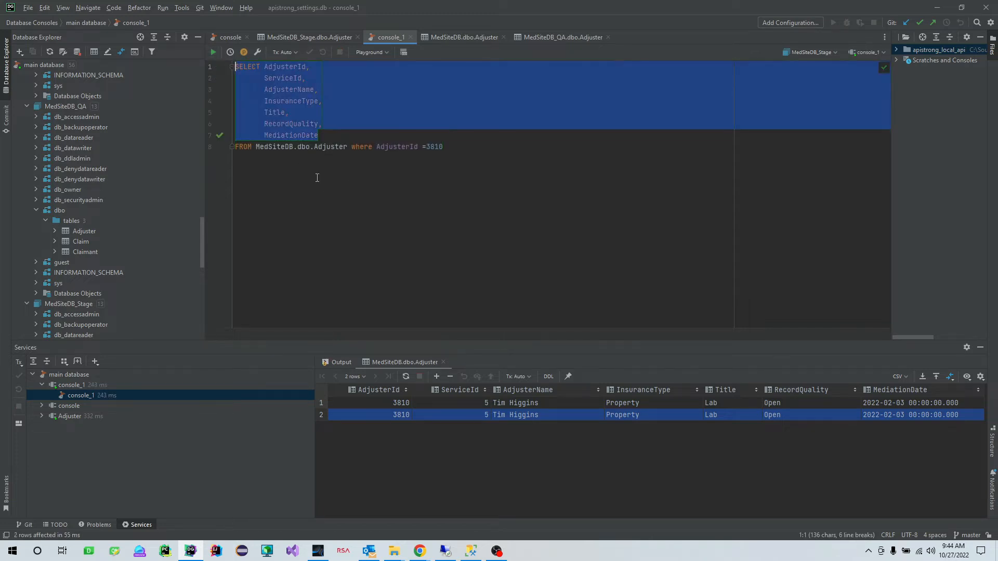
click(213, 52)
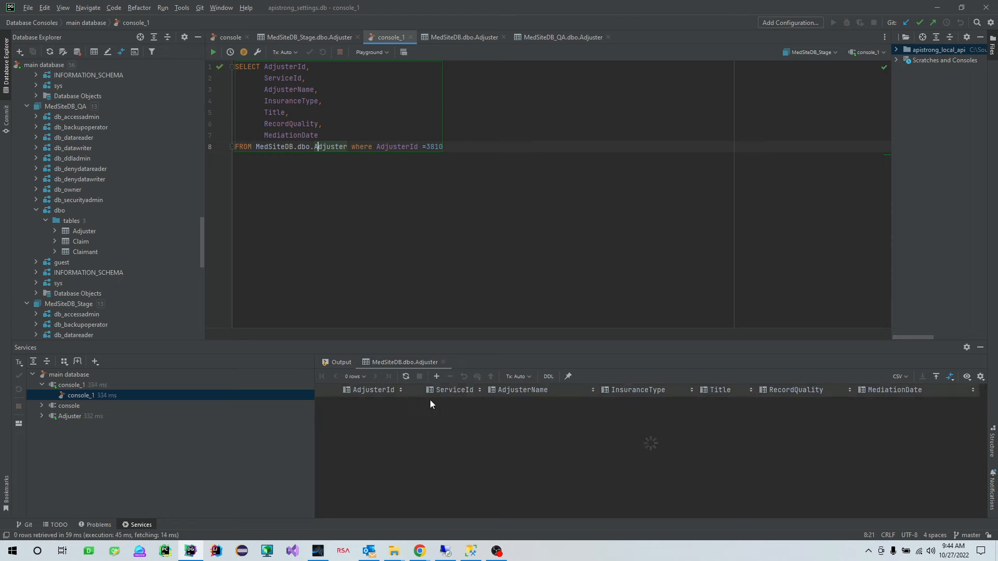
click(537, 209)
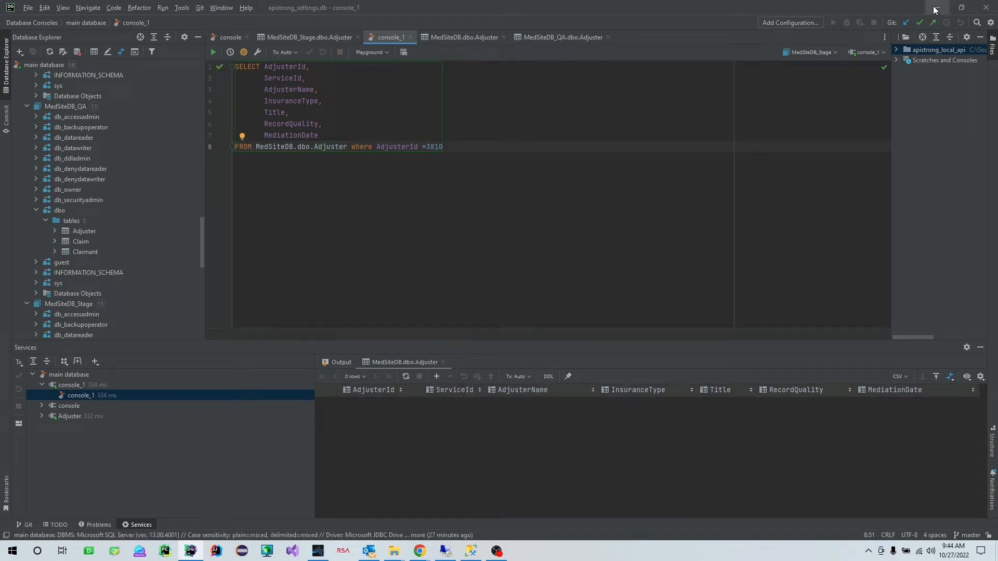
Wrap the first selected column in Distinct so the query starts with SELECT Distinct(AdjusterId).
click(261, 66)
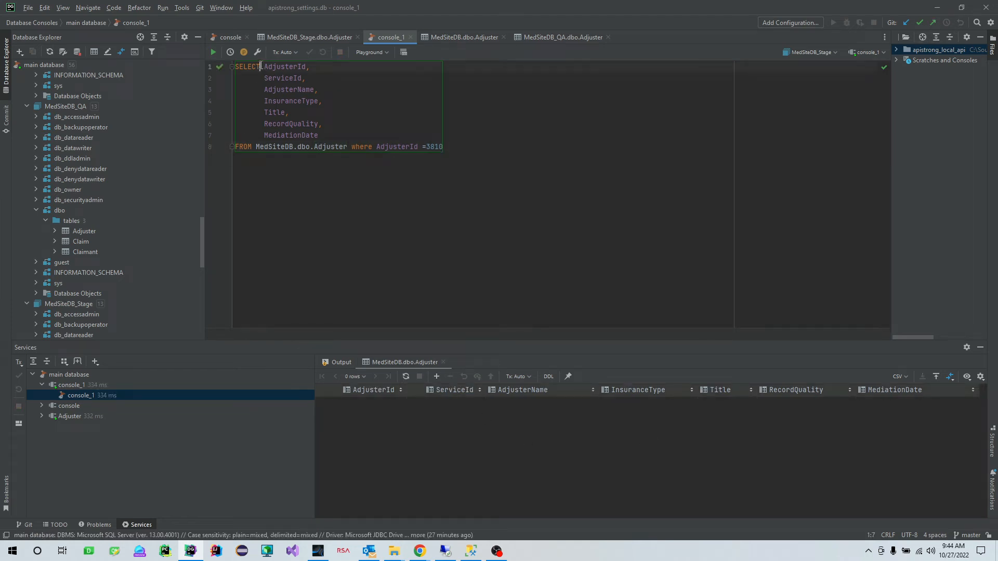
key(Right)
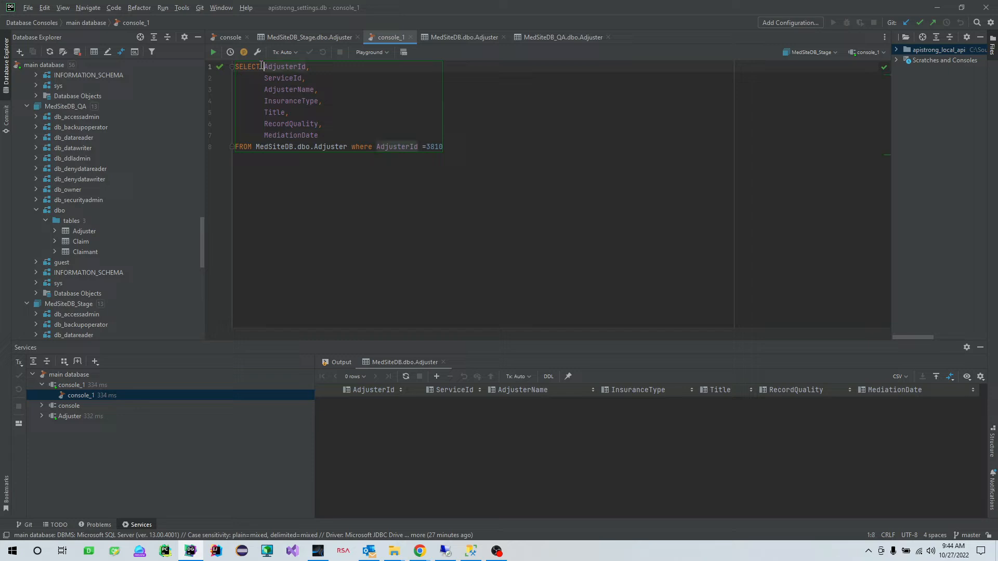
text(Distinct)
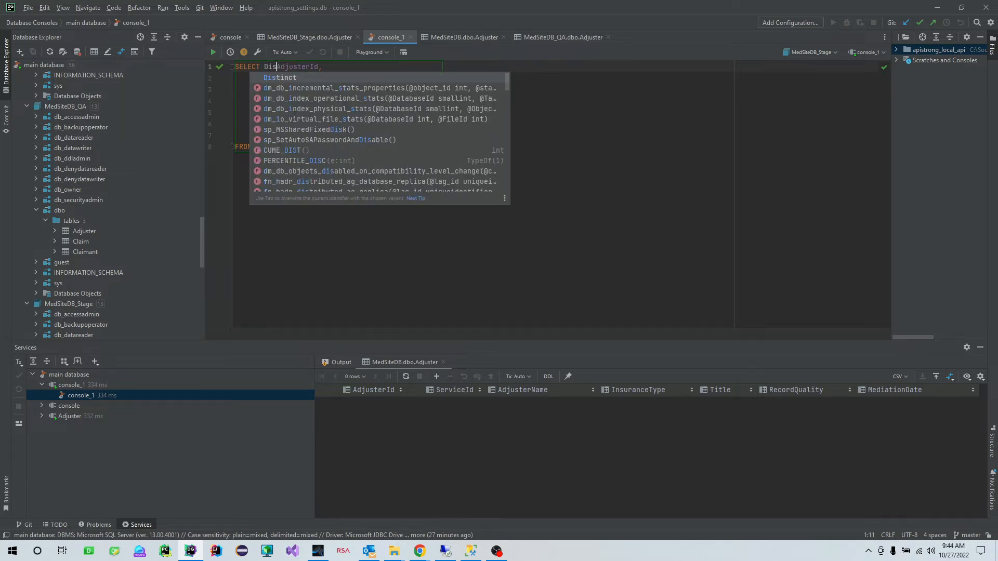
key(Tab)
key(Left)
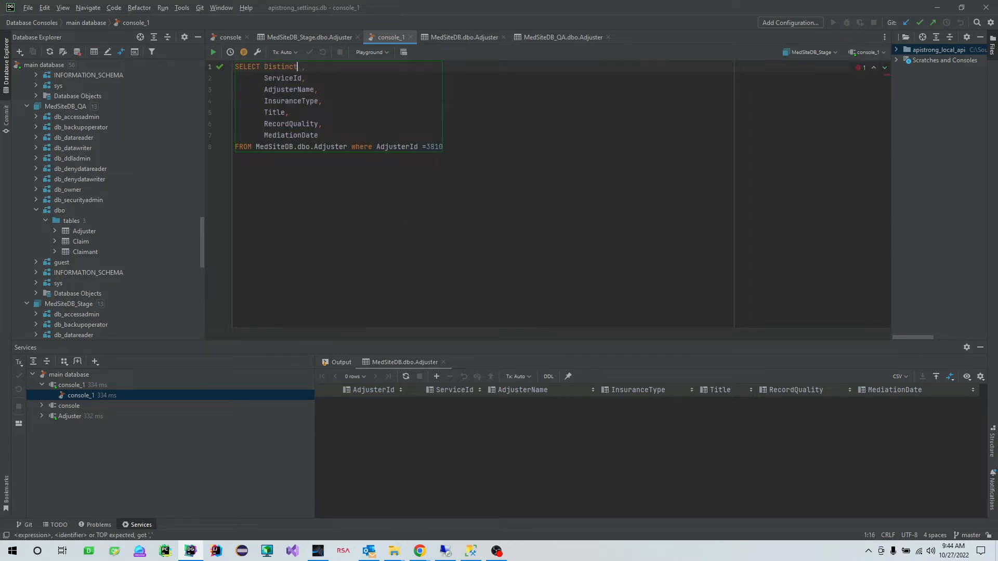
text(()
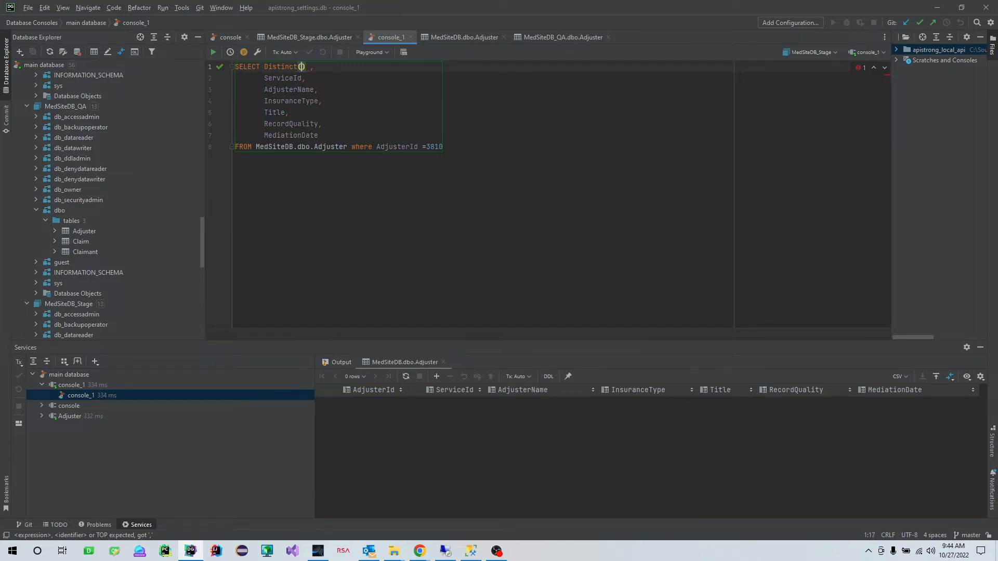
key(Return)
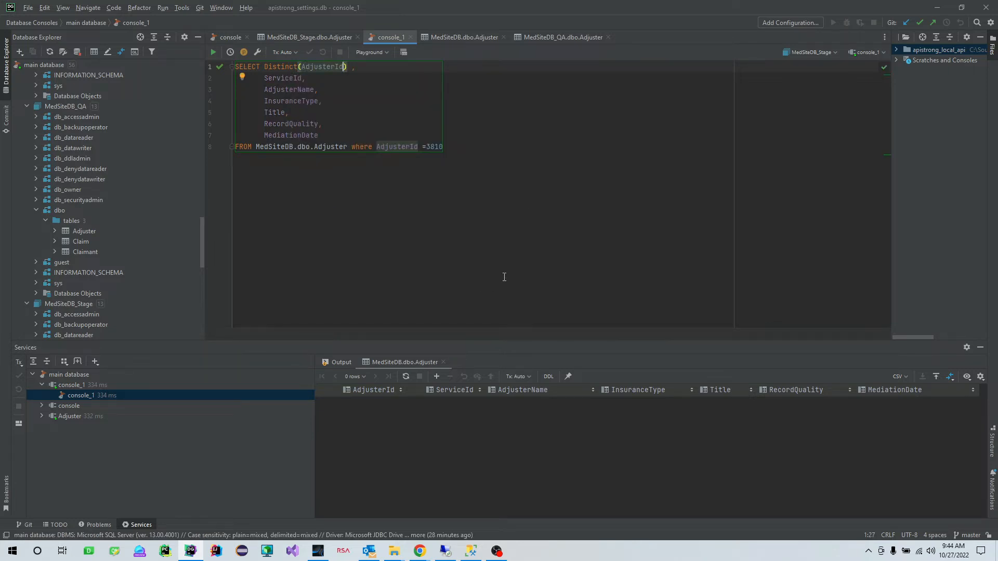
click(409, 187)
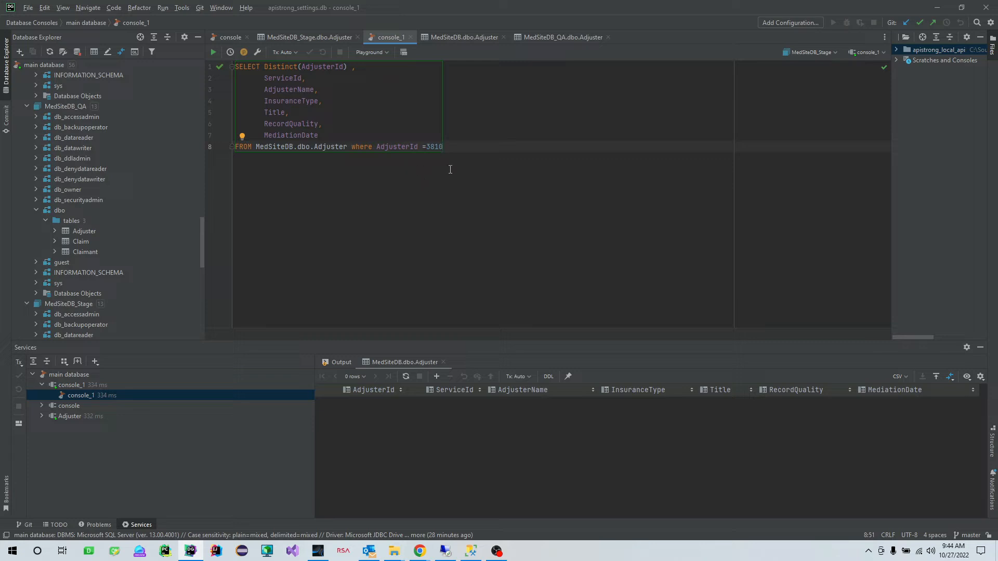
double_click(435, 146)
Switch to Javelin in the remote desktop session, run the move_data flow, and review its execution log and flowchart.
click(937, 7)
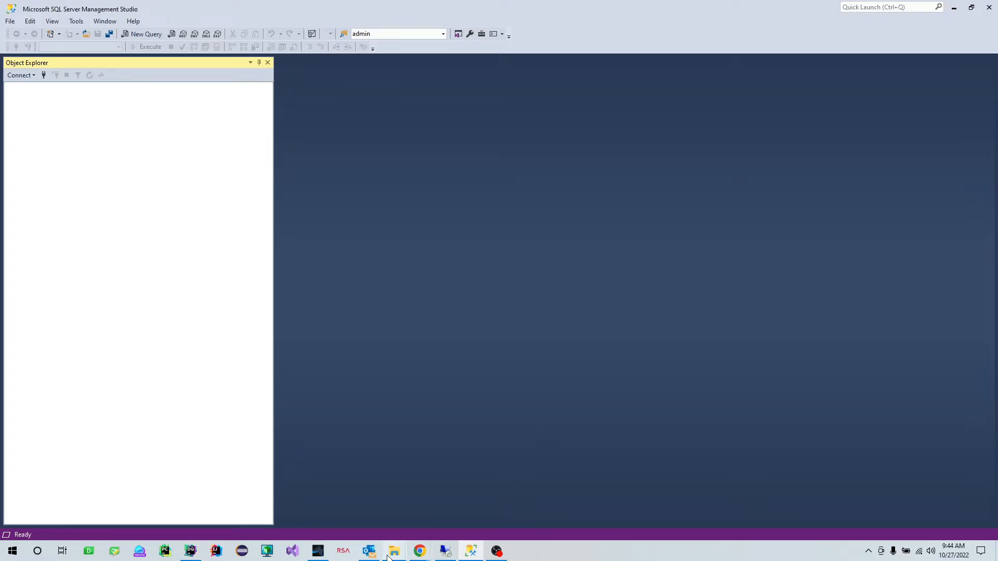
click(447, 555)
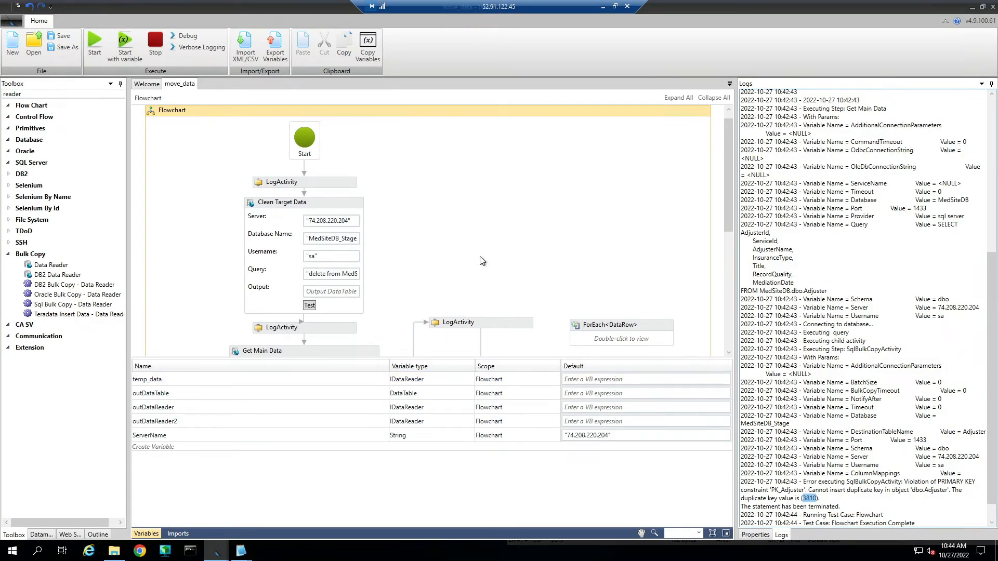
click(94, 47)
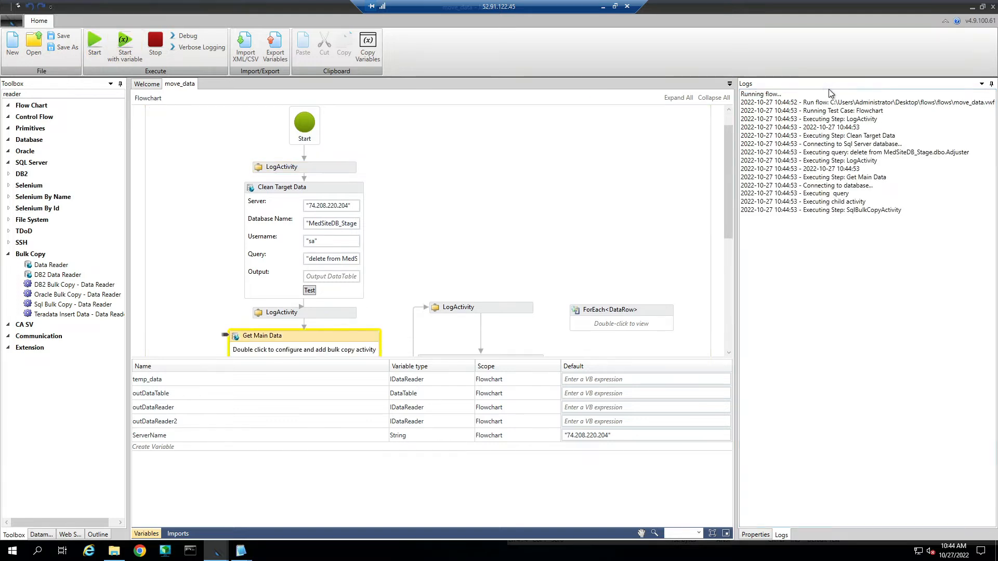
drag(838, 264, 513, 222)
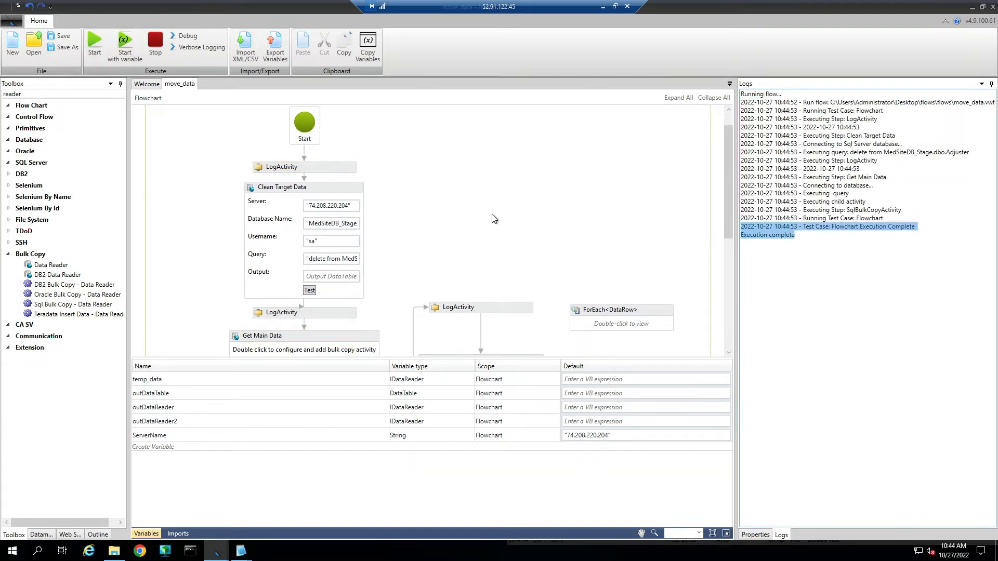
scroll(385, 357, down, 2)
scroll(391, 369, down, 1)
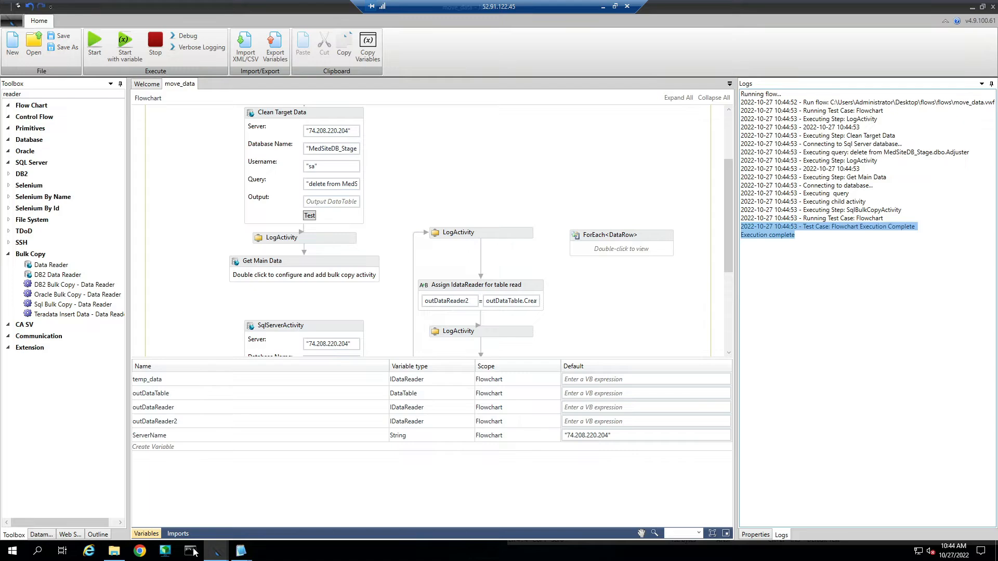
Minimize the remote session, close SQL Server Management Studio and the d4 folder window, and return to DataGrip.
click(607, 8)
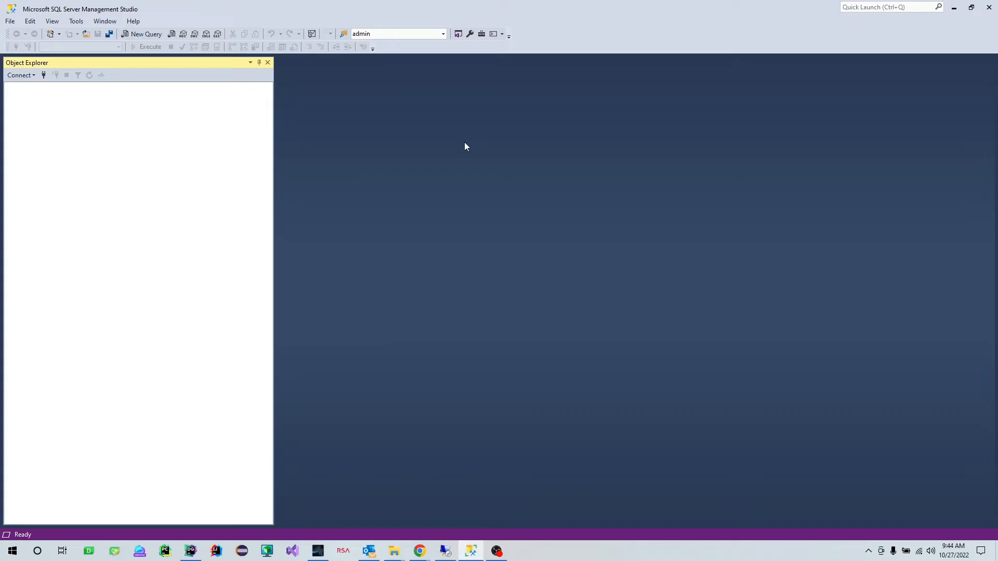
click(989, 10)
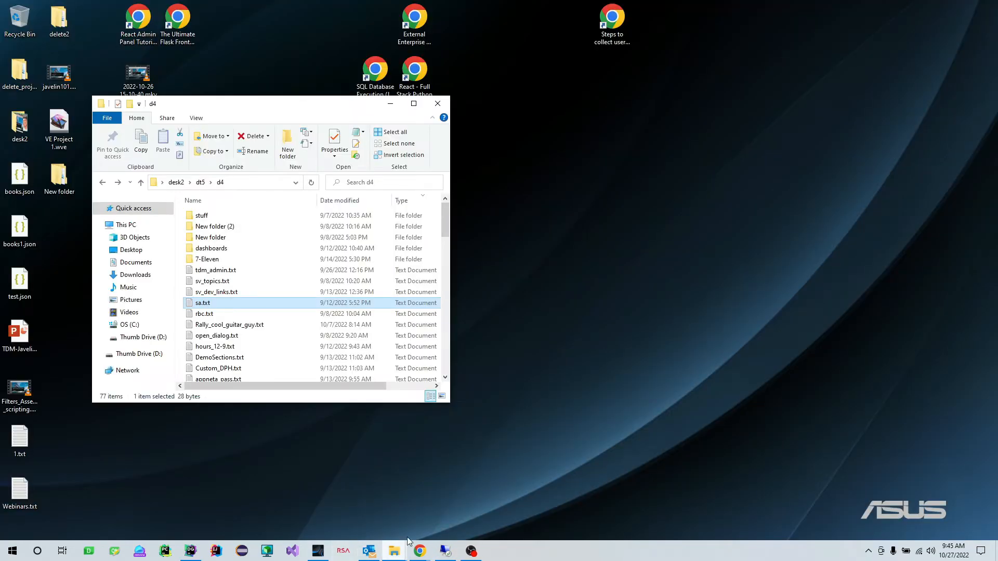
click(439, 101)
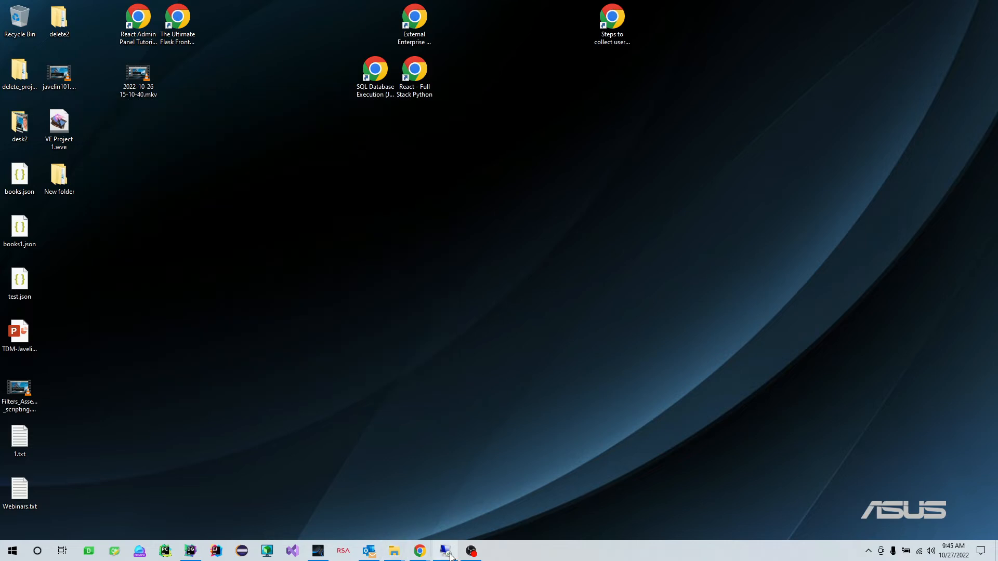
click(191, 552)
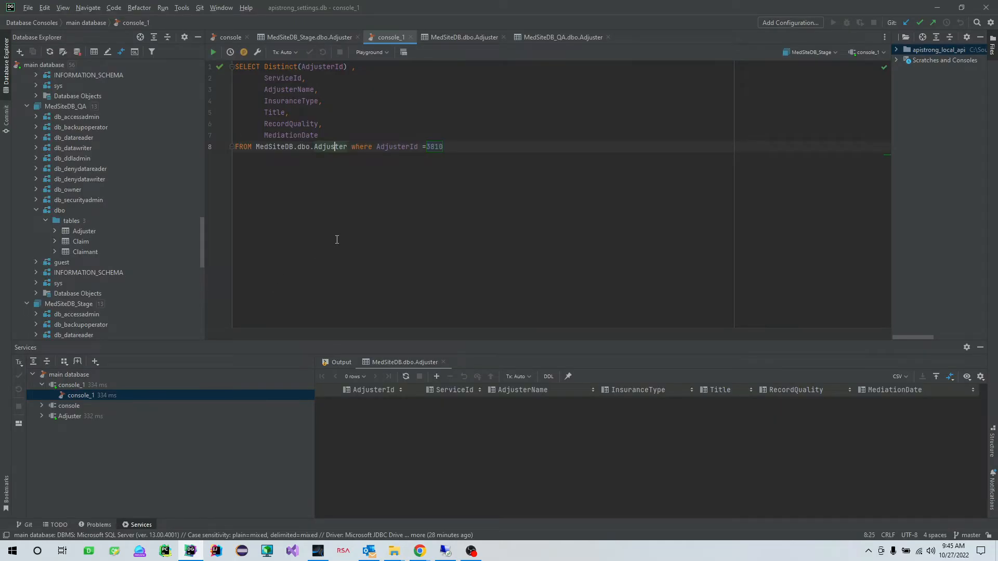
Remove the where clause on AdjusterId from the Adjuster query.
drag(453, 147, 351, 151)
key(BackSpace)
key(BackSpace)
Change the query's source table to MedSiteDB_Stage.dbo.Adjuster and run the whole statement.
key(Left)
key(Left)
key(Left)
key(Left)
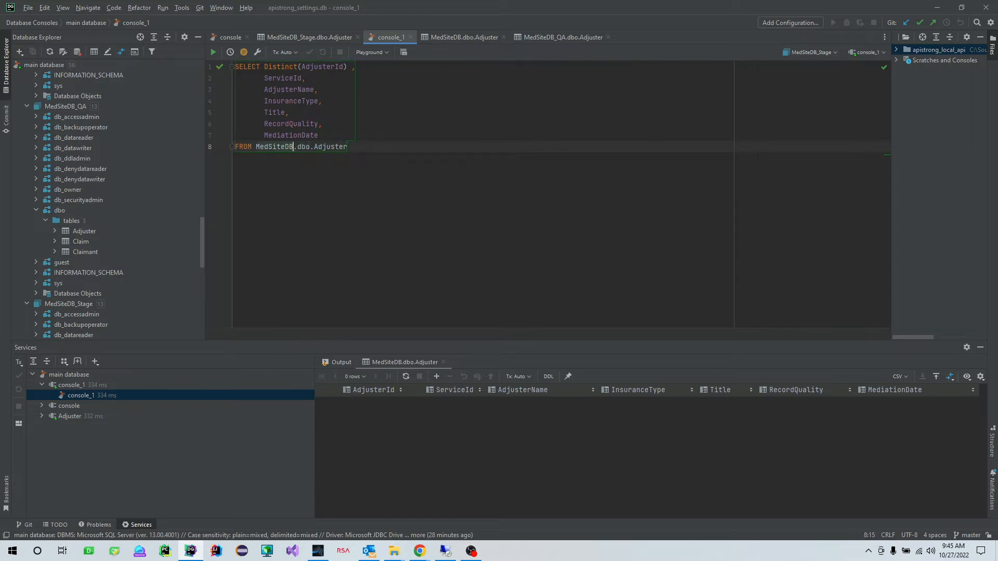
text(_stage)
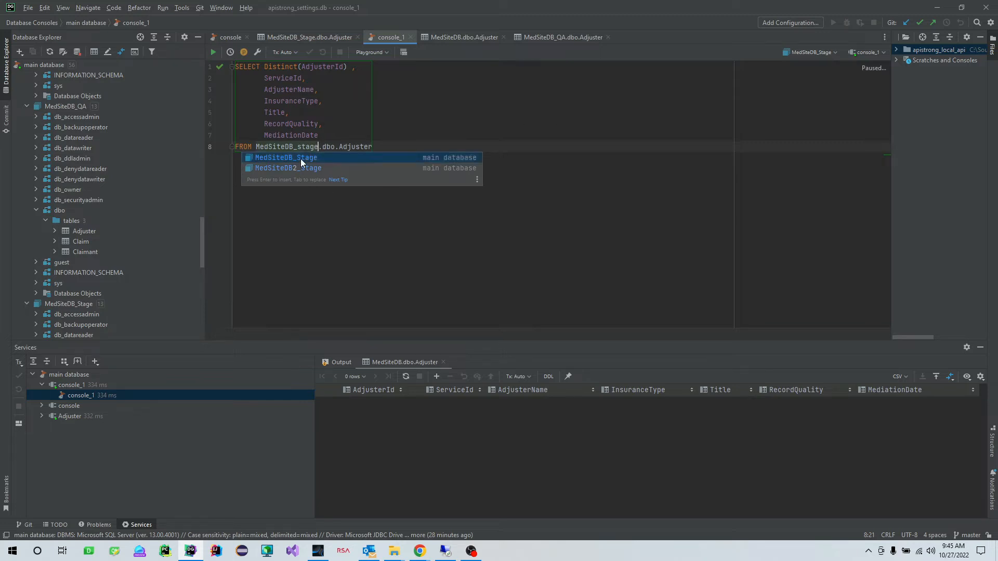
click(300, 158)
click(214, 53)
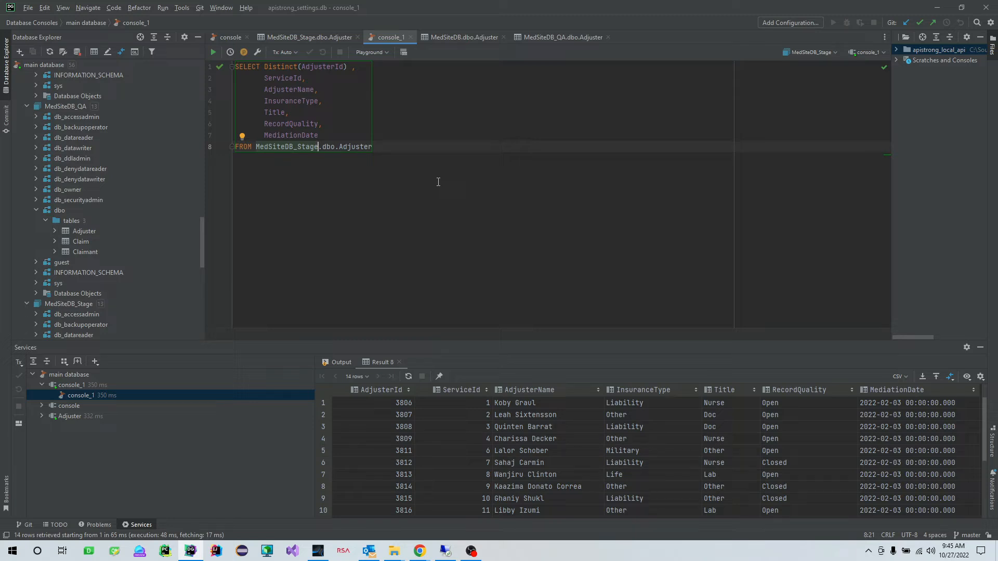
drag(438, 182, 235, 66)
click(213, 53)
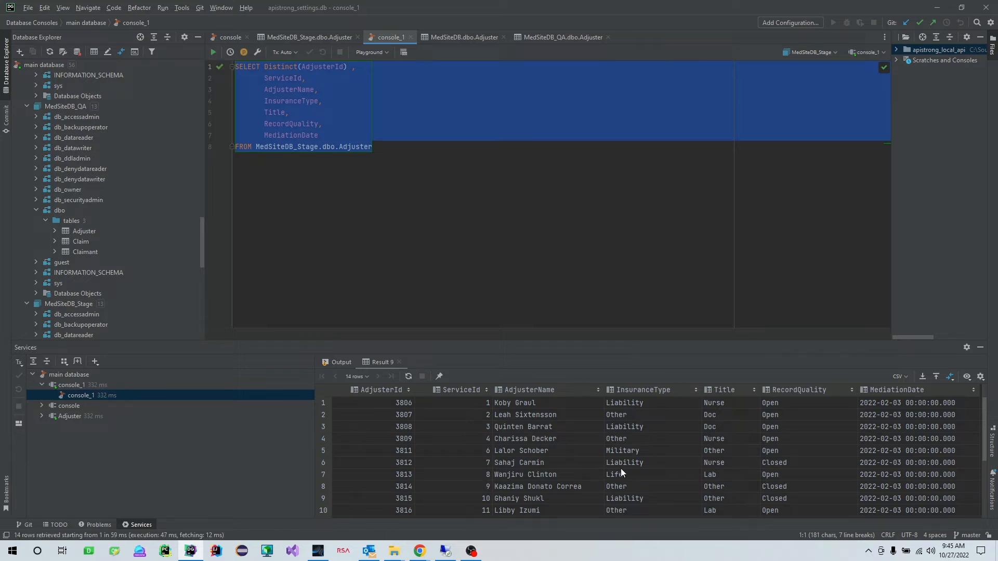
Switch back to Javelin in the remote desktop session and examine the delete query of the Clean Target Data activity.
click(938, 8)
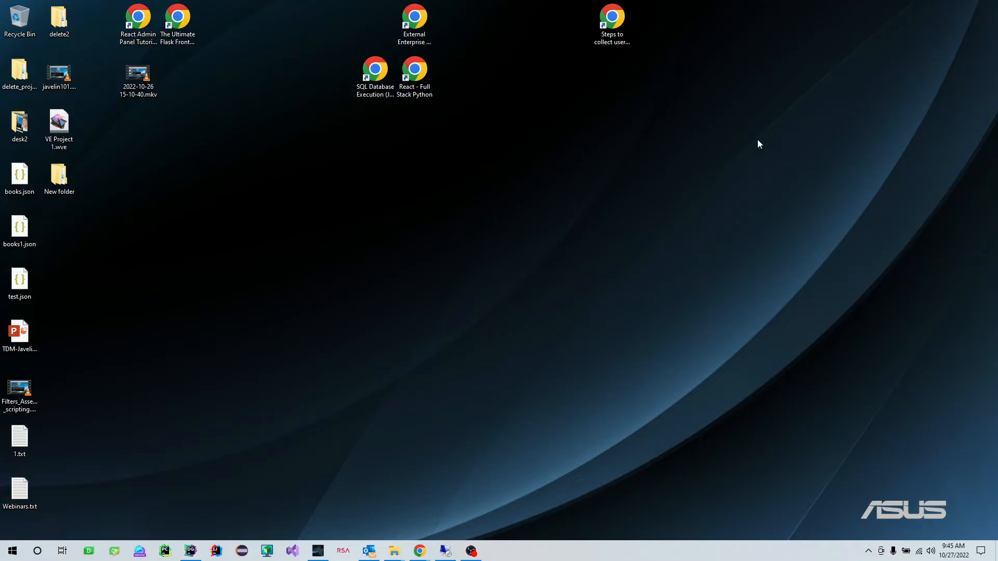
click(445, 552)
click(327, 118)
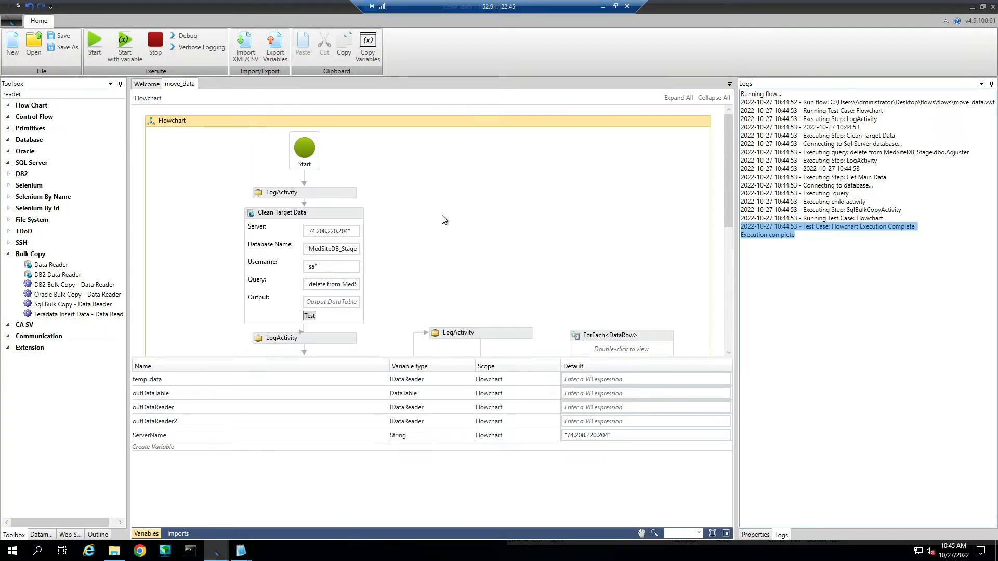
click(287, 218)
double_click(334, 284)
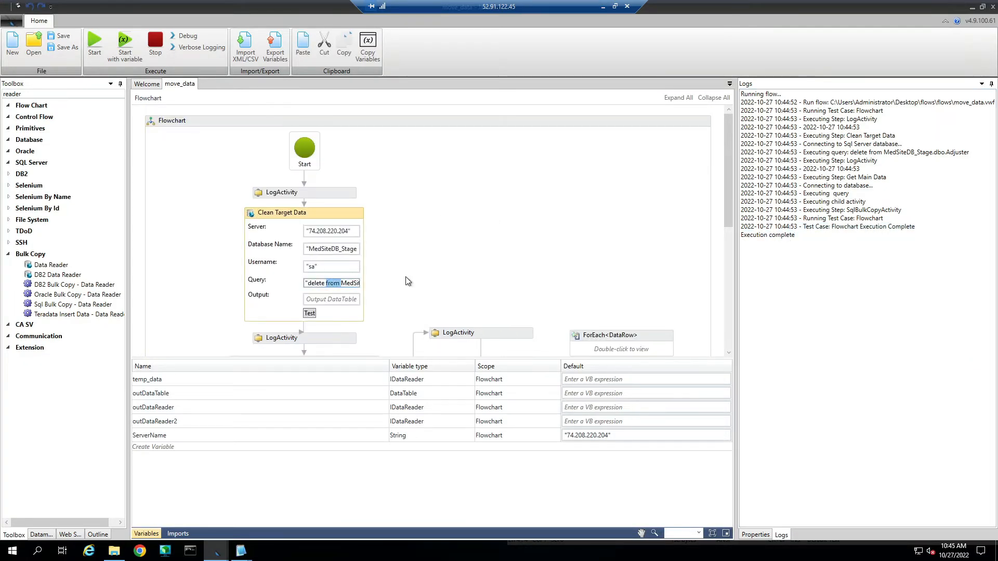
Open Get Main Data, examine its query and the SqlBulkCopyActivity properties, and return to the main flowchart.
scroll(367, 294, down, 2)
click(296, 260)
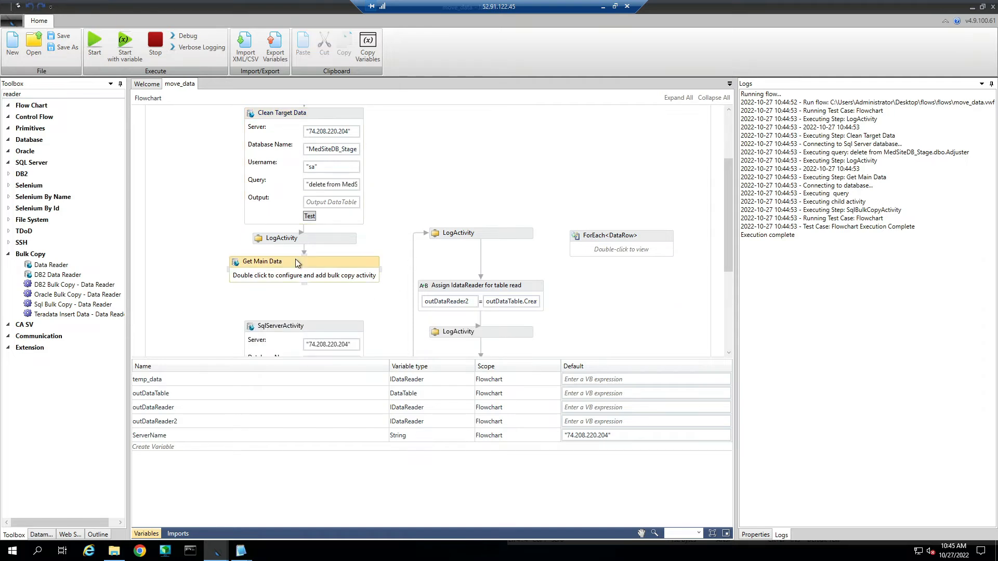
double_click(297, 263)
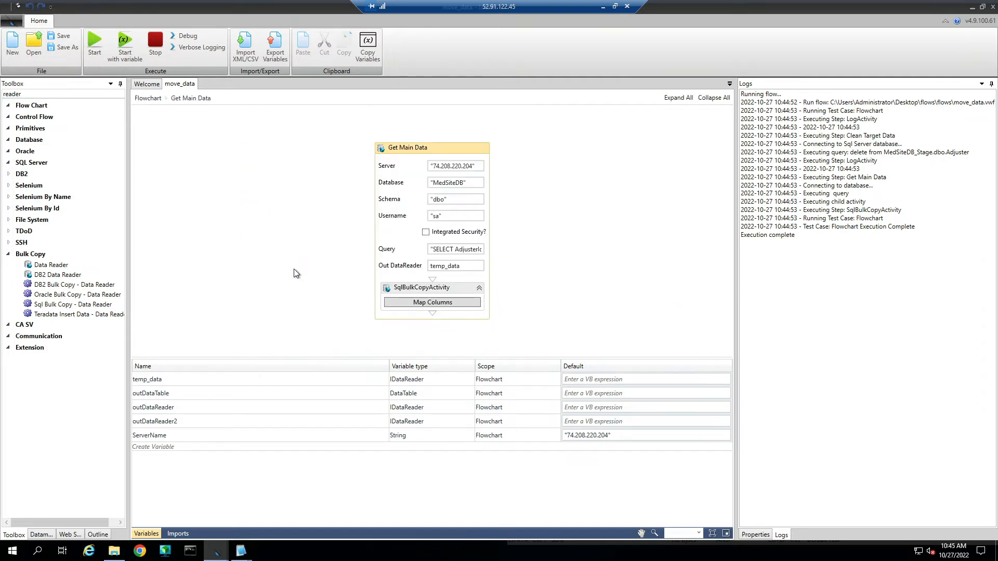
click(471, 250)
drag(460, 249, 503, 248)
click(427, 292)
click(756, 535)
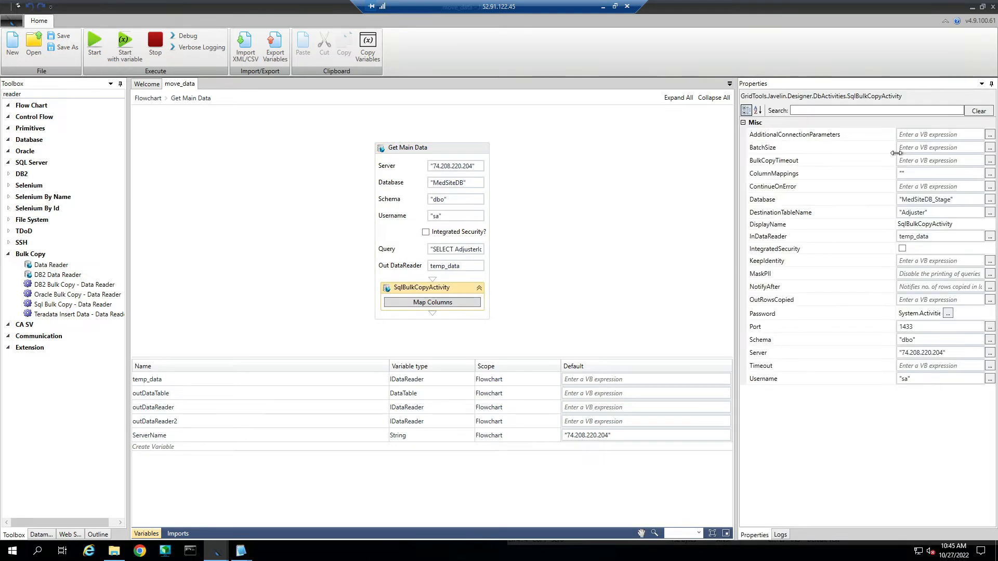
click(148, 98)
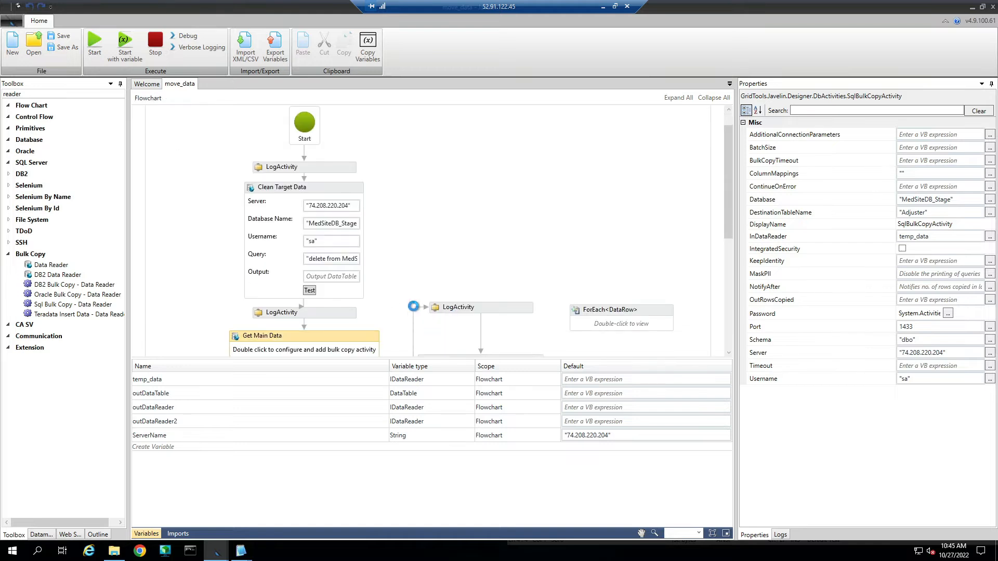
Connect Get Main Data to the SqlServerActivity below it and open that activity's query in an enlarged expression editor.
scroll(322, 307, down, 3)
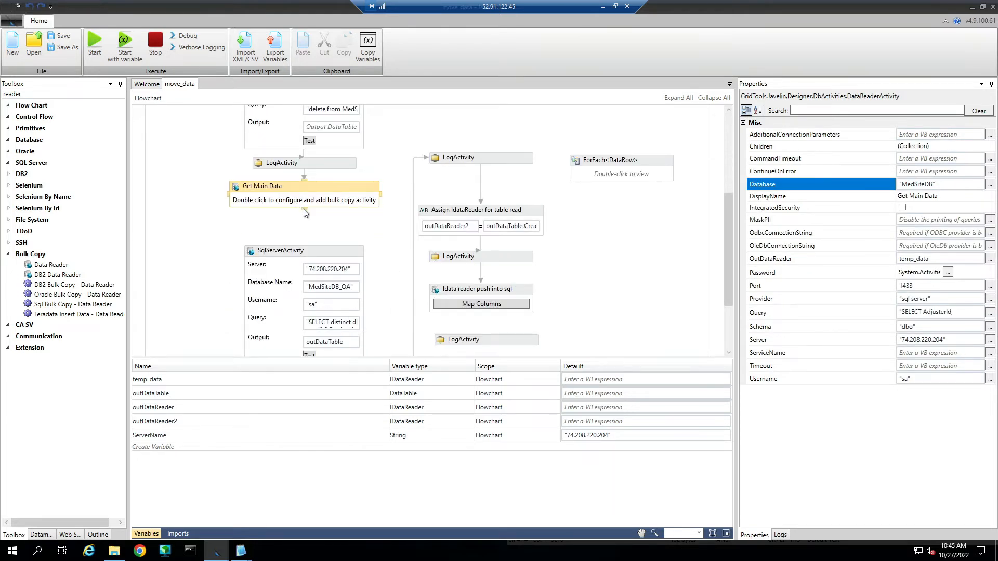
drag(302, 208, 304, 249)
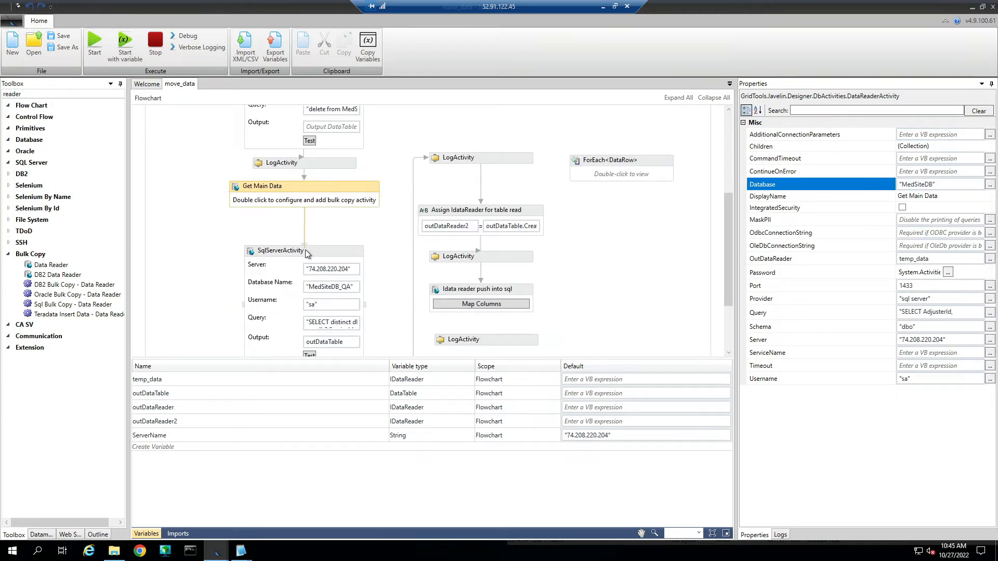
double_click(334, 323)
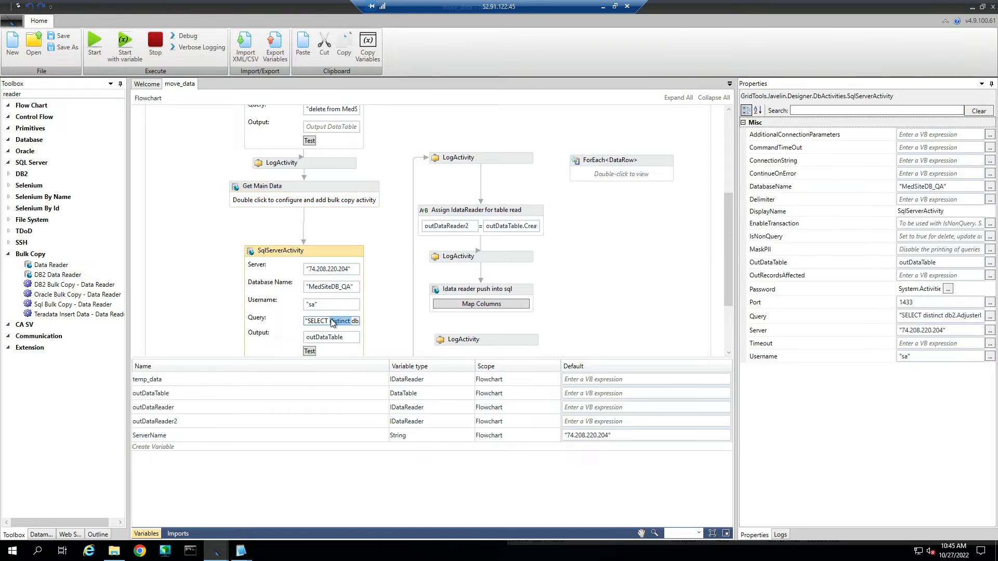
scroll(331, 320, down, 1)
click(345, 284)
click(324, 316)
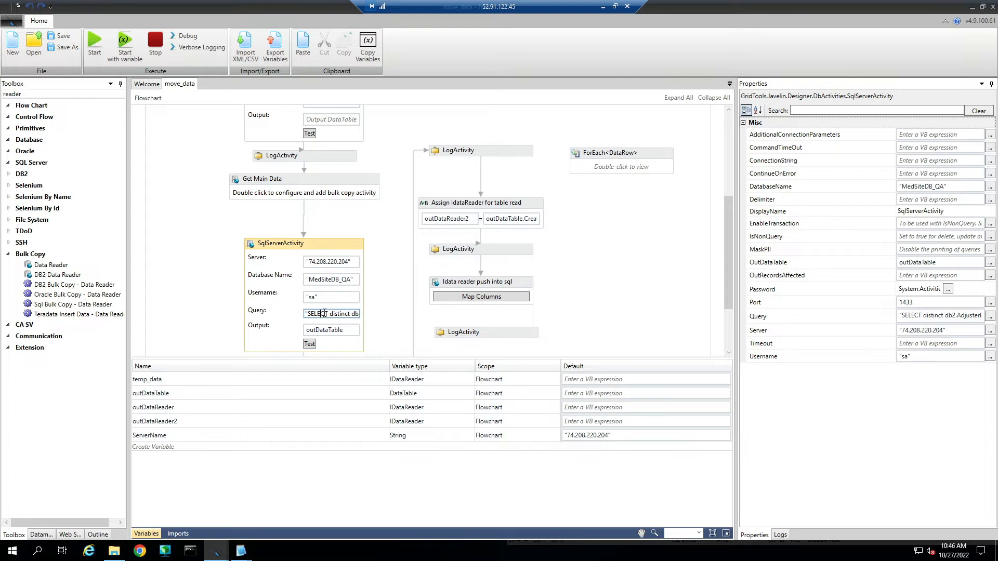
click(990, 316)
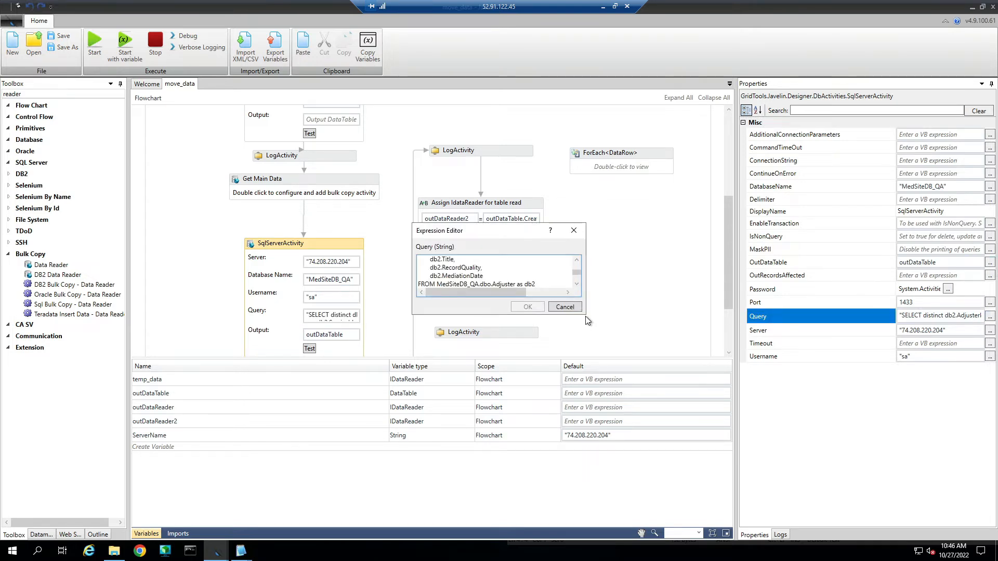
drag(585, 315, 667, 401)
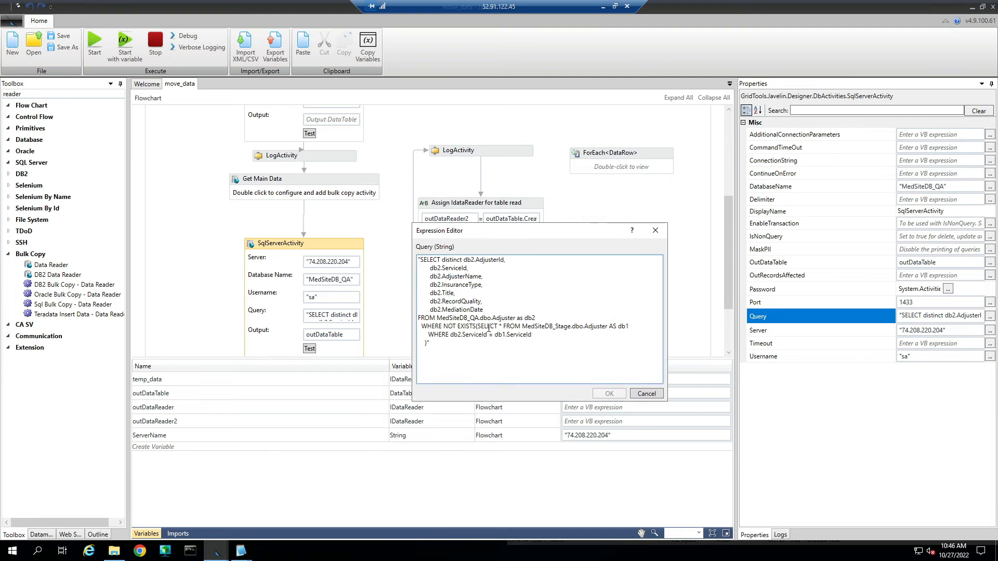
Copy the activity's whole query, switch to DataGrip on the local desktop, and replace the statement in console_1 with it.
drag(436, 340, 396, 252)
key(ctrl+c)
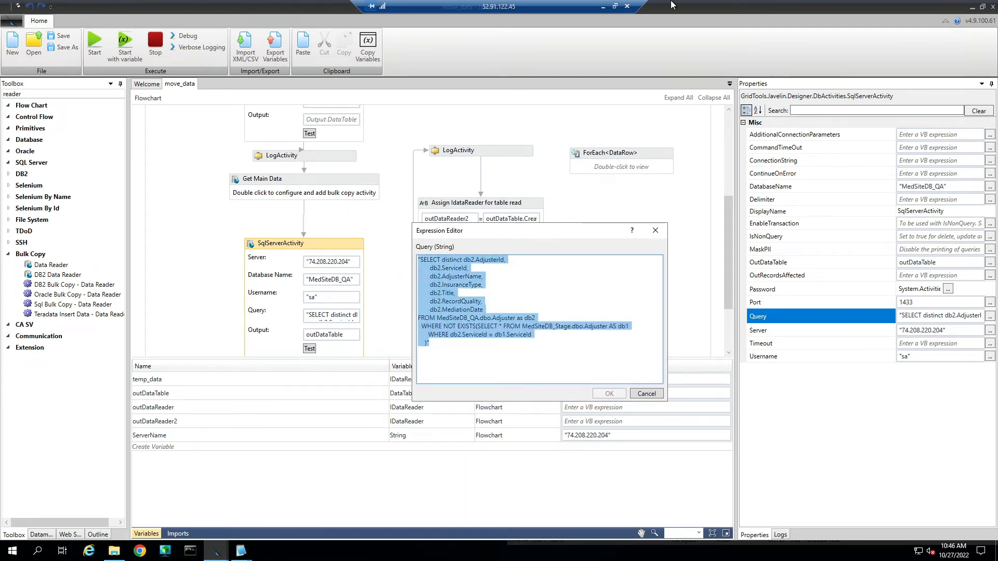
click(603, 7)
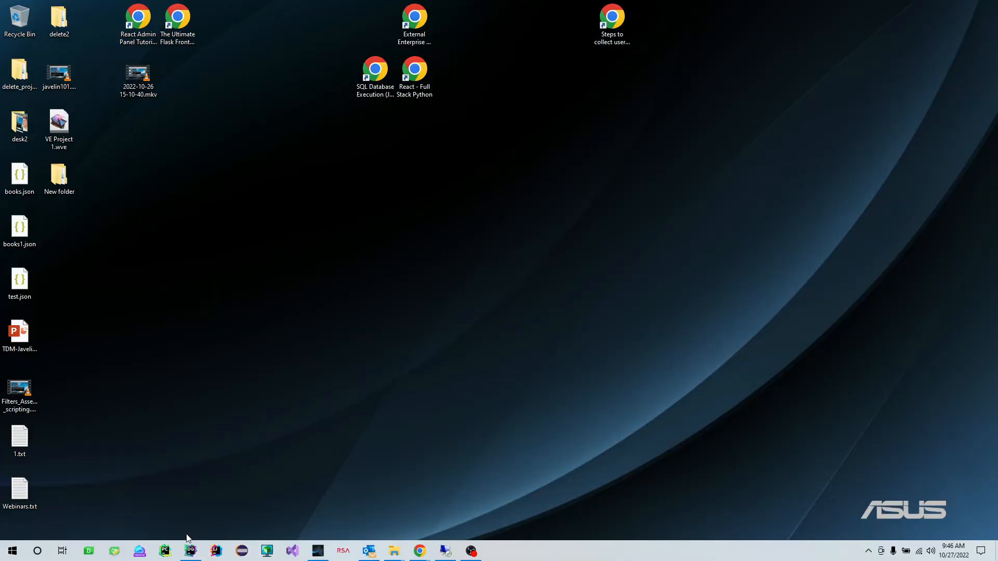
click(190, 551)
click(461, 215)
drag(461, 215, 224, 70)
key(ctrl+v)
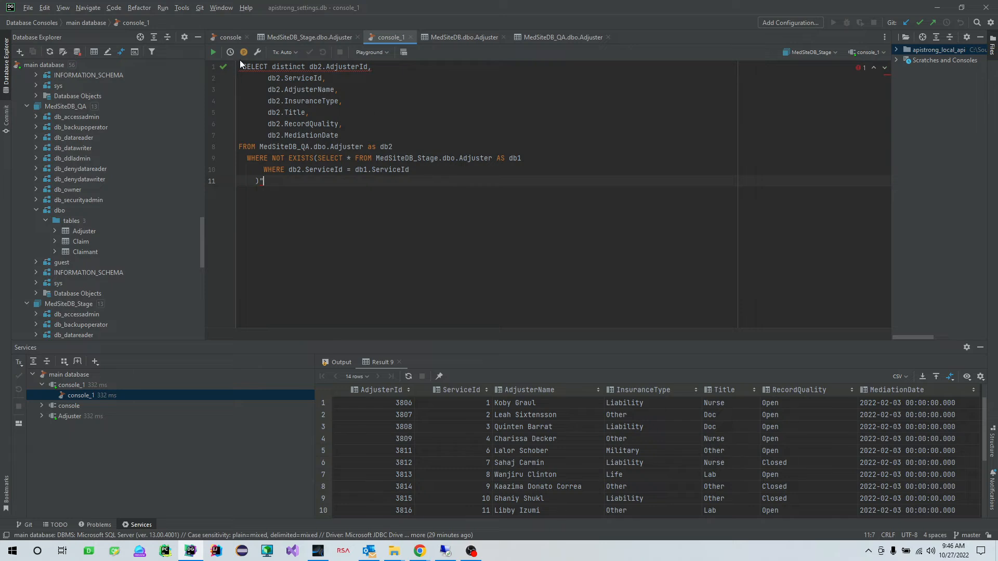
Remove the opening and closing quotation marks around the pasted query and run it.
click(241, 64)
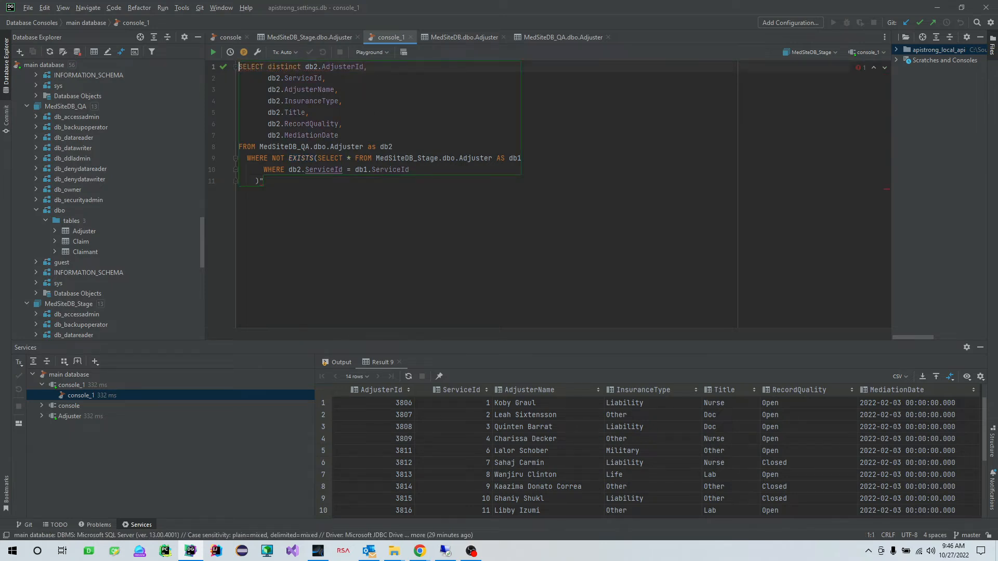
key(Down)
key(Down)
key(End)
key(BackSpace)
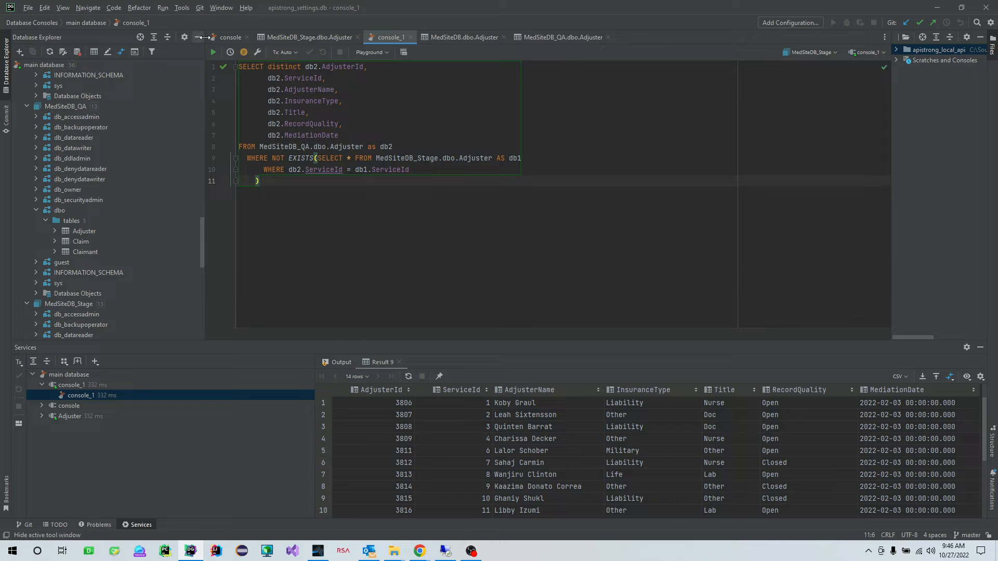
click(212, 52)
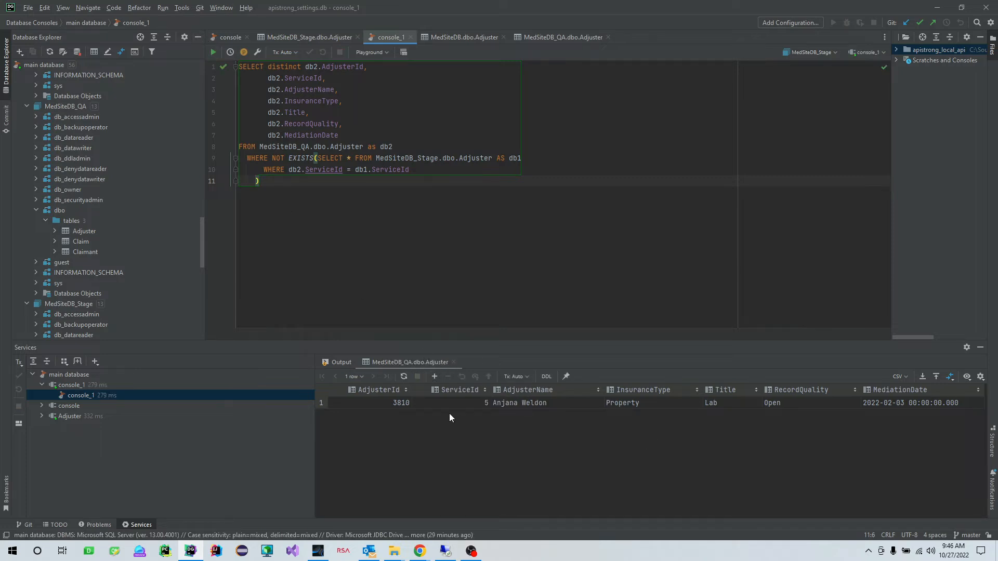
Examine the returned row and the query's selected columns, MedSiteDB_QA source table and NOT EXISTS comparison with MedSiteDB_Stage.
click(409, 406)
click(329, 247)
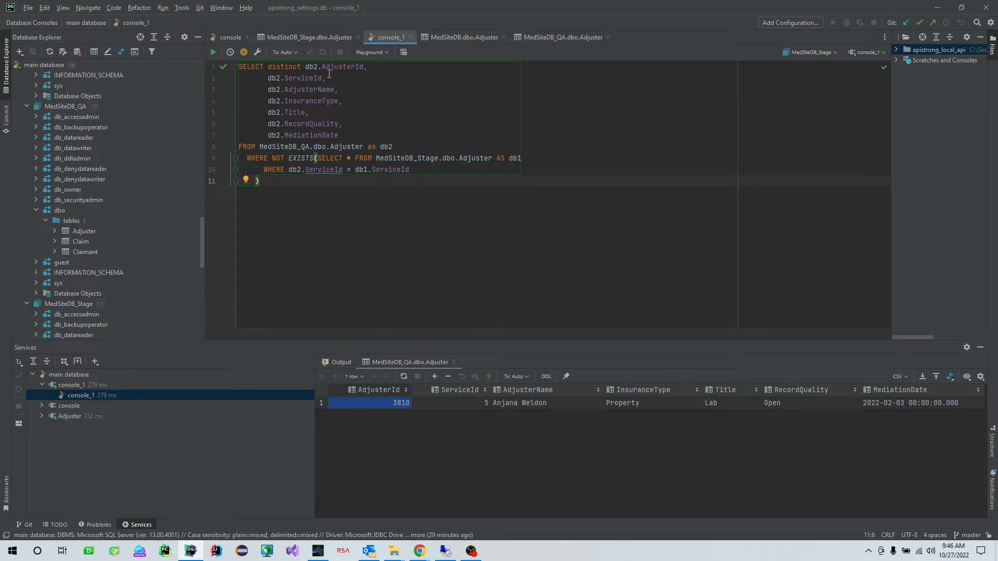
drag(351, 147, 255, 66)
click(386, 147)
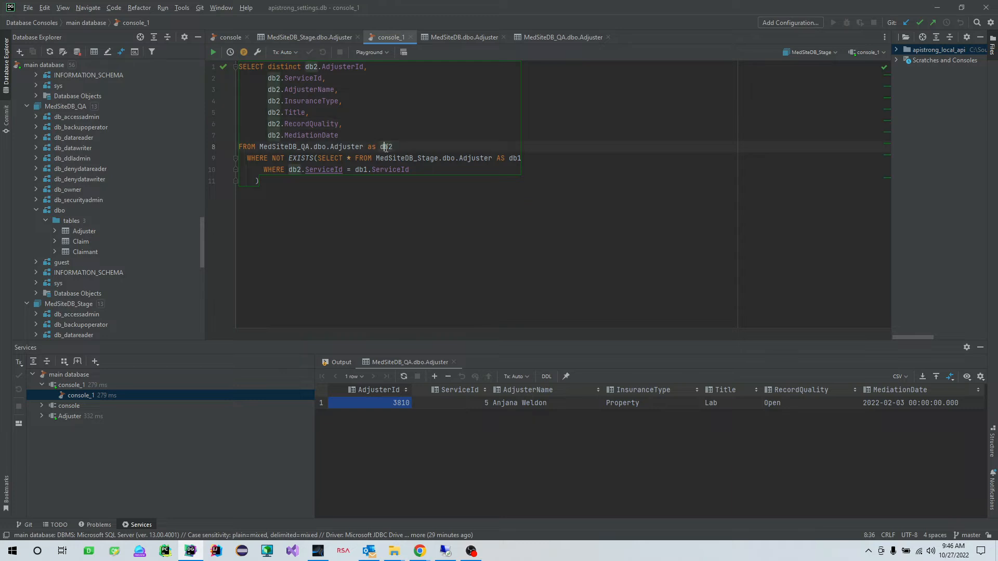
drag(289, 158, 311, 160)
drag(396, 158, 502, 159)
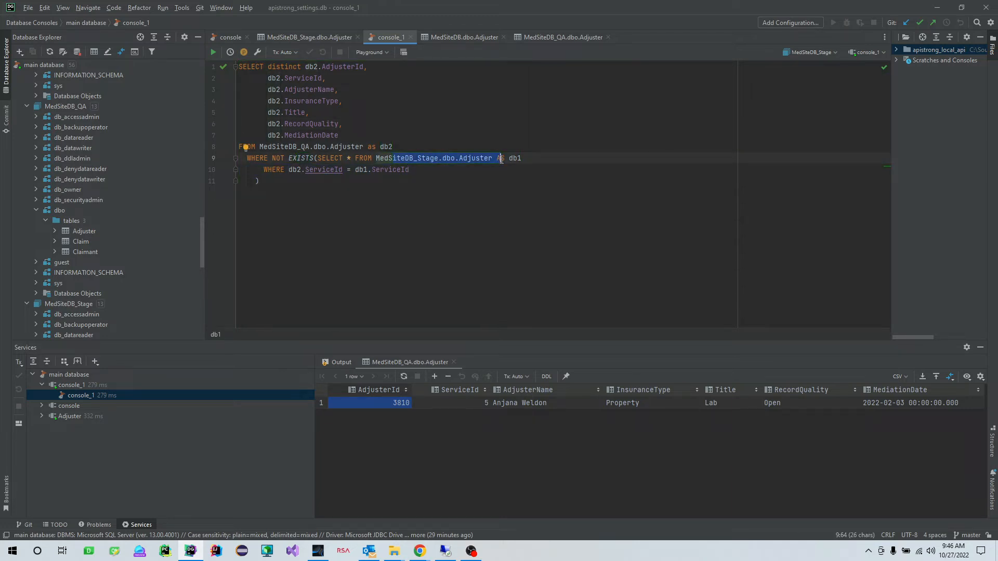
click(405, 175)
drag(375, 114, 271, 79)
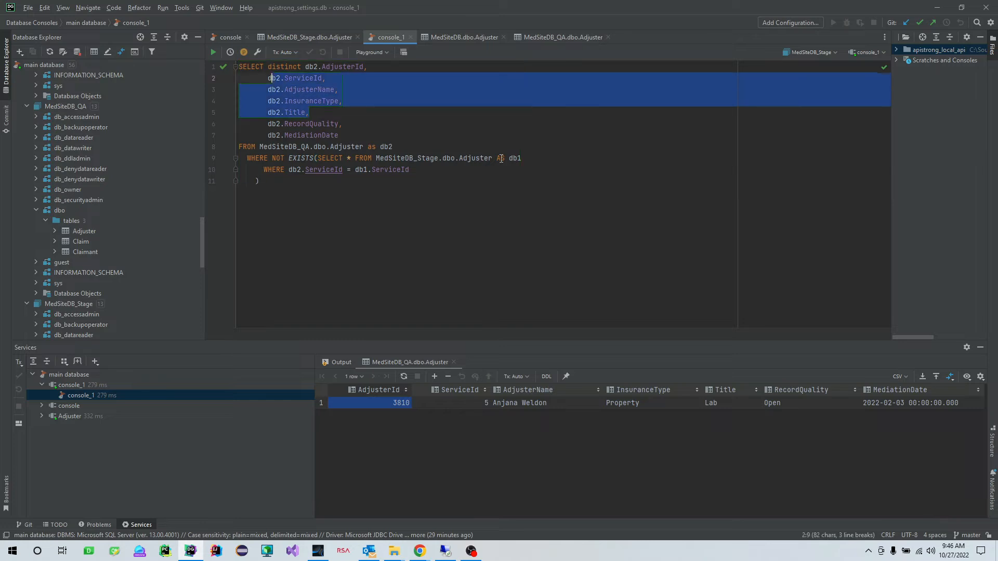
drag(501, 158, 238, 146)
click(430, 190)
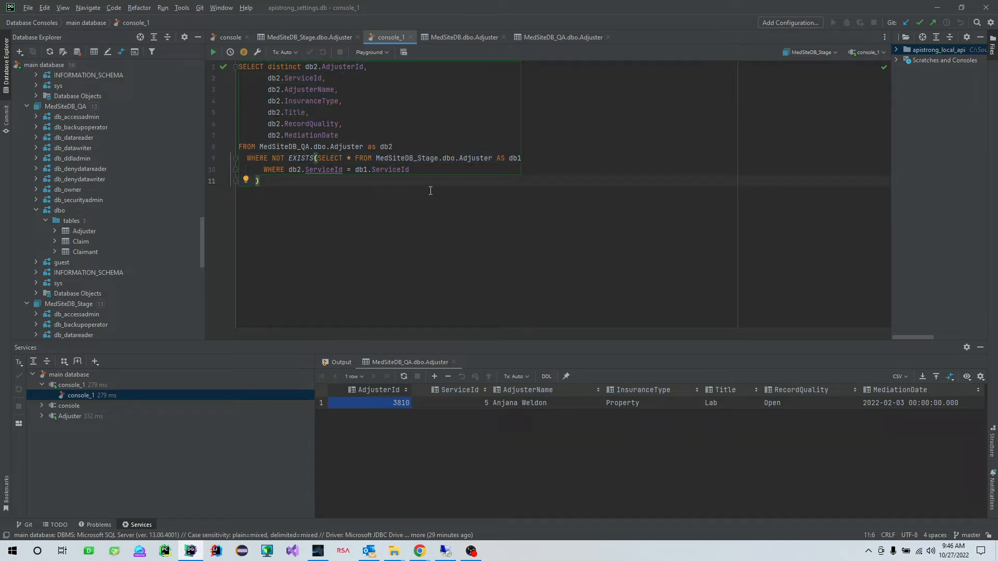
Return to Javelin in the remote session, close the query editor unchanged, and review the SqlServerActivity's query and output variable.
click(447, 555)
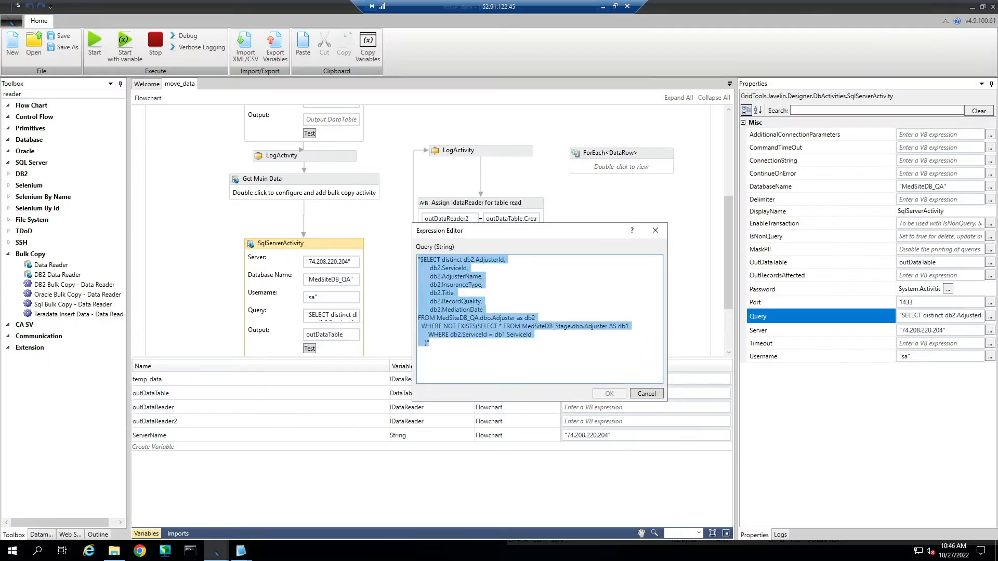
click(653, 231)
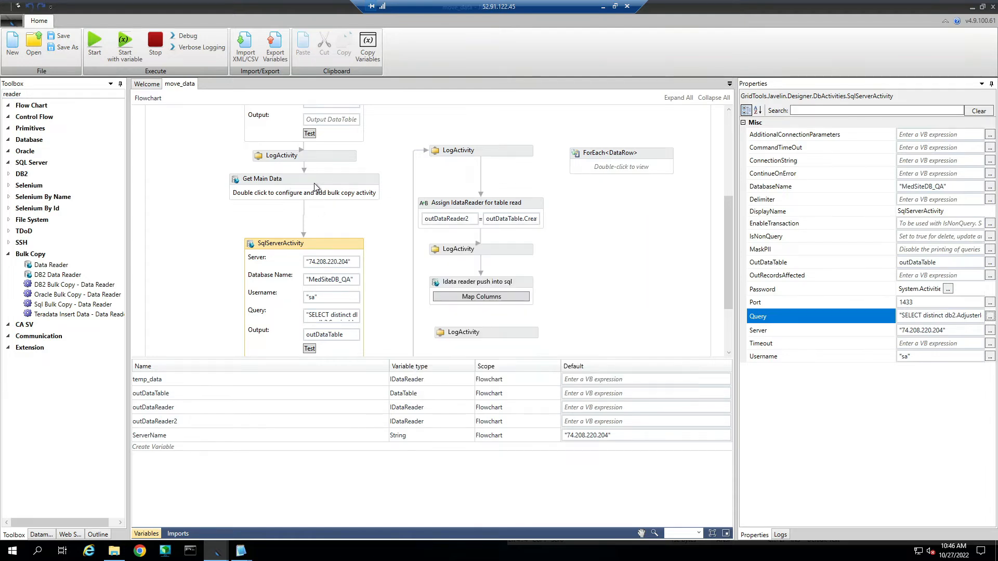
scroll(304, 141, up, 2)
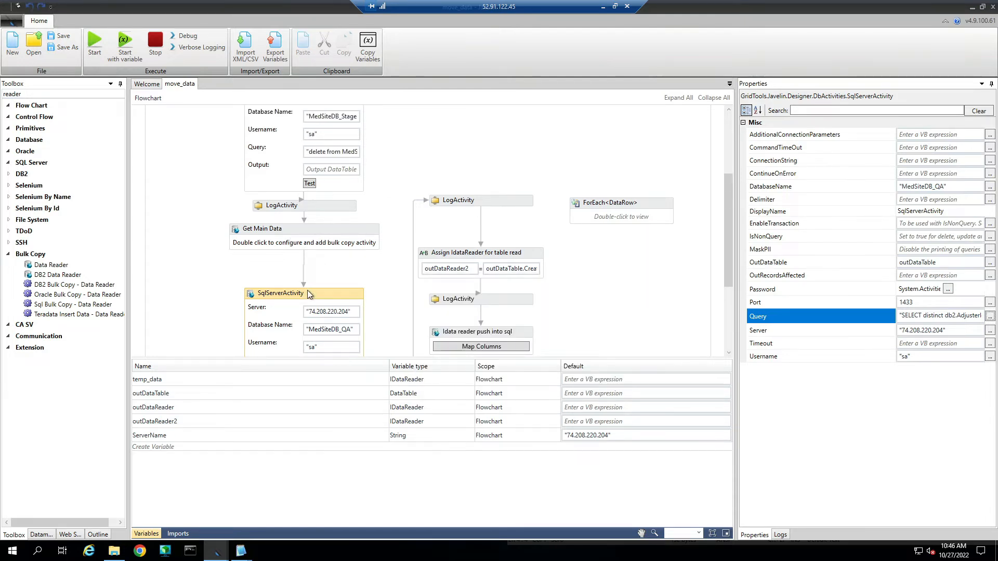
scroll(308, 290, down, 3)
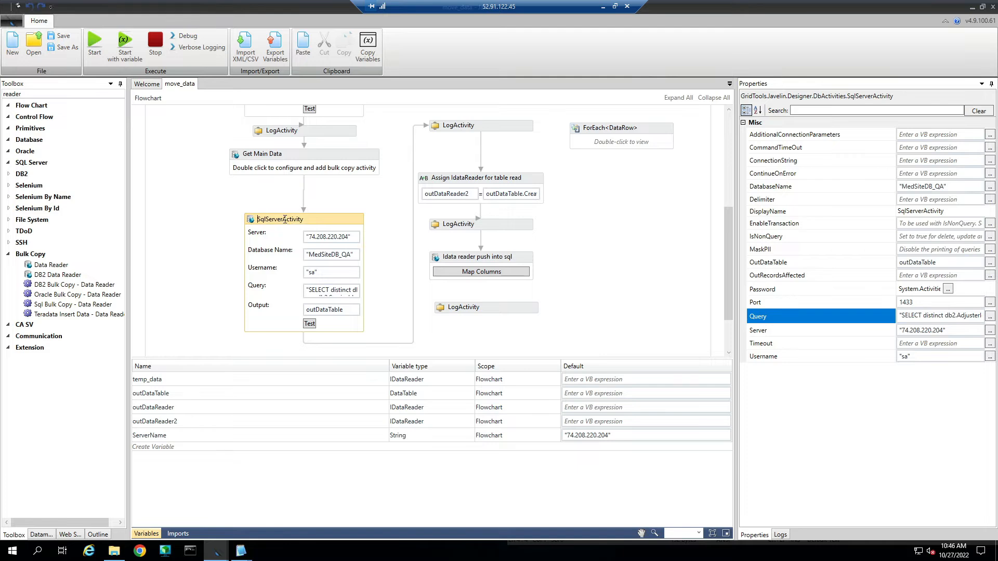
click(335, 290)
double_click(336, 290)
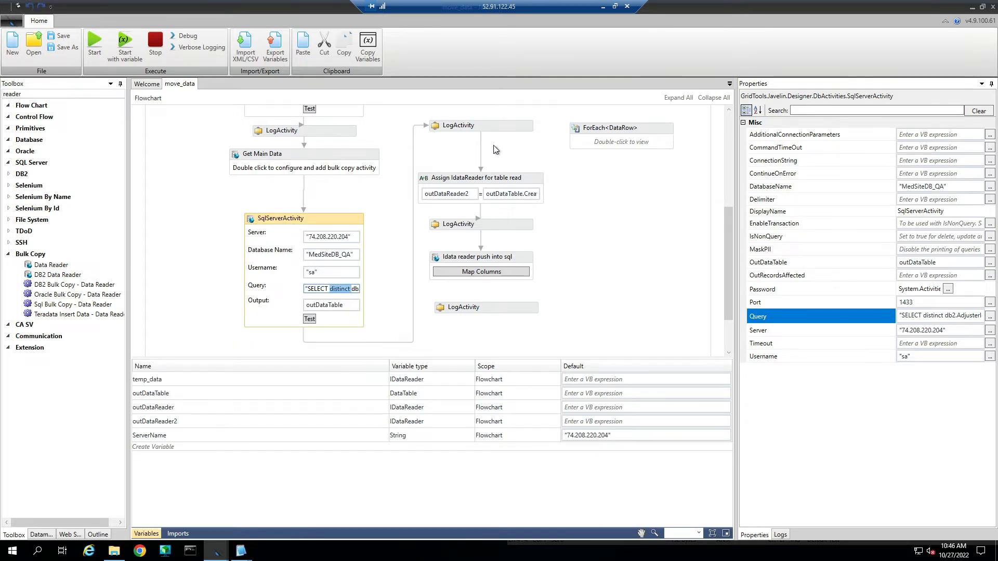
click(498, 124)
double_click(328, 307)
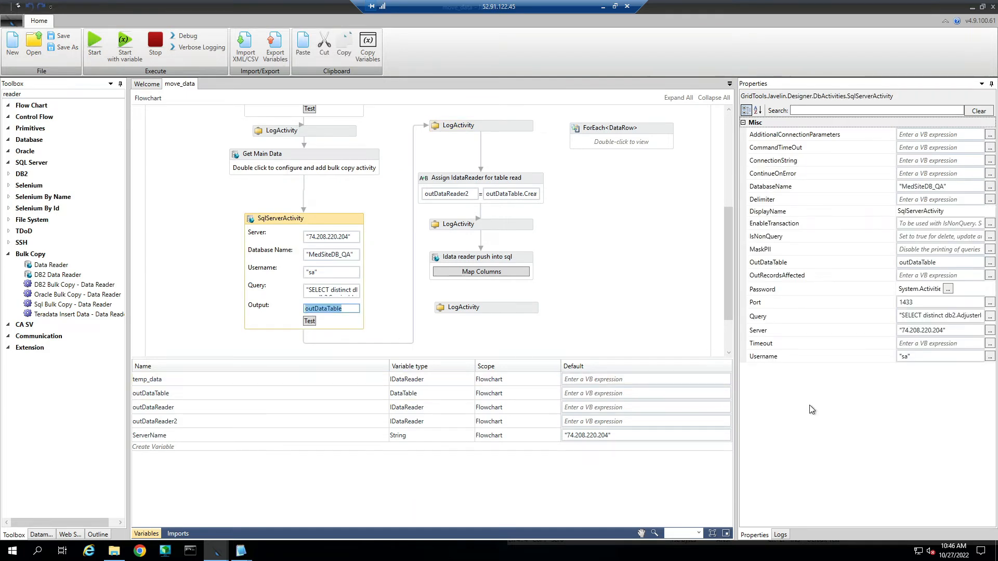
Inspect the MessageToLog expression of the LogActivity that follows SqlServerActivity, leaving it unchanged.
click(485, 124)
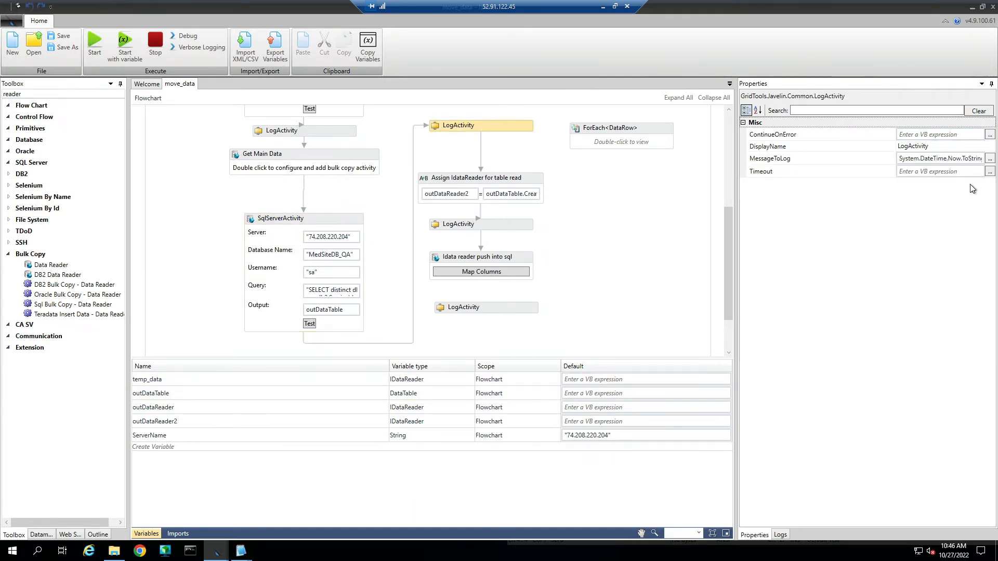
click(990, 159)
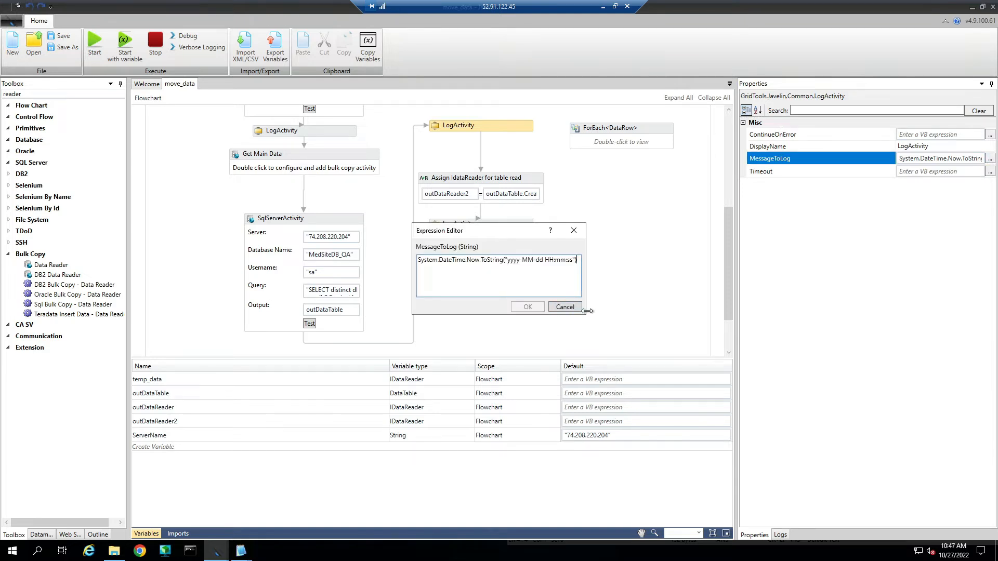
click(574, 230)
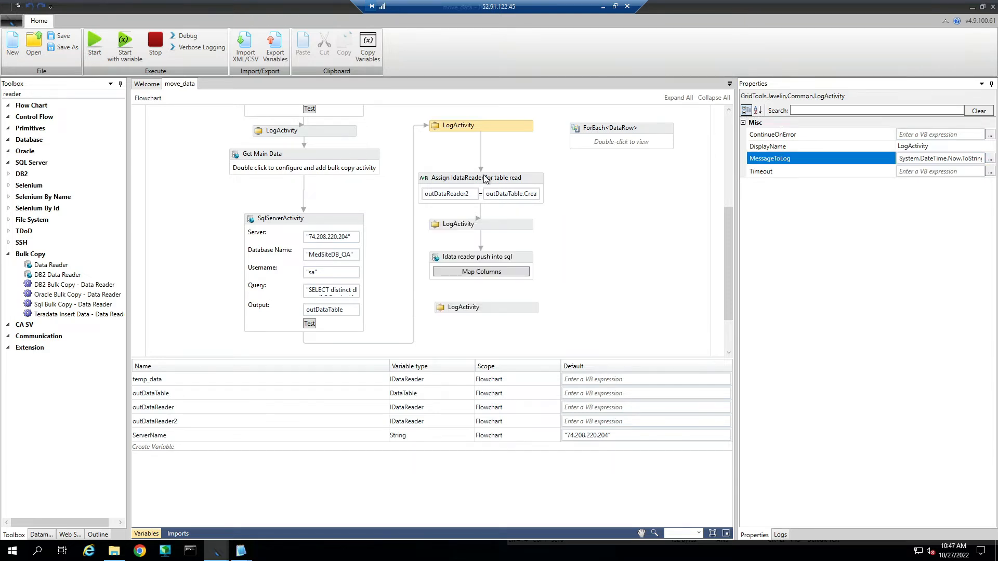
Examine the target variable and the CreateDataReader value expression in the Assign IdataReader for table read activity.
click(482, 179)
click(520, 194)
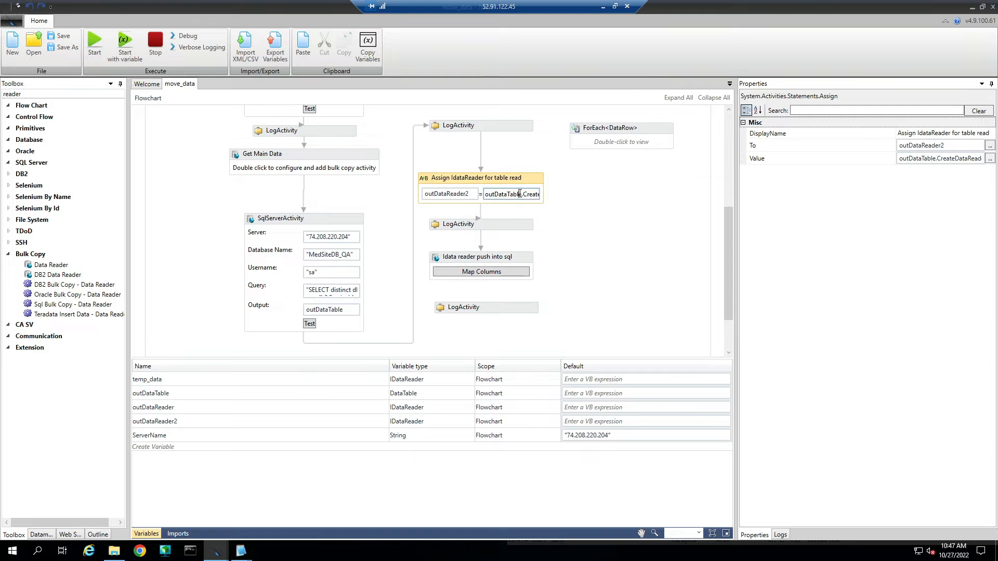
double_click(529, 193)
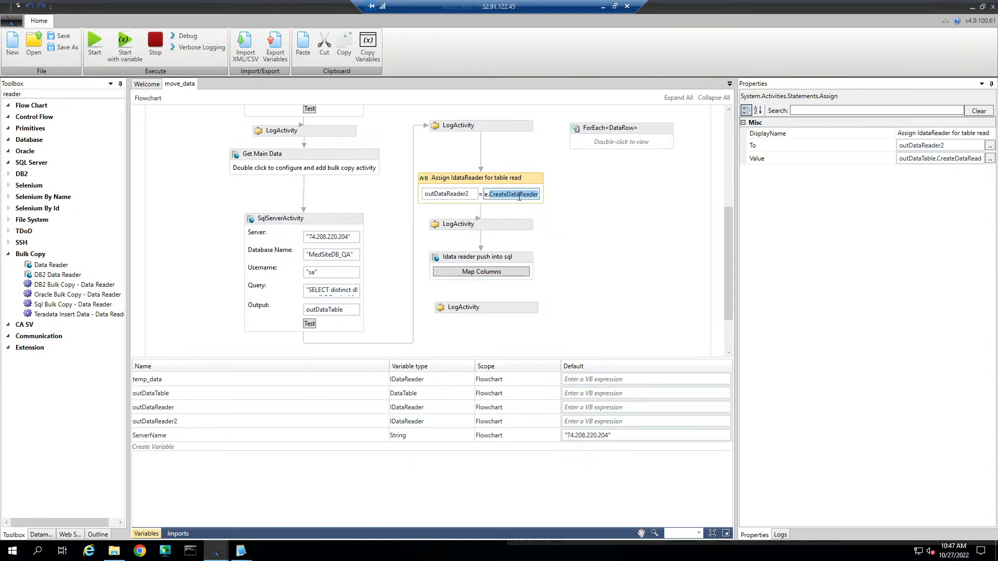
double_click(454, 199)
double_click(517, 195)
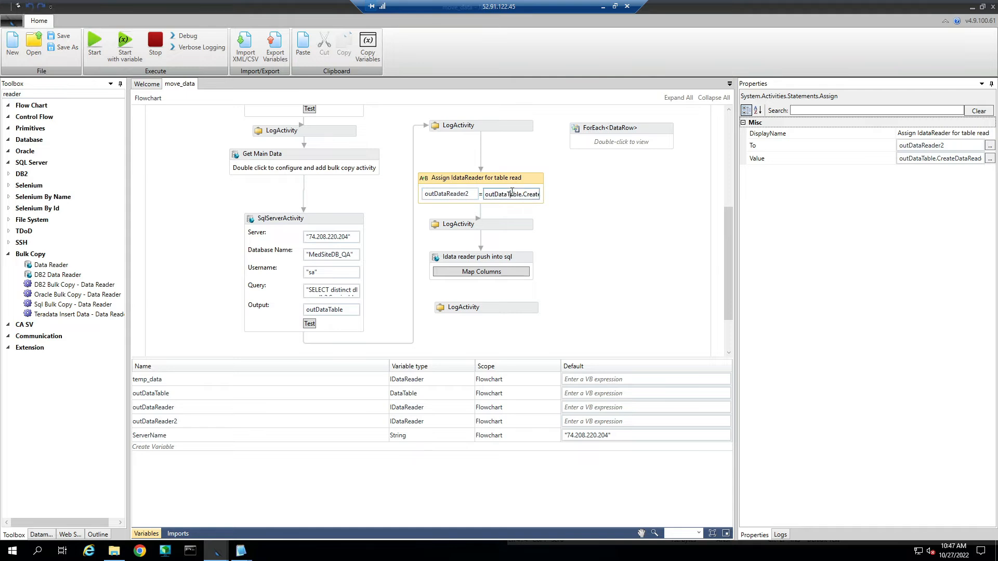
click(499, 193)
double_click(508, 193)
drag(523, 194, 552, 201)
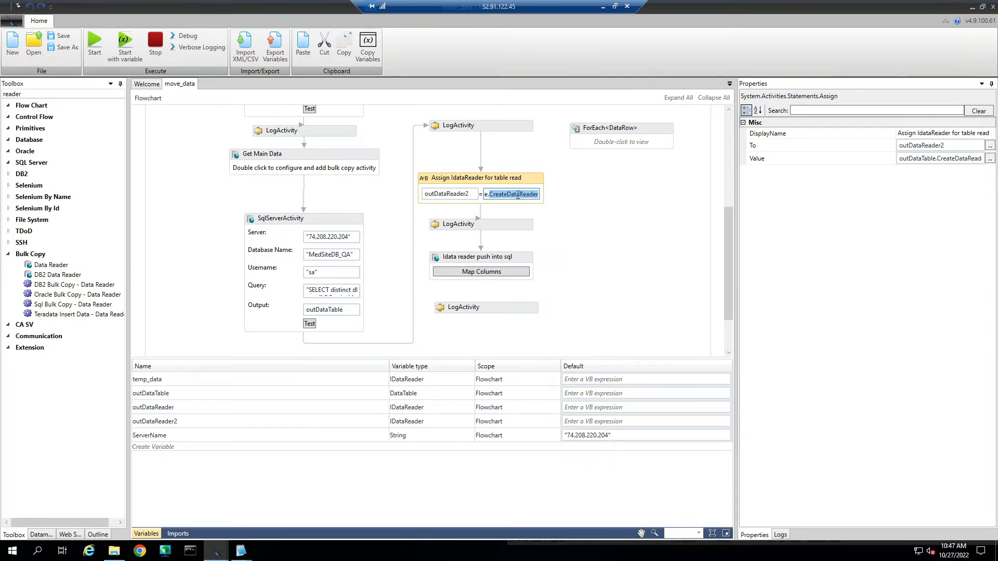
Inspect the MessageToLog expression of the LogActivity after the Assign activity and close the editor without changes.
click(488, 223)
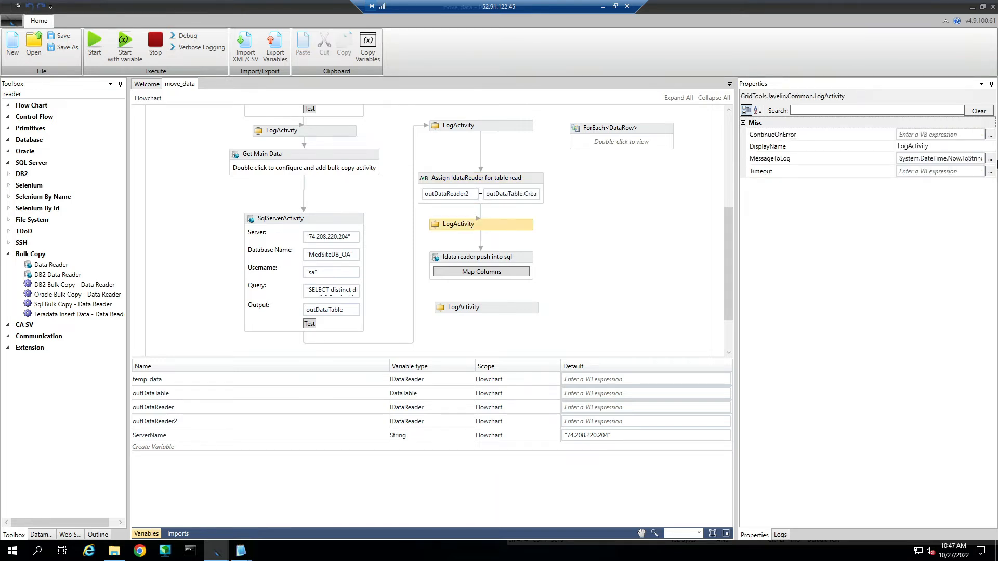
click(990, 159)
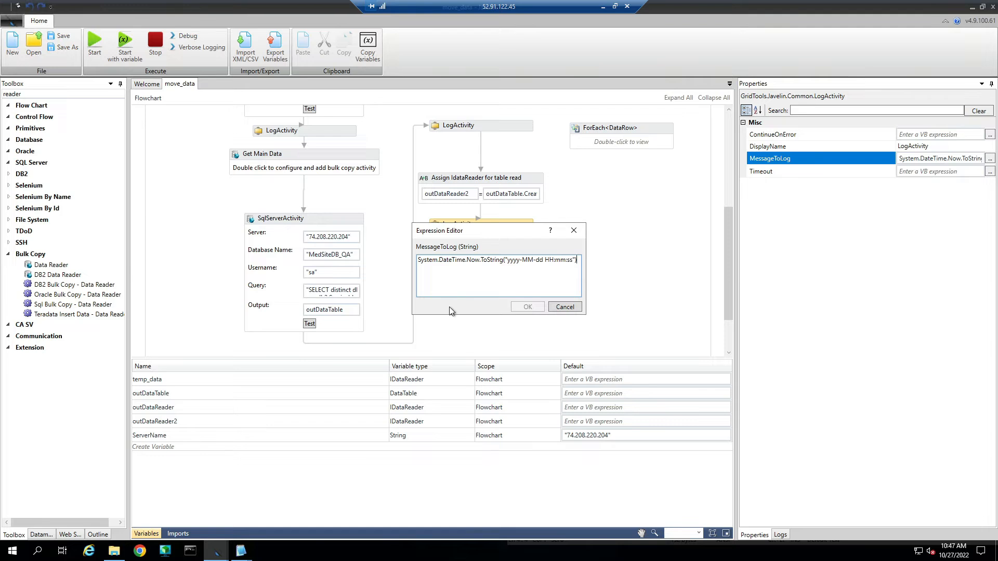
drag(494, 230, 600, 235)
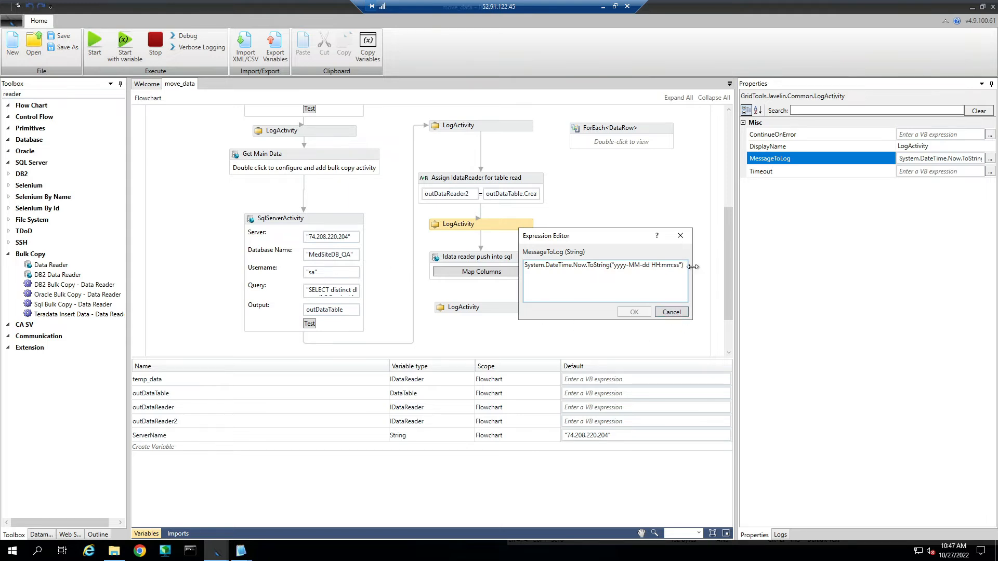
drag(692, 266, 481, 260)
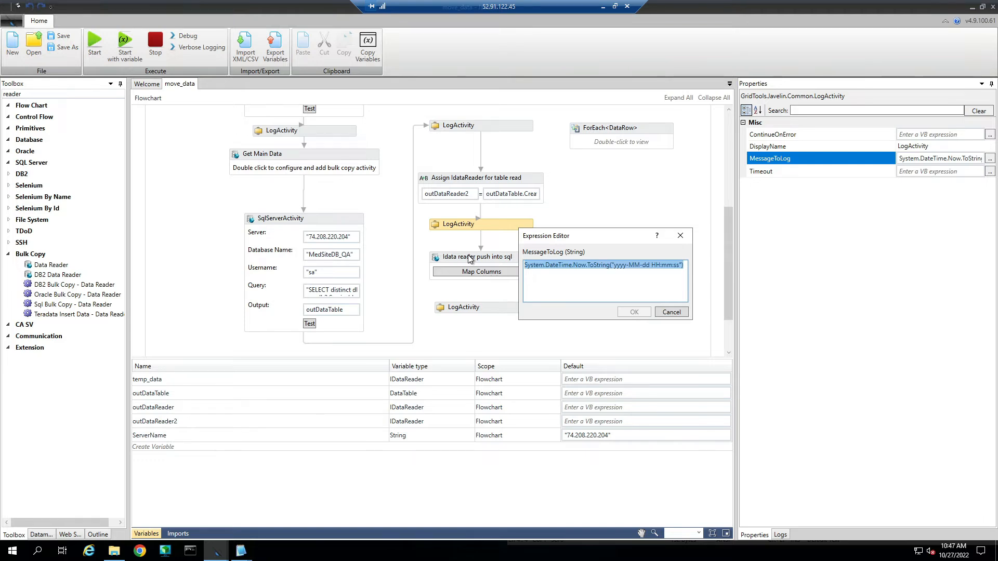
click(683, 315)
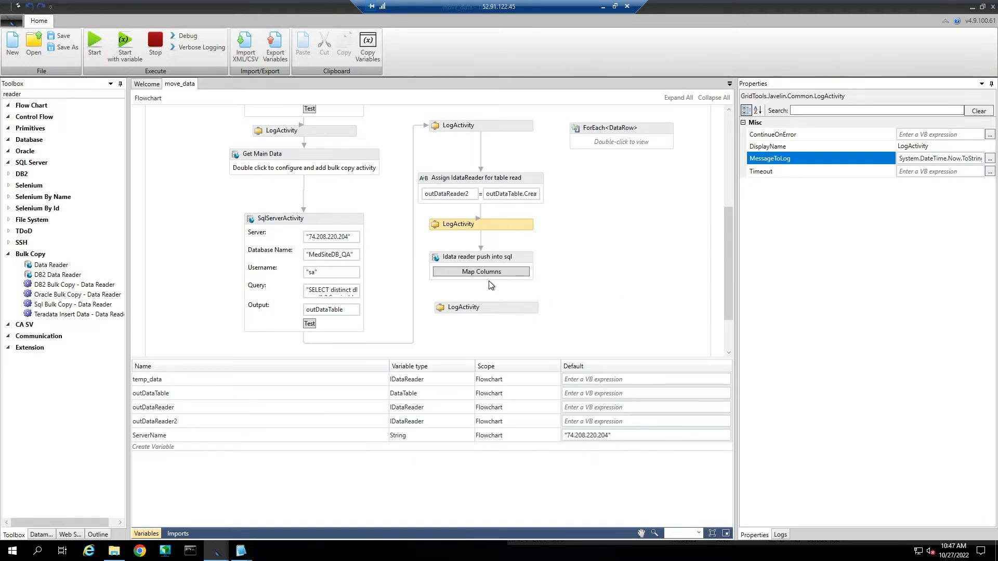
Review the Idata reader push into sql activity, then Get Main Data's out data reader and its nested SqlBulkCopyActivity.
click(475, 262)
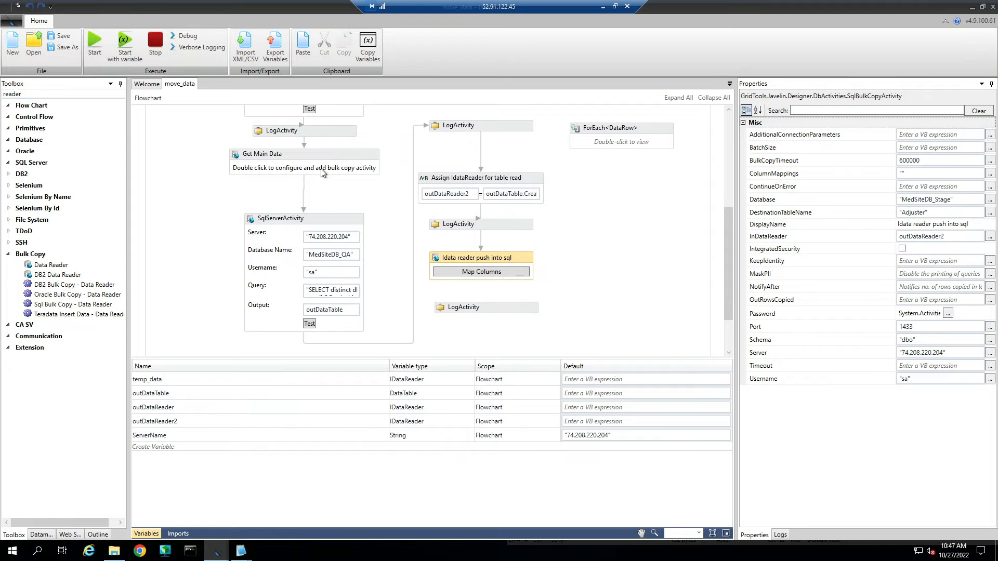
click(324, 155)
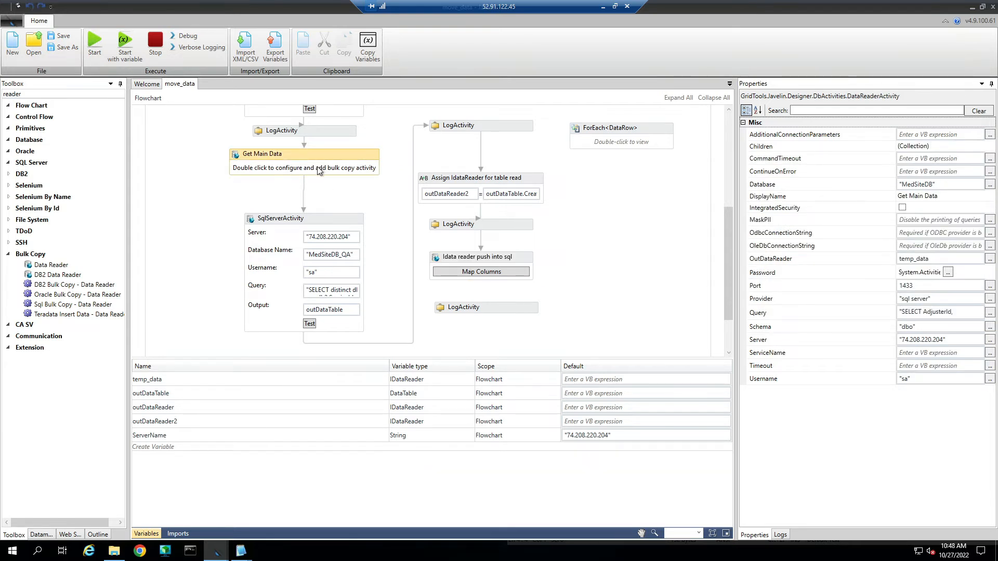
double_click(319, 171)
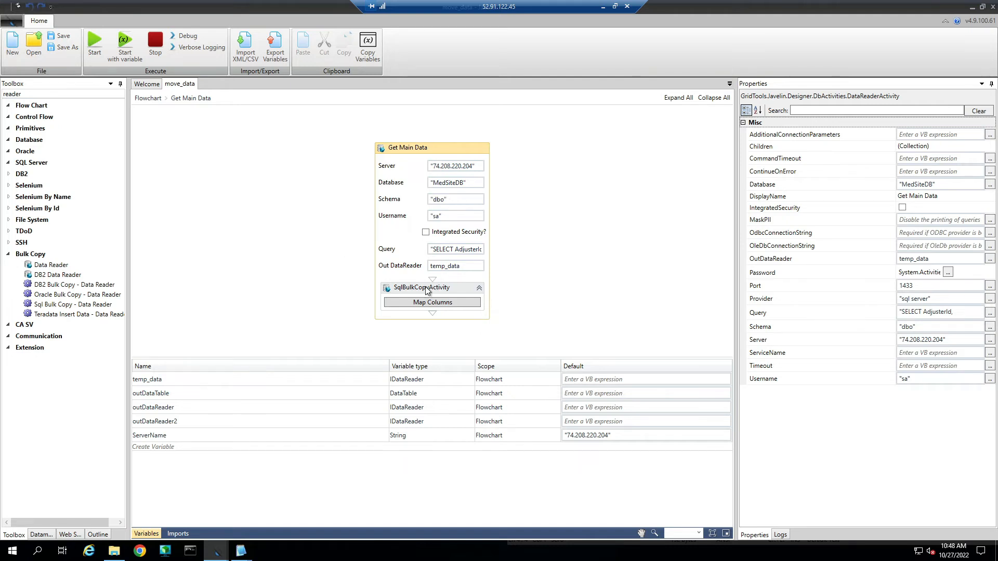
click(445, 266)
click(435, 288)
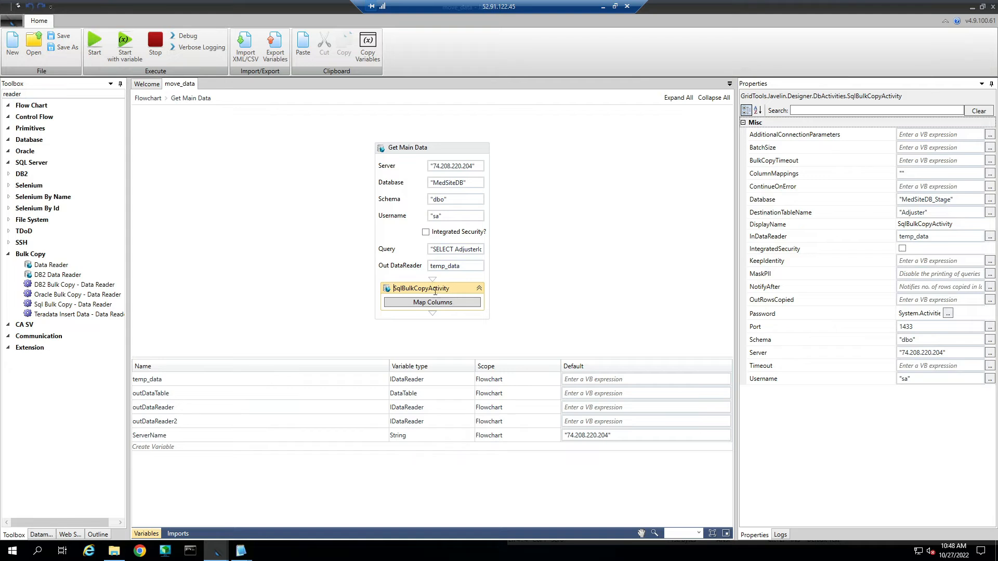
click(148, 97)
scroll(364, 260, down, 1)
click(378, 337)
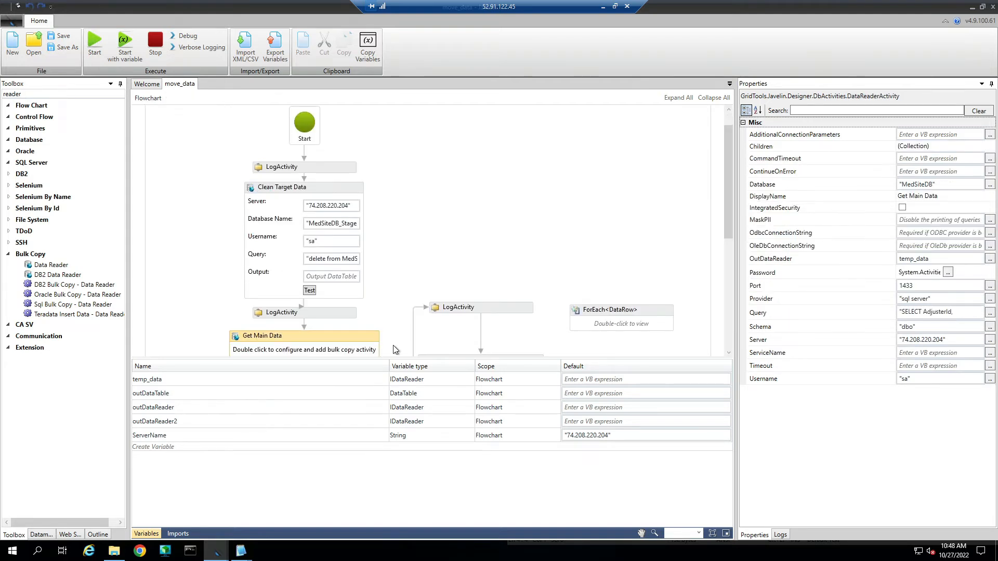
Check the database, destination table and InDataReader of Idata reader push into sql against the Assign activity's target variable.
scroll(531, 288, down, 6)
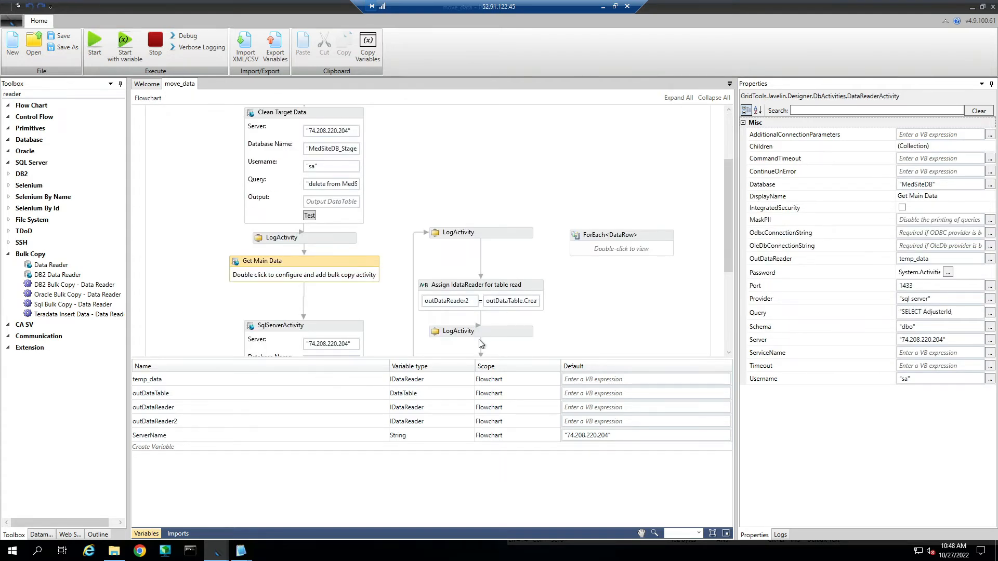
click(490, 293)
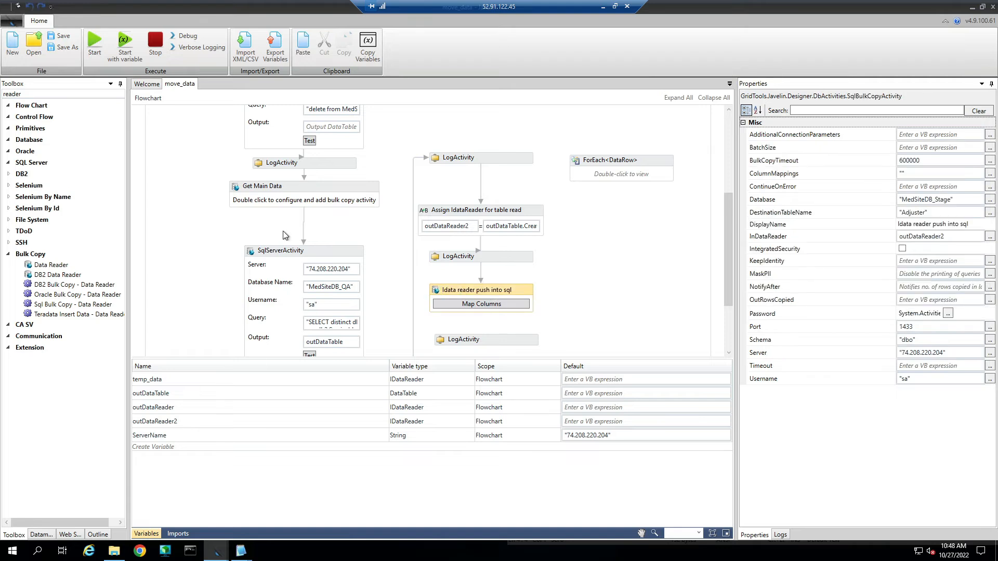
click(448, 226)
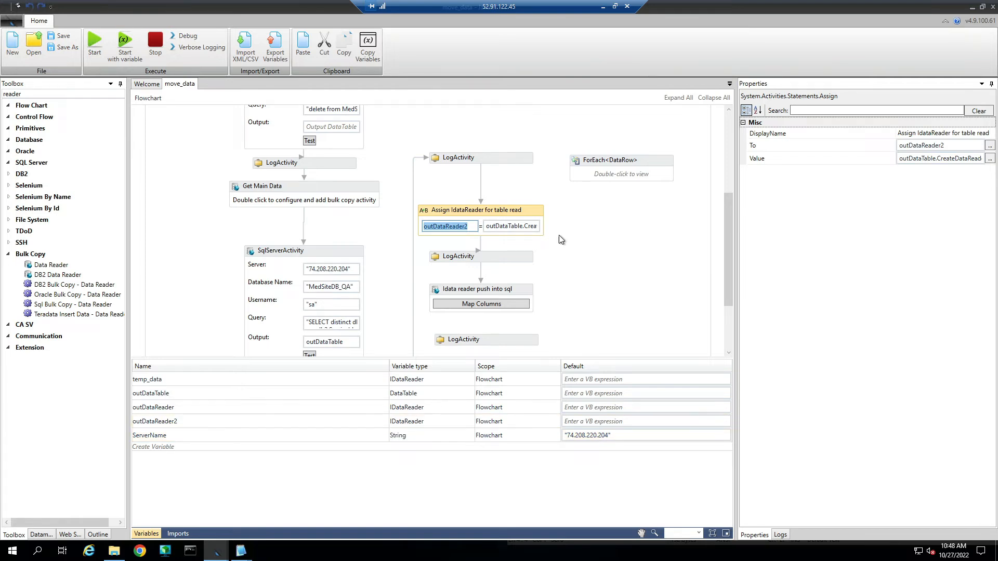
click(478, 293)
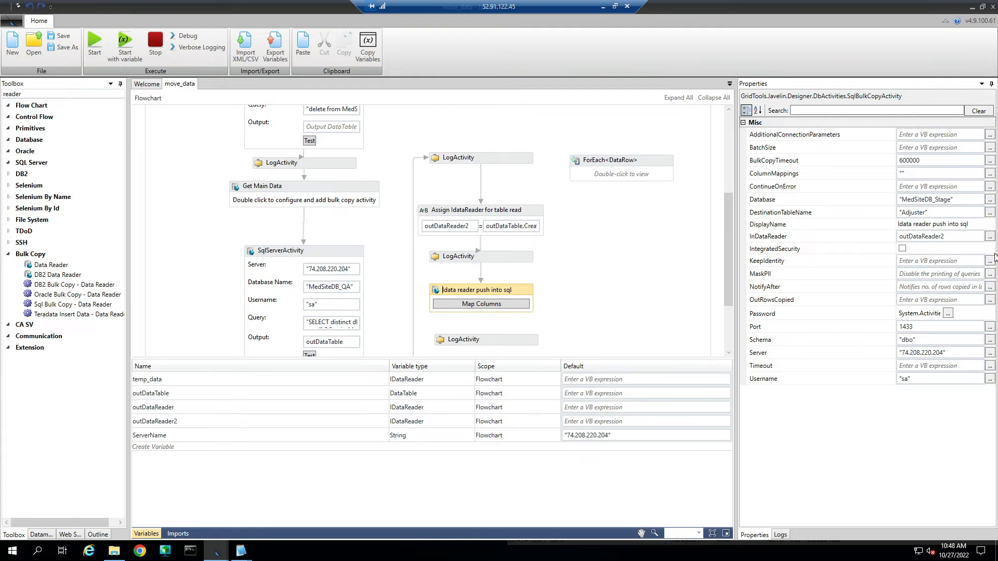
click(969, 200)
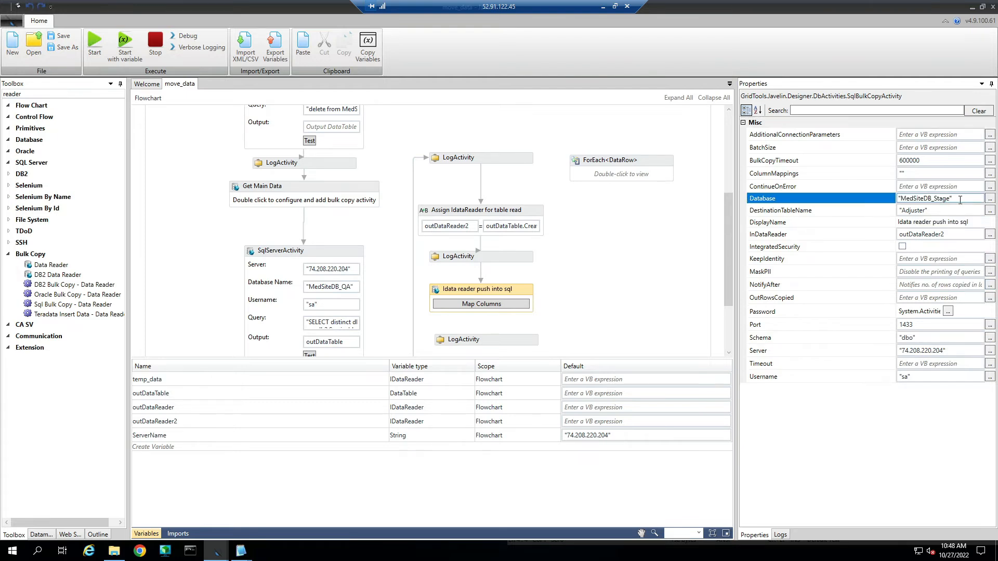
click(941, 212)
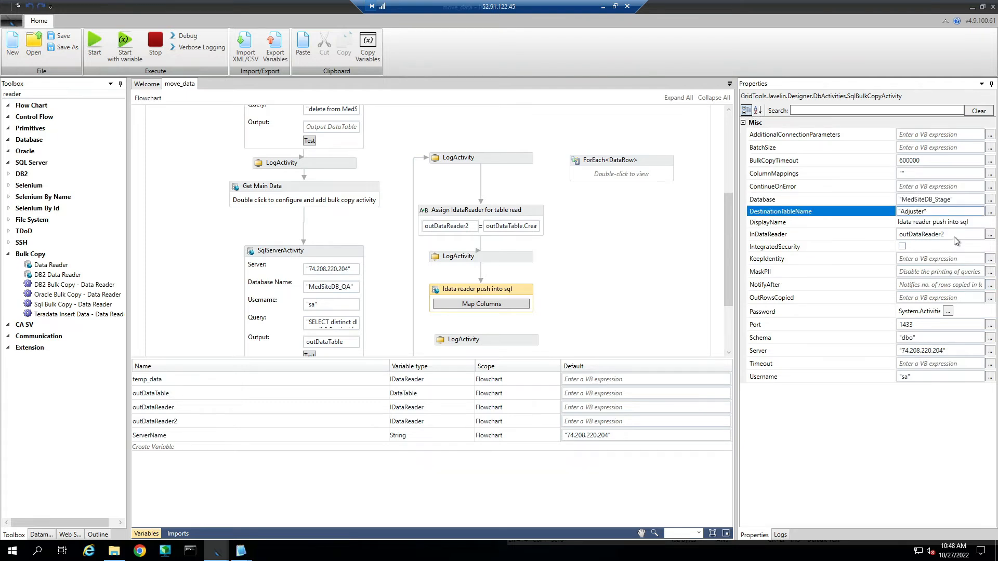
click(827, 241)
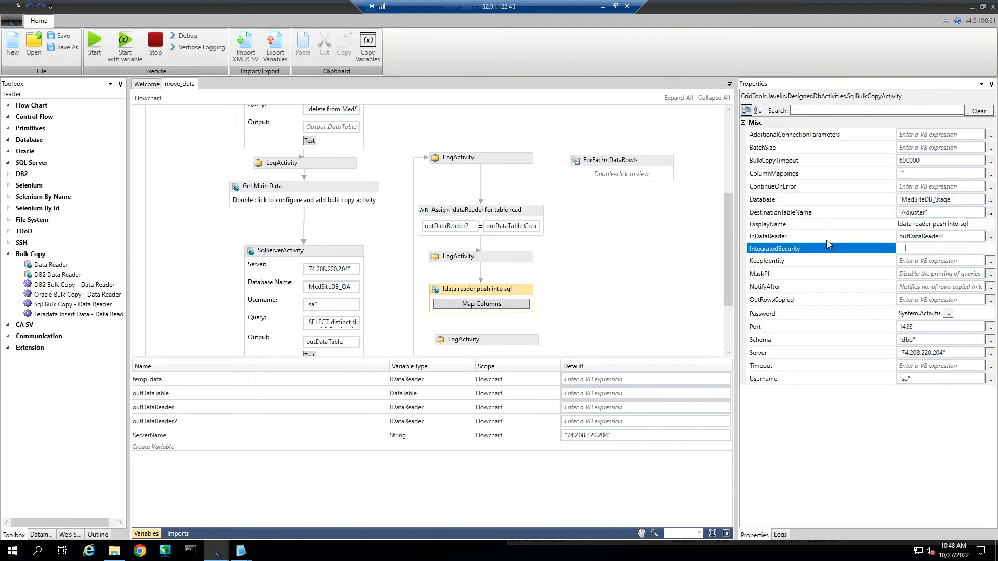
Trace the flow from Clean Target Data through Get Main Data and SqlServerActivity to the data reader assignment.
scroll(519, 252, down, 2)
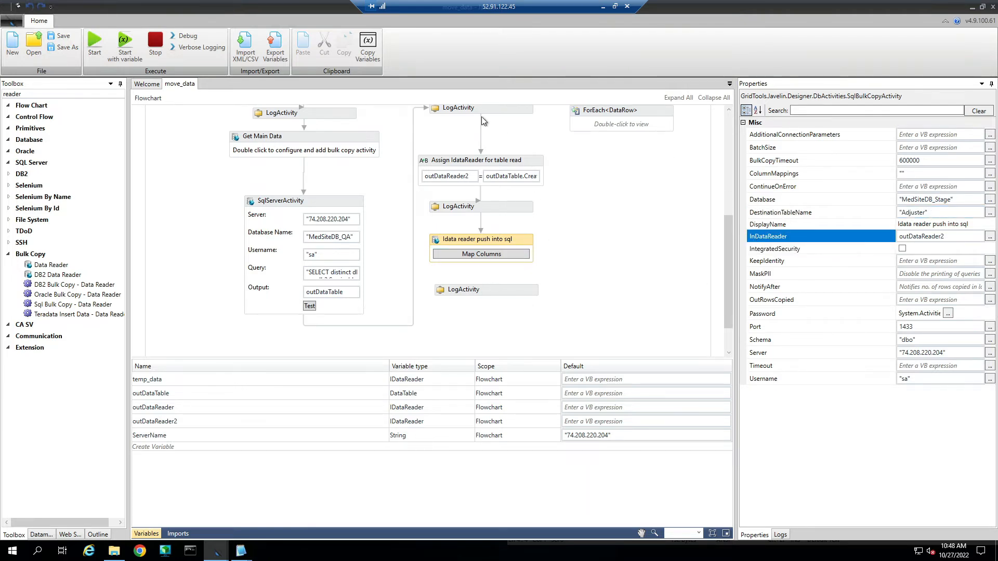
scroll(388, 230, up, 9)
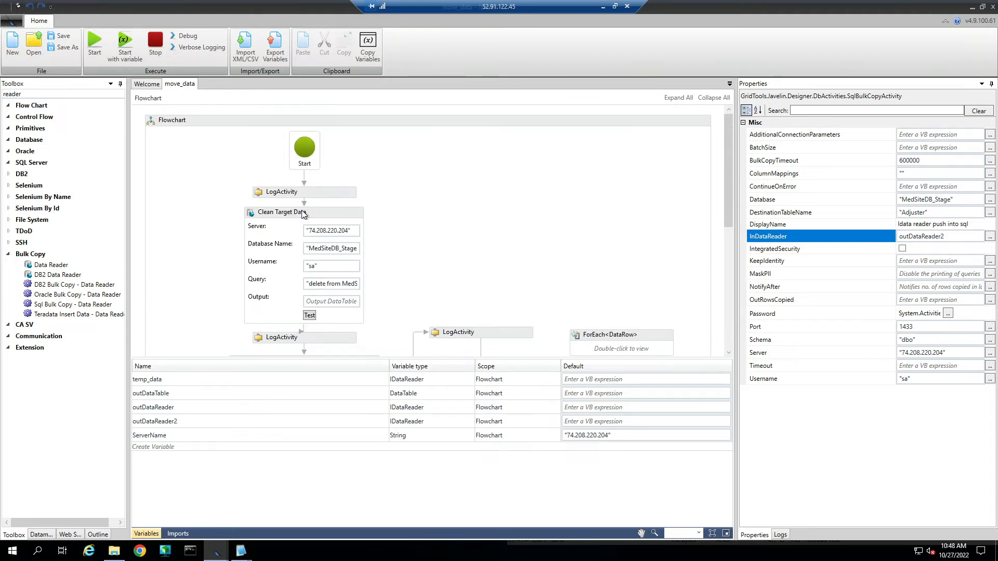
click(304, 213)
scroll(343, 298, down, 4)
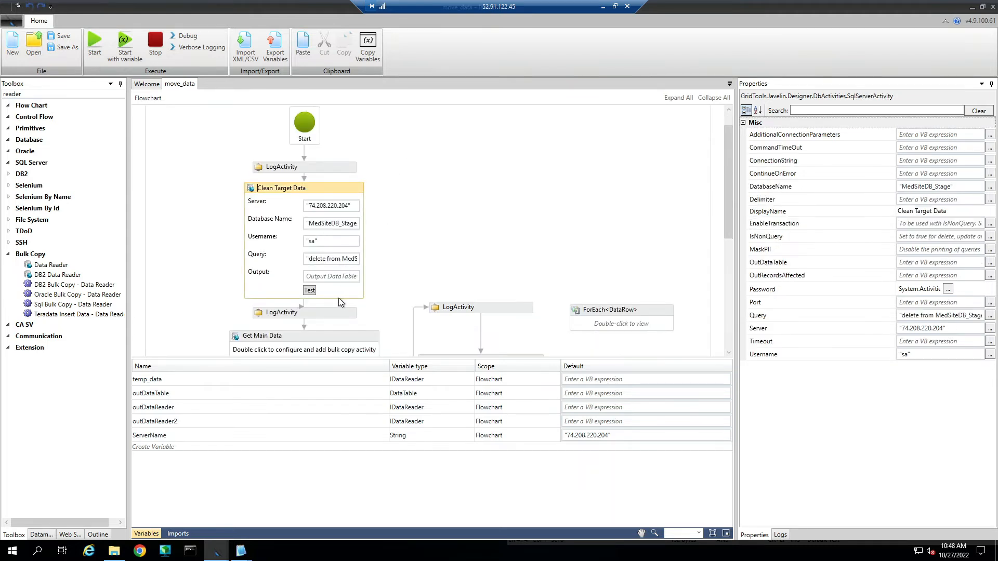
click(306, 260)
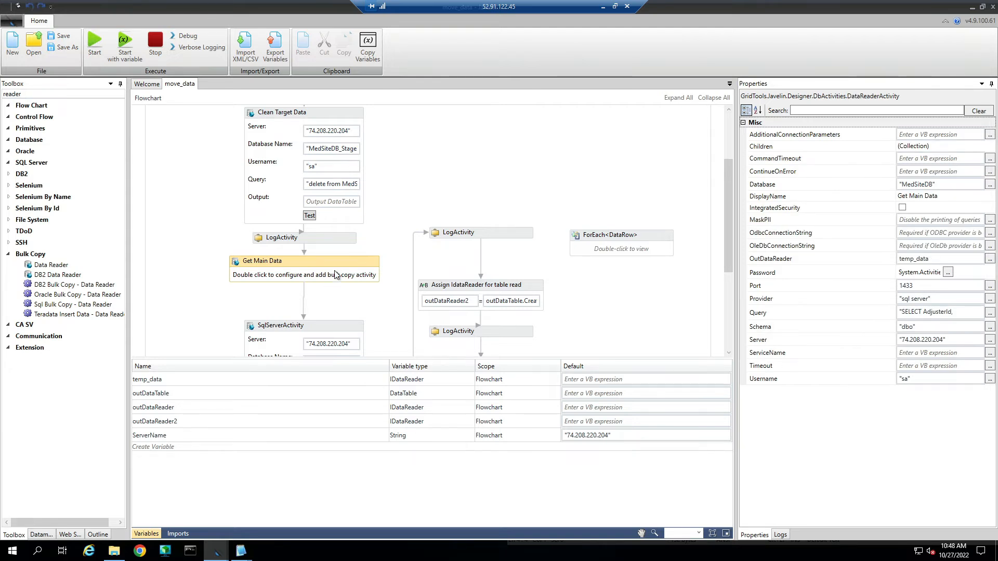
scroll(335, 275, down, 6)
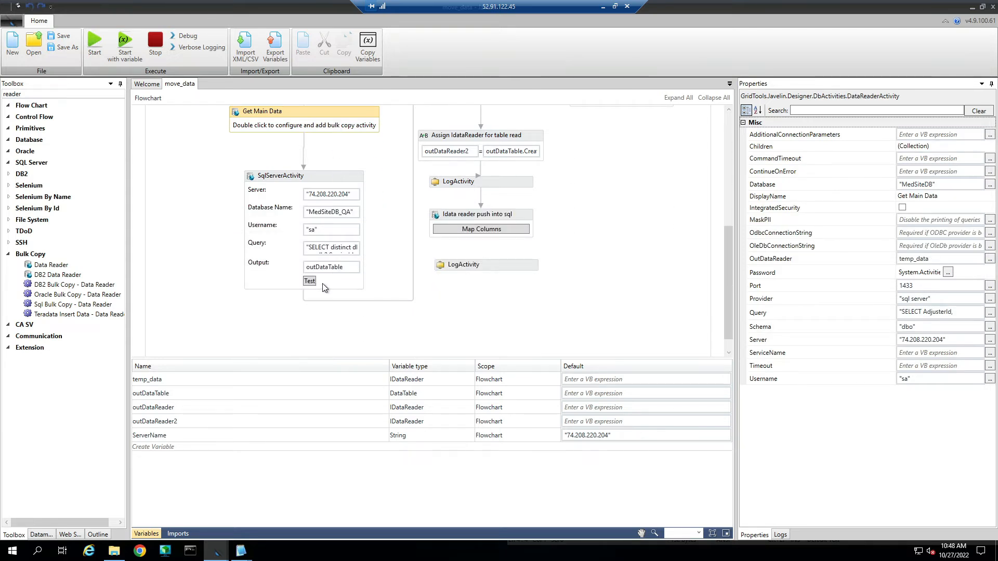
scroll(330, 281, up, 4)
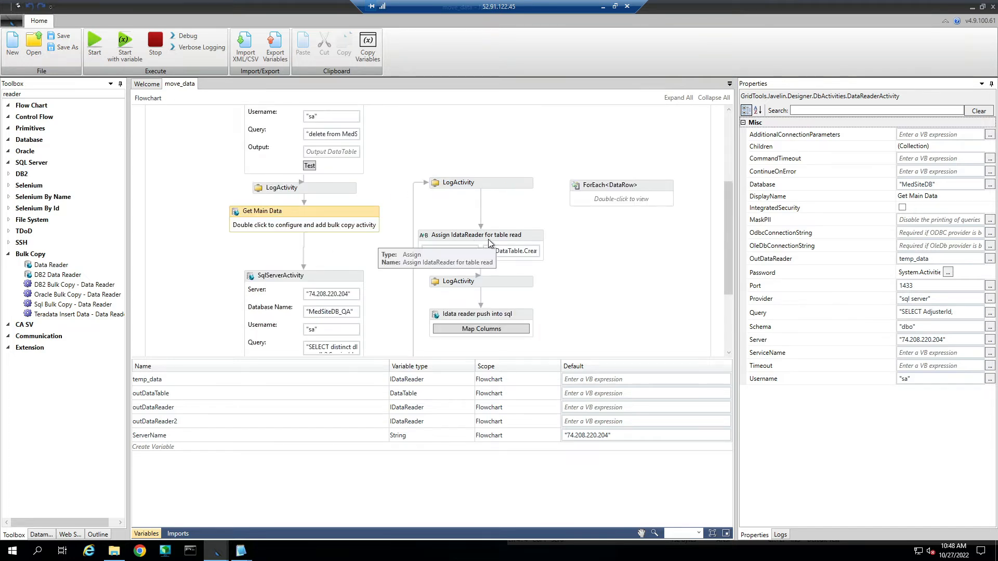
Switch from the remote session to DataGrip and create a new query console.
click(602, 8)
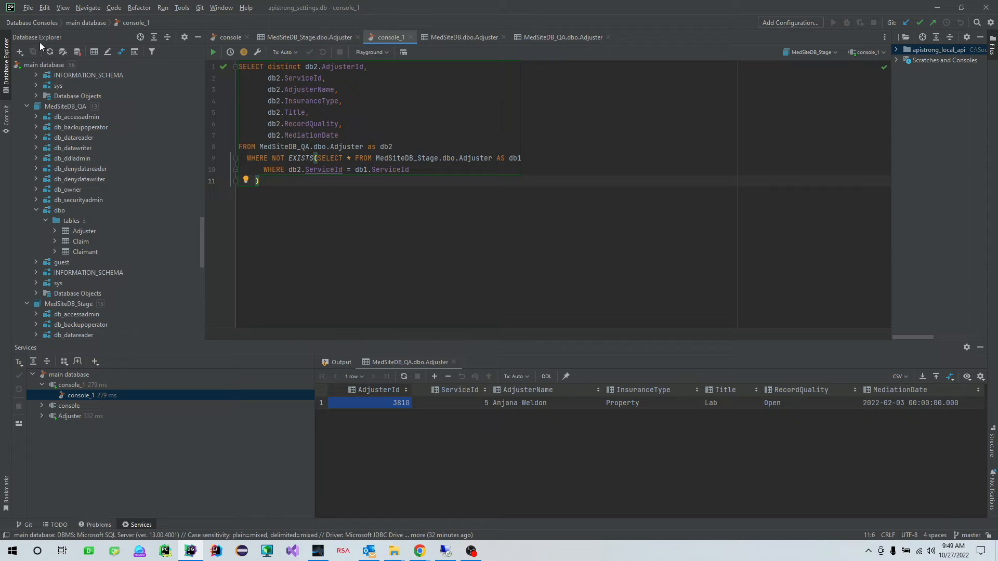
click(29, 7)
mouse_move(46, 21)
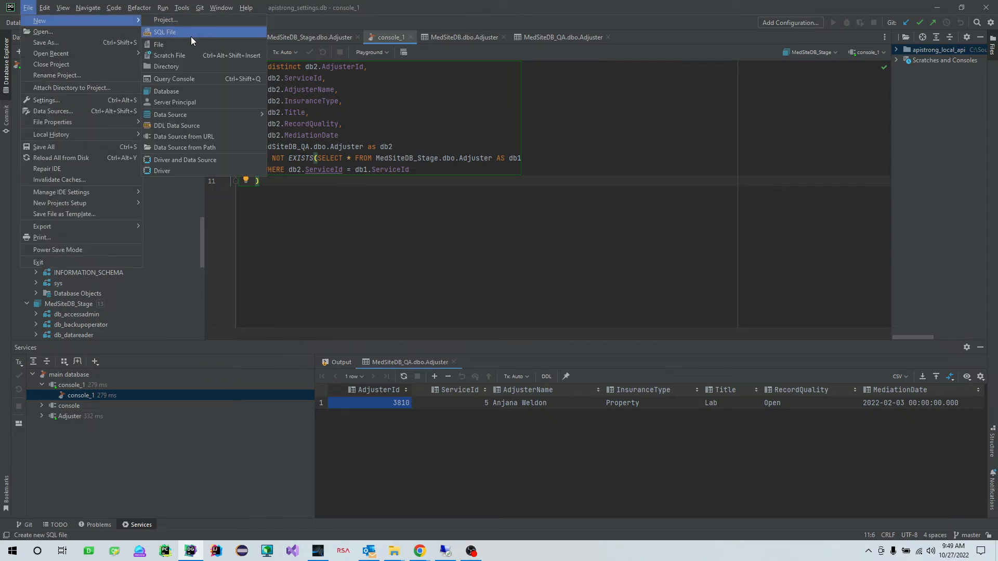
click(198, 79)
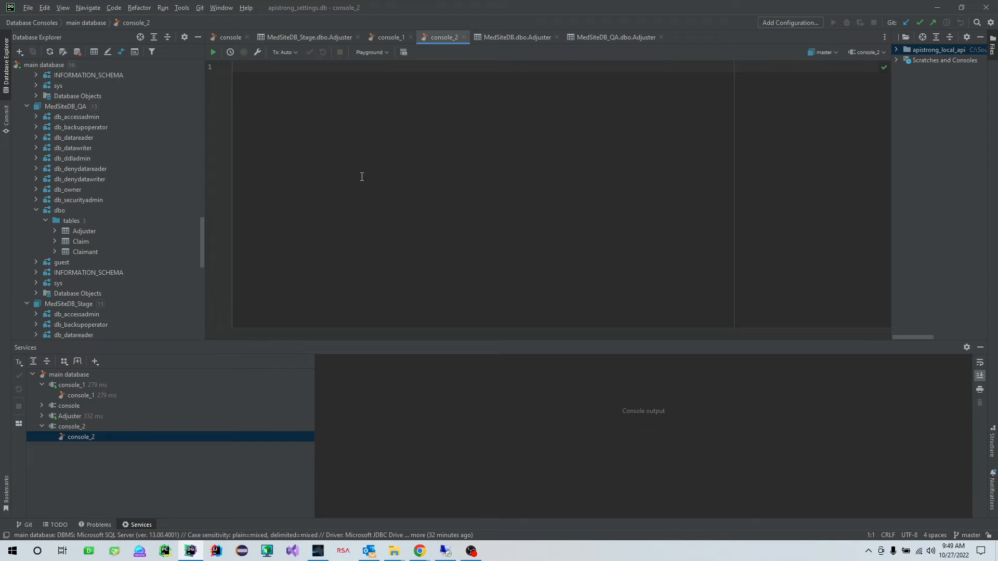
Write and run the query select count(*) from MedSiteDB.dbo.Adjuster, and select the returned count.
text(select count*)
key(BackSpace)
text((*)
key(End)
key(Return)
text(from medsite)
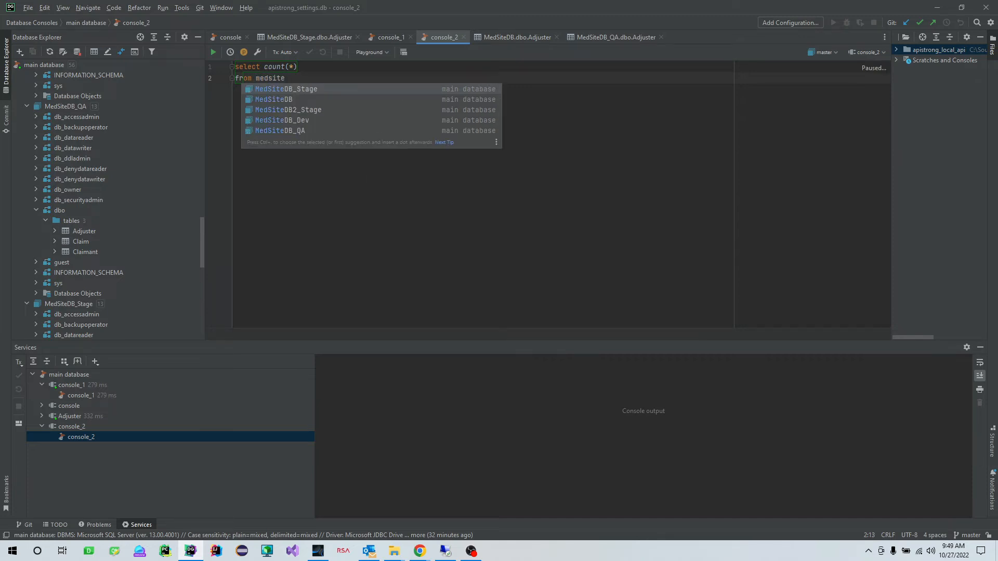
key(Down)
key(ctrl+period)
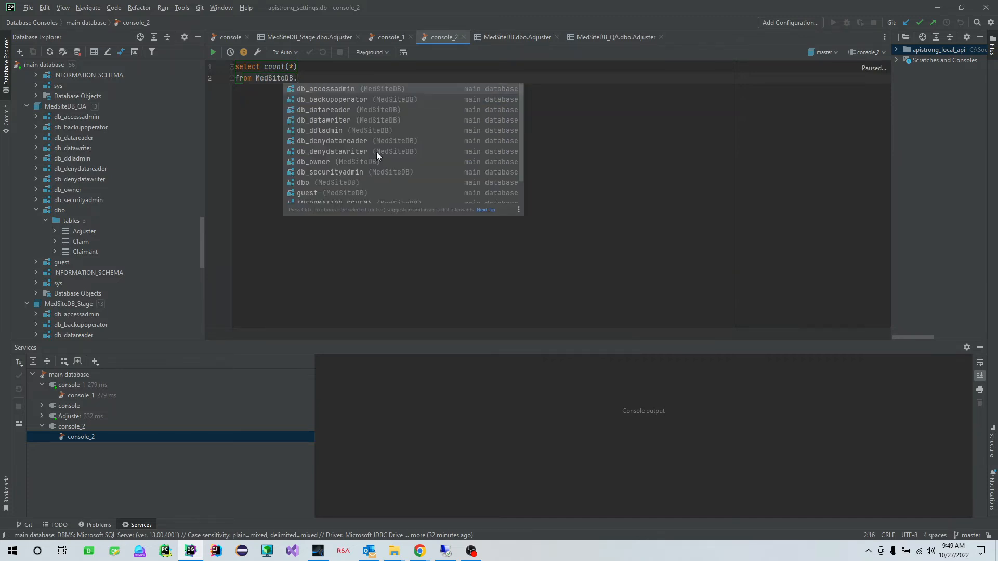
click(329, 183)
text(.)
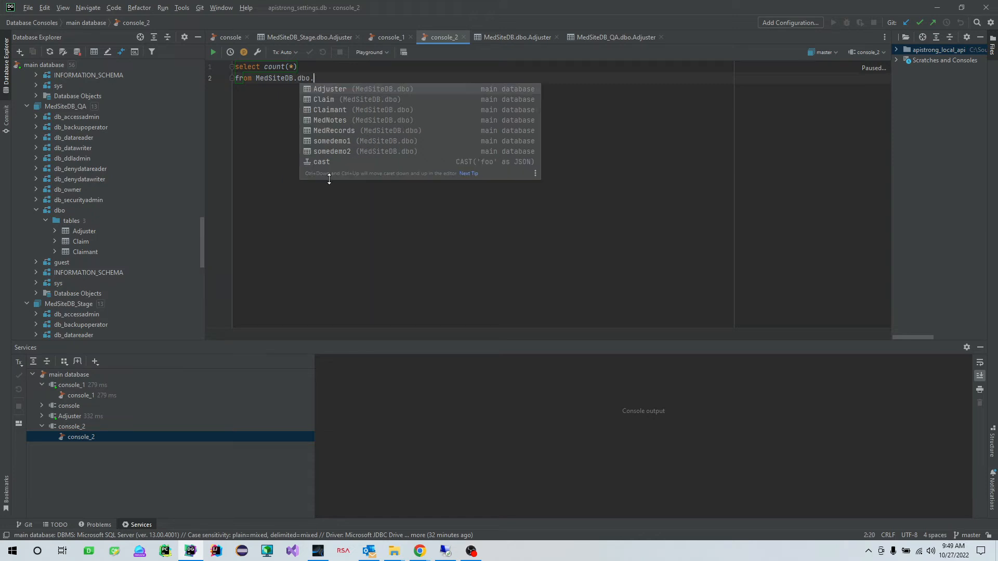
click(368, 89)
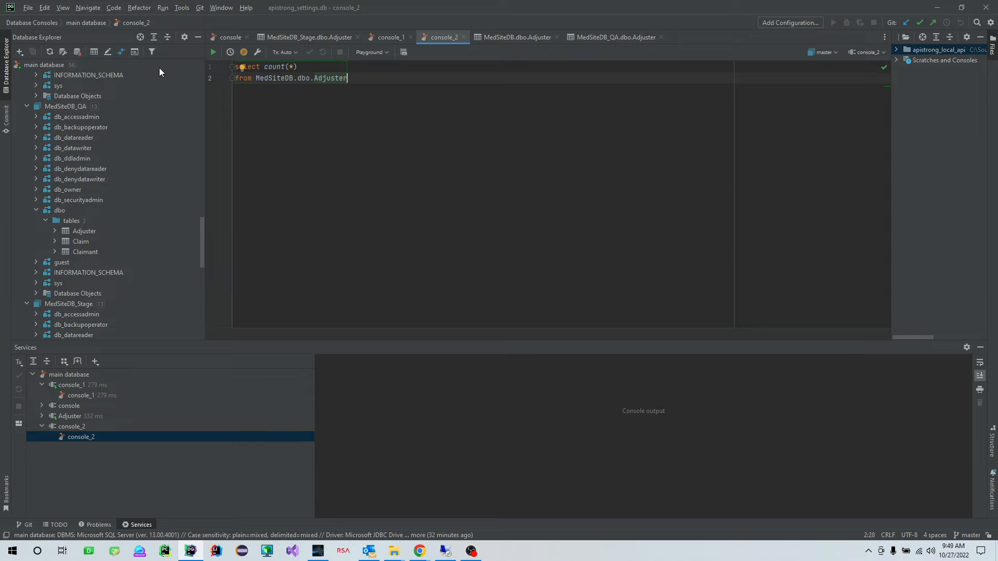
click(213, 52)
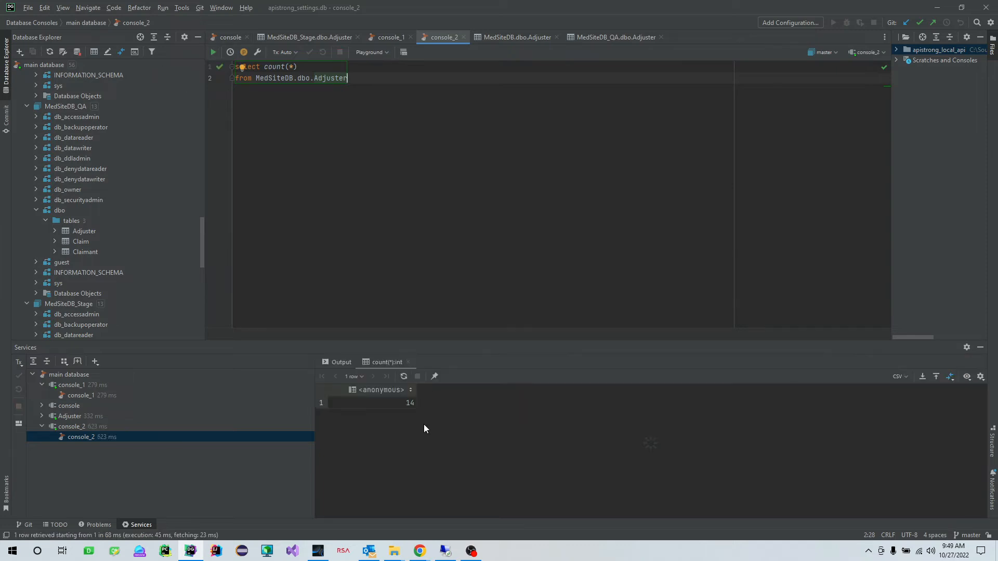
click(411, 404)
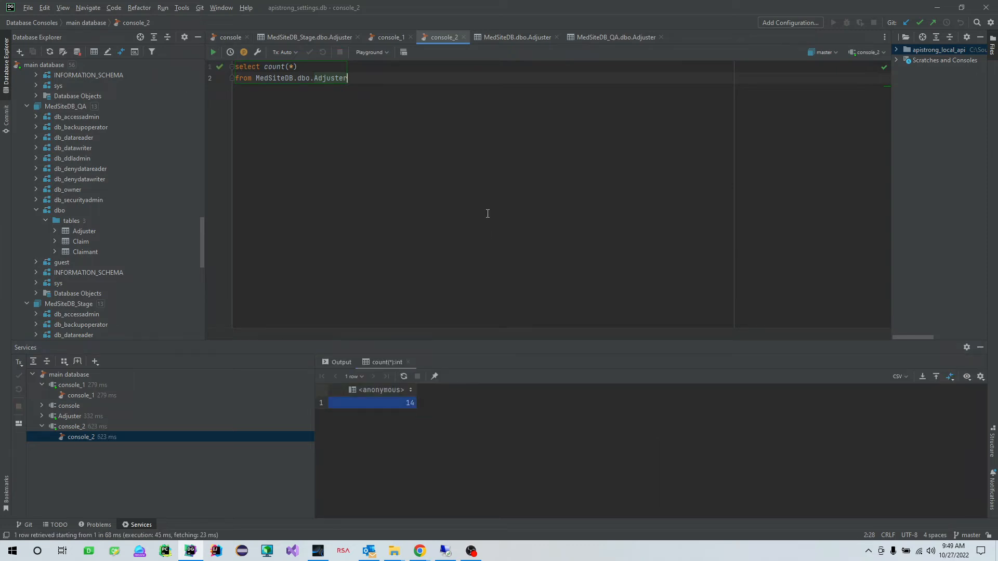
Change the count query's database to MedSiteDB_QA and run it on the Adjuster table.
click(297, 77)
key(Left)
text(_QA)
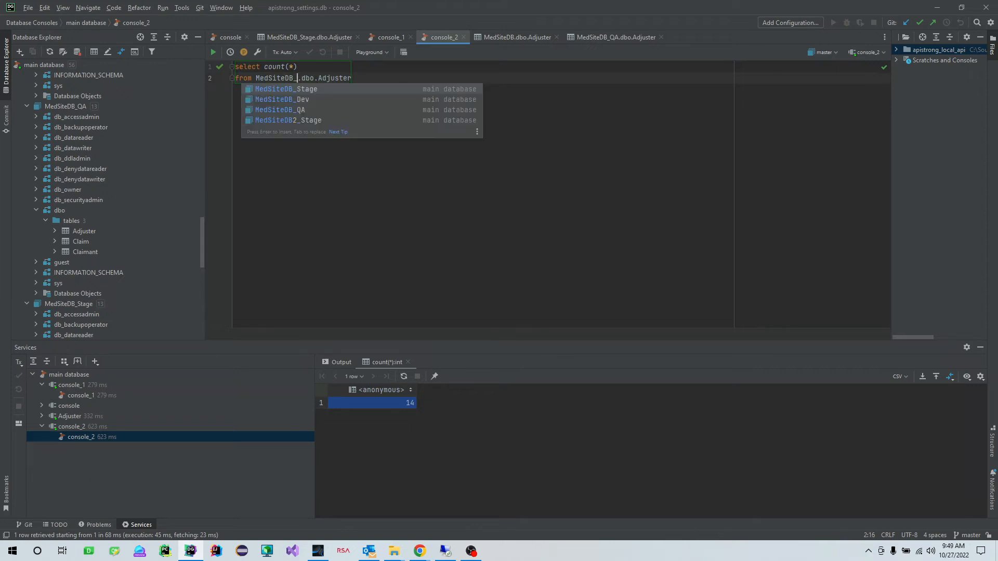
click(361, 140)
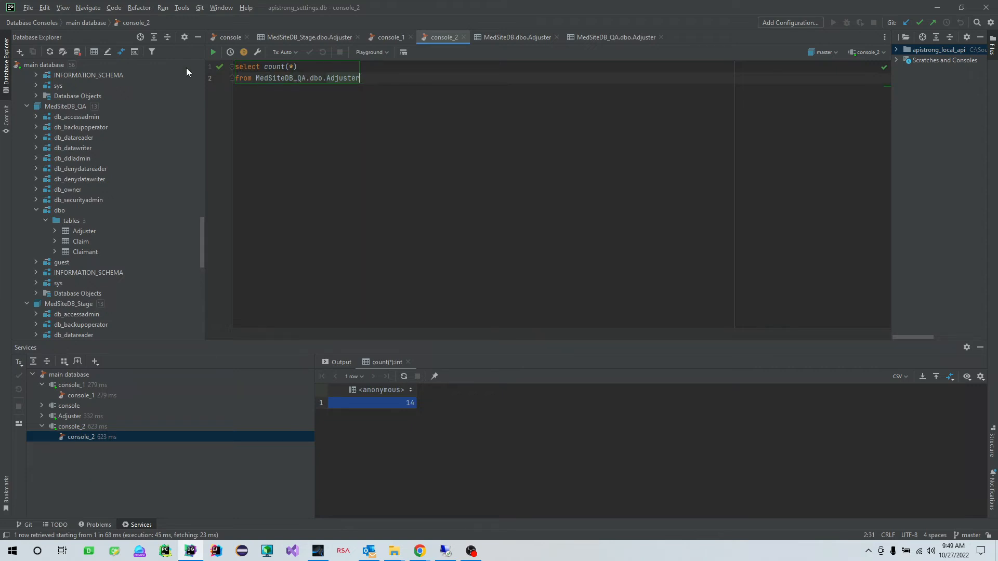
click(213, 52)
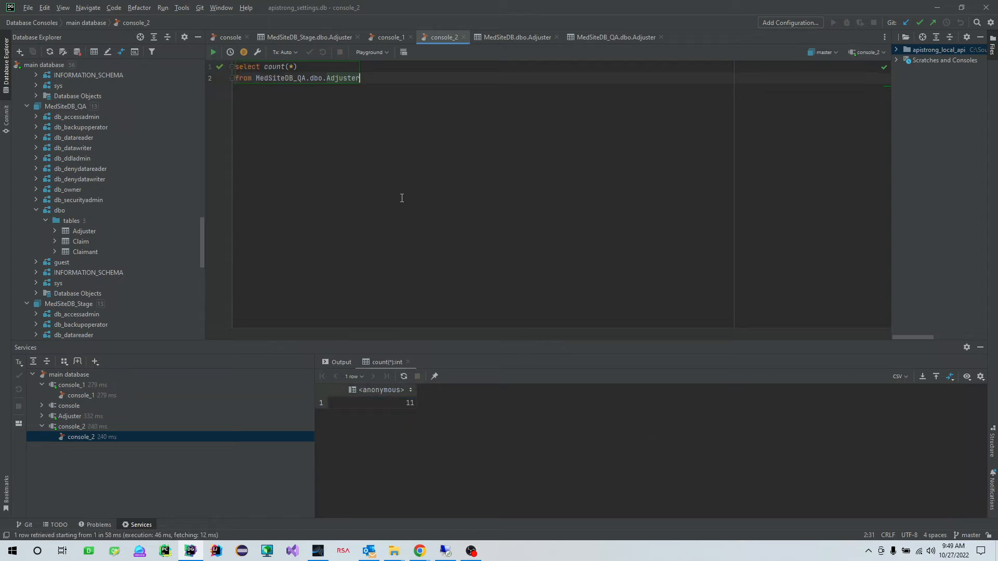
Point the count query to MedSiteDB_Stage.dbo.Adjuster, run it, and select the returned count.
click(301, 78)
key(Right)
key(Right)
key(Right)
key(BackSpace)
key(BackSpace)
key(BackSpace)
key(End)
click(299, 77)
click(294, 78)
text(_stage)
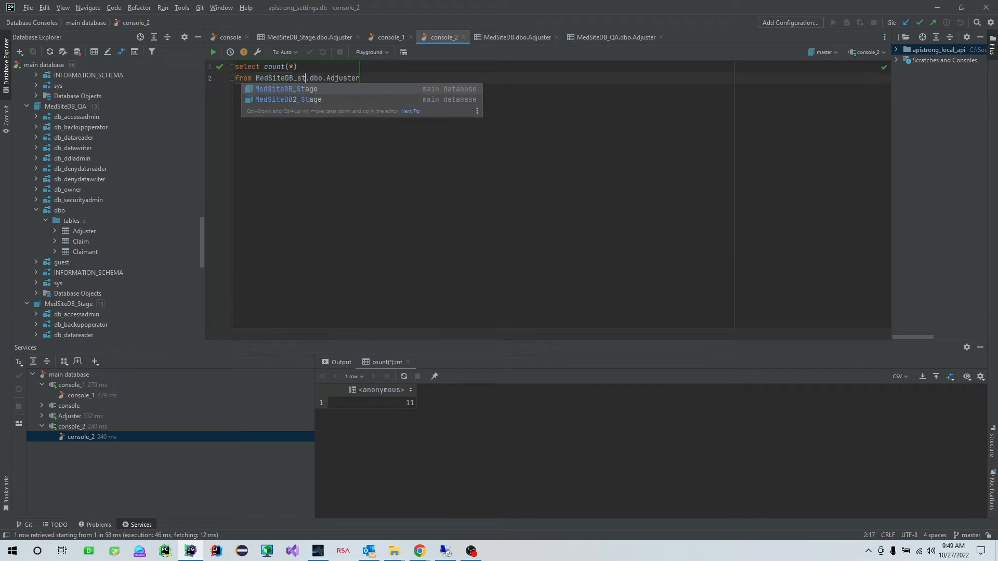
double_click(329, 92)
key(ctrl+Right)
key(ctrl+Right)
click(213, 53)
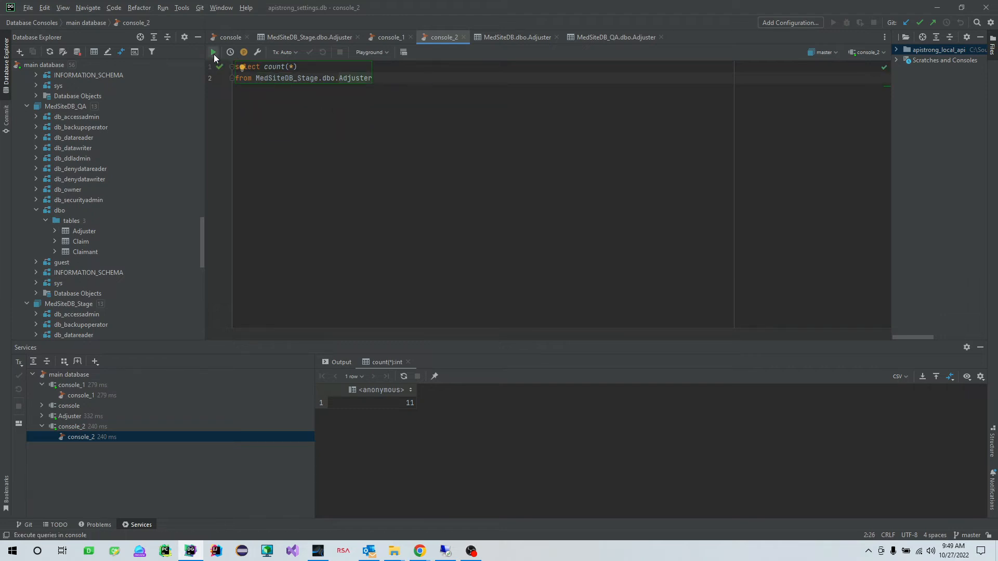
click(406, 403)
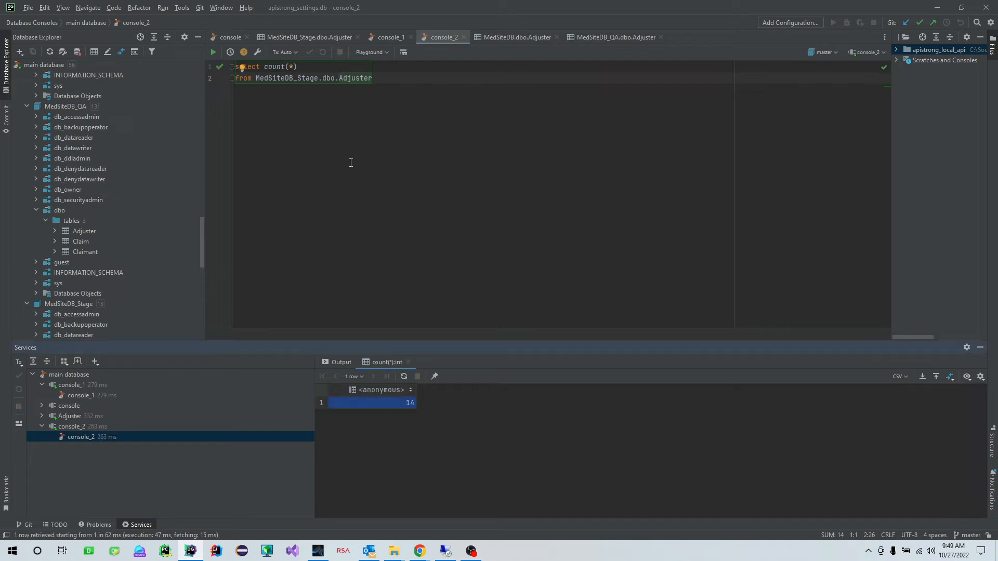
Remove the _Stage suffix from the count query so that it reads from MedSiteDB.dbo.Adjuster.
click(315, 78)
drag(318, 78, 293, 83)
key(BackSpace)
click(470, 150)
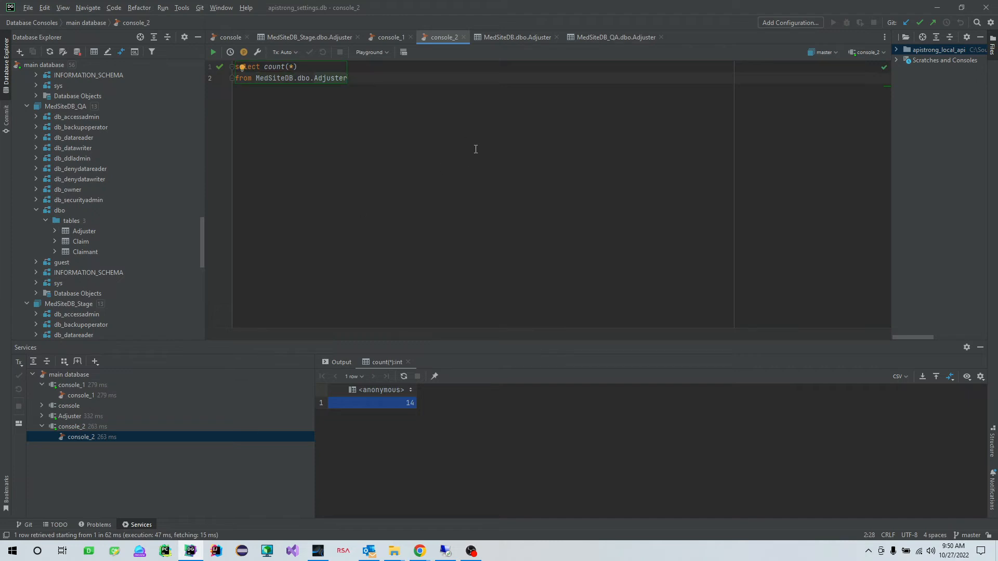
Rerun the whole SELECT distinct query with the NOT EXISTS condition in console_1, comparing QA and Stage adjusters.
click(395, 39)
drag(431, 183, 222, 67)
click(212, 52)
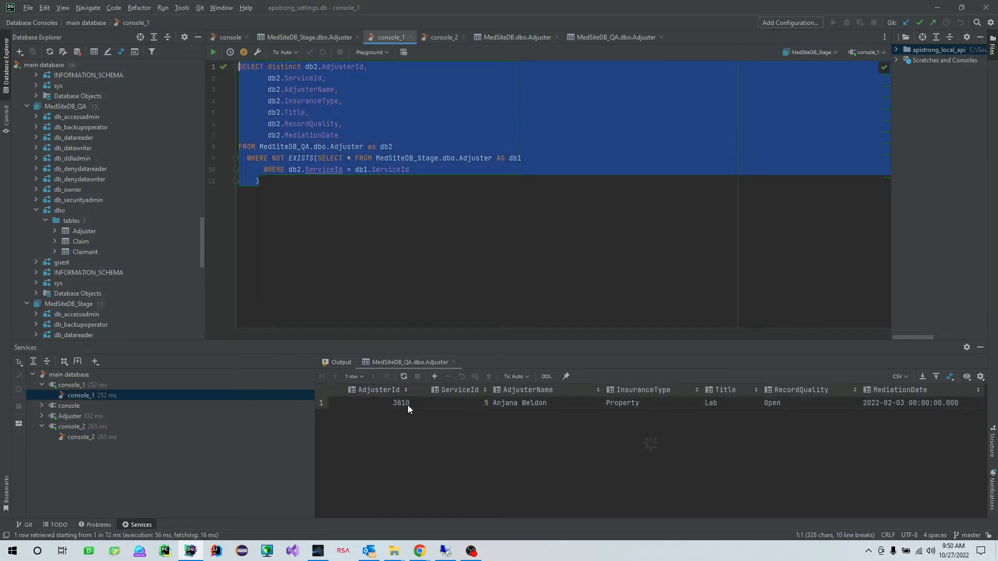
Return to the count query in console_2, point it to MedSiteDB_Stage.dbo.Adjuster, and run it.
click(672, 191)
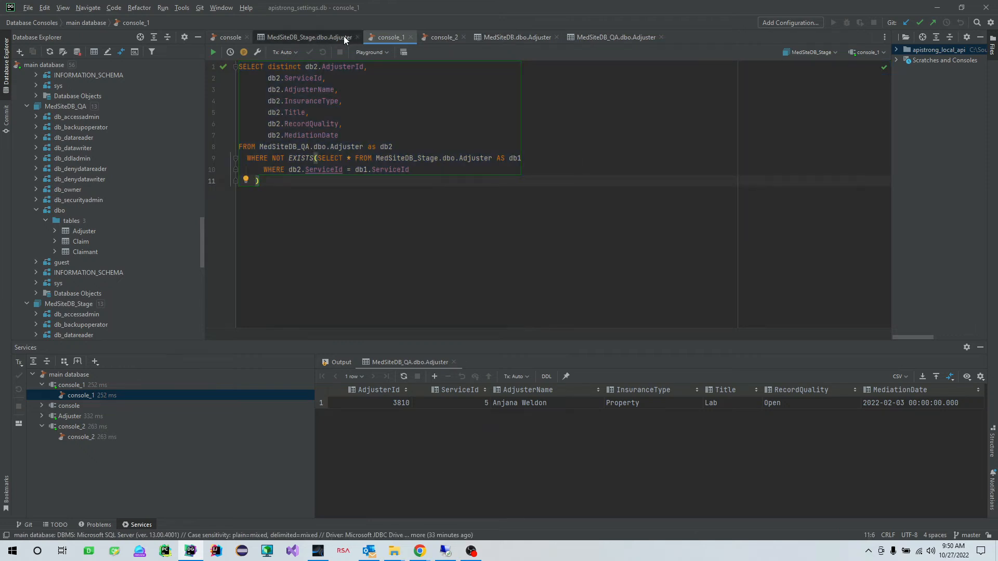
click(432, 37)
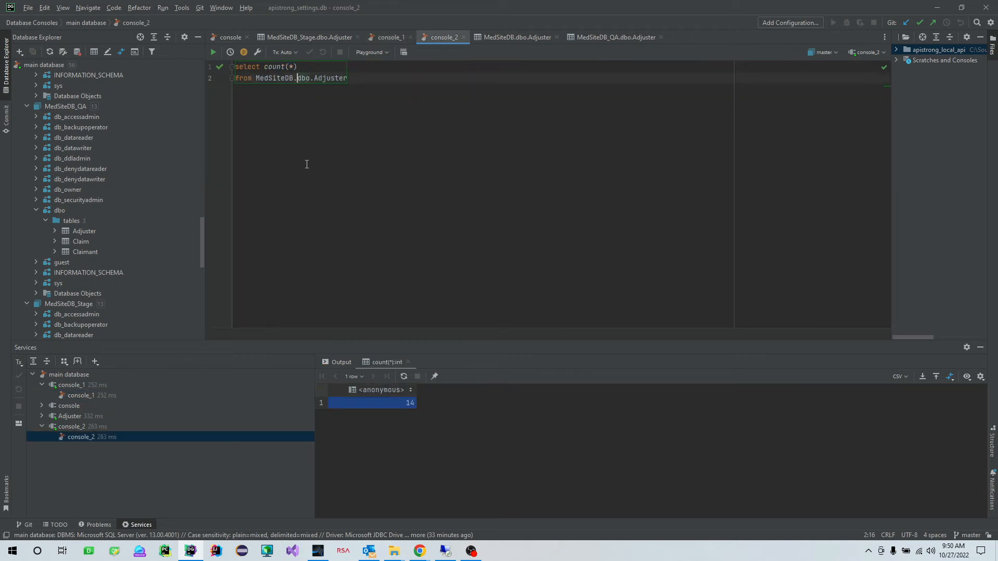
key(Left)
text(_)
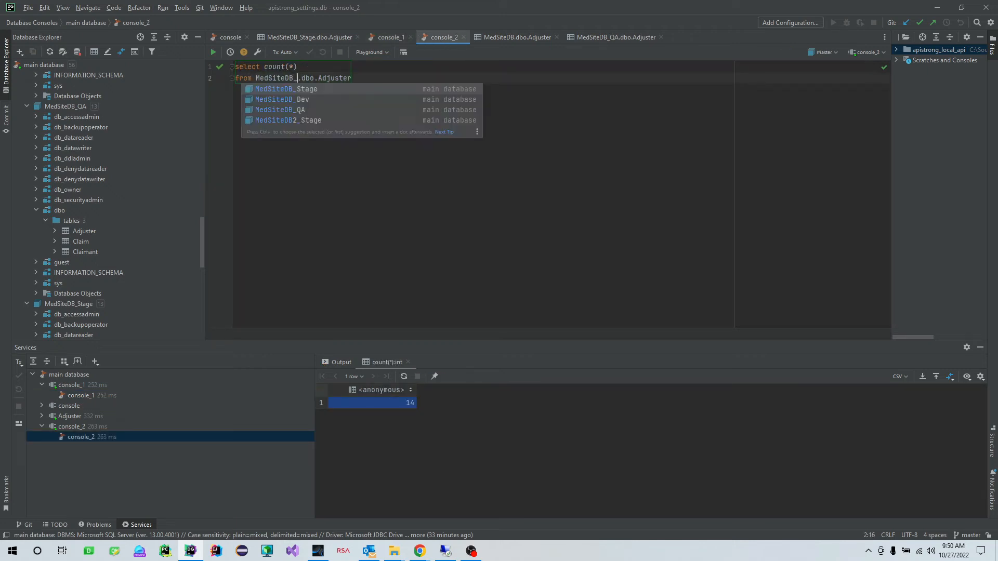
key(Return)
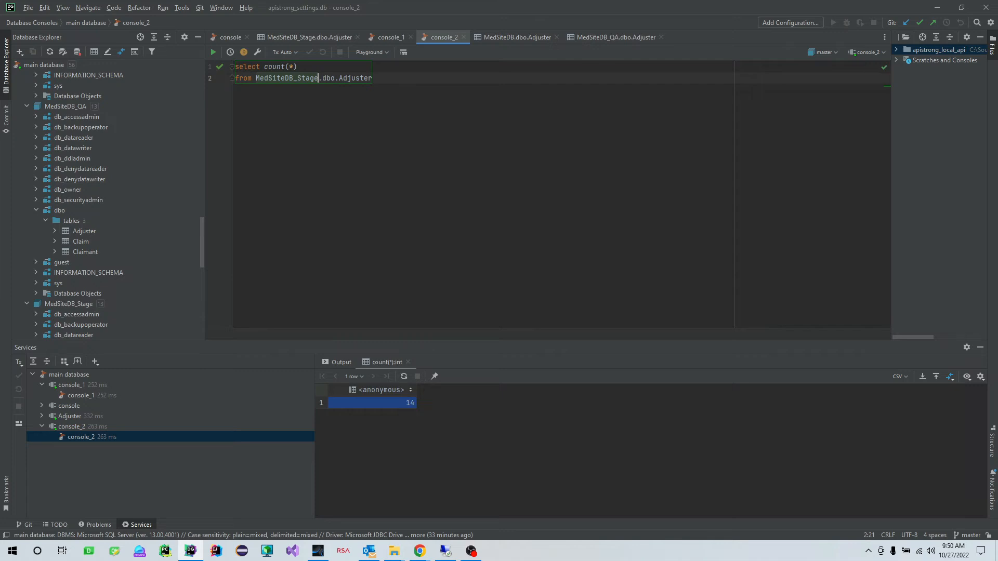
click(213, 52)
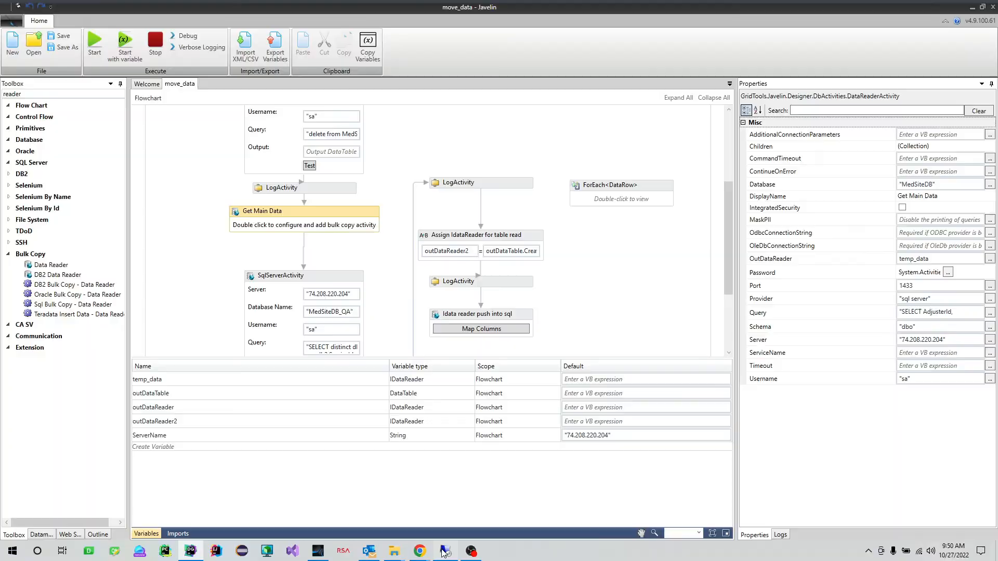
Switch to Javelin, run the move_data flow with its changes saved, and check the Idata reader push into sql activity against the execution log.
click(445, 551)
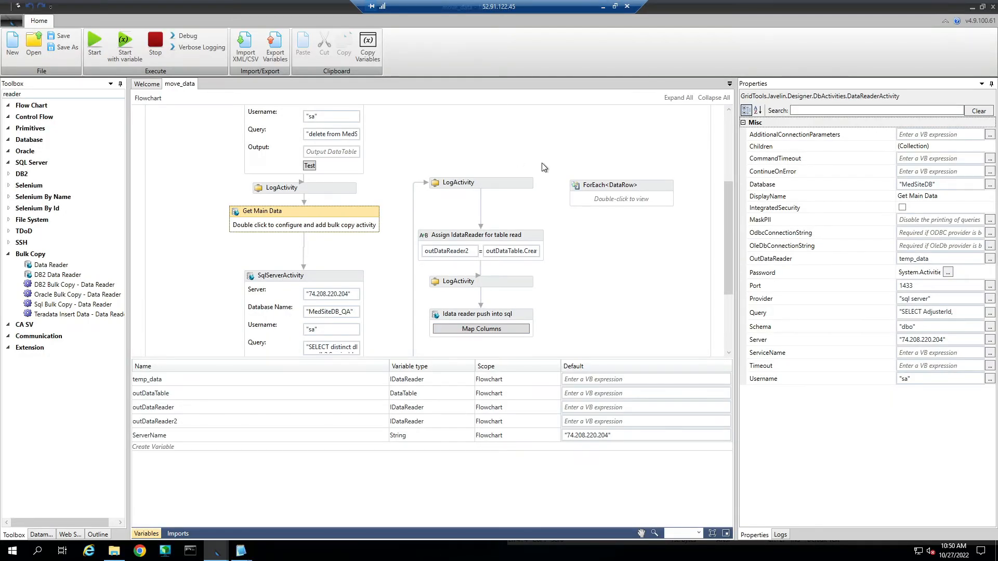
scroll(632, 295, down, 3)
scroll(632, 295, up, 5)
scroll(632, 295, down, 4)
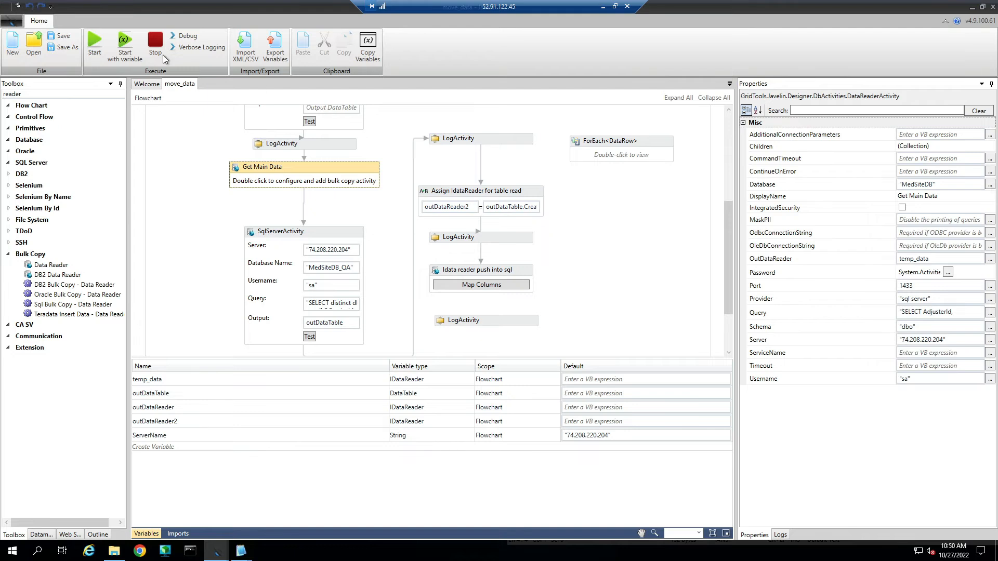
click(89, 38)
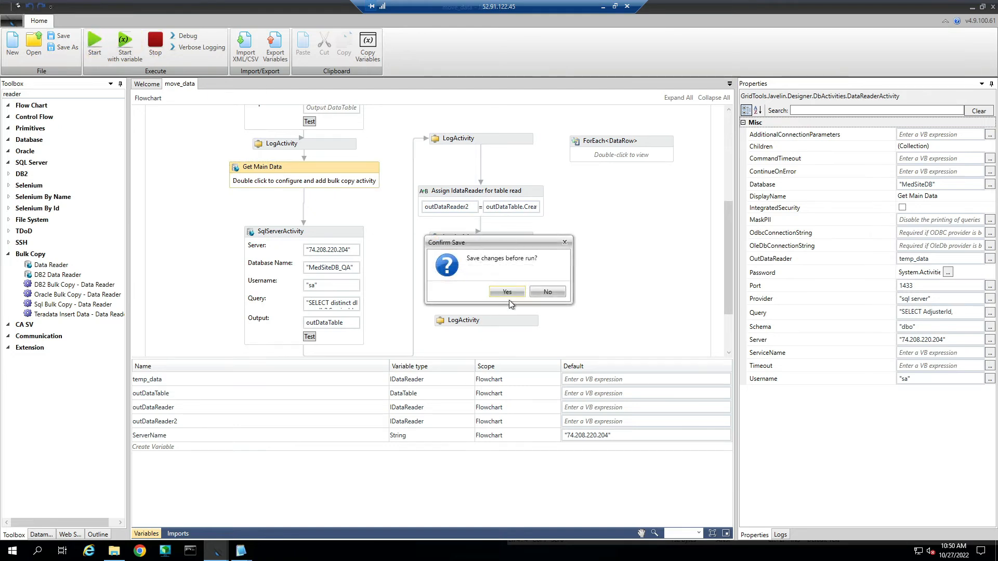
click(510, 293)
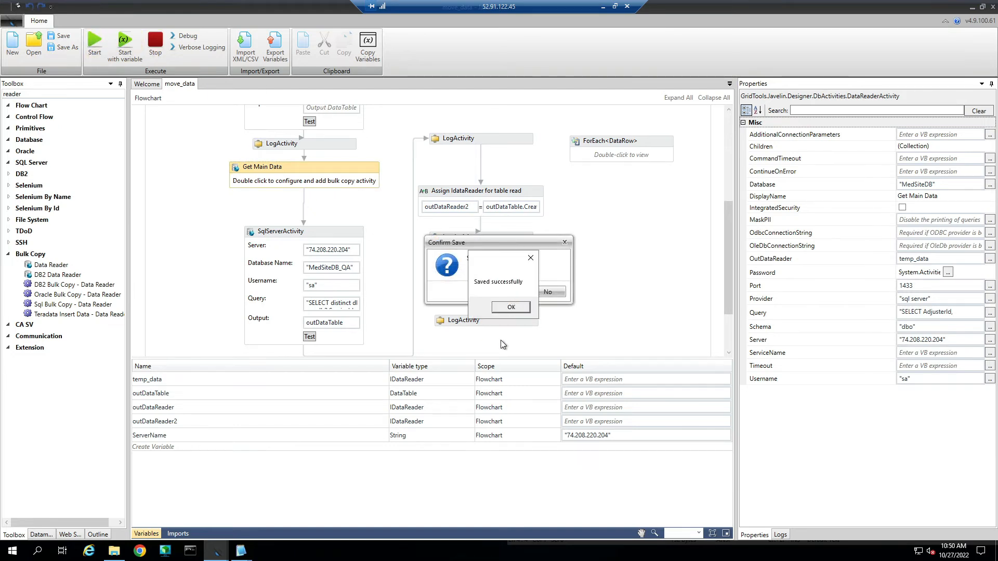
click(510, 307)
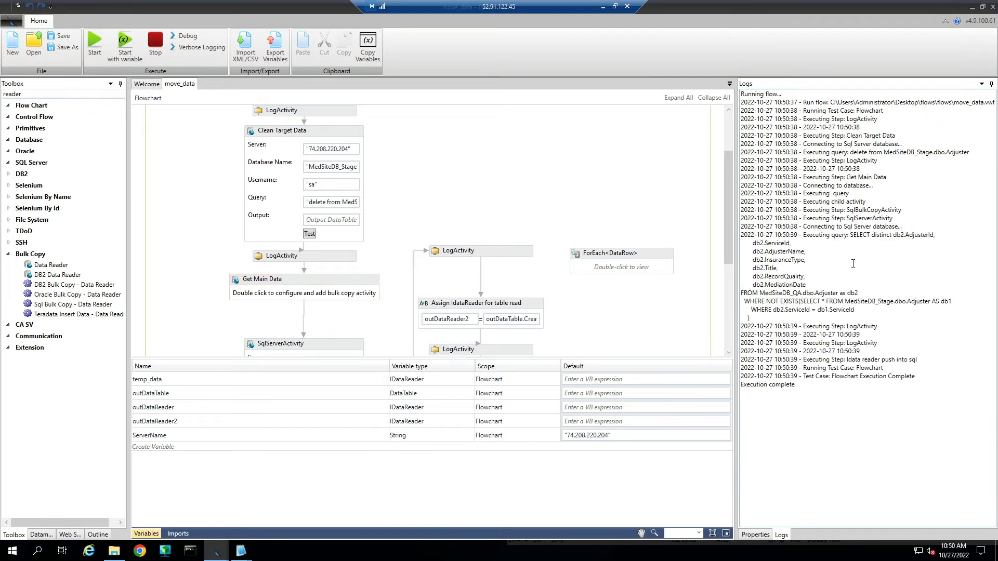
scroll(628, 258, down, 3)
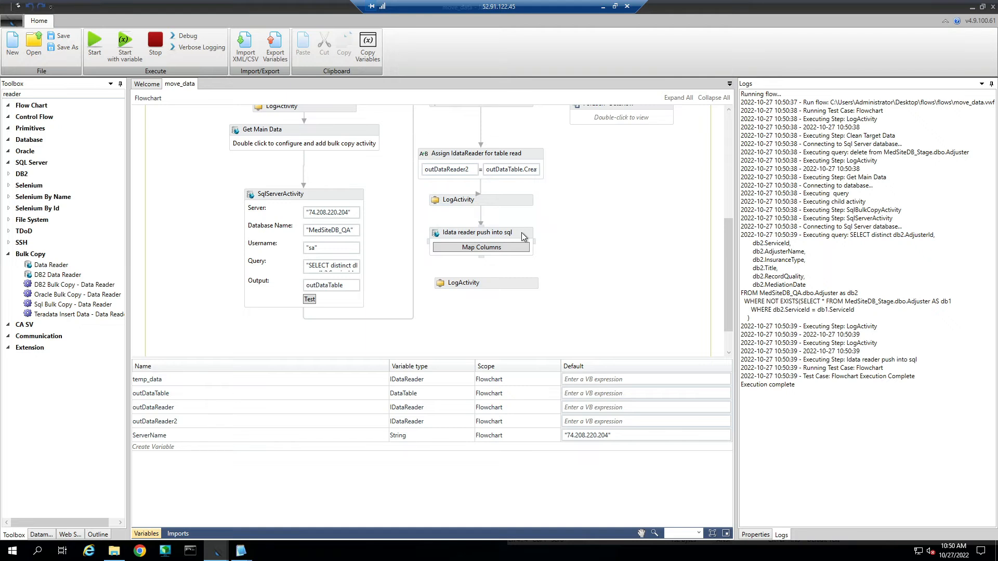
click(506, 233)
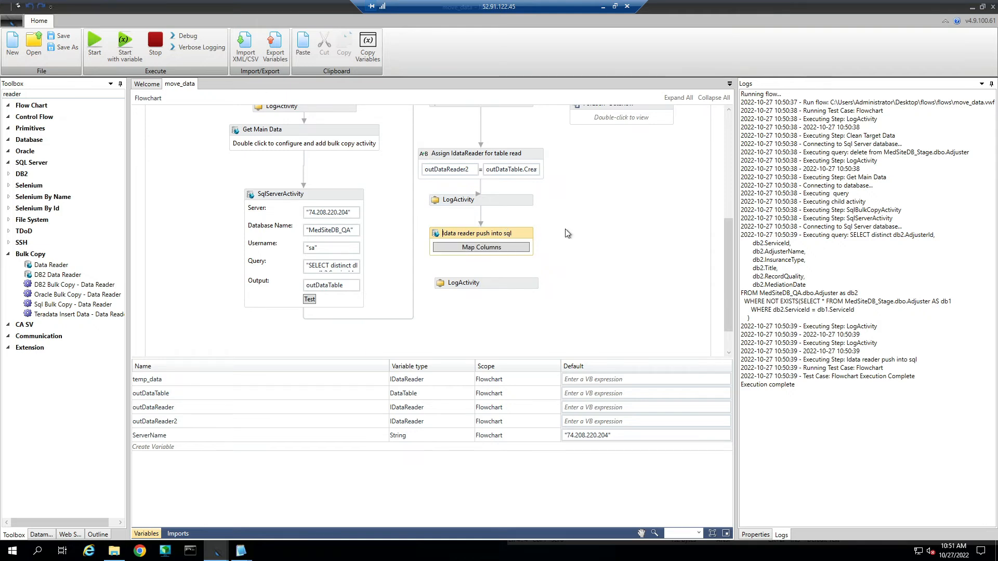
click(864, 280)
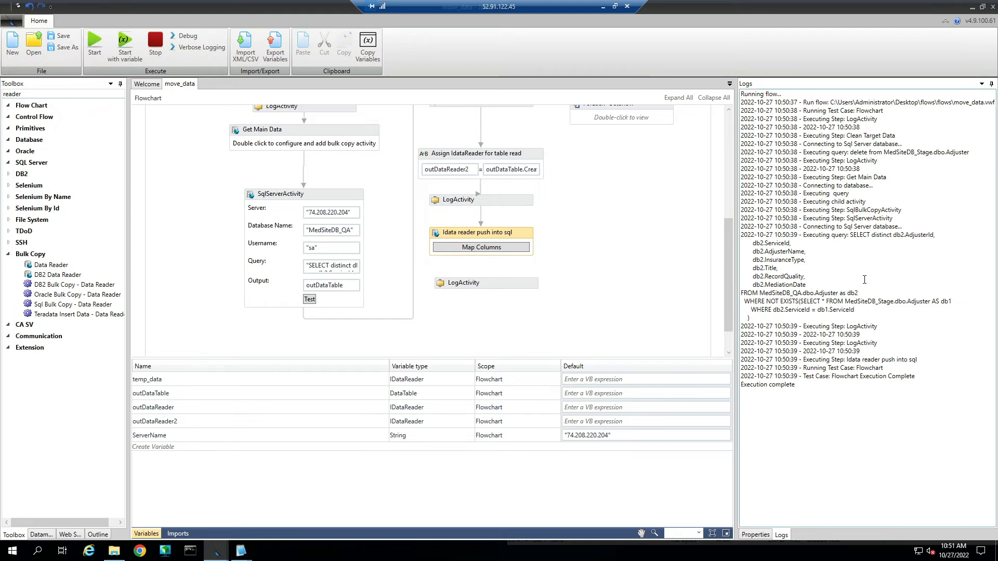
Switch back to DataGrip, rerun the whole count query on MedSiteDB_Stage.dbo.Adjuster, and select the returned count.
click(603, 6)
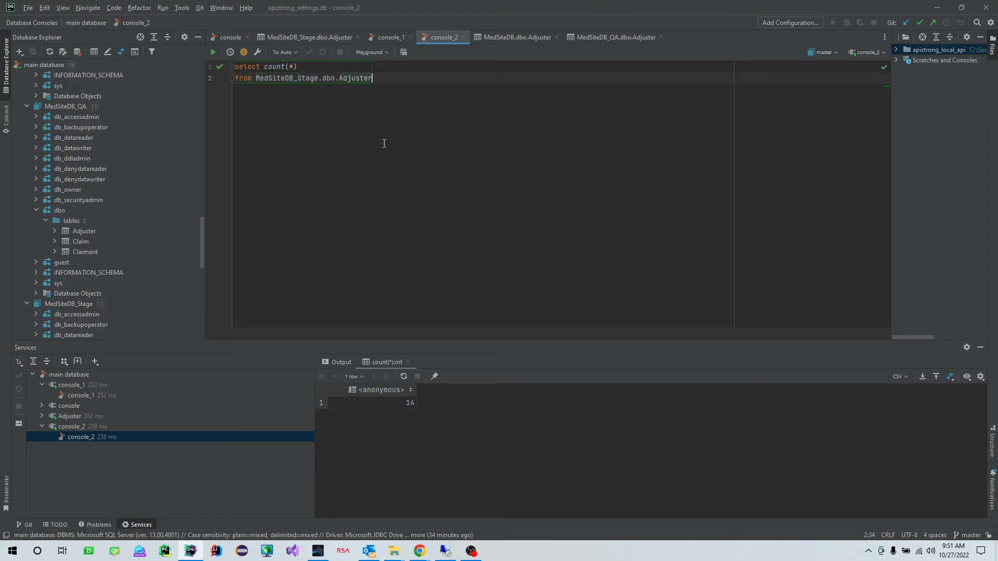
drag(368, 116, 236, 67)
click(213, 53)
click(404, 404)
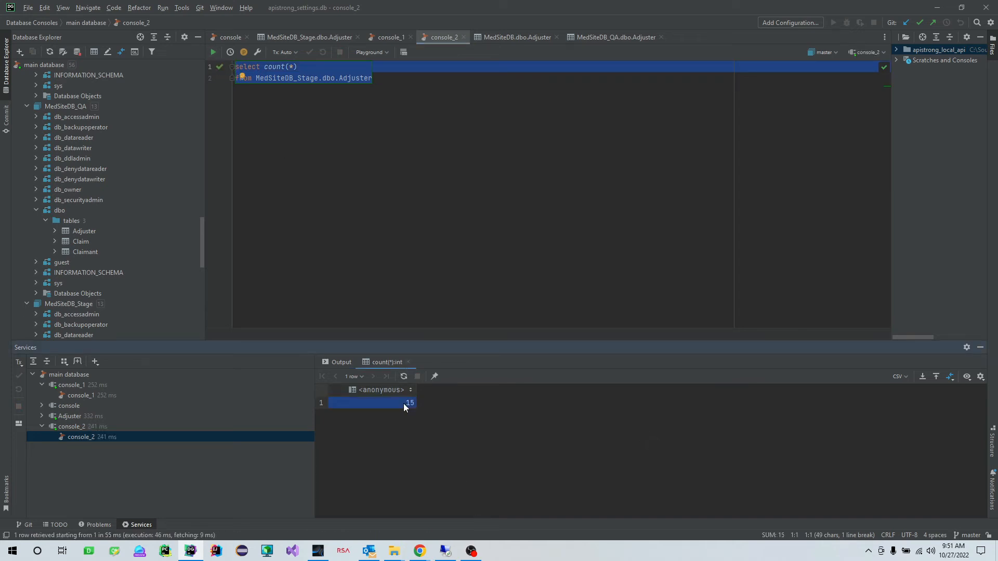
Return to Javelin and examine the delete query of Clean Target Data and the Get Main Data activity below it.
click(448, 553)
scroll(399, 301, up, 5)
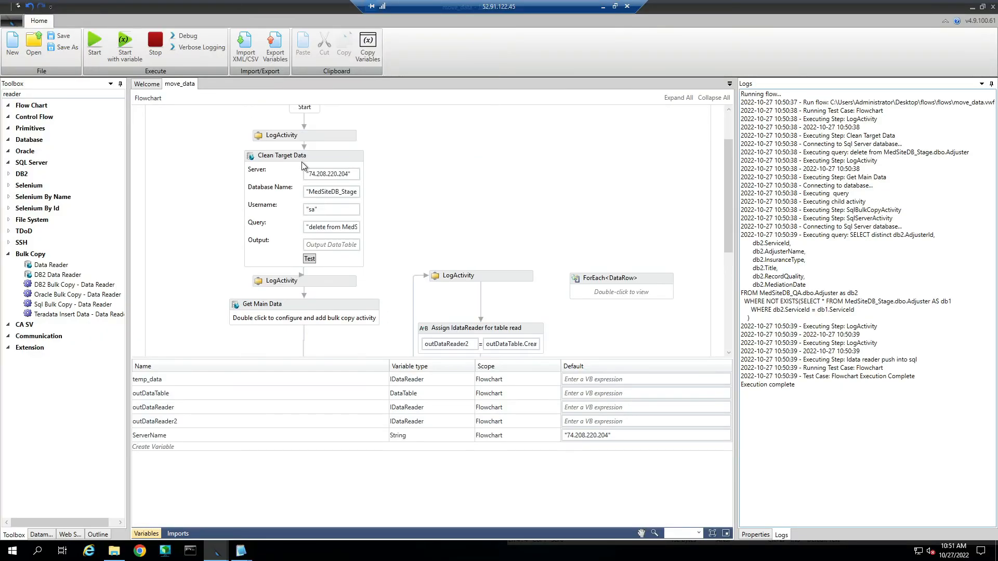
scroll(304, 166, up, 1)
click(336, 253)
drag(340, 252, 363, 253)
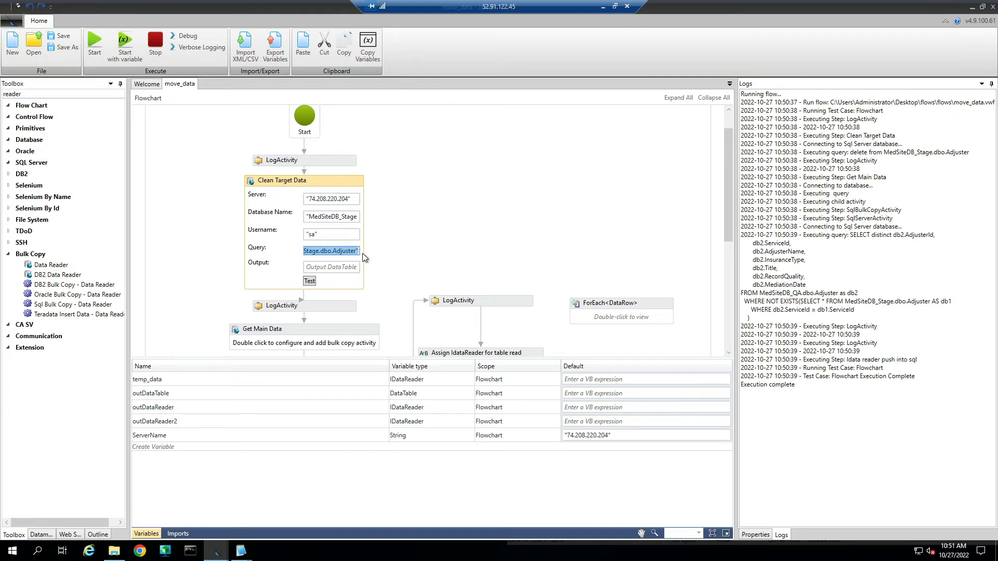
scroll(376, 275, down, 3)
click(309, 262)
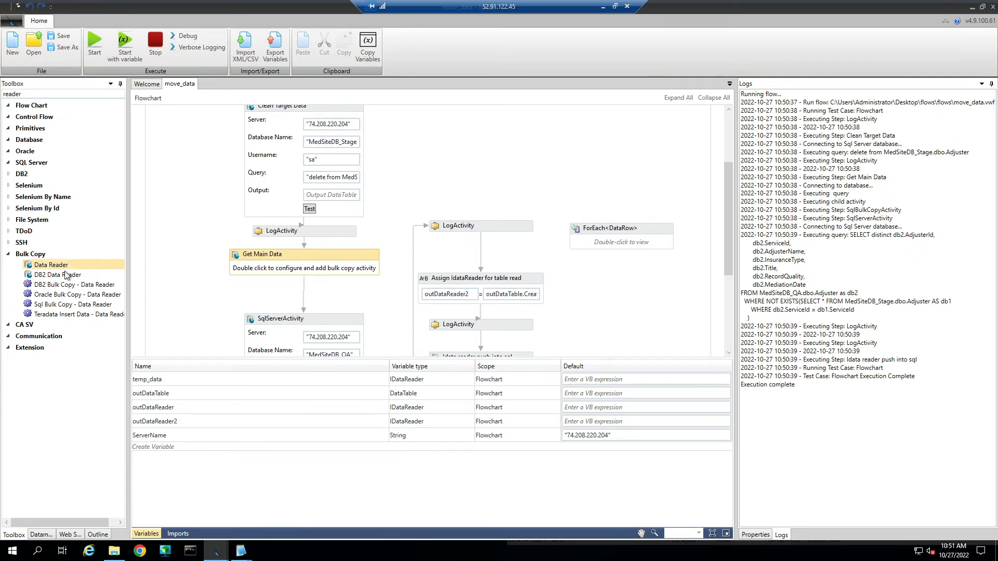
drag(61, 268, 448, 157)
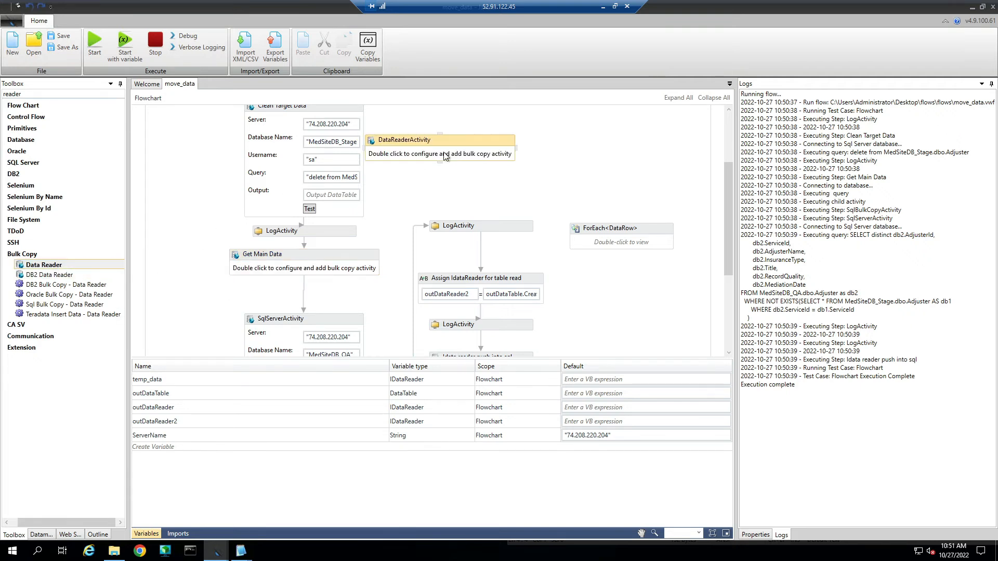
click(423, 141)
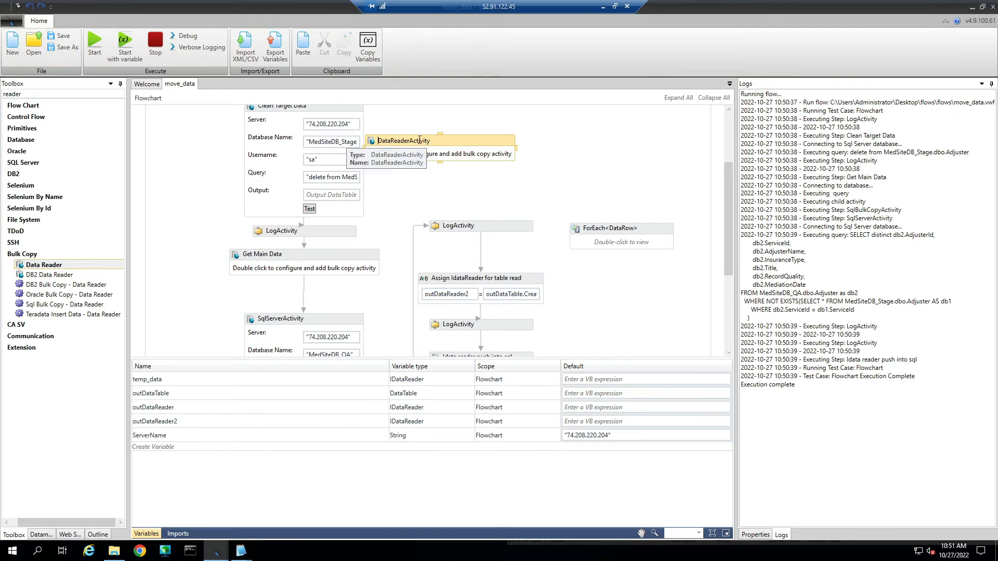
click(371, 143)
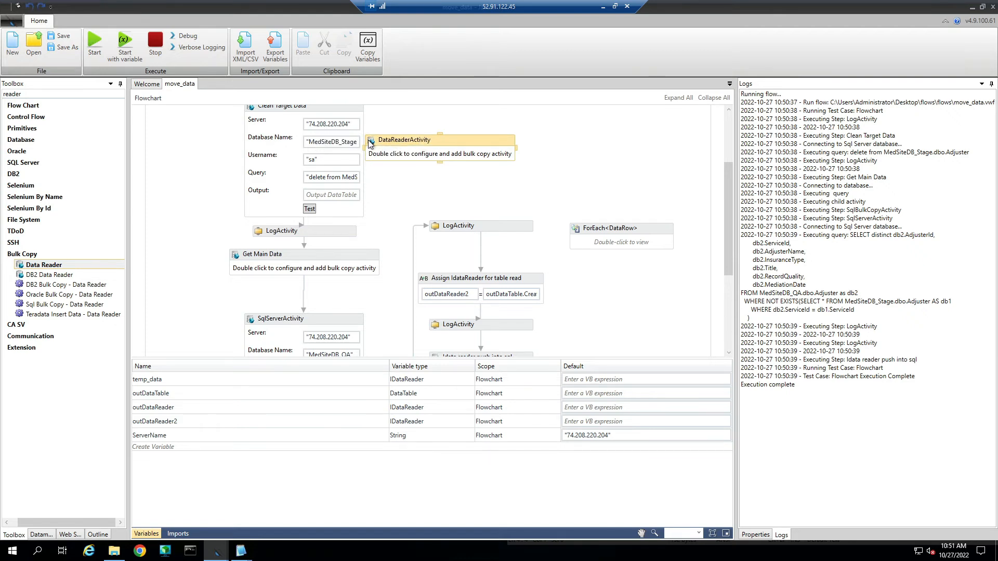
key(Delete)
Look inside Get Main Data, place a Data Reader activity on the flowchart to view its empty configuration, and delete it.
double_click(321, 272)
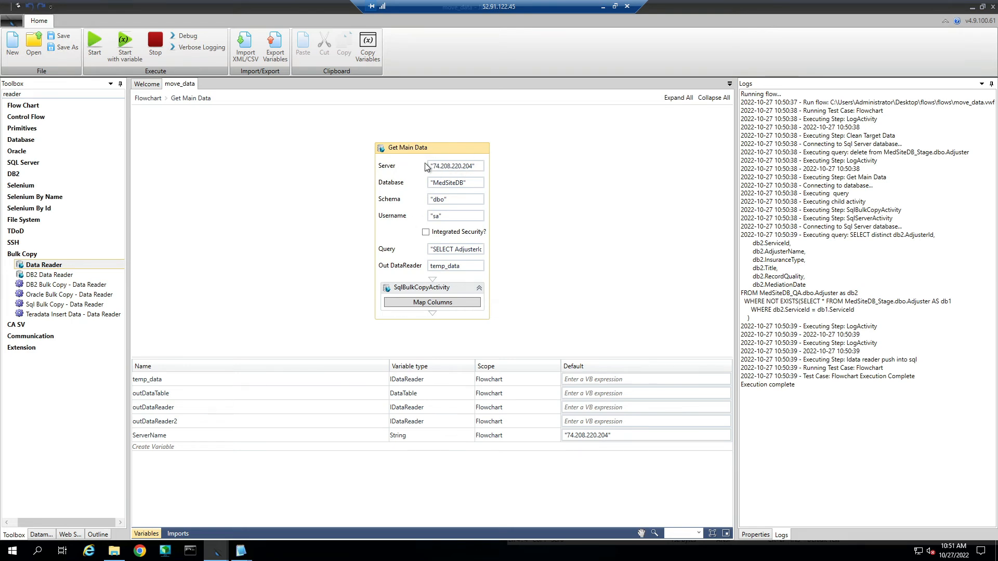
click(146, 99)
drag(73, 266, 523, 166)
double_click(526, 162)
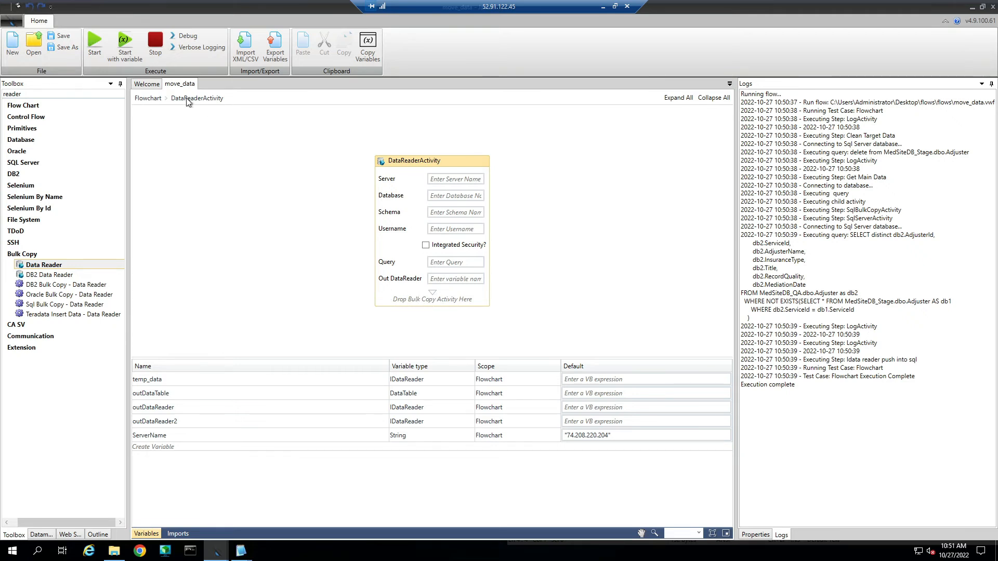
click(149, 98)
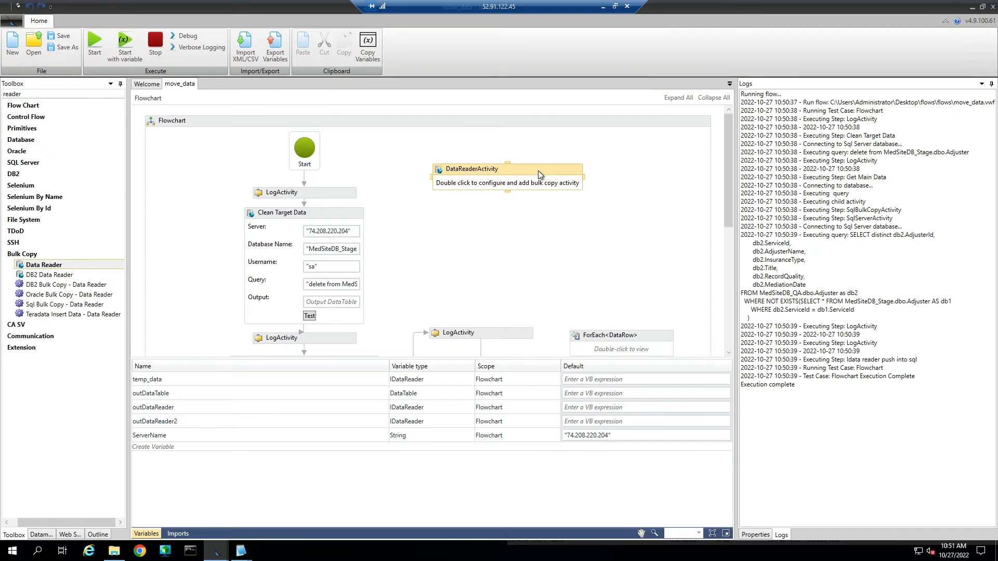
key(Delete)
Open the Get Main Data activity and examine its Out DataReader variable and its query.
scroll(457, 241, down, 3)
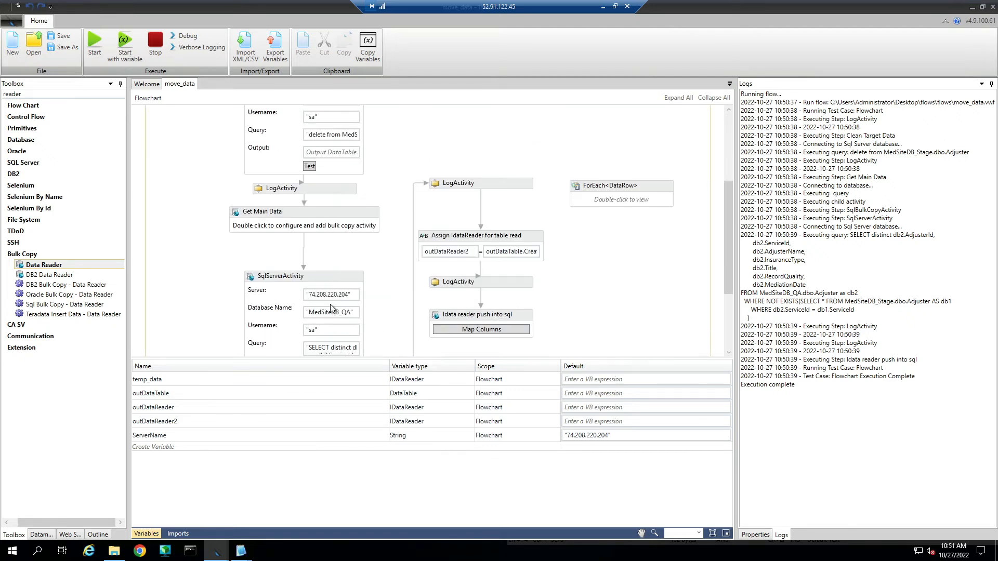
double_click(280, 227)
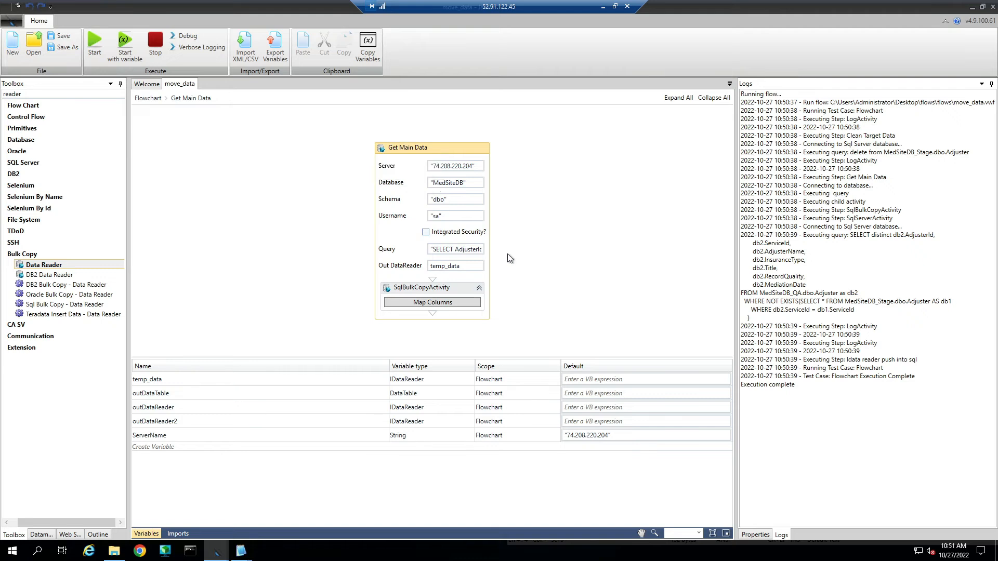
click(462, 267)
double_click(453, 265)
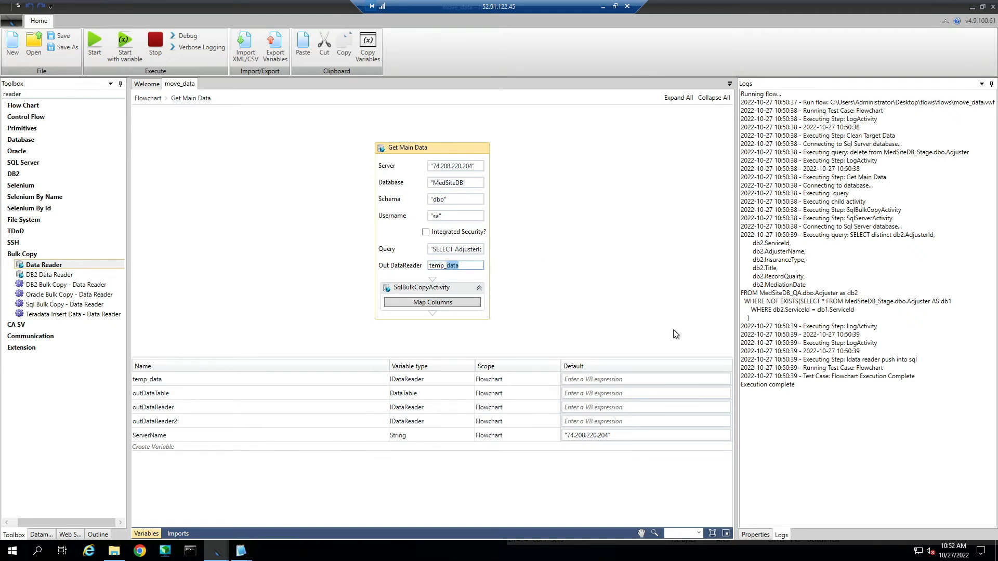
double_click(472, 250)
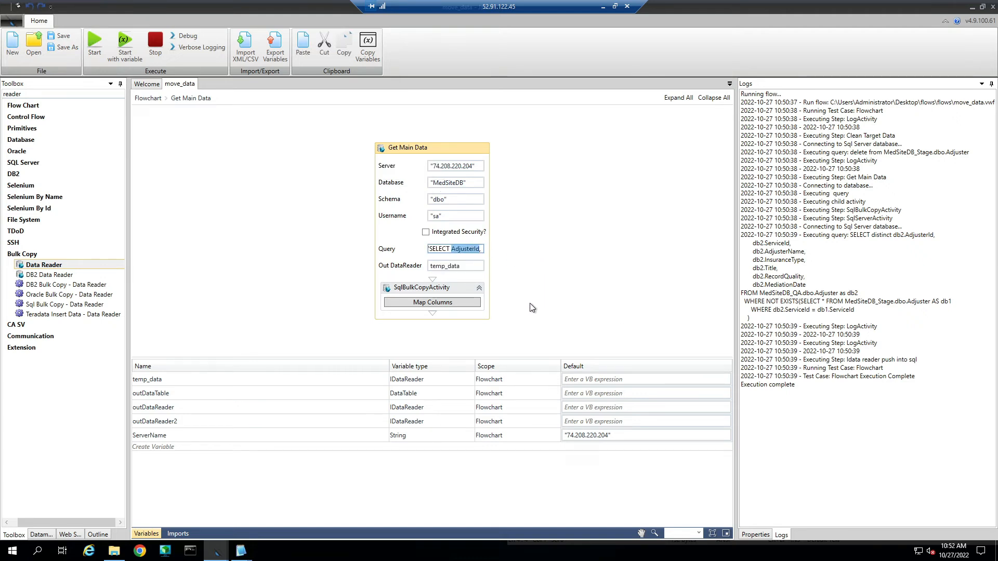
Inspect the nested SqlBulkCopyActivity's target database property and column mapping window, and return to the flowchart.
click(428, 289)
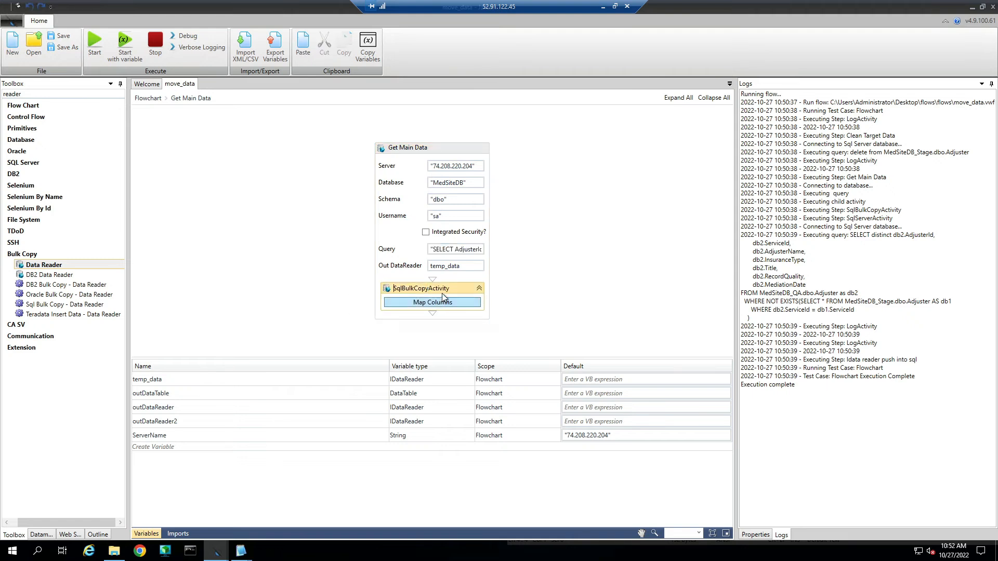
click(757, 536)
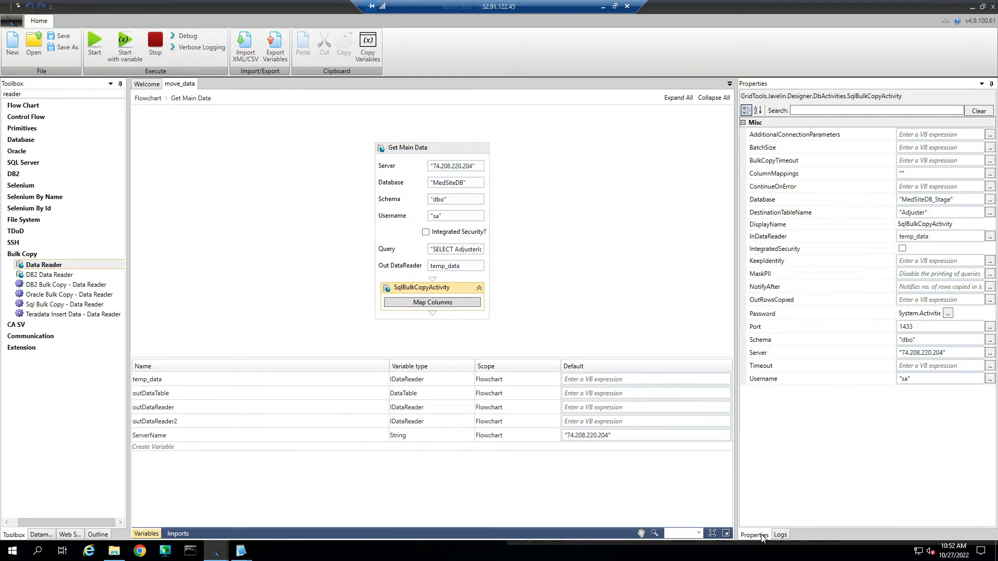
click(950, 202)
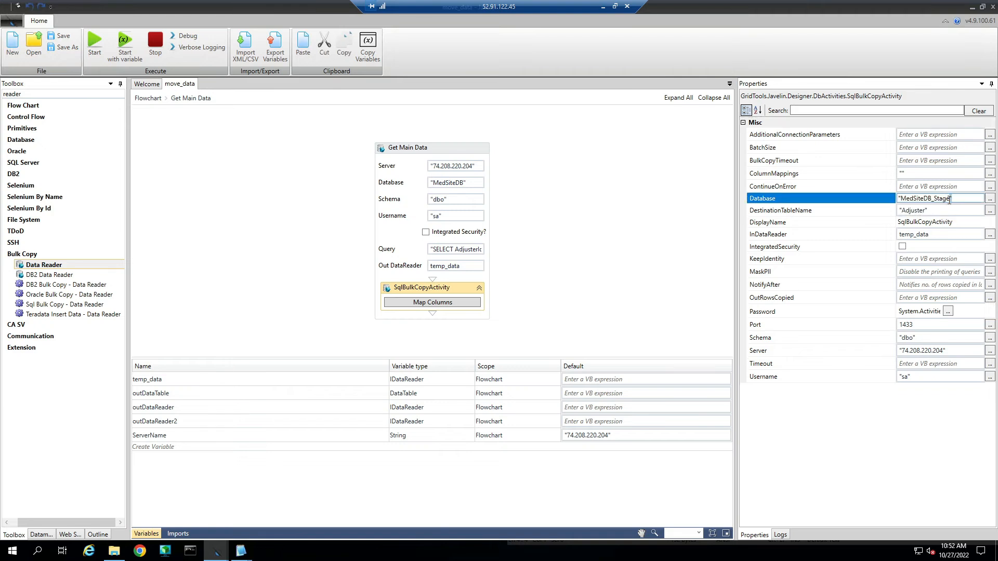
click(445, 303)
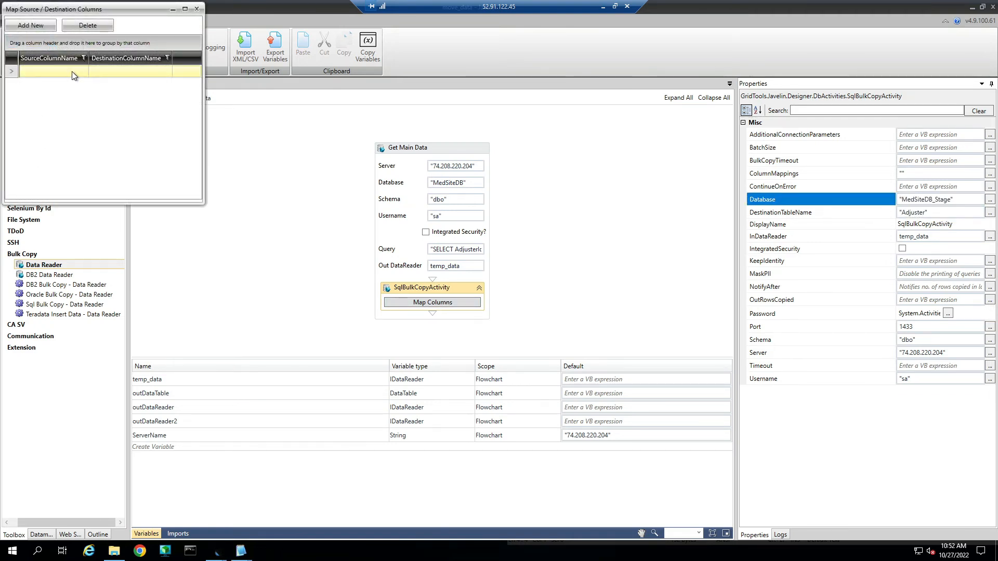
click(108, 71)
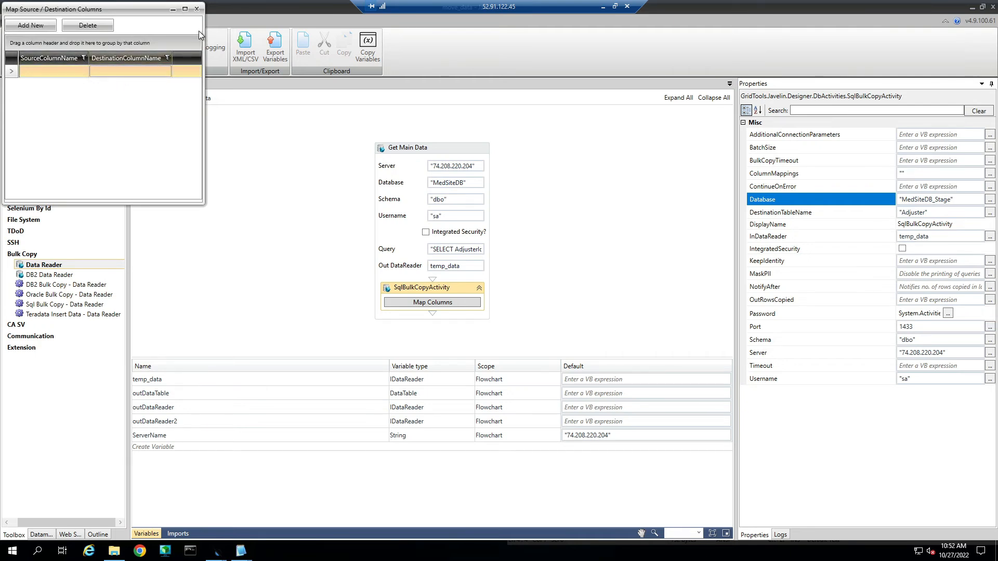
click(196, 8)
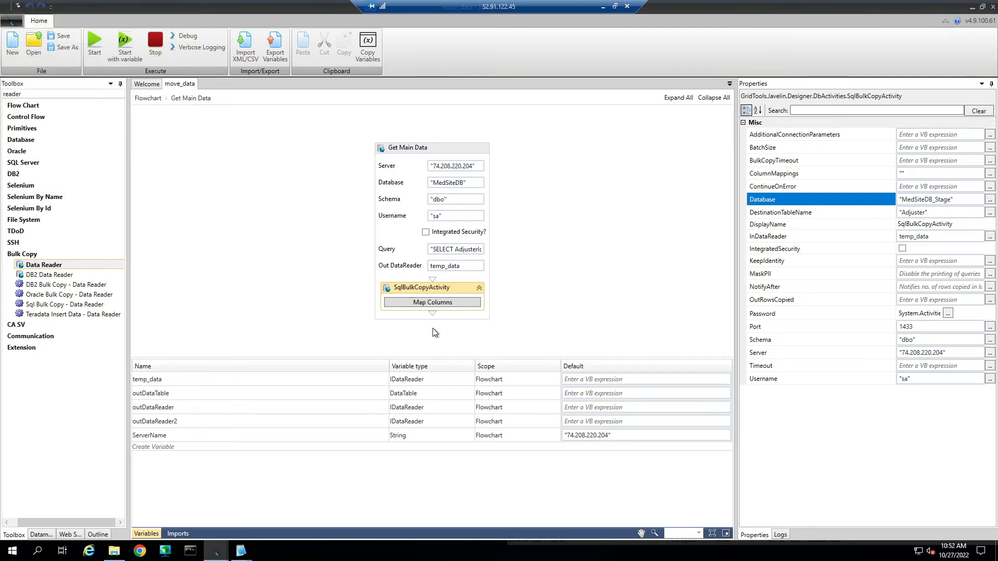
click(147, 99)
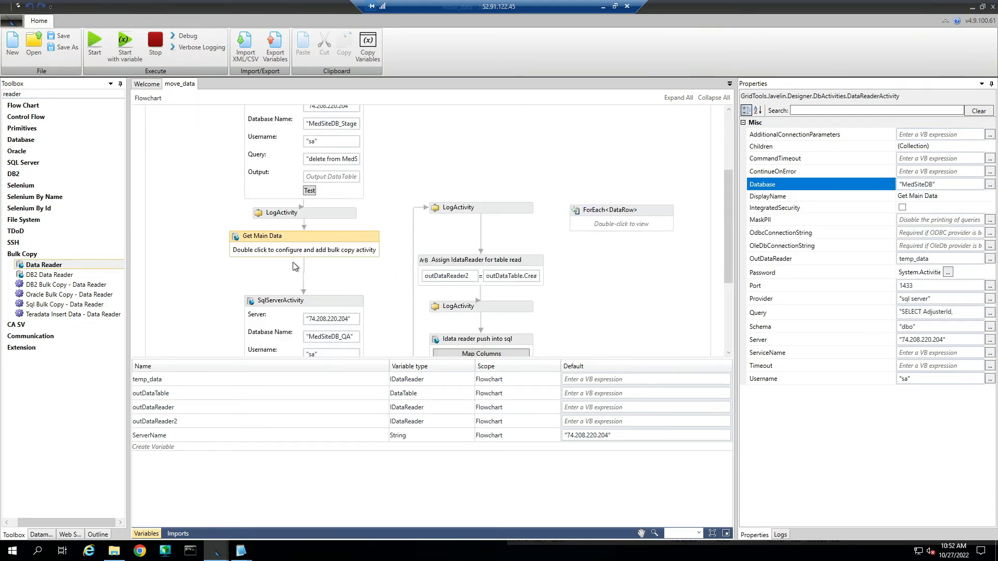
Examine the SELECT distinct query of the SqlServerActivity below Get Main Data.
click(323, 302)
click(336, 265)
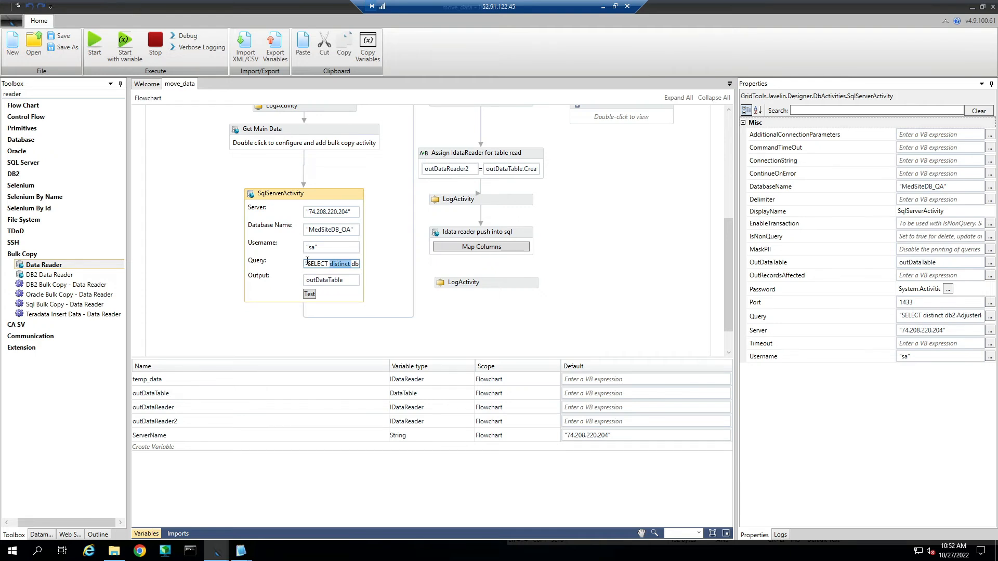
drag(336, 264, 366, 266)
Switch to DataGrip, open console_1 and examine the outer SELECT distinct on MedSiteDB_QA.dbo.Adjuster with its db2 alias.
click(603, 6)
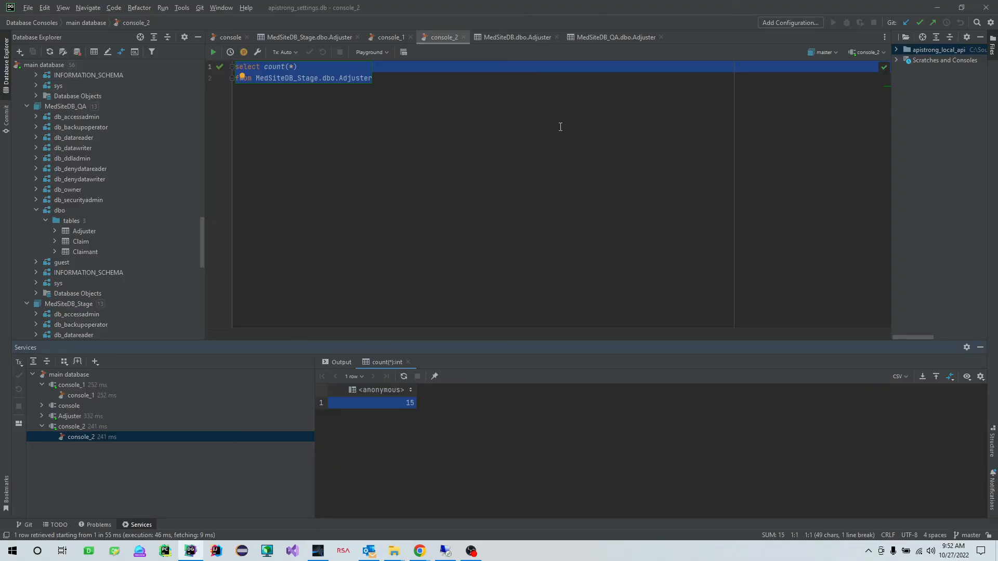
click(403, 241)
click(388, 37)
double_click(290, 68)
drag(396, 148, 213, 69)
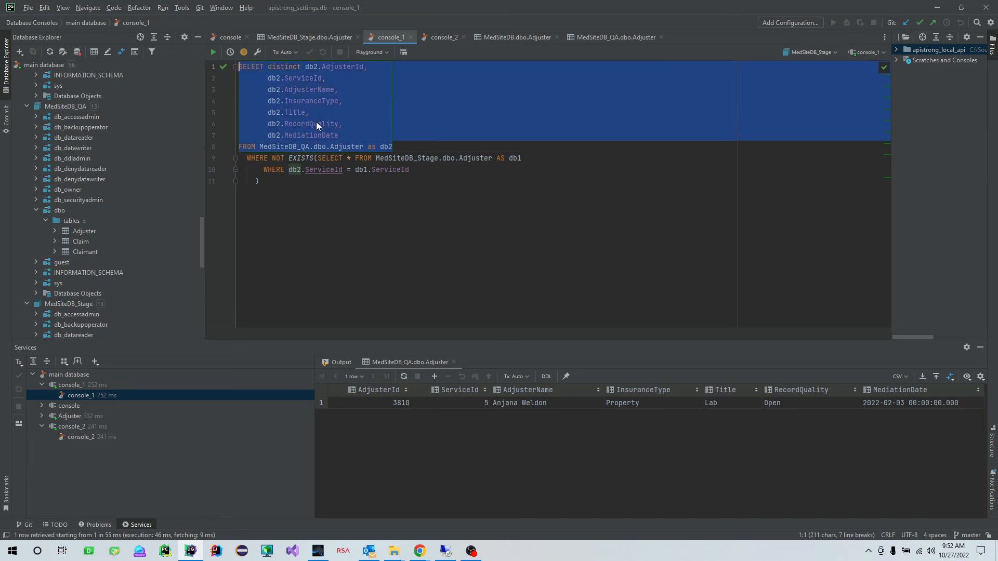
double_click(386, 147)
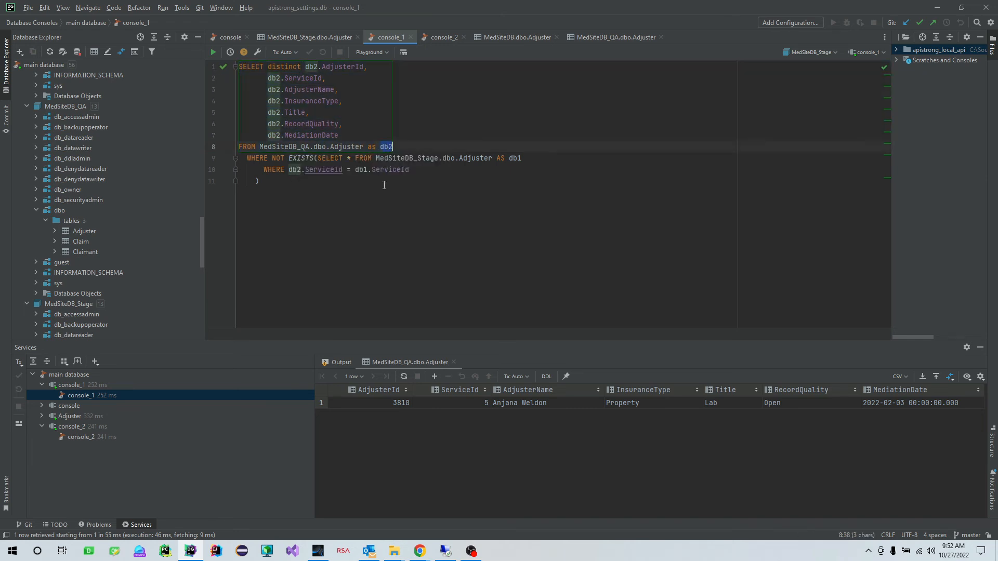
Examine the NOT EXISTS subquery on MedSiteDB_Stage.dbo.Adjuster, its ServiceId comparison, and how it fits the whole query.
click(250, 157)
drag(319, 159, 506, 159)
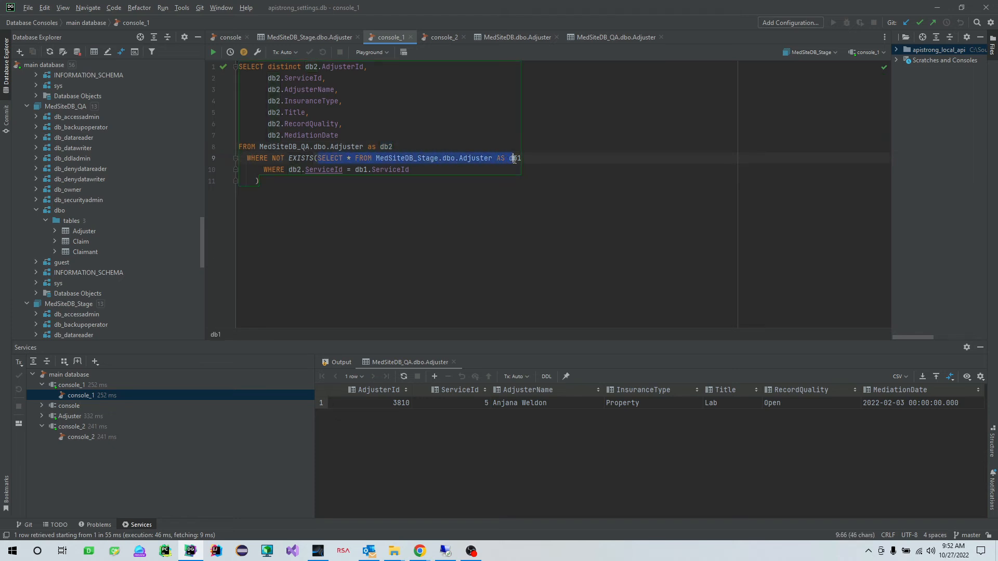
click(359, 210)
double_click(334, 170)
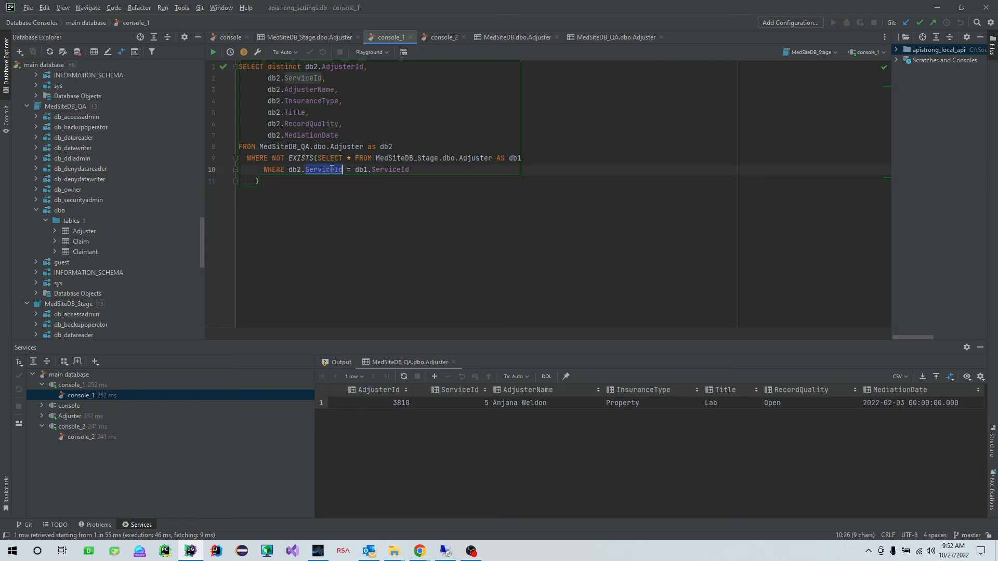
double_click(390, 170)
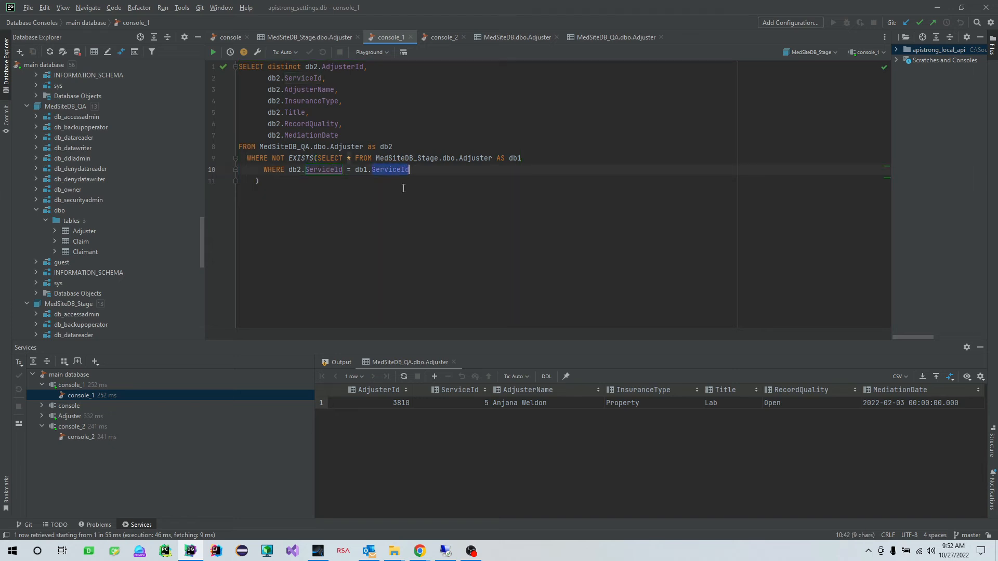
drag(276, 192, 237, 63)
click(396, 214)
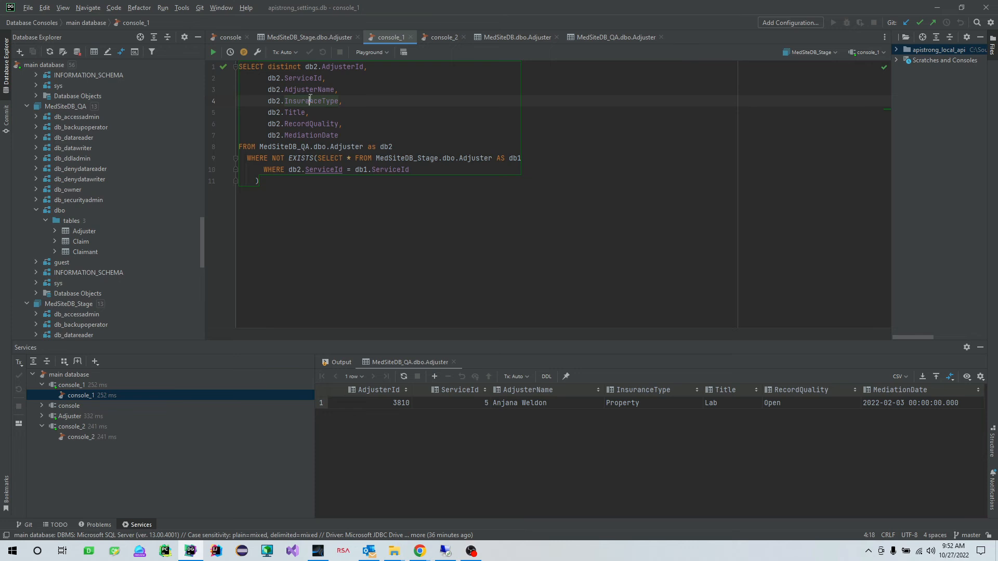
drag(311, 101, 323, 124)
click(285, 147)
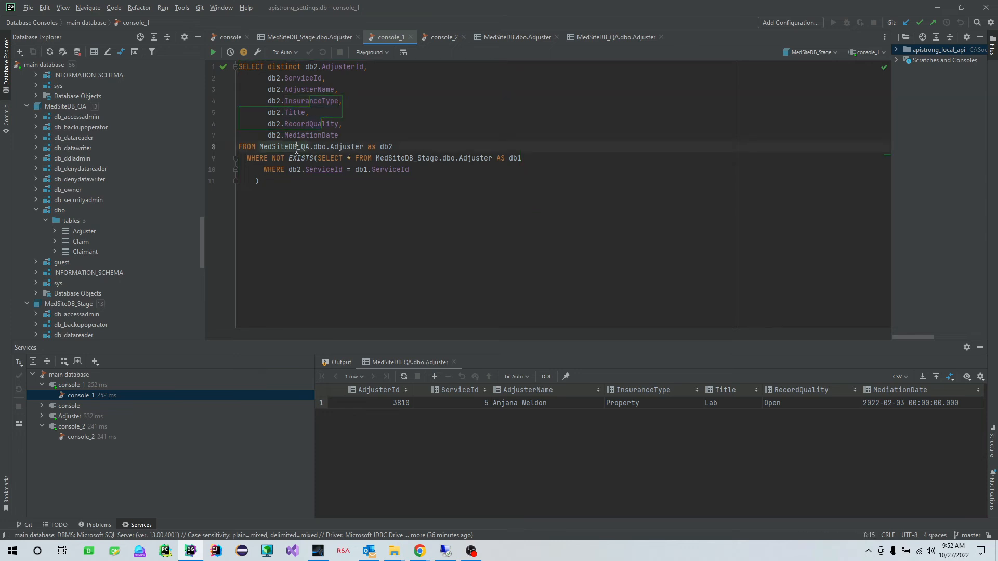
double_click(476, 158)
click(458, 230)
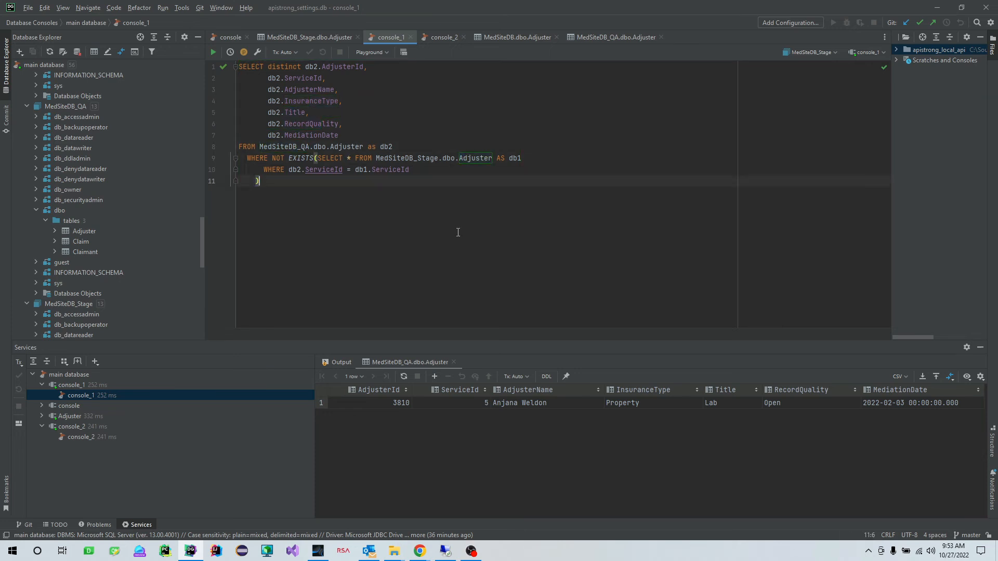
Return to Javelin, inspect the Assign IdataReader for table read activity, and copy CreateDataReader from its value expression.
click(445, 551)
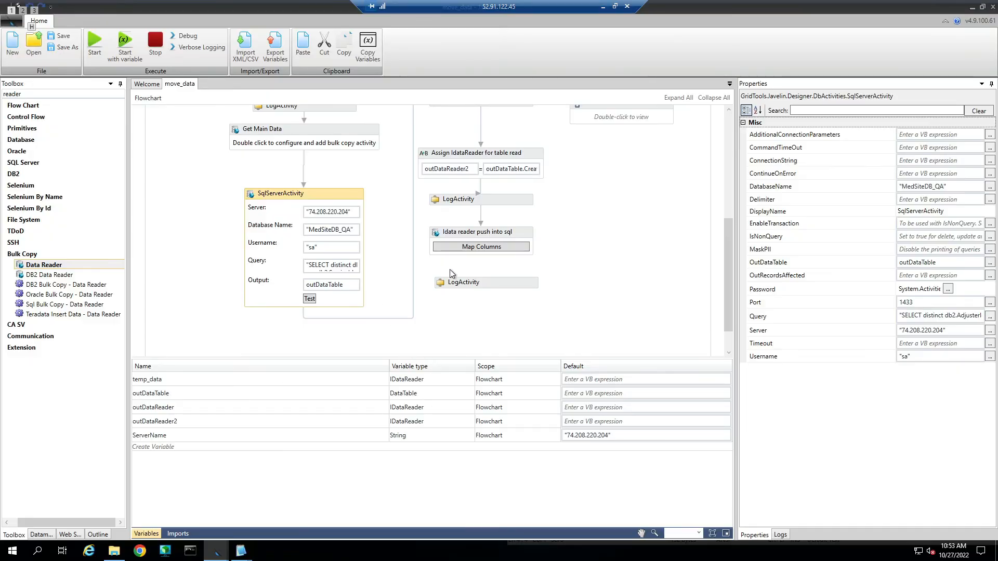
scroll(629, 317, up, 3)
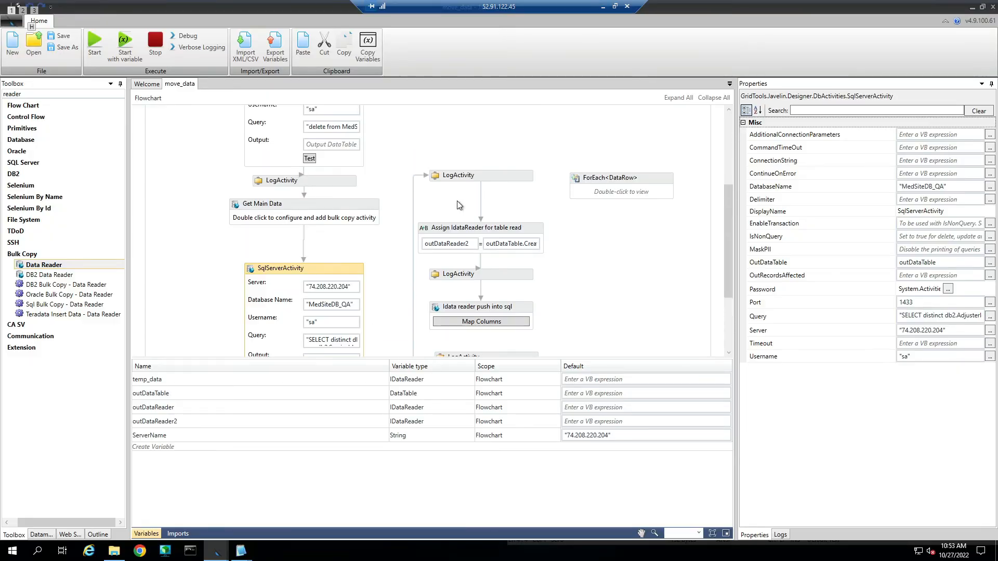
click(489, 230)
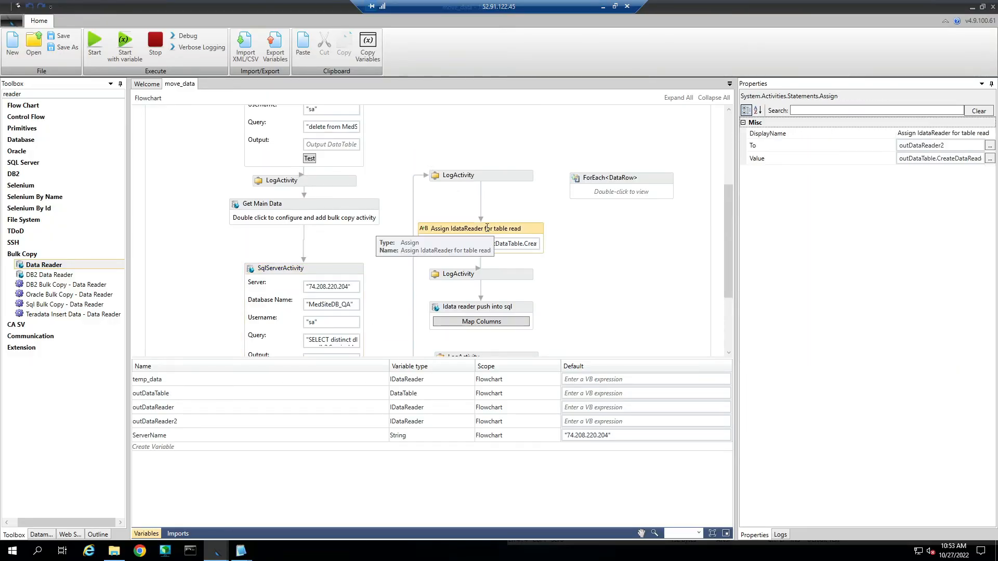
scroll(343, 328, down, 2)
click(322, 310)
click(522, 195)
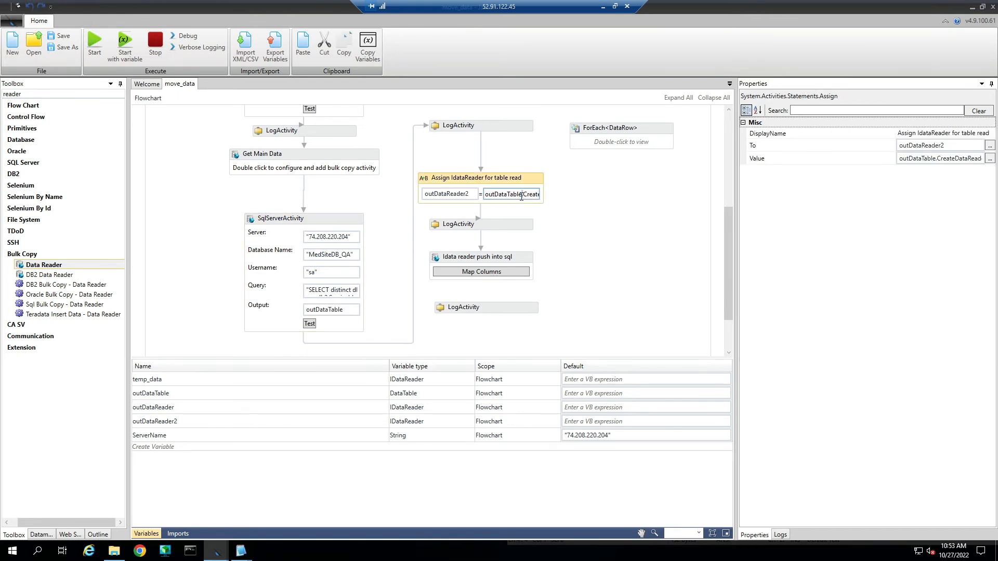
double_click(520, 196)
drag(526, 193, 544, 193)
key(ctrl+c)
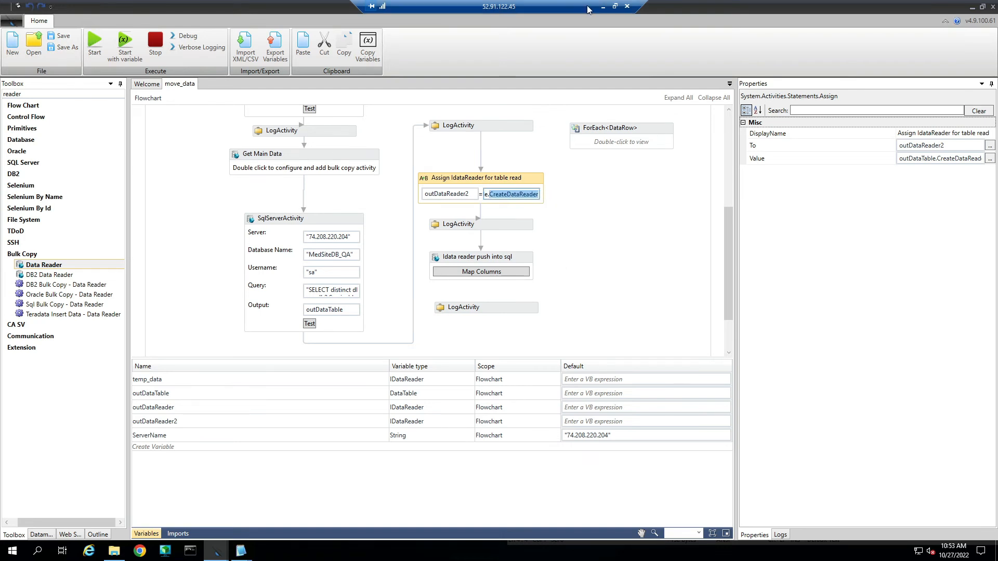
Switch to the DataTable Class documentation in Chrome, search it for CreateDataReader, and read the page heading and the method's description.
click(604, 8)
mouse_move(420, 551)
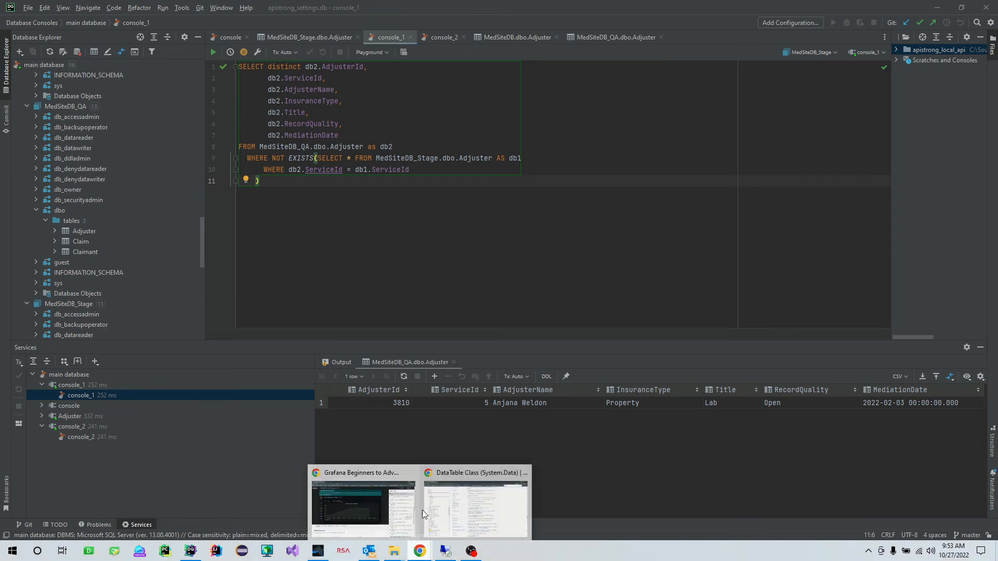
click(482, 511)
key(ctrl+f)
key(ctrl+v)
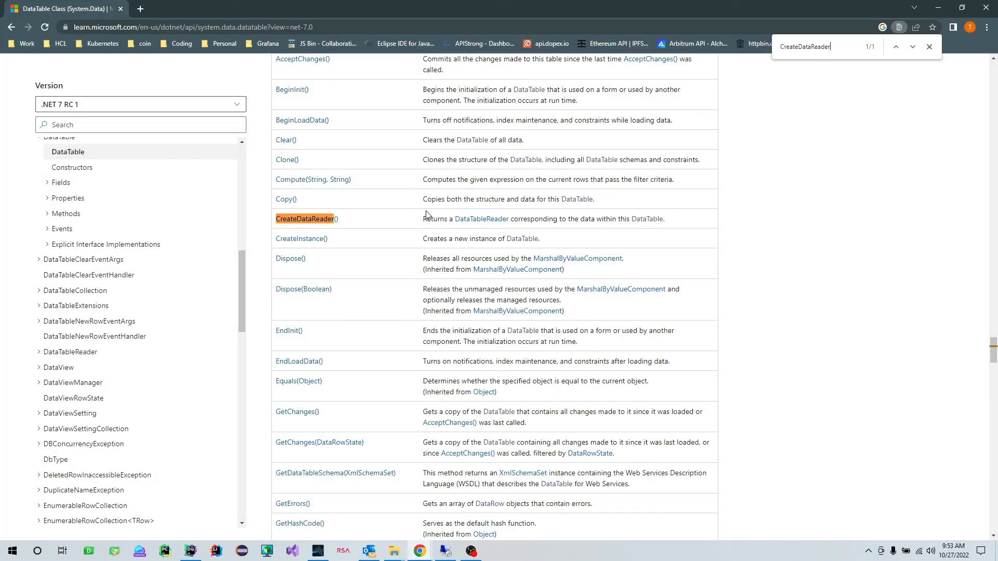
scroll(446, 290, up, 20)
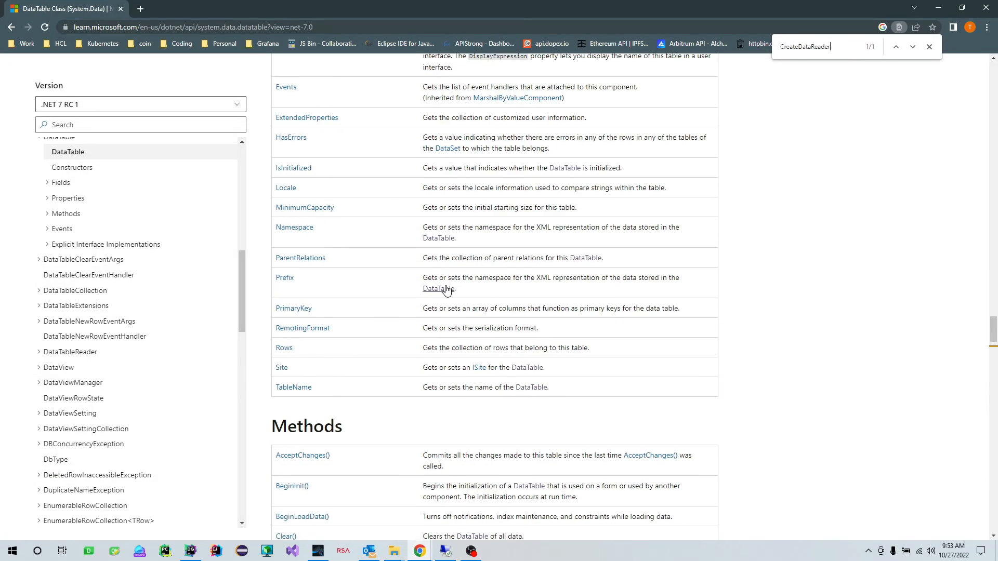
scroll(446, 291, up, 8)
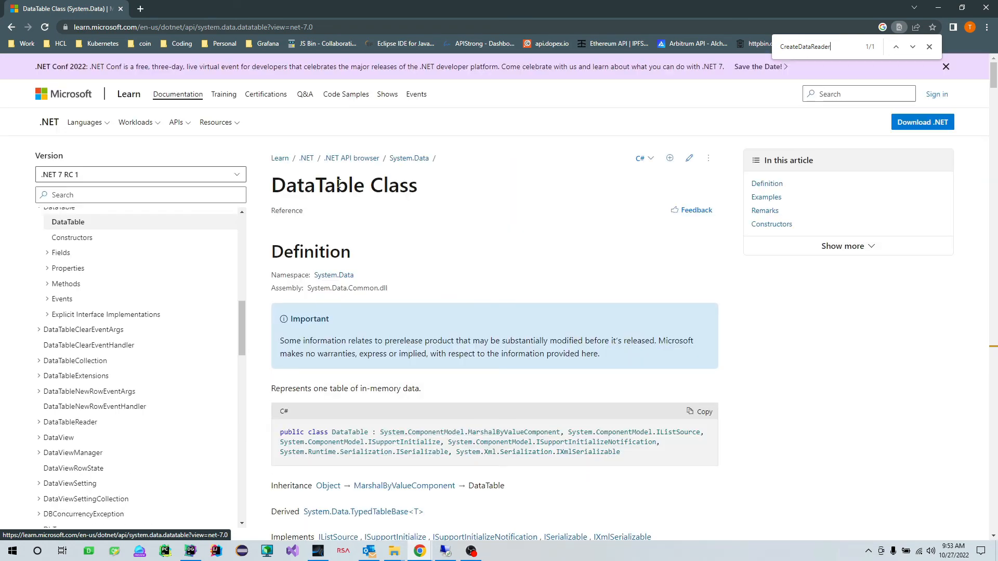
scroll(466, 295, down, 20)
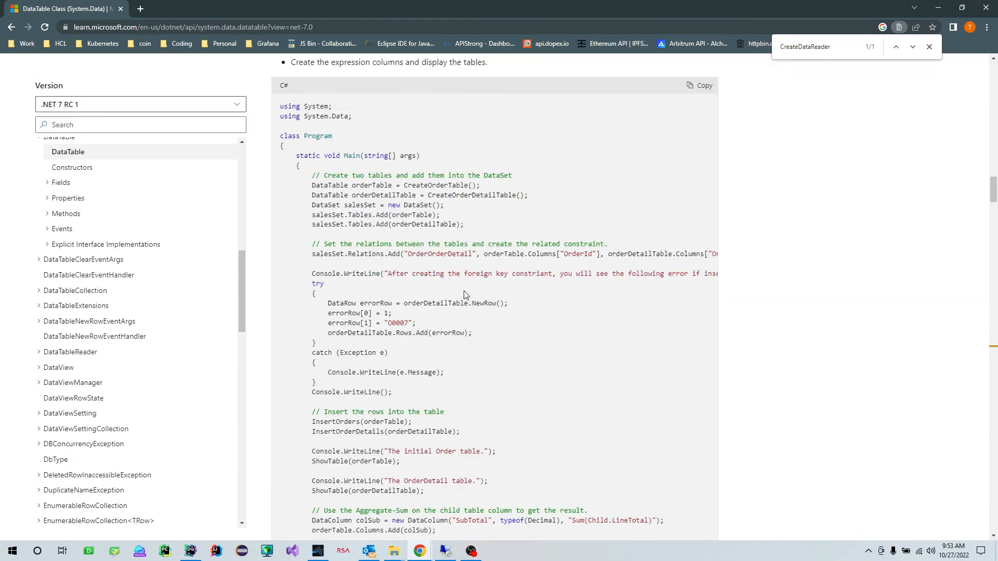
scroll(466, 291, down, 20)
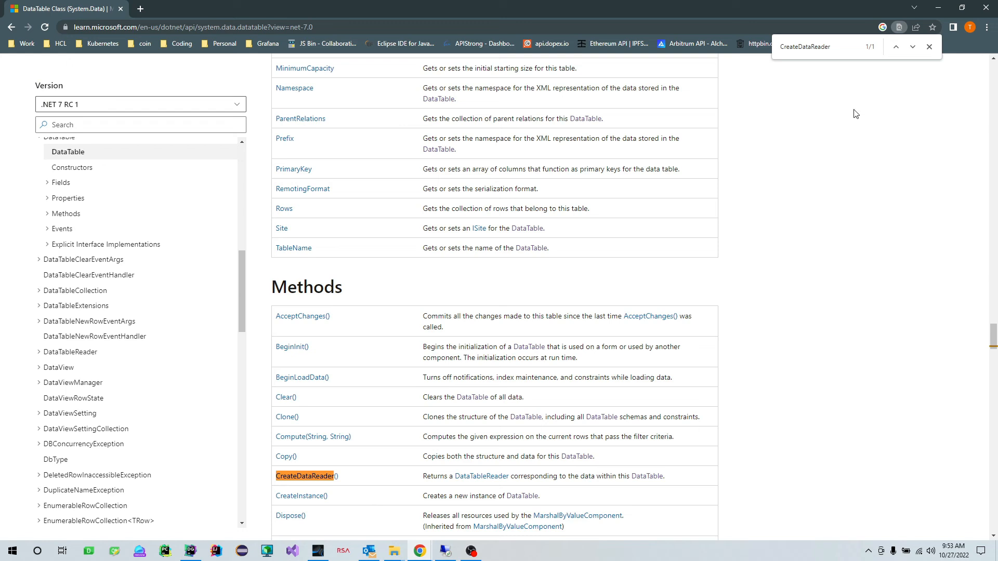
scroll(749, 260, down, 1)
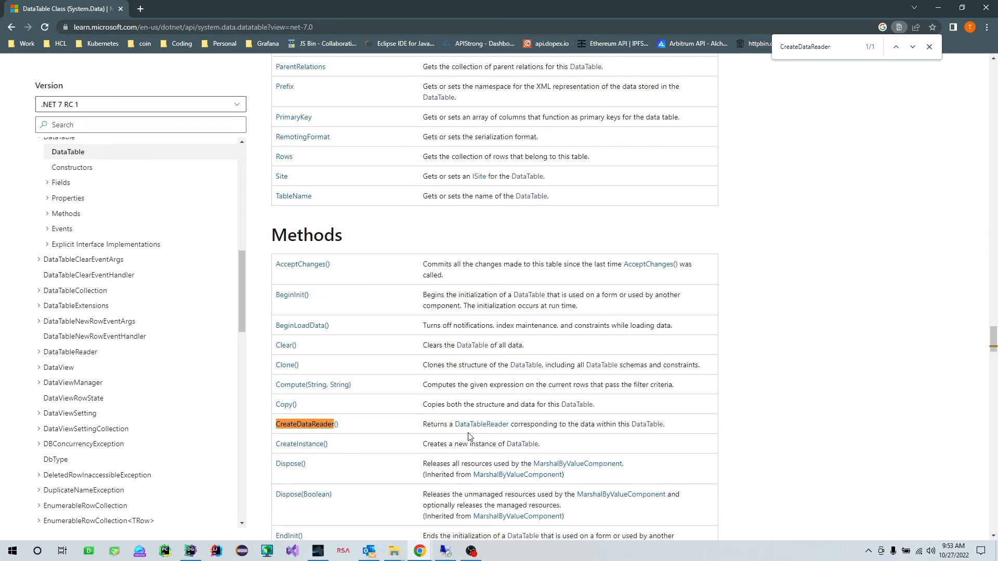
drag(421, 427, 699, 431)
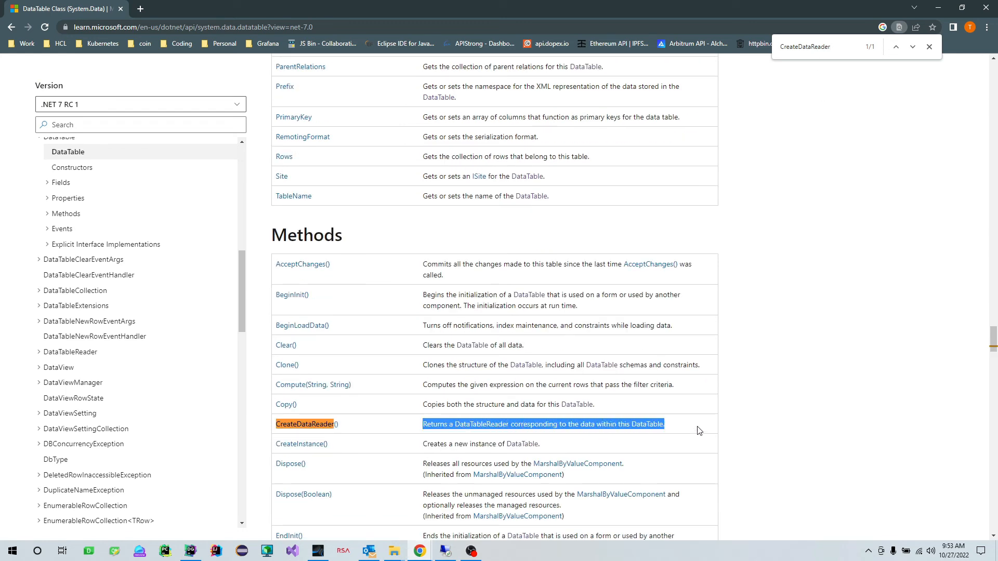
Return to Javelin and examine the Assign activity's outDataReader2 target variable and its CreateDataReader value expression.
click(446, 551)
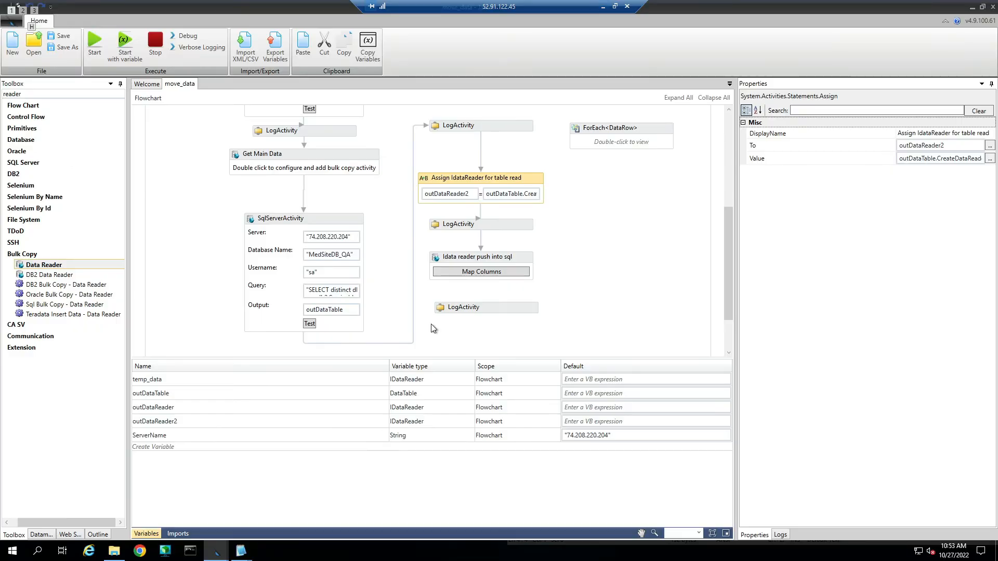
click(459, 194)
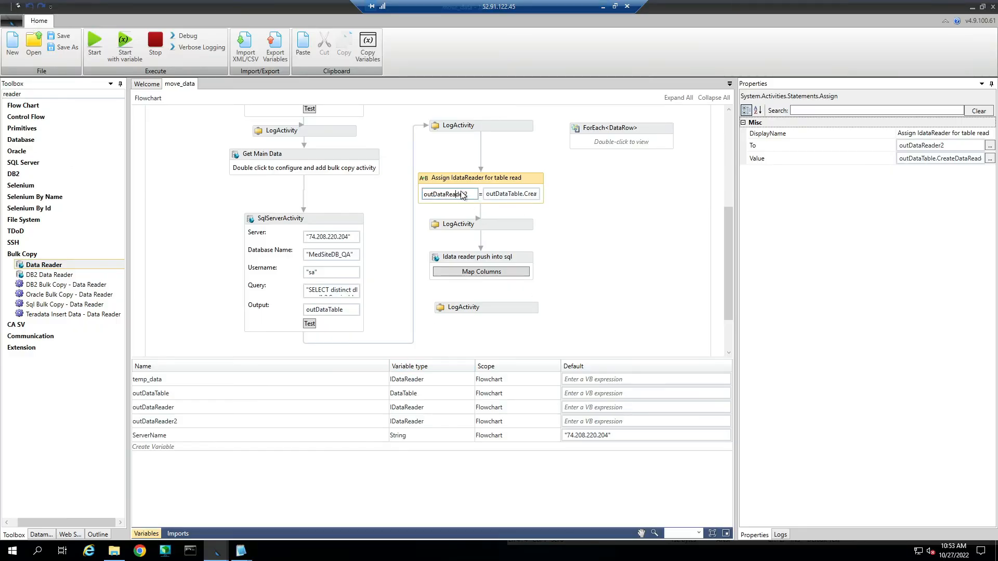
double_click(455, 195)
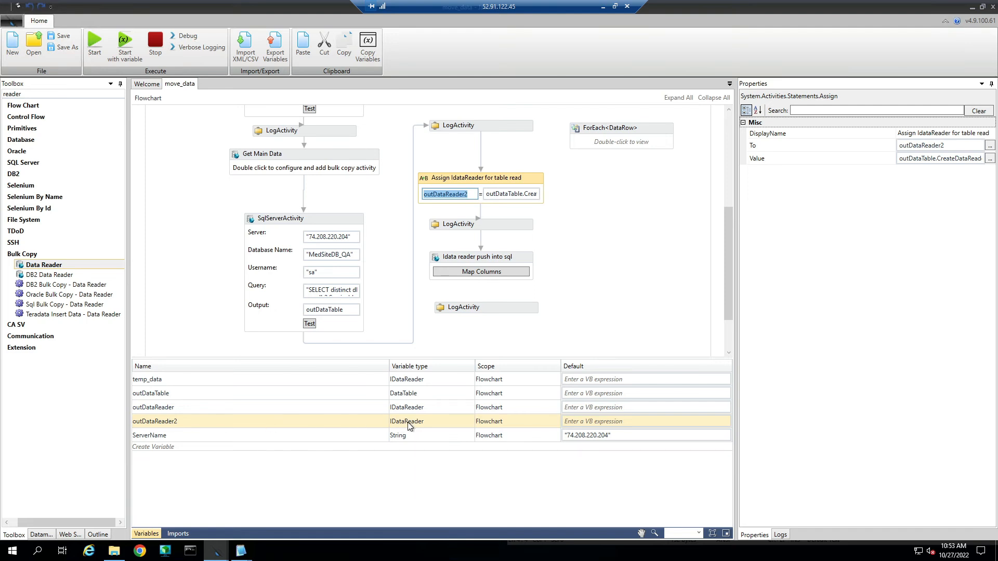
click(505, 194)
double_click(505, 193)
double_click(528, 193)
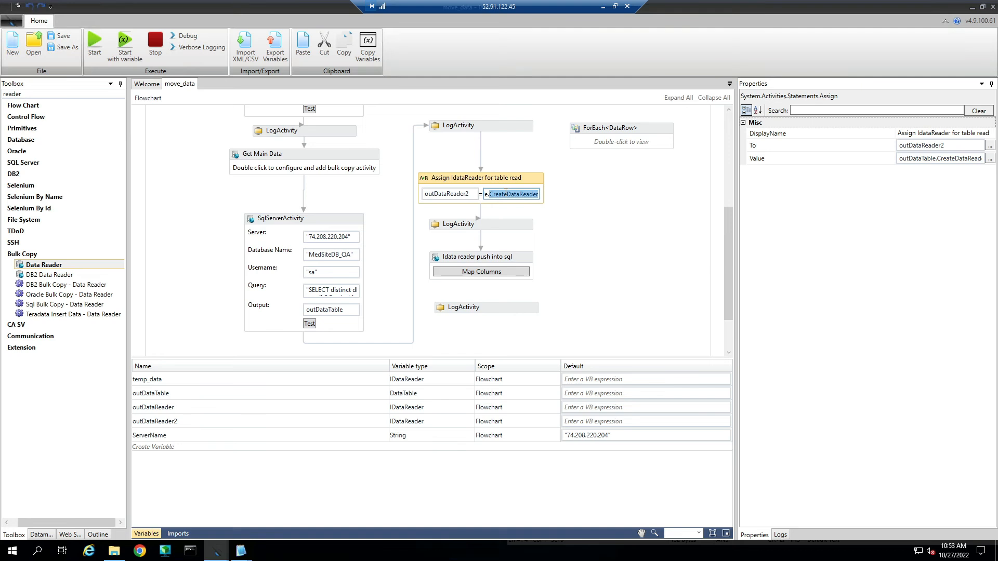
double_click(451, 191)
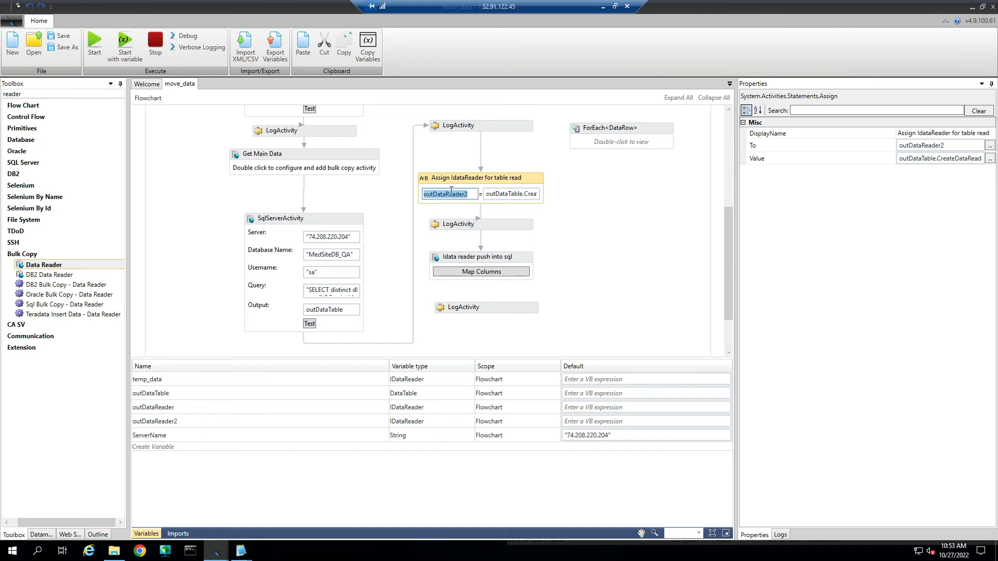
Select the Idata reader push into sql activity, widen its property list, and inspect BulkCopyTimeout.
click(493, 258)
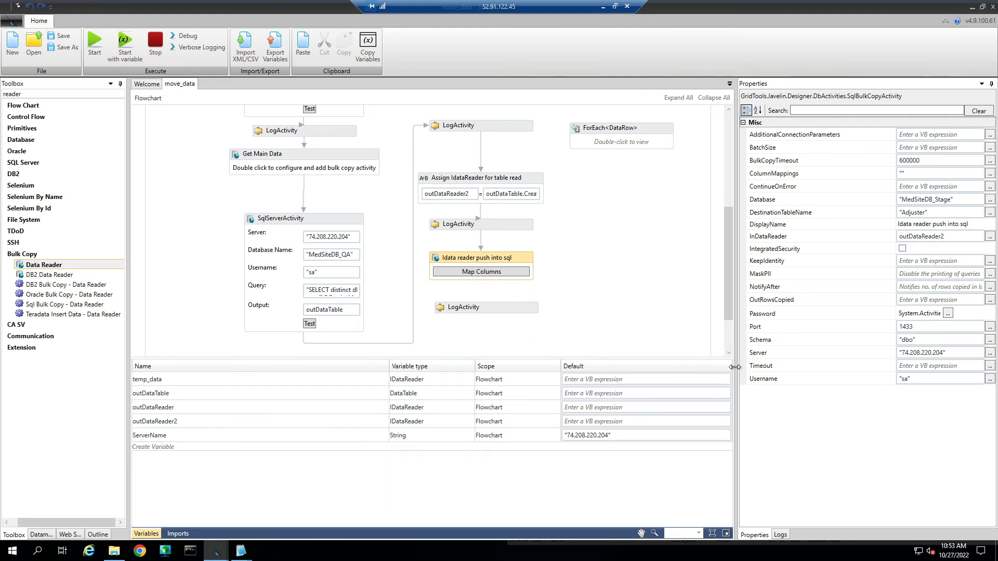
drag(646, 366, 647, 366)
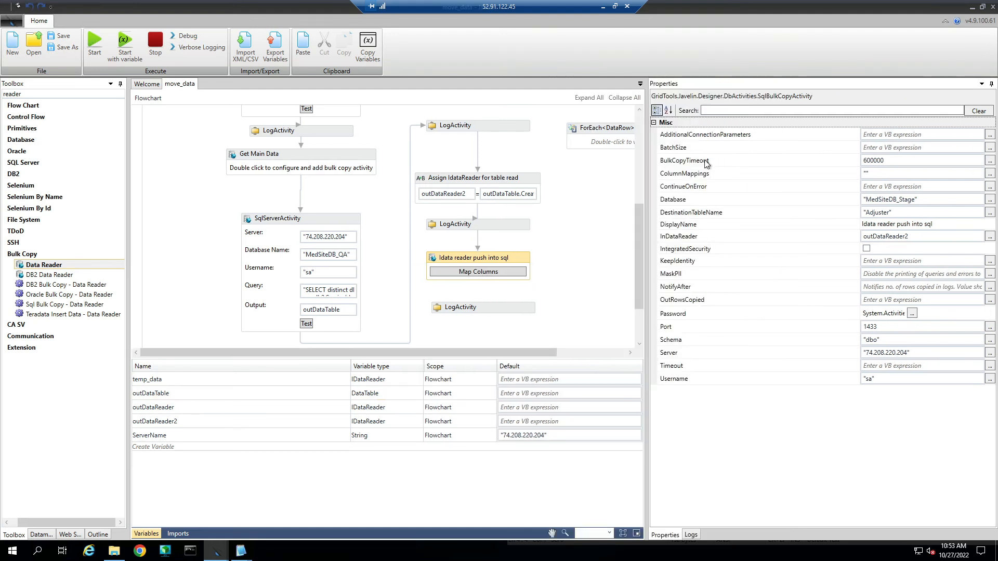
click(708, 162)
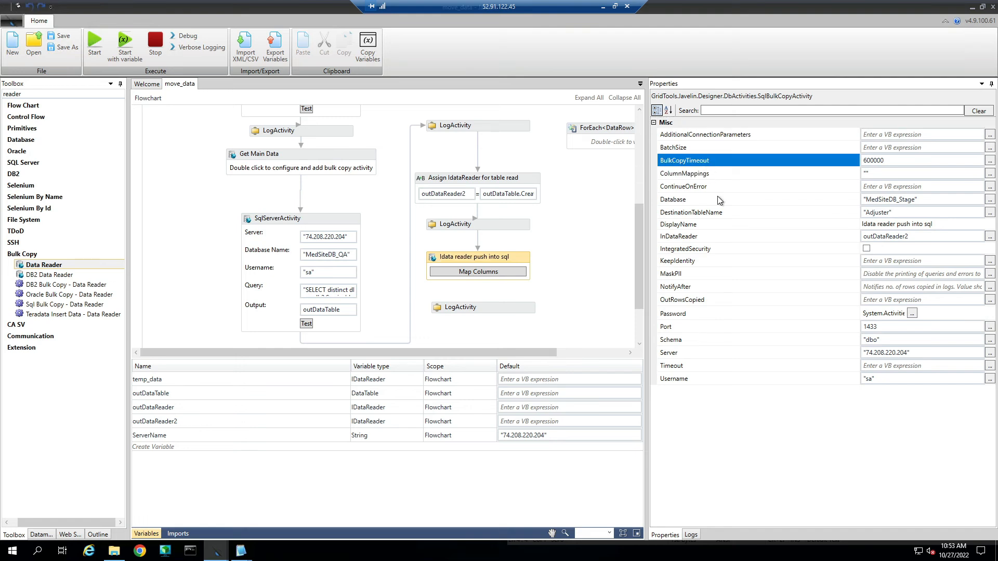
Inspect the activity's ColumnMappings property and column mapping window, along with its ContinueOnError and Database properties.
click(695, 175)
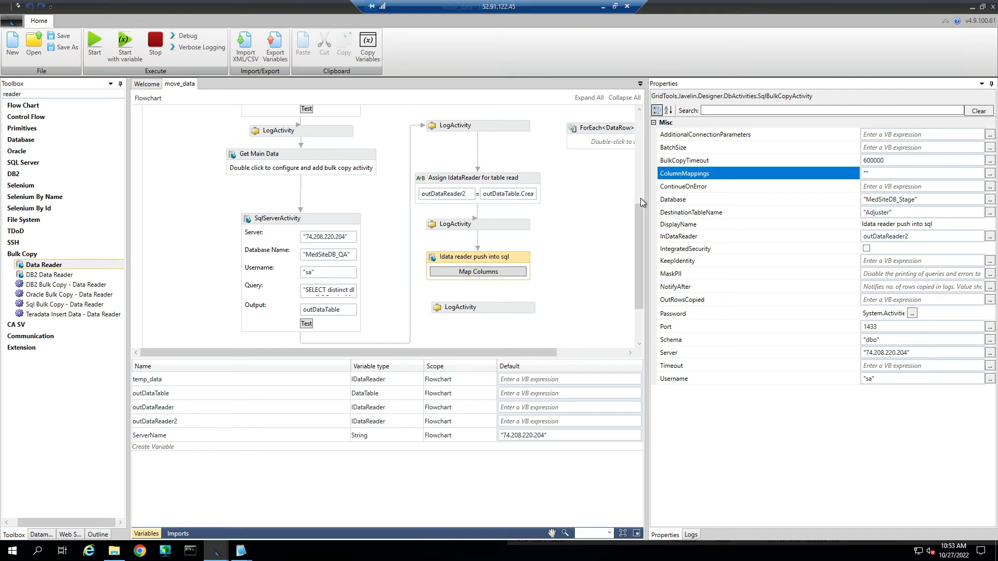
click(487, 275)
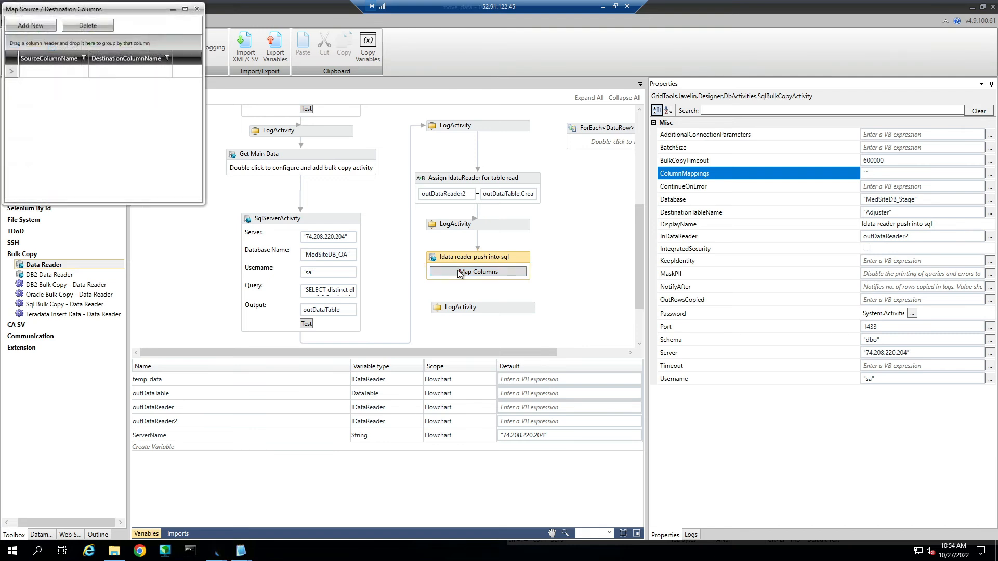
click(198, 11)
click(727, 190)
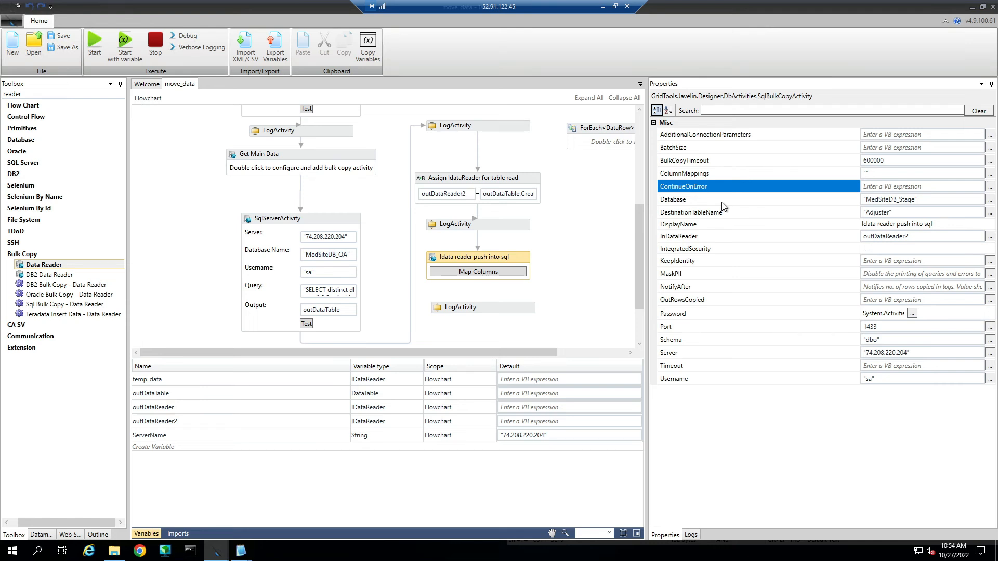
click(721, 202)
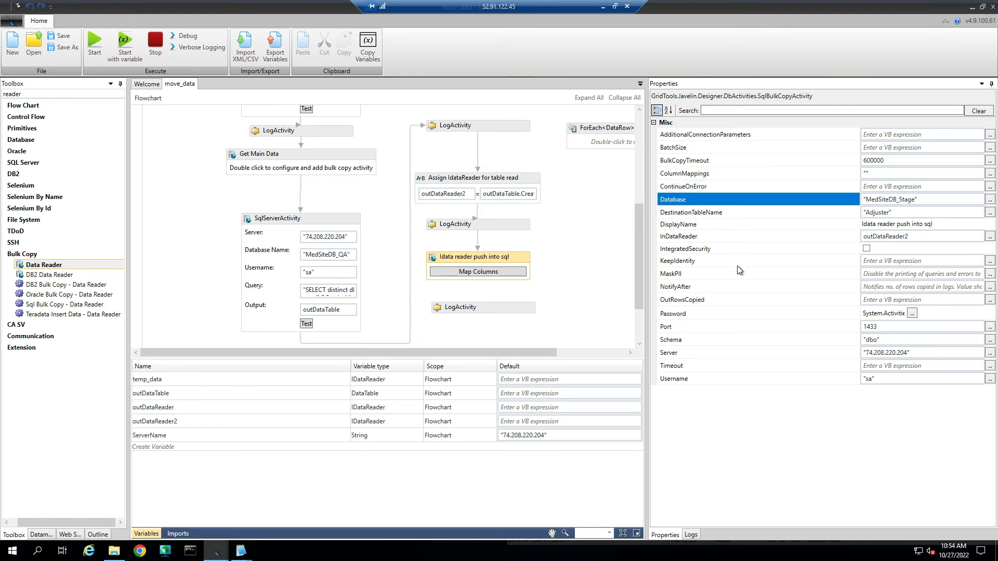
Inspect the bulk copy activity's DestinationTableName, DisplayName and InDataReader properties, comparing the reader with the Assign activity's outDataReader2 variable.
click(711, 218)
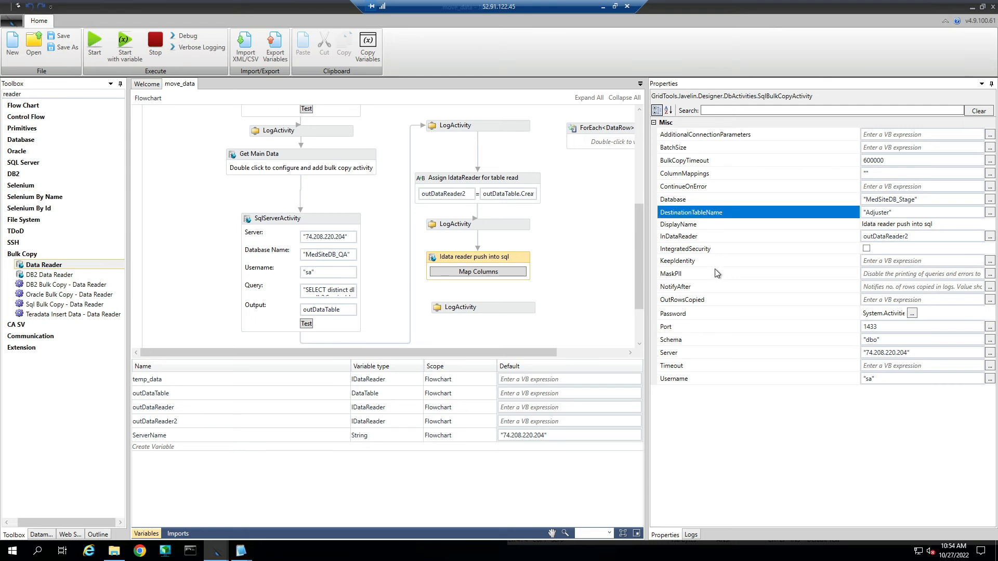
click(711, 228)
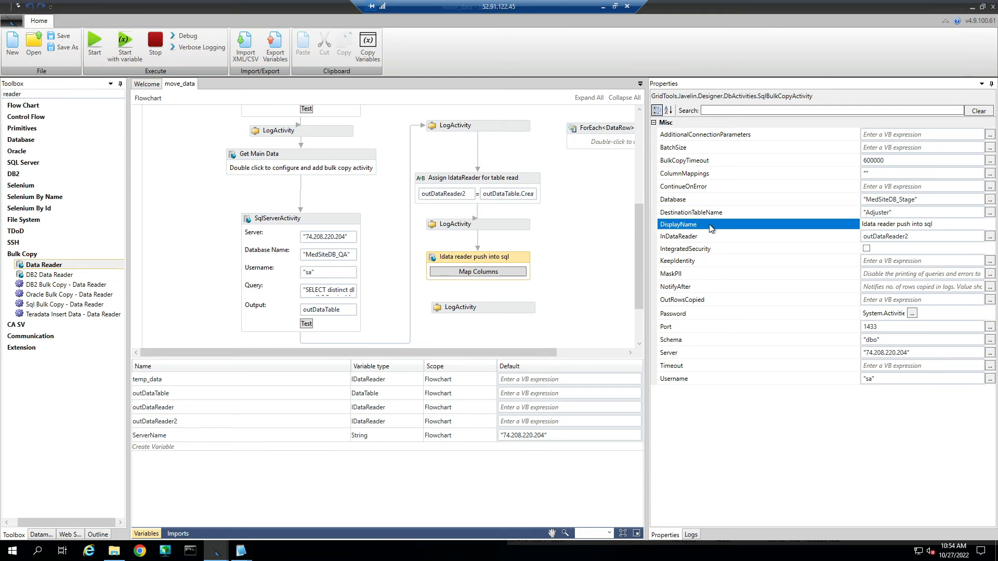
click(730, 240)
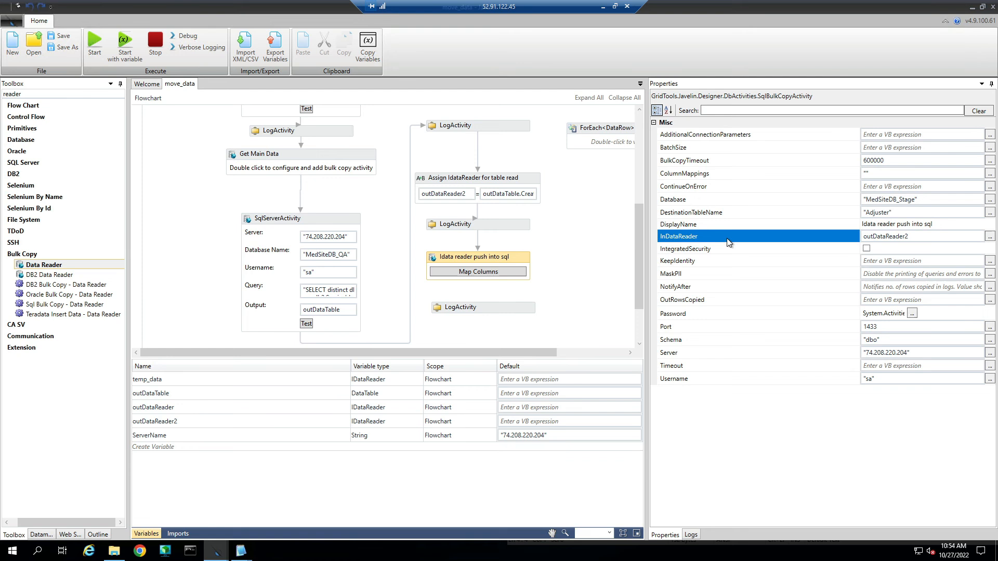
click(454, 197)
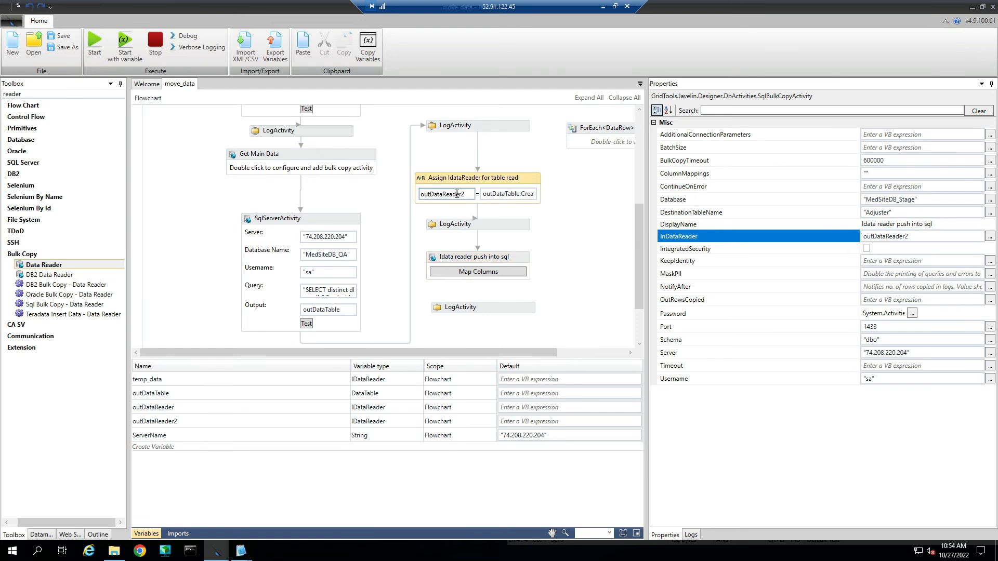
click(475, 259)
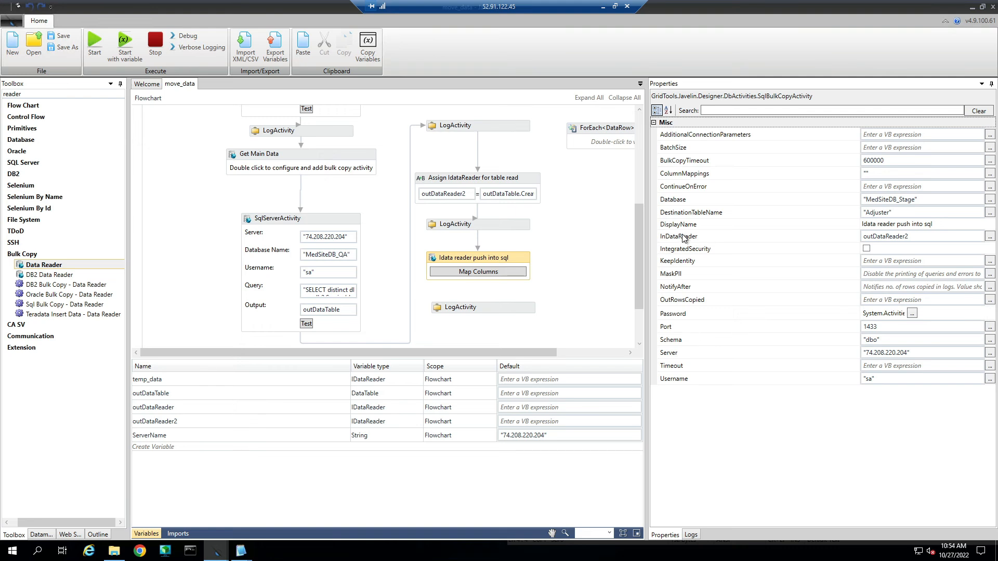
click(684, 237)
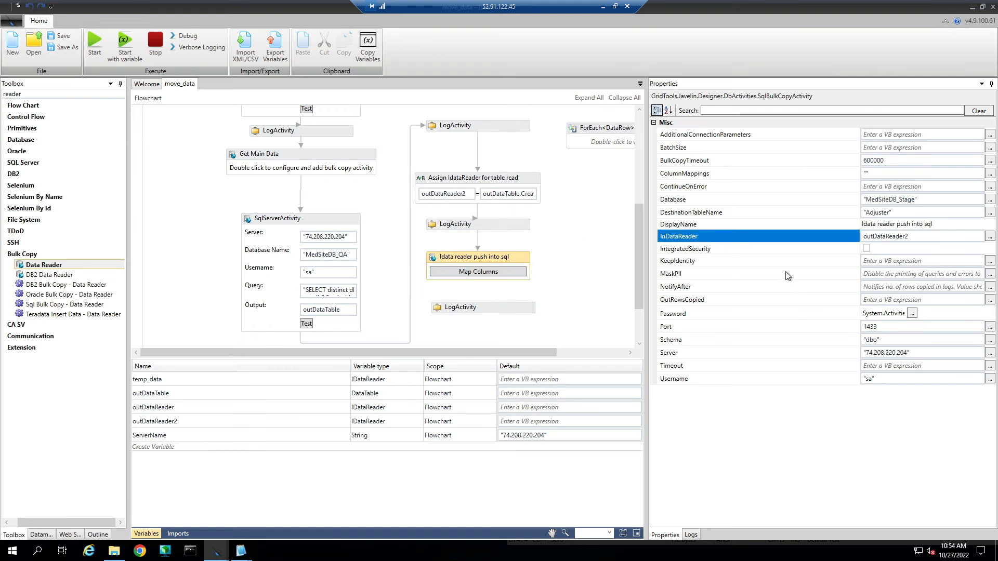
Inspect the bulk copy activity's KeepIdentity, MaskPII, NotifyAfter and OutRowsCopied properties.
click(686, 263)
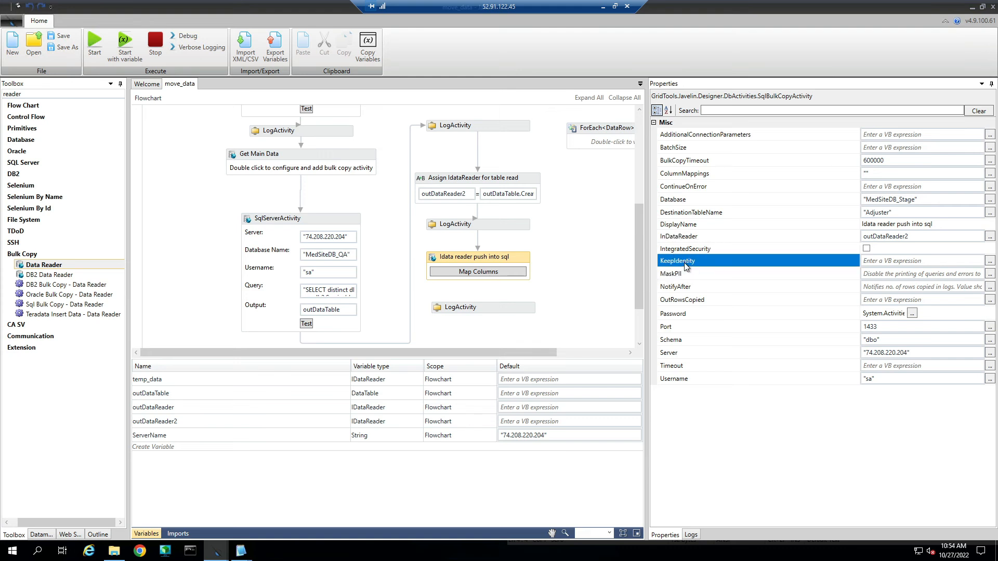
click(689, 287)
click(689, 274)
click(692, 286)
click(691, 274)
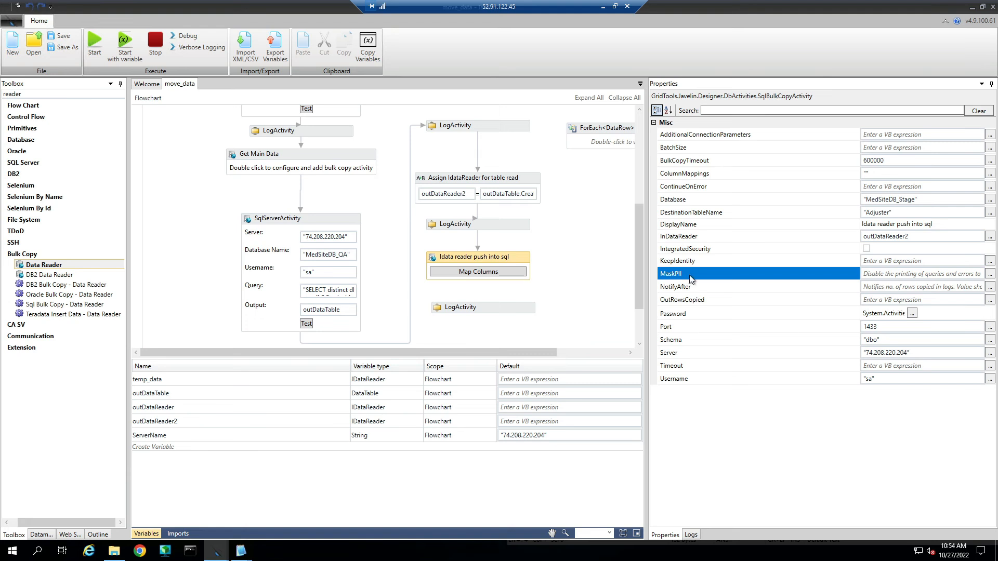
click(692, 288)
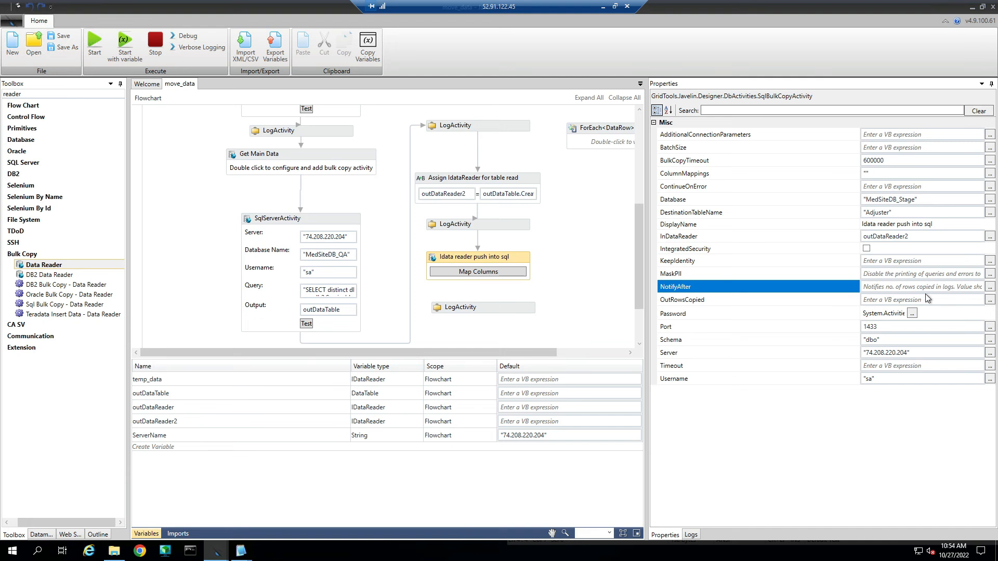
click(743, 302)
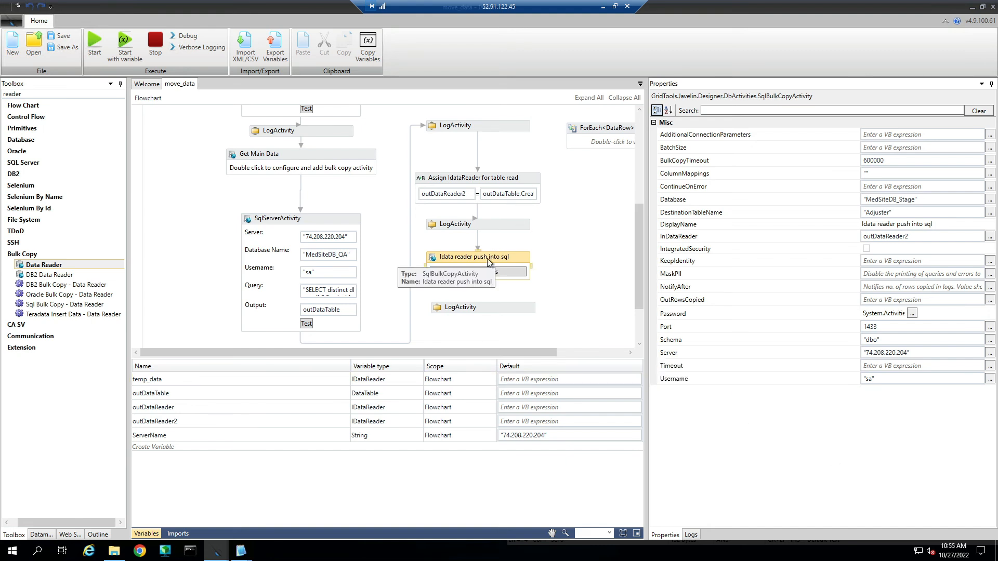
Move the ForEach<DataRow> activity closer to the main flow and open it.
click(594, 271)
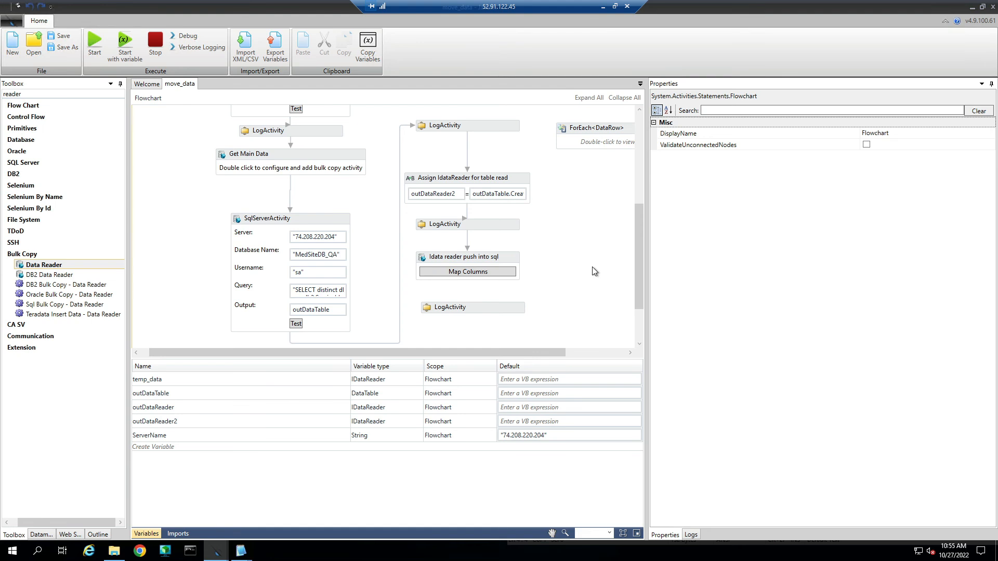
scroll(595, 208, up, 3)
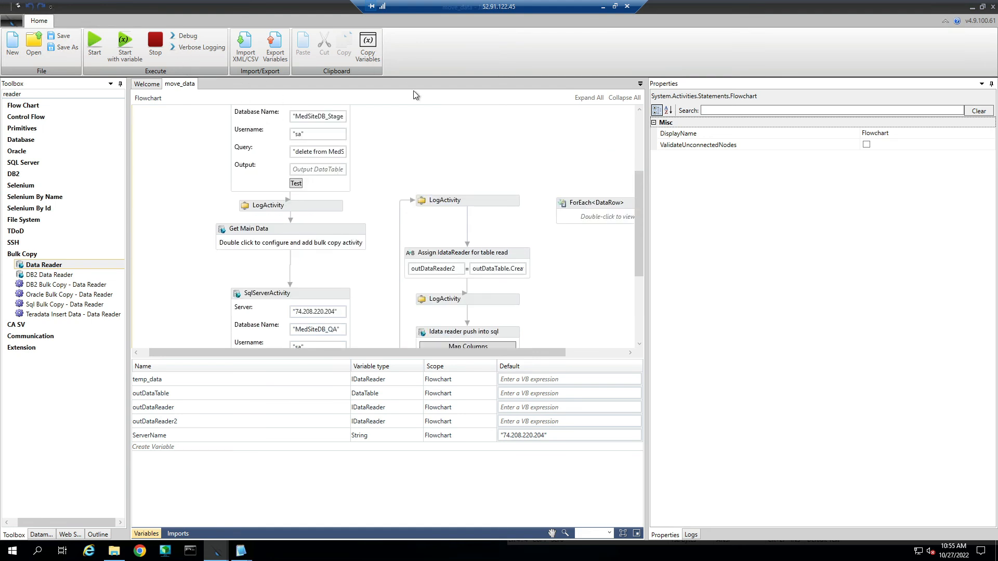
scroll(568, 150, up, 2)
scroll(562, 236, down, 1)
drag(599, 232, 473, 145)
double_click(484, 153)
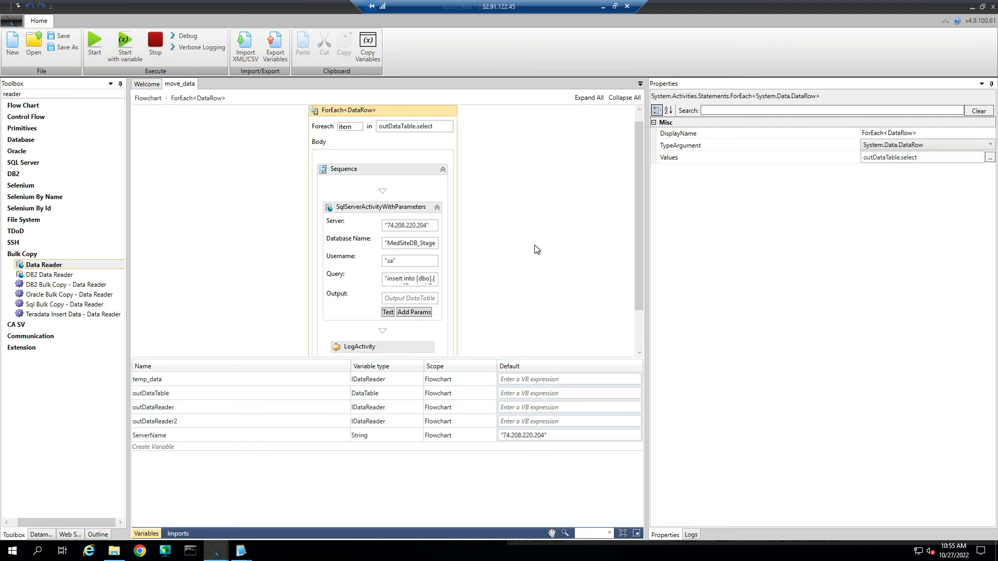
scroll(518, 247, down, 2)
click(396, 230)
drag(385, 231, 450, 257)
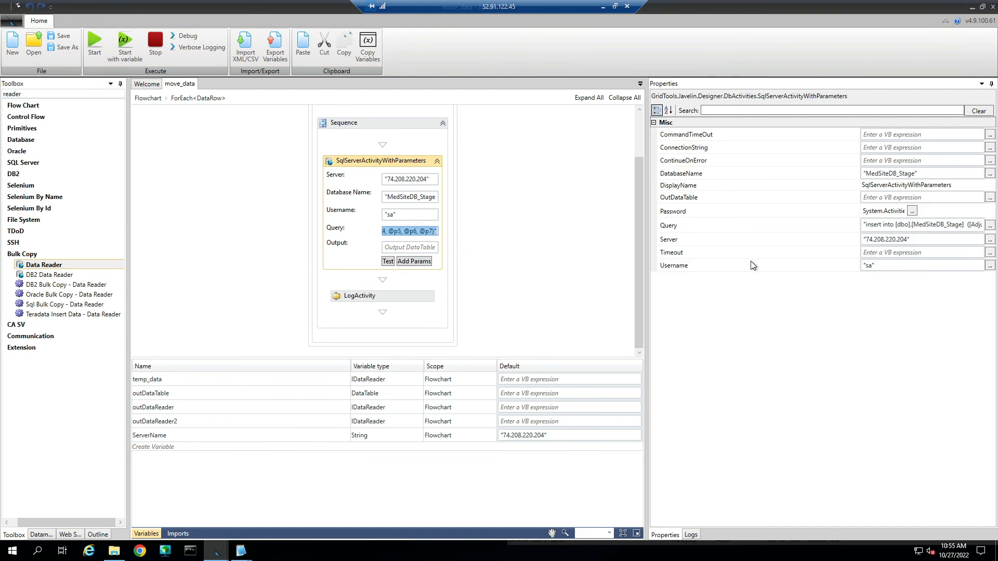
click(529, 261)
click(426, 236)
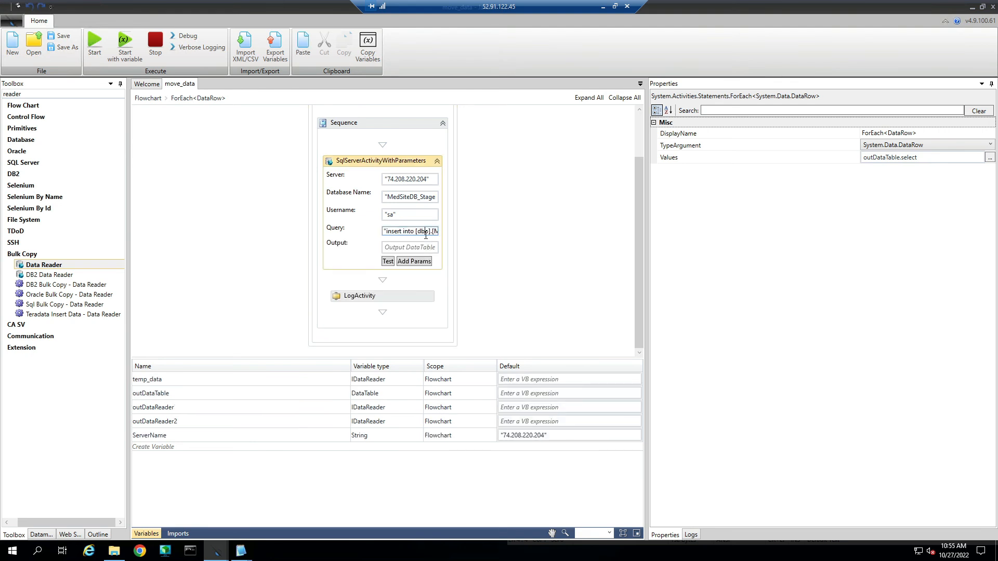
click(991, 229)
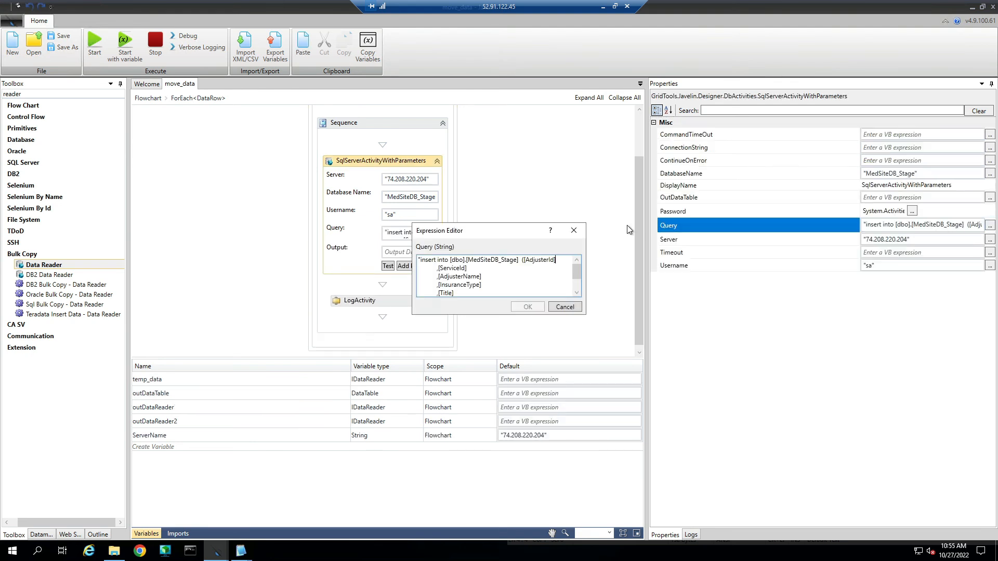
double_click(489, 259)
scroll(506, 265, down, 2)
mouse_move(459, 284)
mouse_down()
mouse_move(580, 285)
mouse_move(458, 284)
mouse_up()
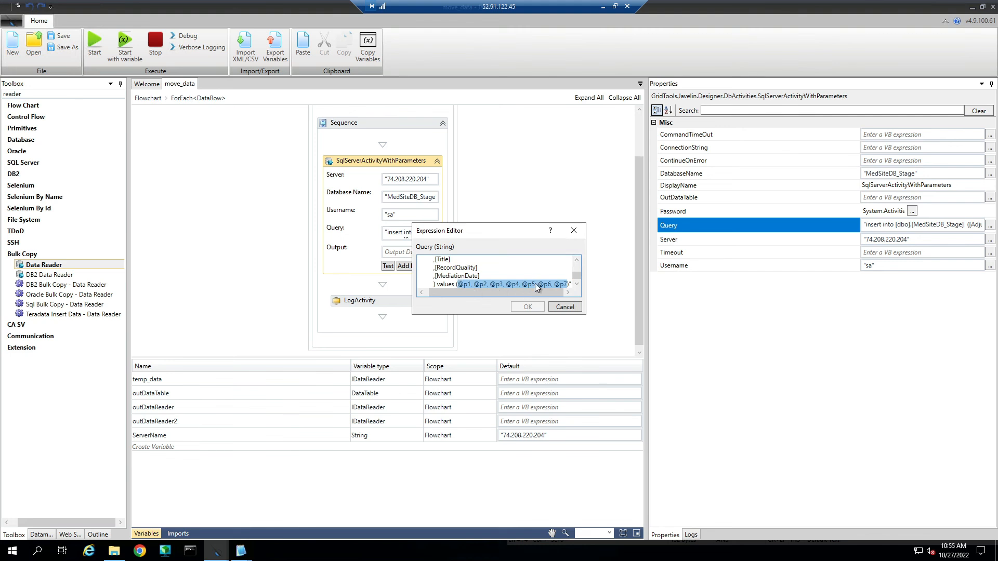
click(574, 310)
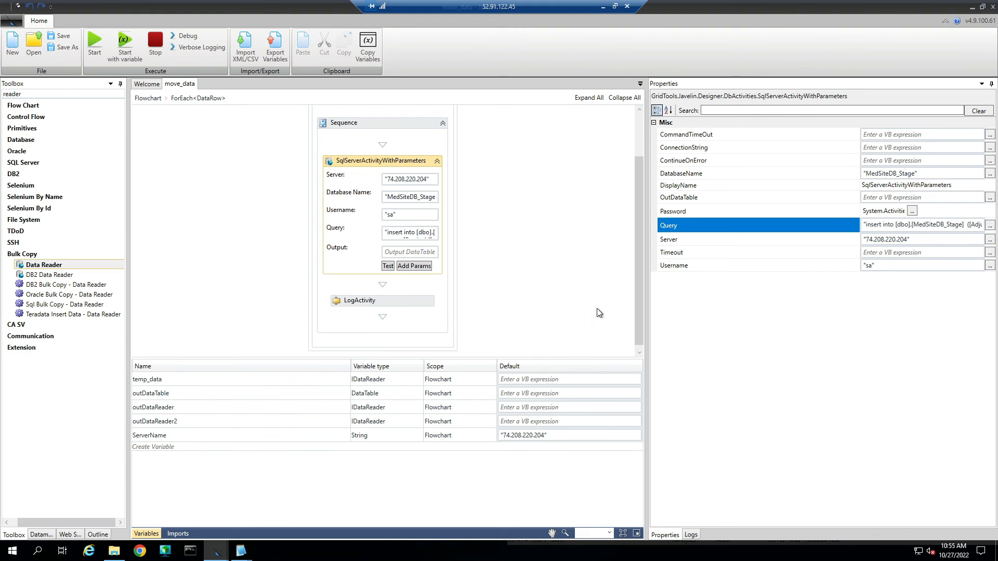
click(426, 268)
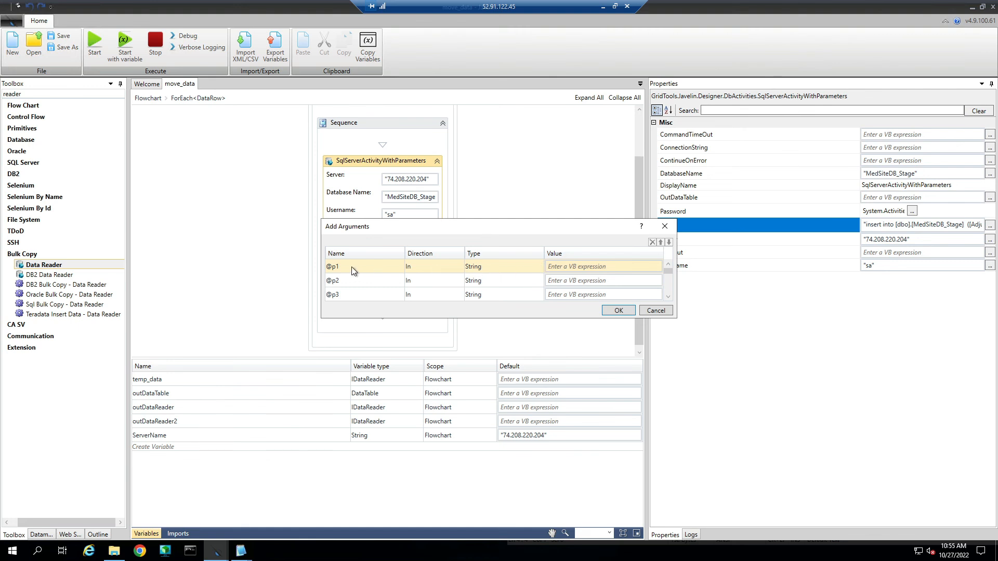
scroll(351, 288, down, 3)
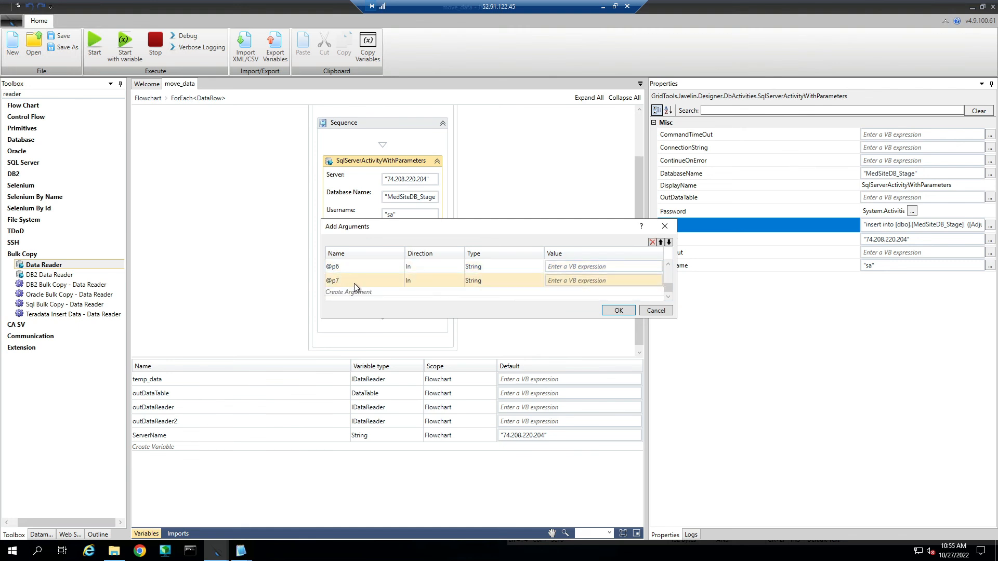
click(364, 266)
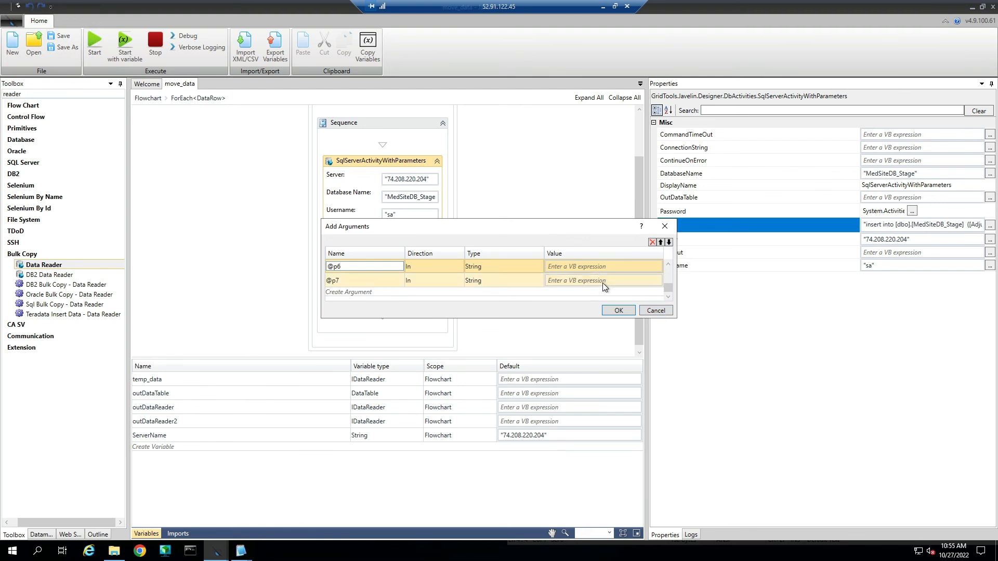
scroll(613, 280, up, 3)
click(378, 267)
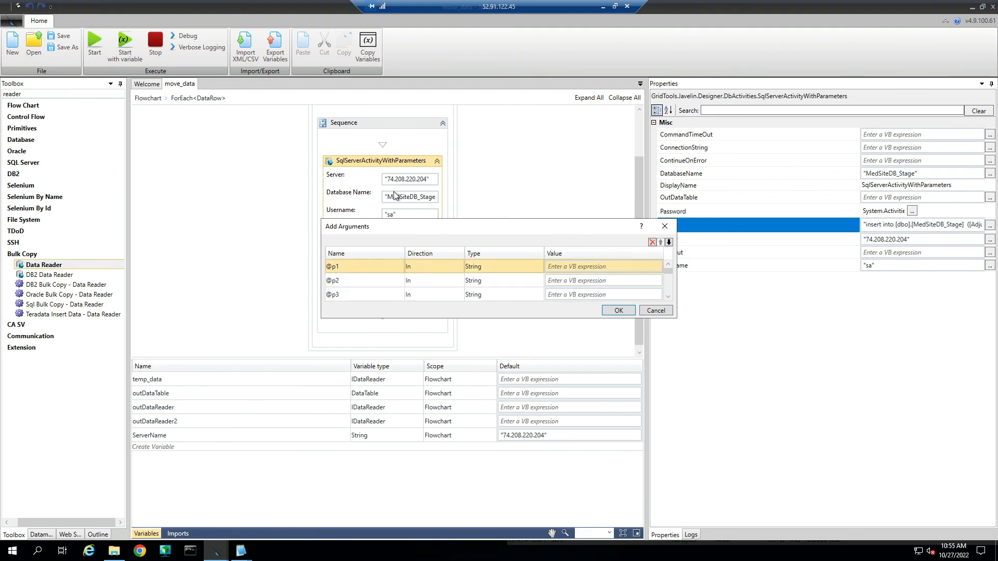
click(653, 310)
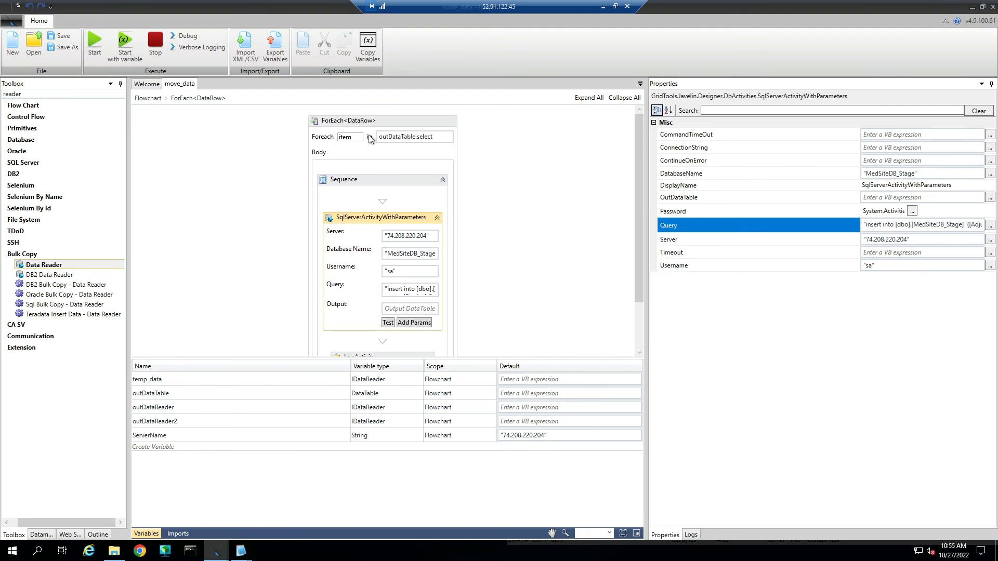
click(351, 139)
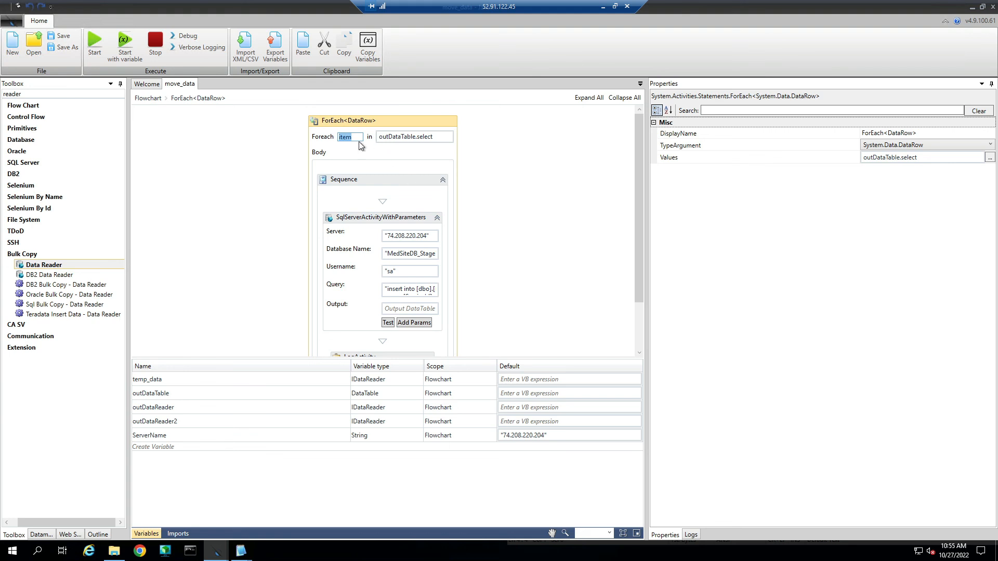
double_click(400, 137)
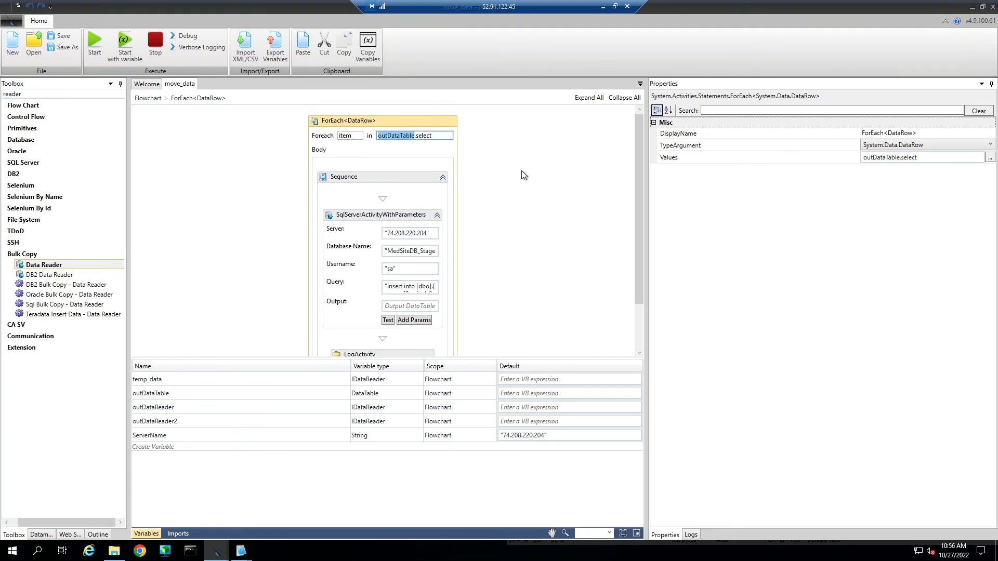
Copy item(0).toString from the MessageToLog expression of the LogActivity inside the loop.
scroll(410, 276, down, 2)
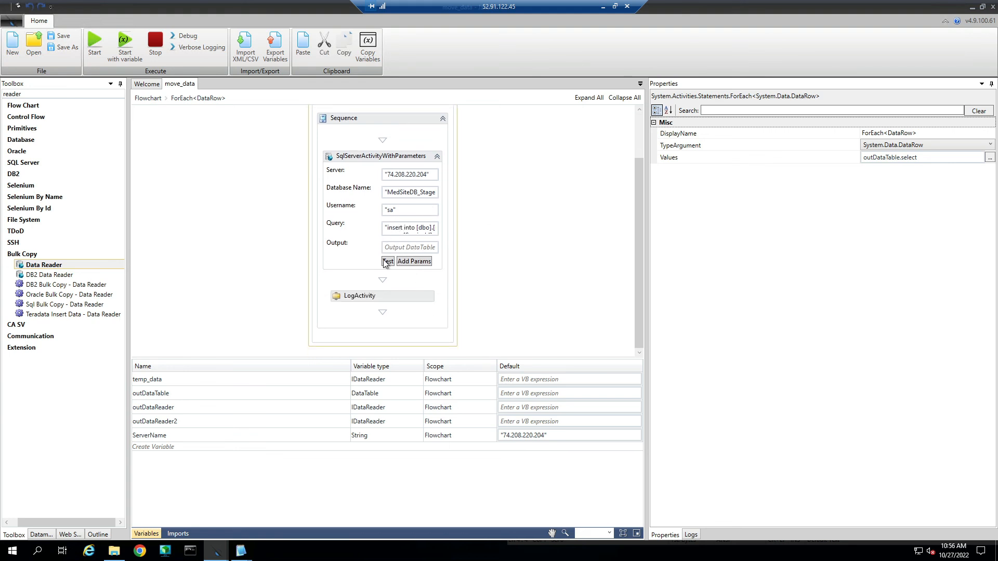
click(364, 296)
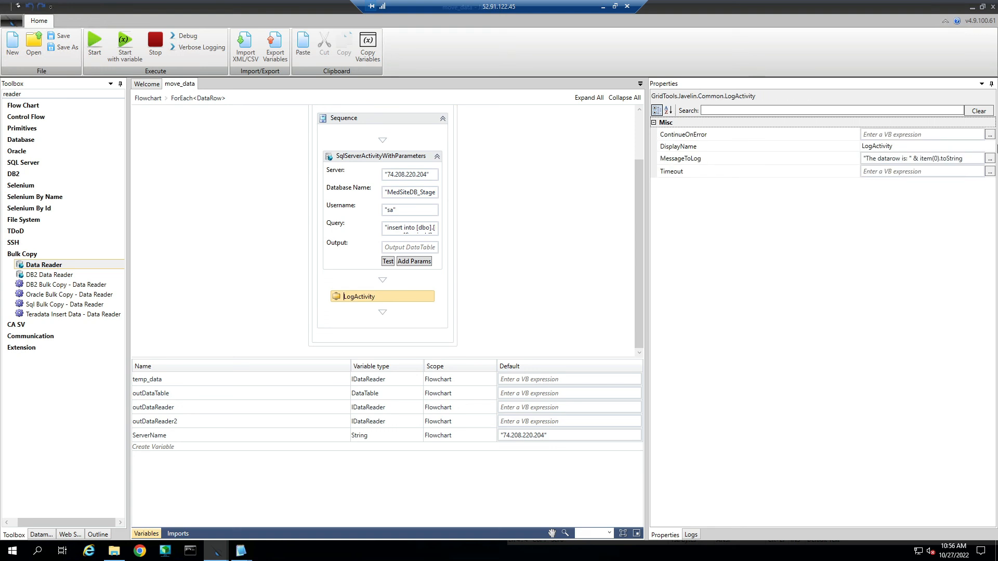
click(921, 158)
mouse_move(921, 158)
mouse_down()
mouse_move(967, 157)
mouse_move(919, 158)
mouse_up()
key(ctrl+c)
click(967, 157)
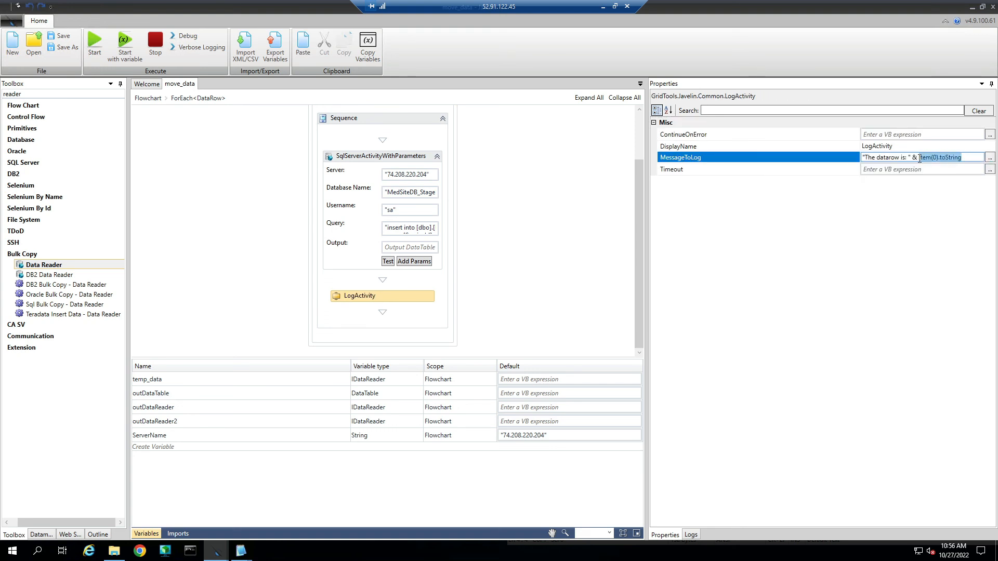
click(413, 262)
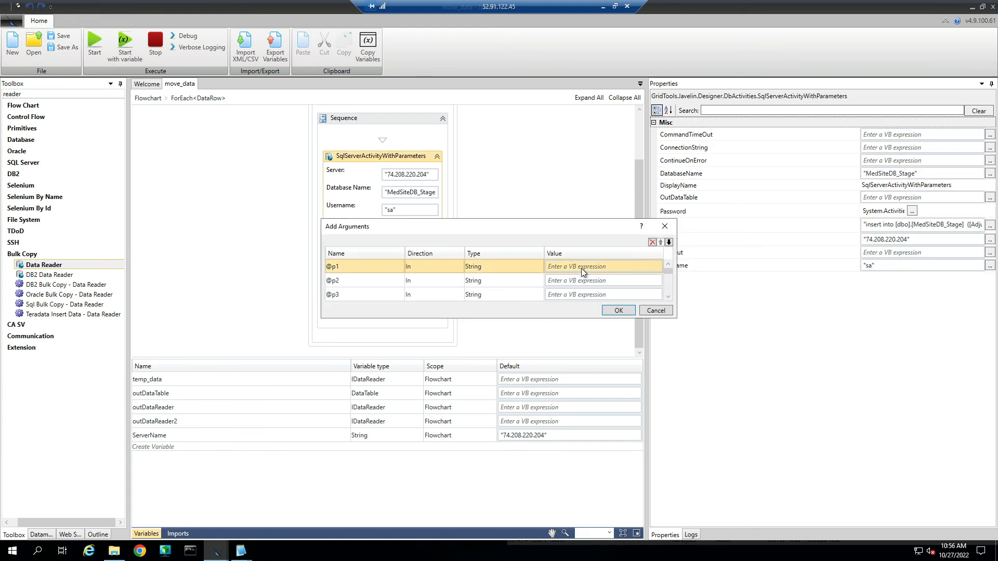
click(581, 269)
key(ctrl+v)
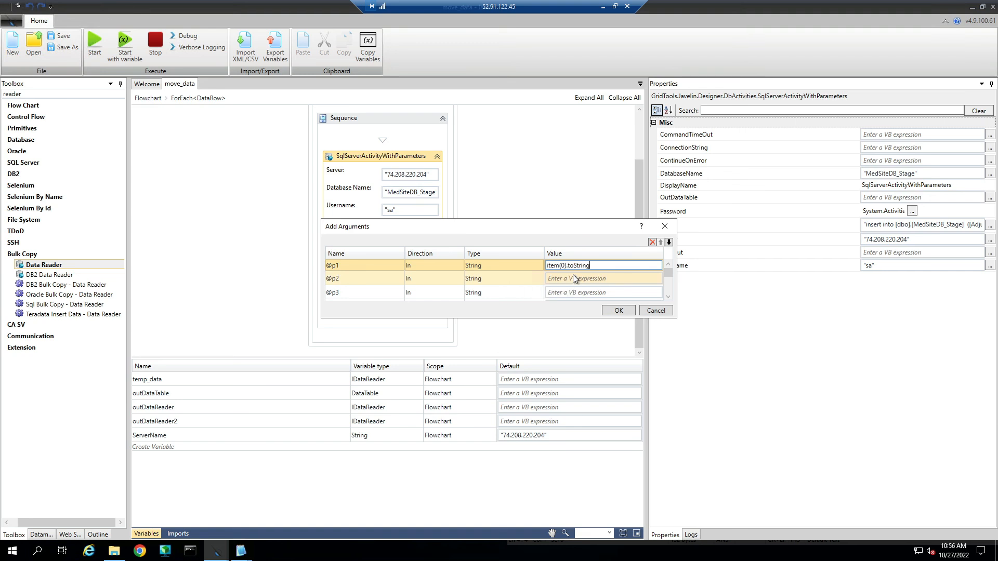
click(573, 276)
key(ctrl+v)
drag(561, 279, 567, 280)
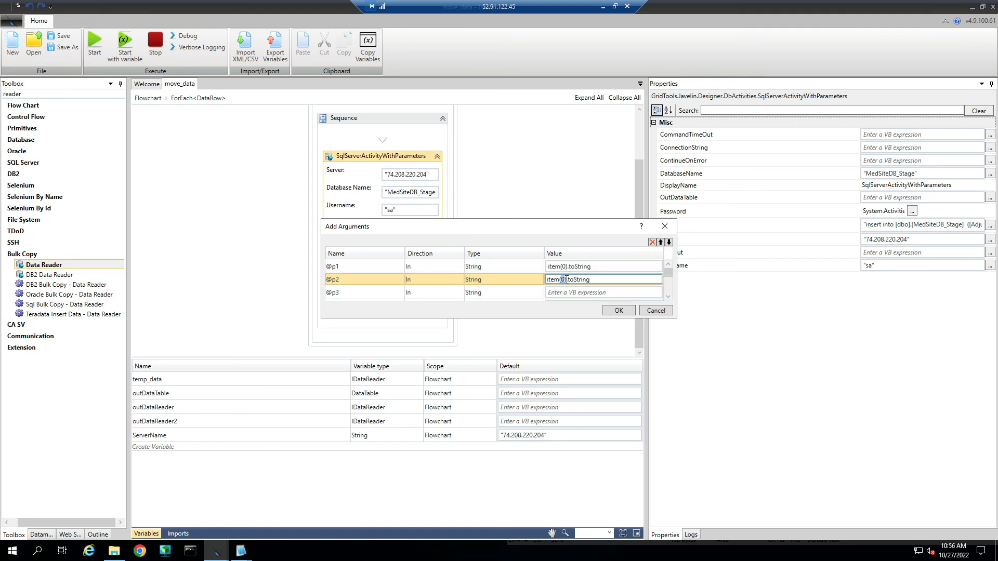
text(1)
click(570, 291)
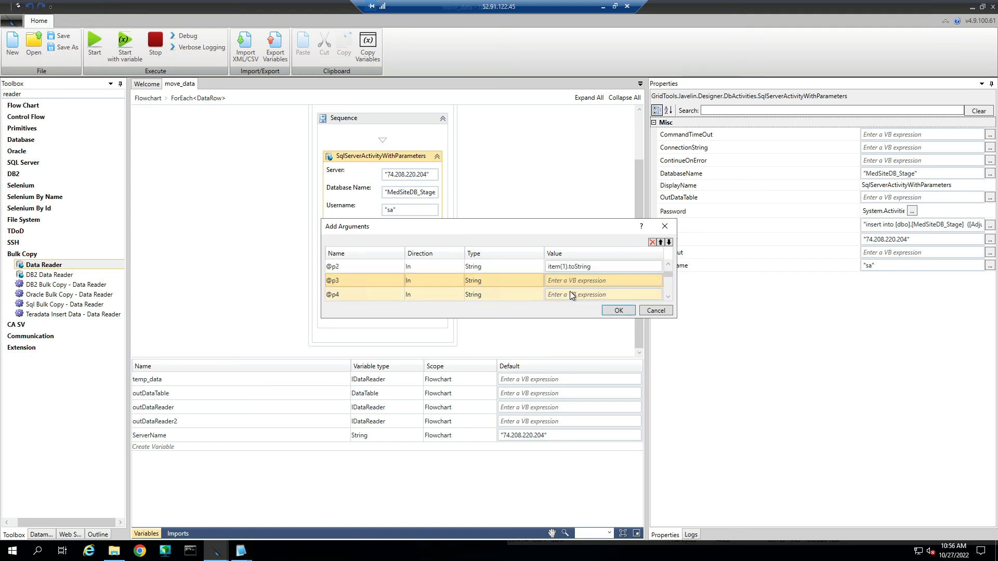
click(585, 281)
key(ctrl+v)
drag(560, 280, 567, 279)
text(2)
click(578, 293)
click(580, 281)
key(ctrl+v)
text(3)
click(571, 293)
scroll(570, 292, up, 3)
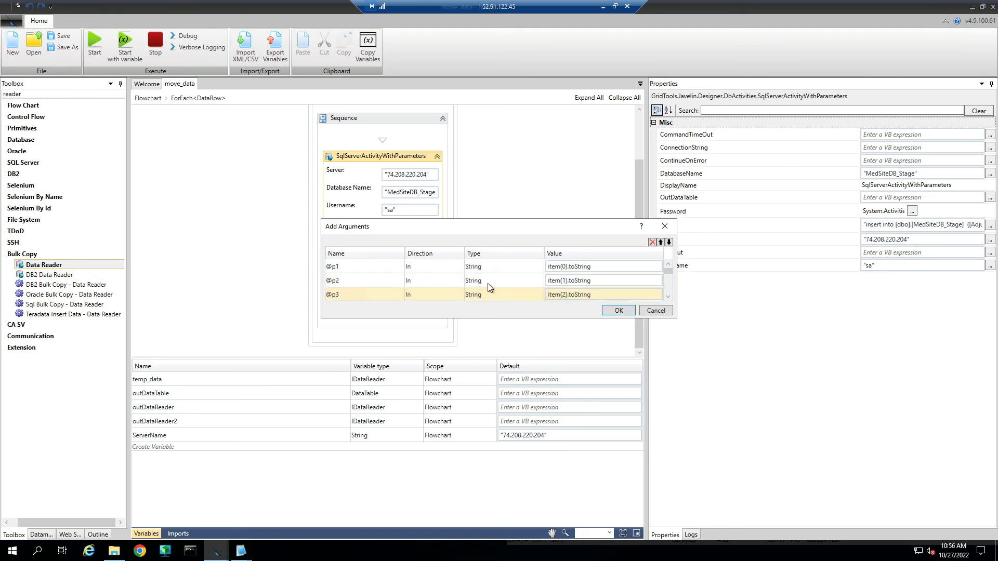
scroll(491, 286, down, 5)
drag(676, 318, 775, 443)
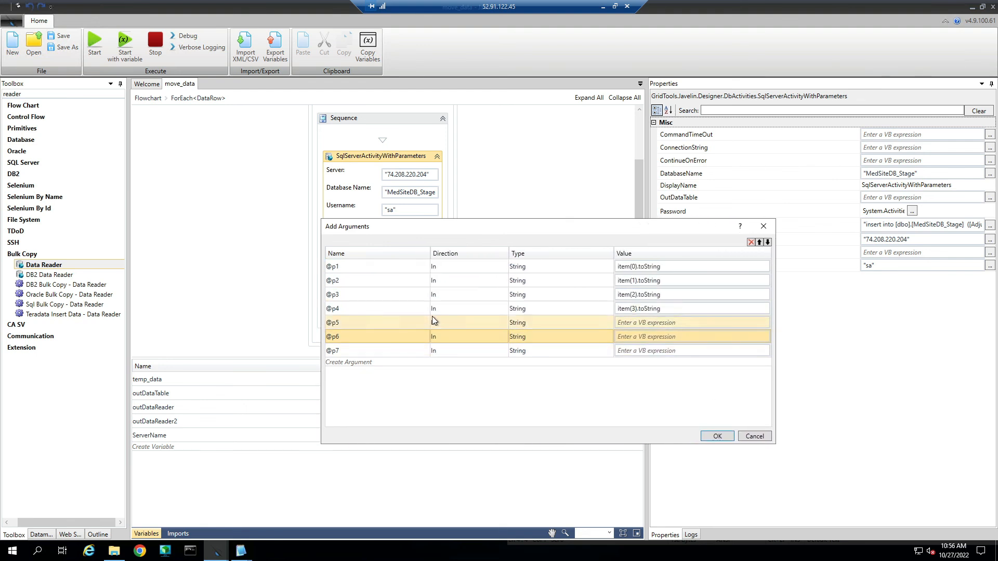
click(622, 325)
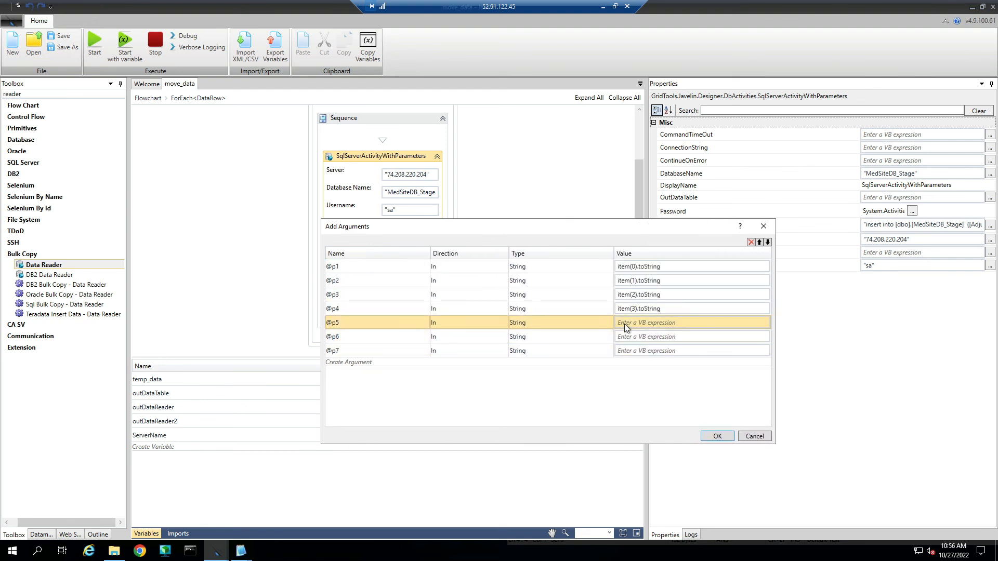
click(630, 323)
key(ctrl+v)
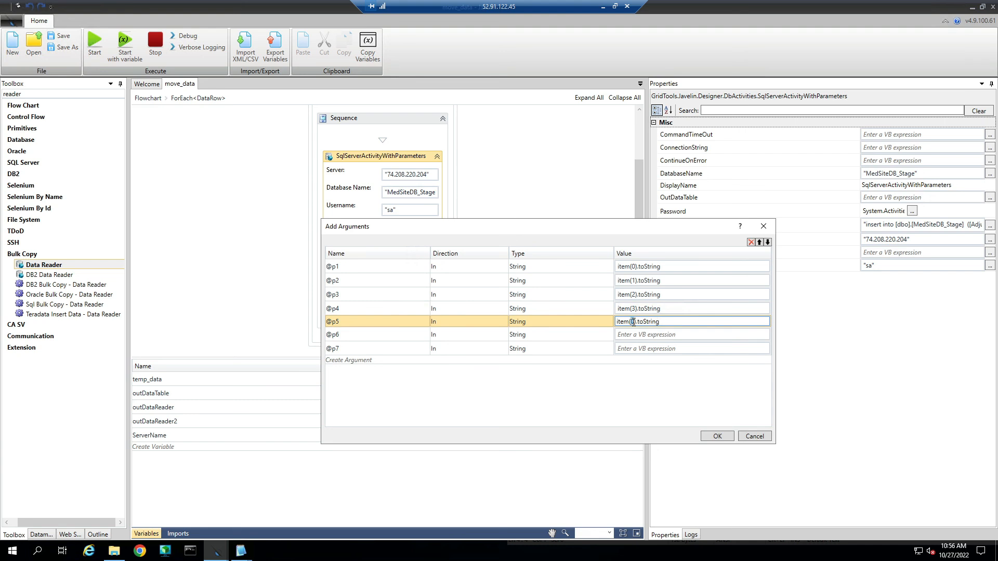
double_click(631, 321)
text(4)
click(632, 335)
click(631, 335)
key(ctrl+v)
double_click(633, 335)
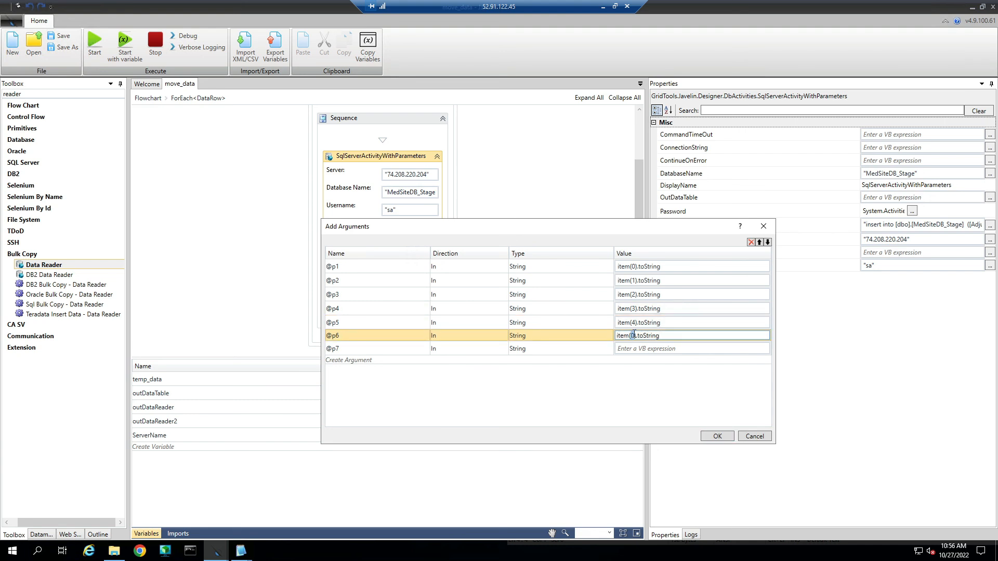
text(5)
click(636, 349)
click(636, 350)
key(ctrl+v)
double_click(632, 349)
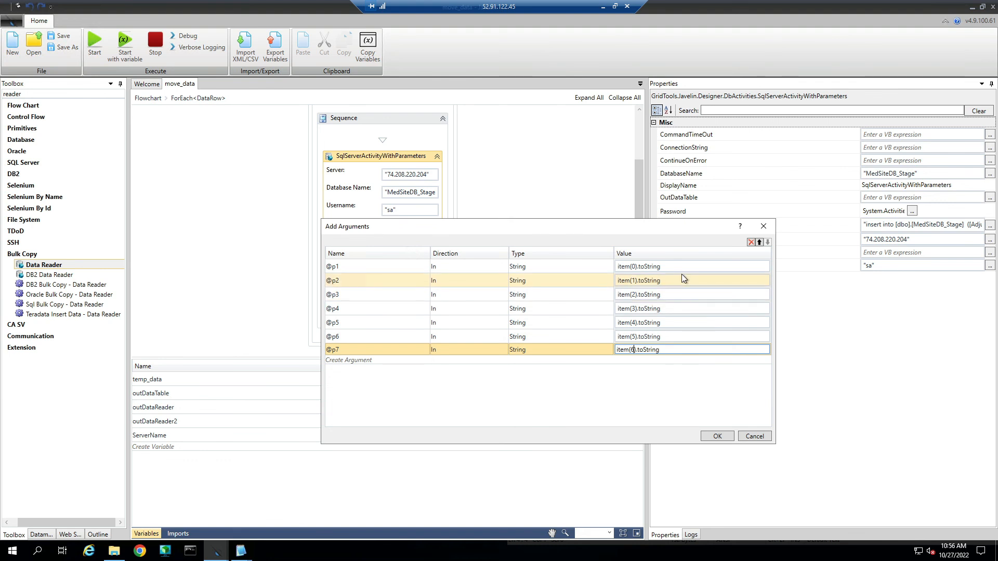
click(630, 391)
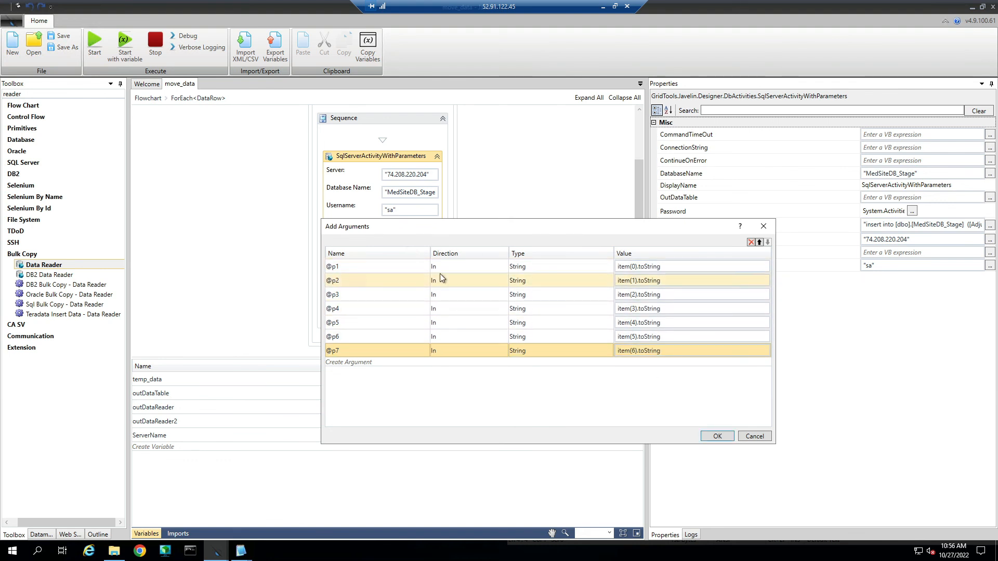
click(717, 436)
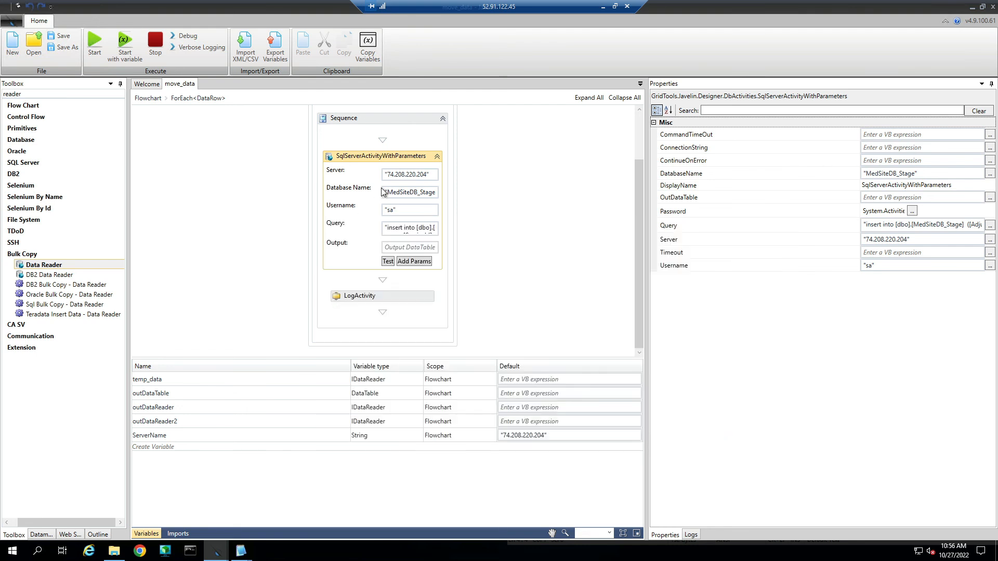
Return from the ForEach loop to the main flowchart and save the move_data flow.
scroll(420, 249, up, 3)
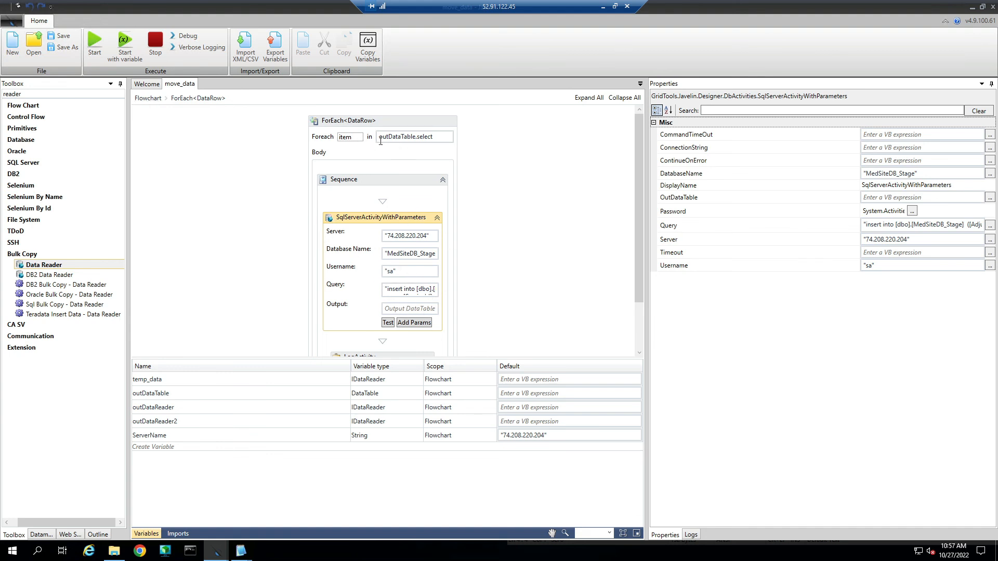
click(148, 99)
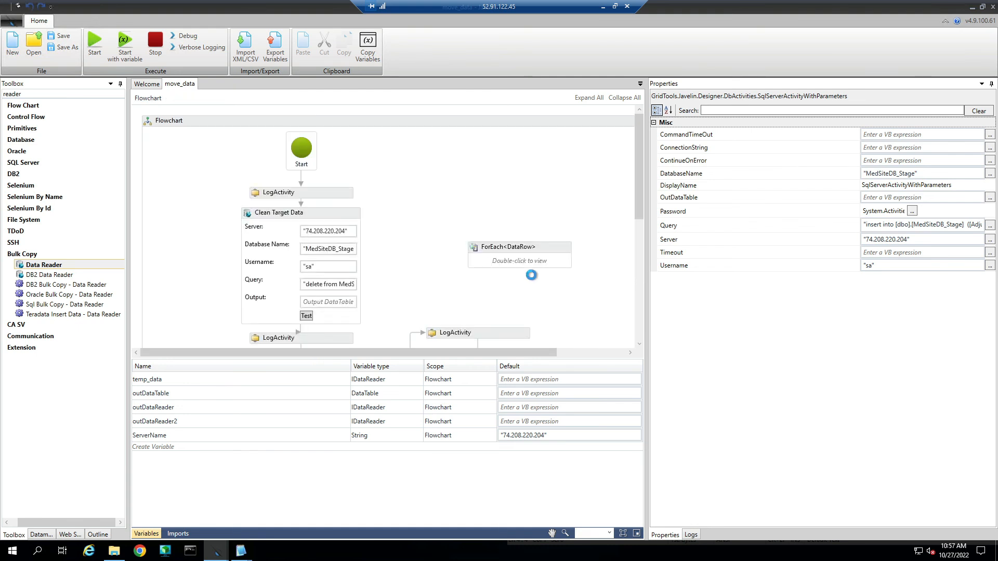
scroll(451, 272, down, 5)
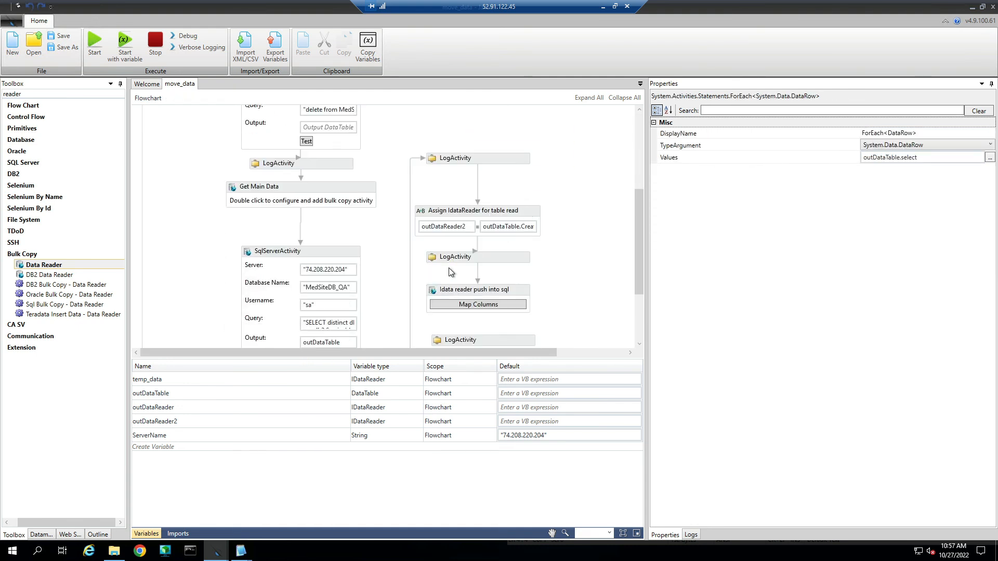
click(61, 36)
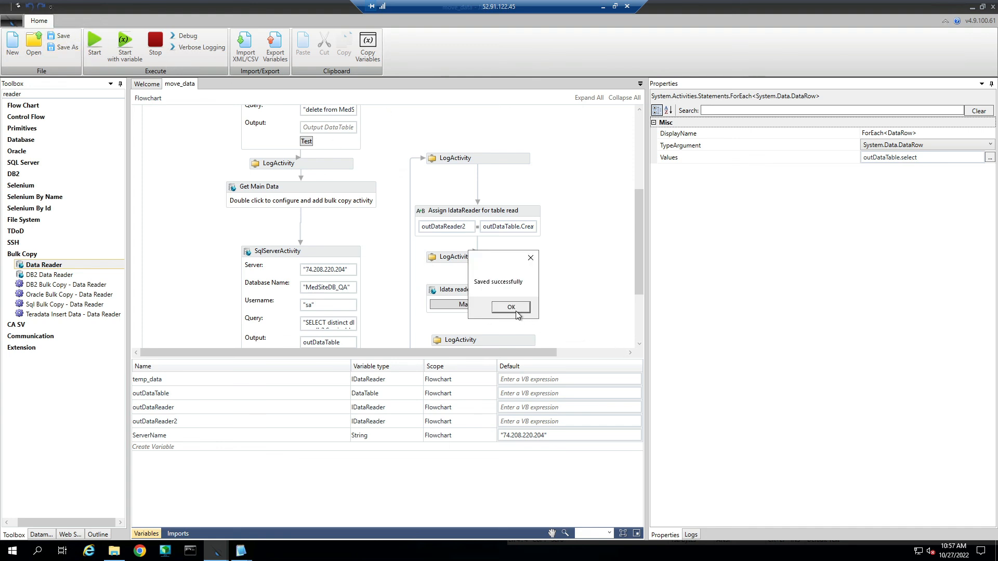
click(515, 311)
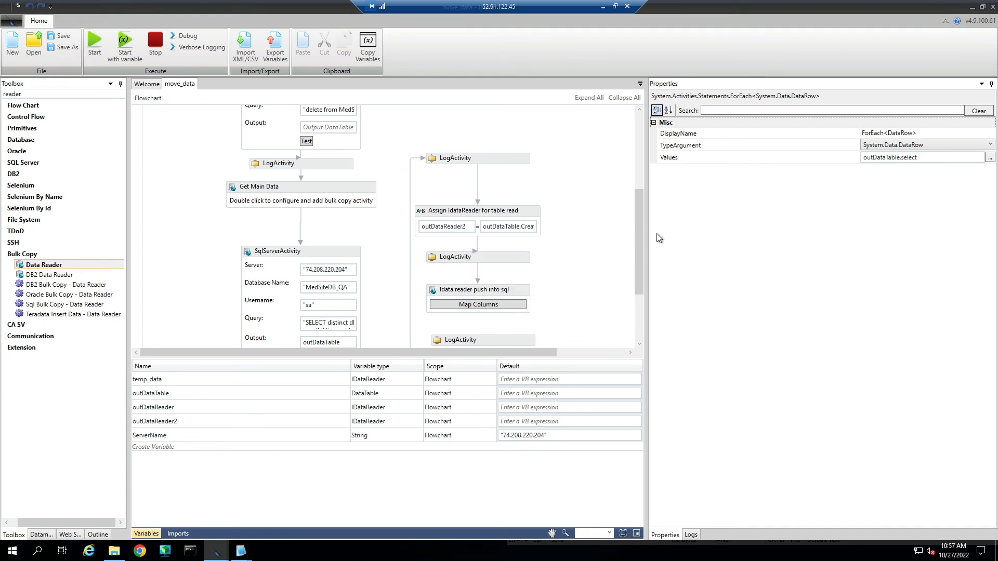